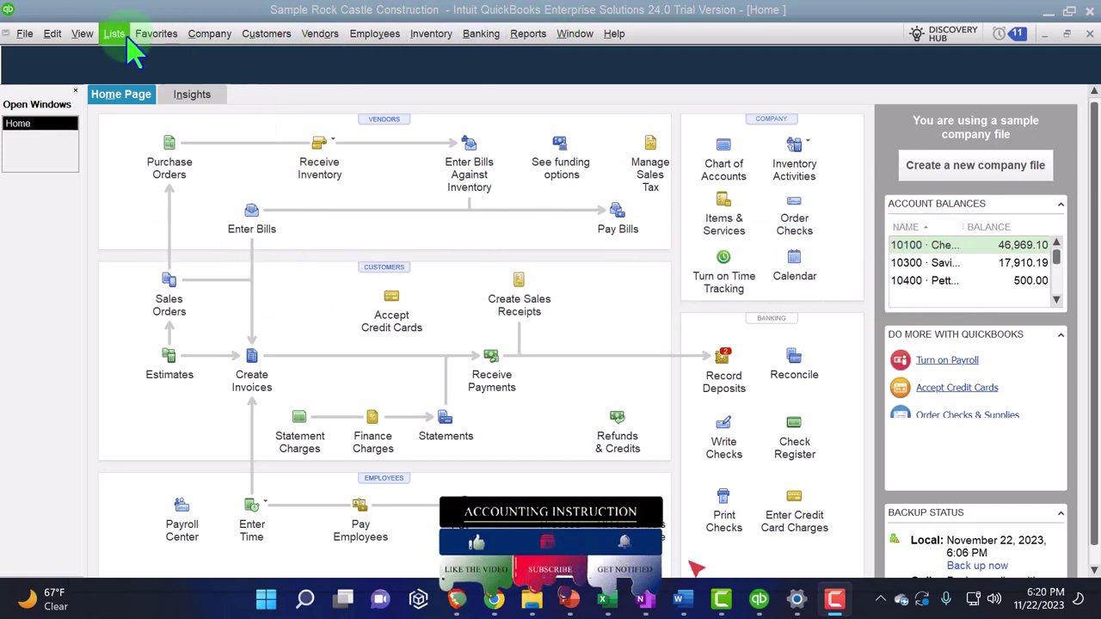
left_click(83, 36)
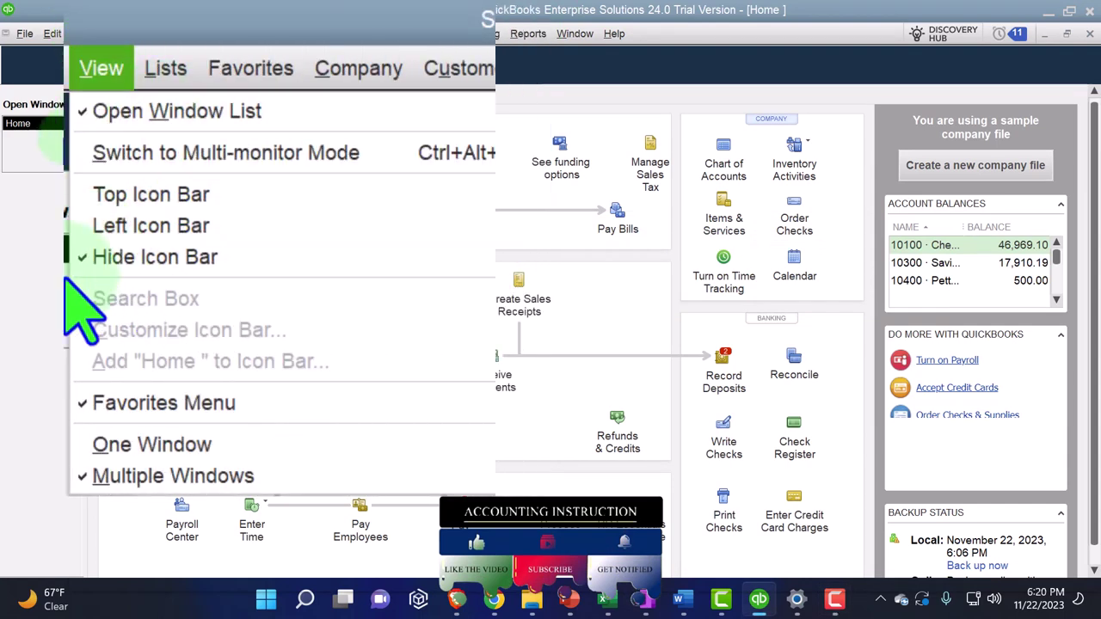
left_click(37, 160)
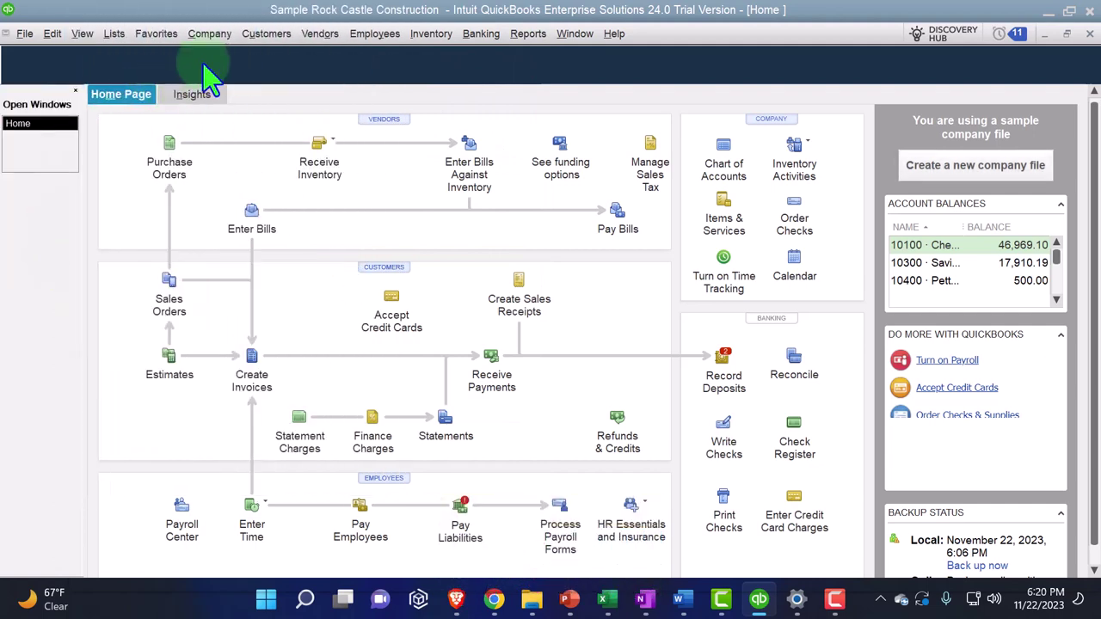
left_click(209, 34)
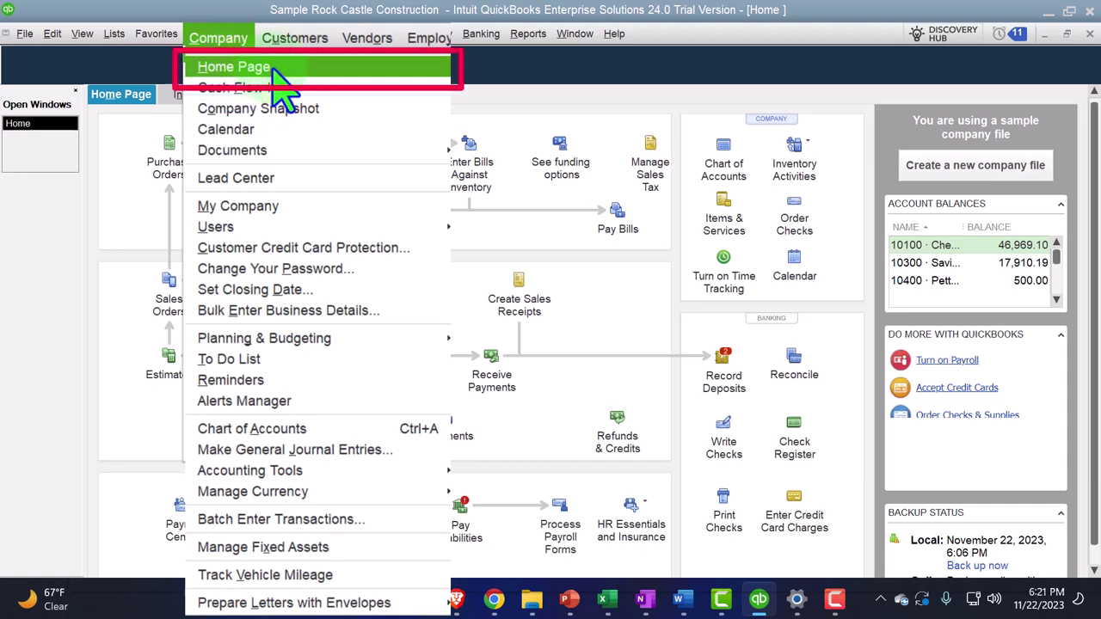
left_click(274, 70)
Open the standard Balance Sheet report and set its as-of date to 12/31/2027
left_click(429, 33)
mouse_move(481, 33)
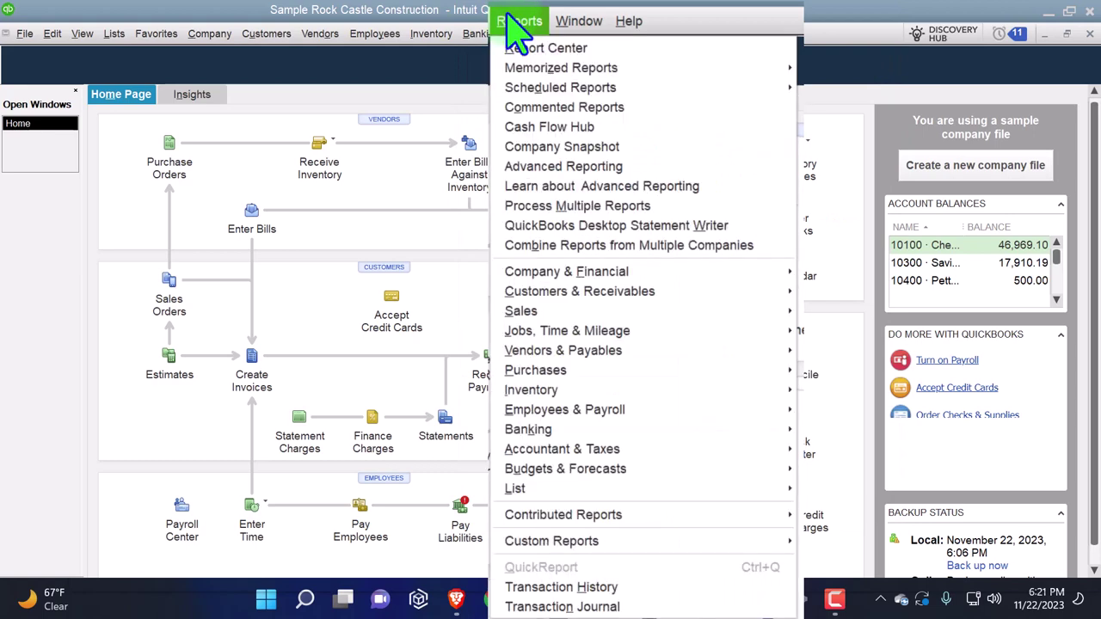
mouse_move(602, 232)
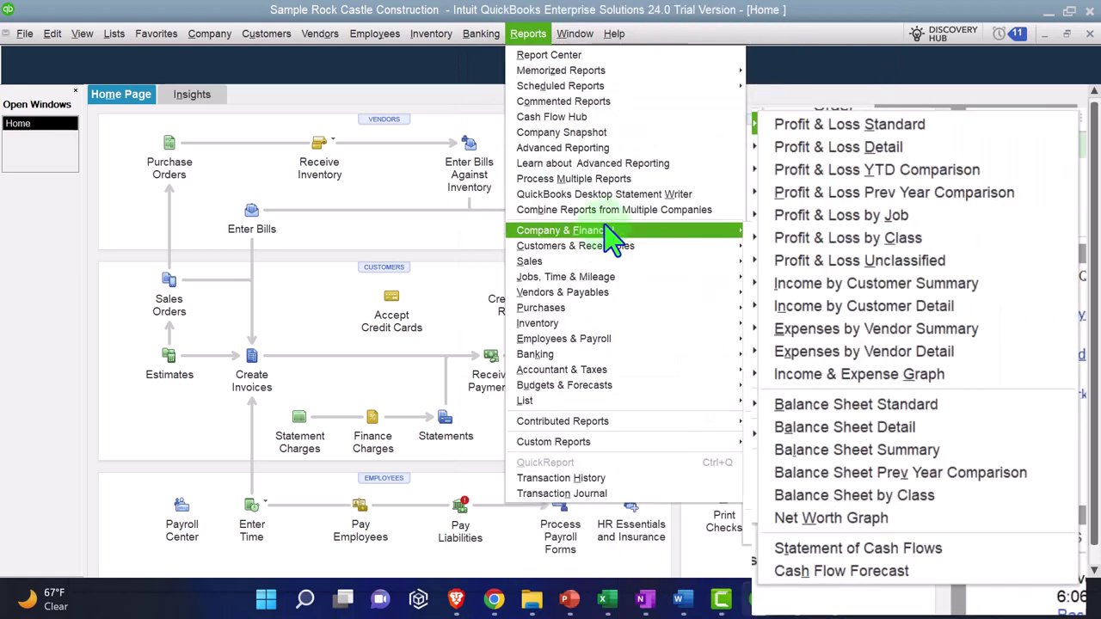
left_click(840, 406)
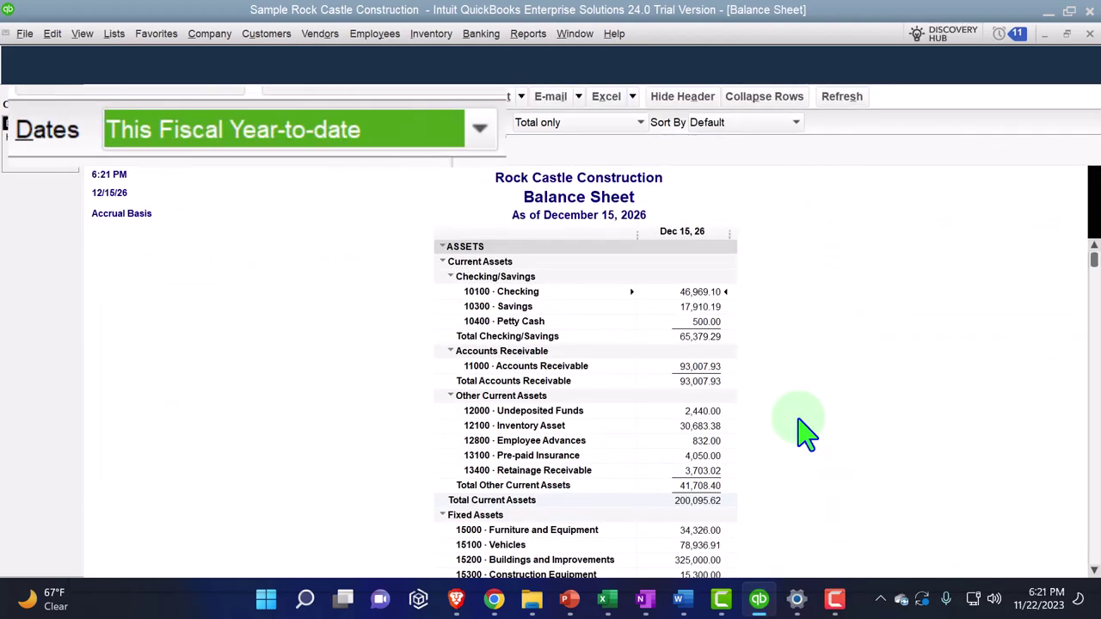
type("1")
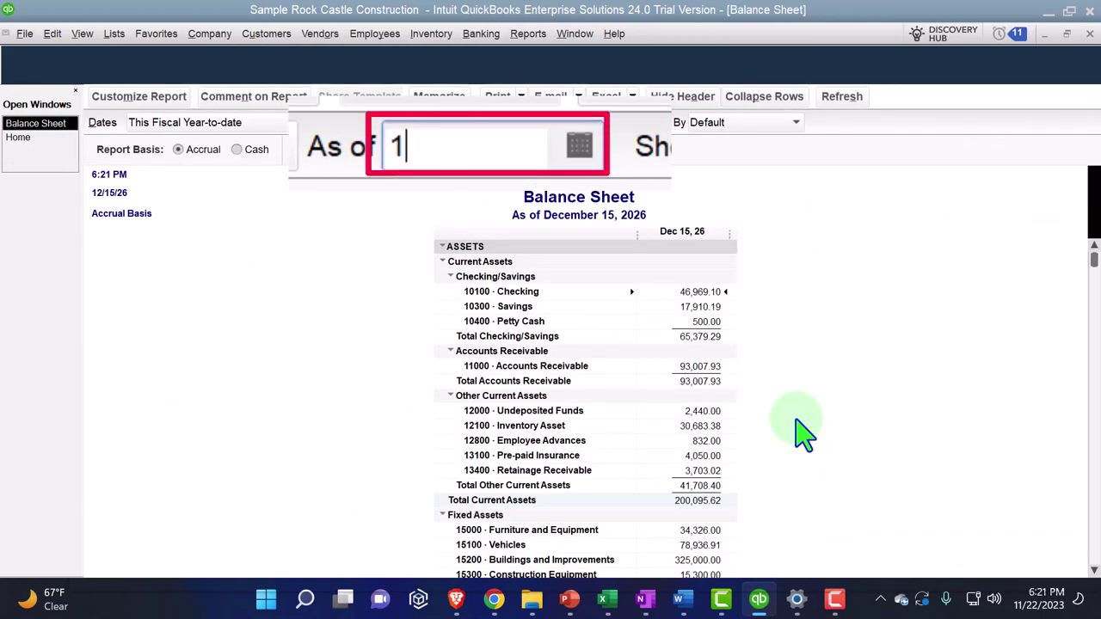
type("2/31/2027")
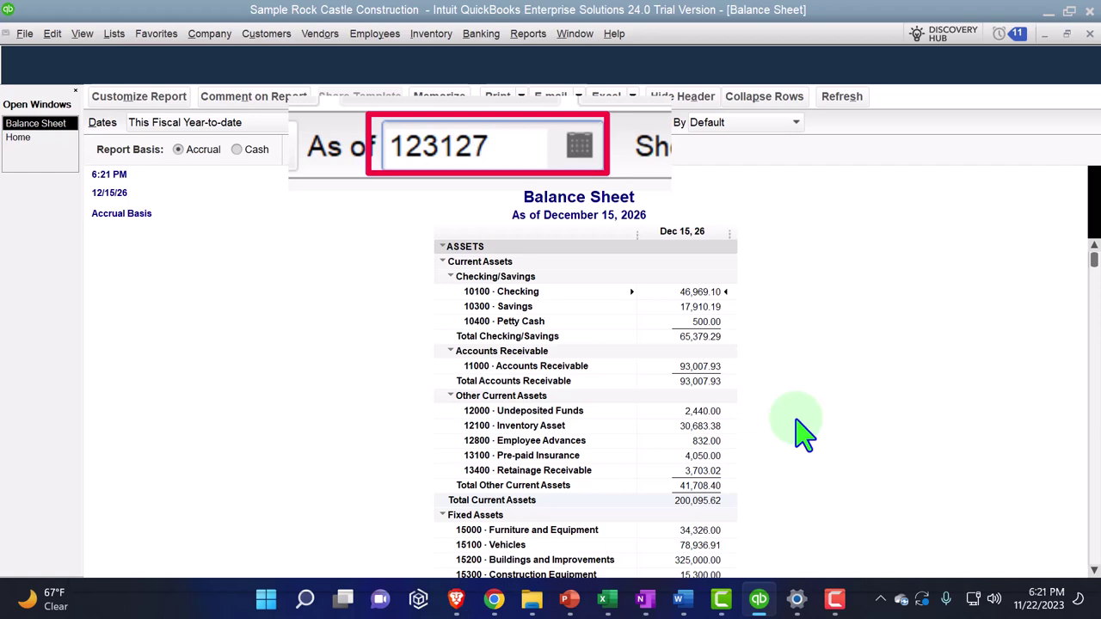
key("Tab")
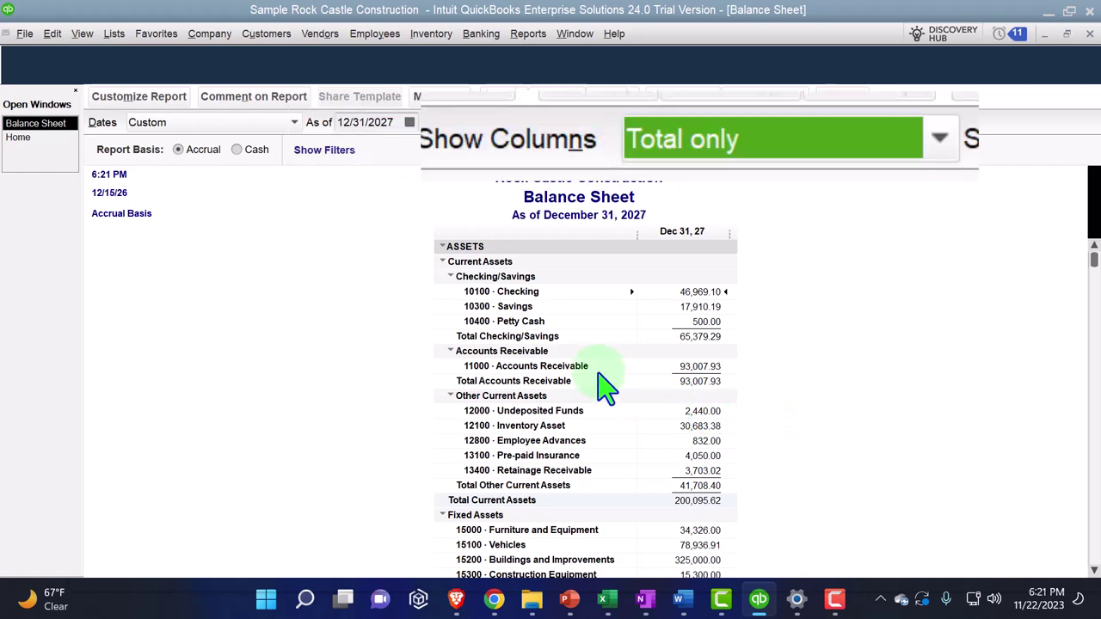
Customize the Balance Sheet's column label font to size 14 and apply the change to all related fonts
left_click(168, 100)
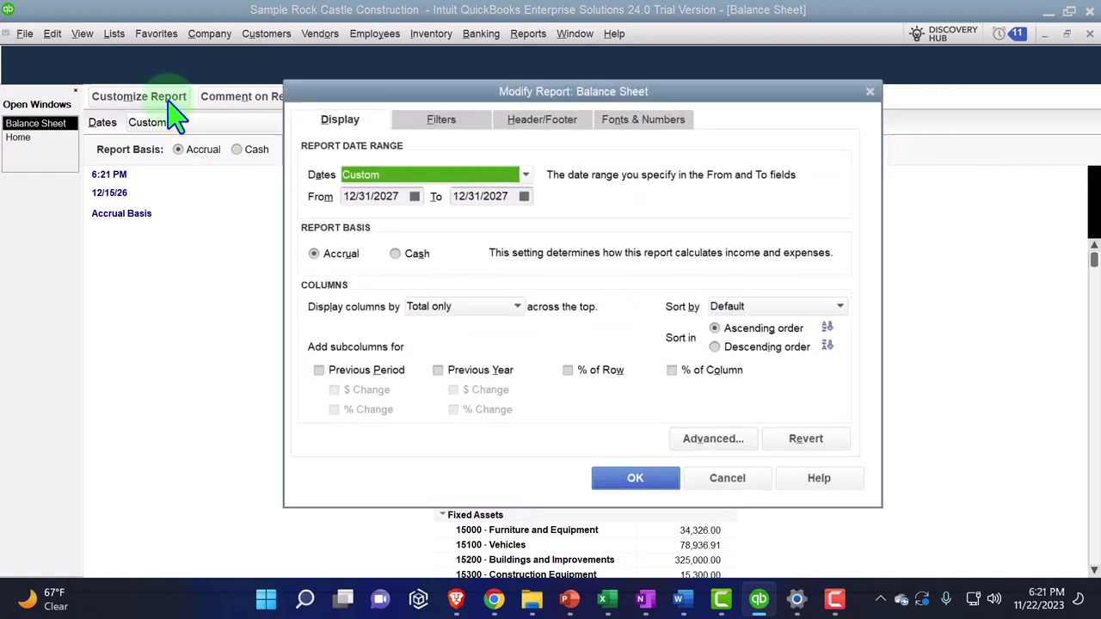
left_click(684, 113)
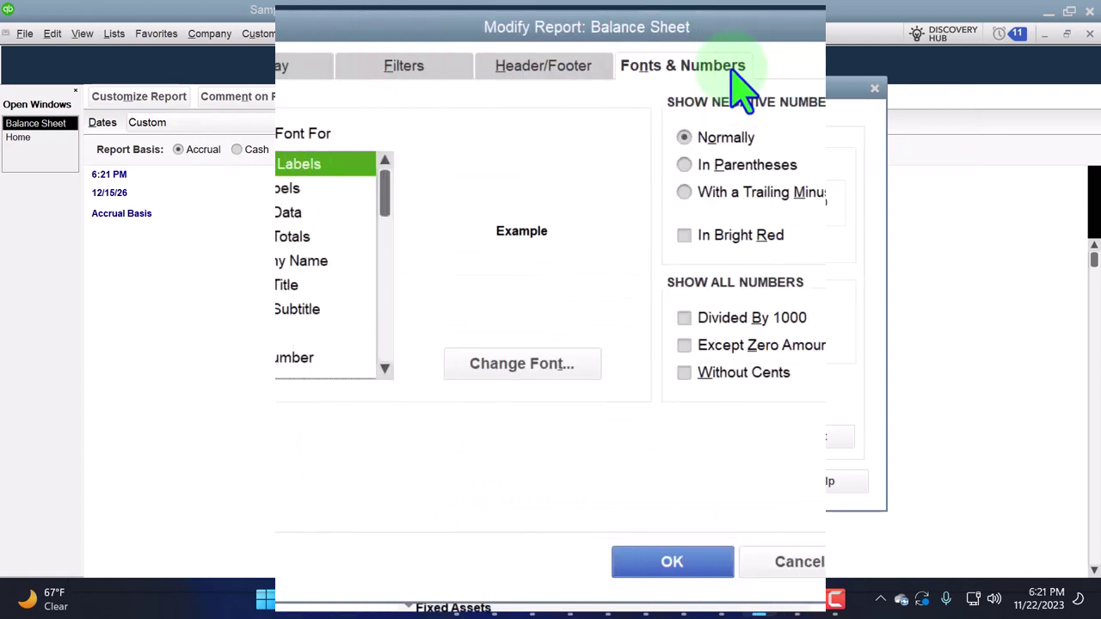
left_click(523, 364)
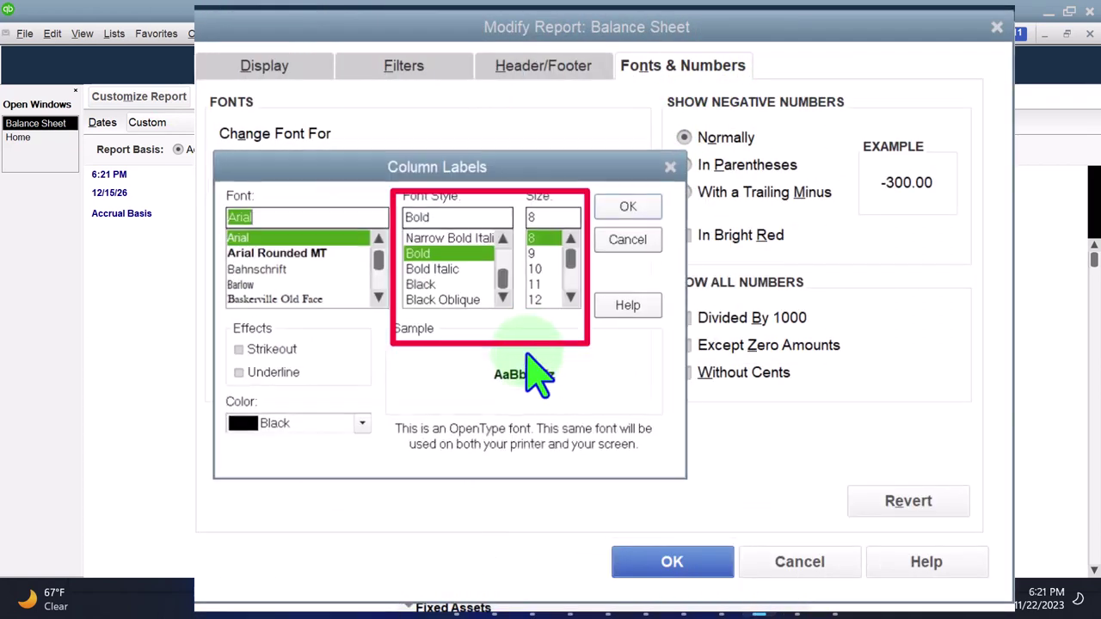
left_click(572, 296)
left_click(536, 283)
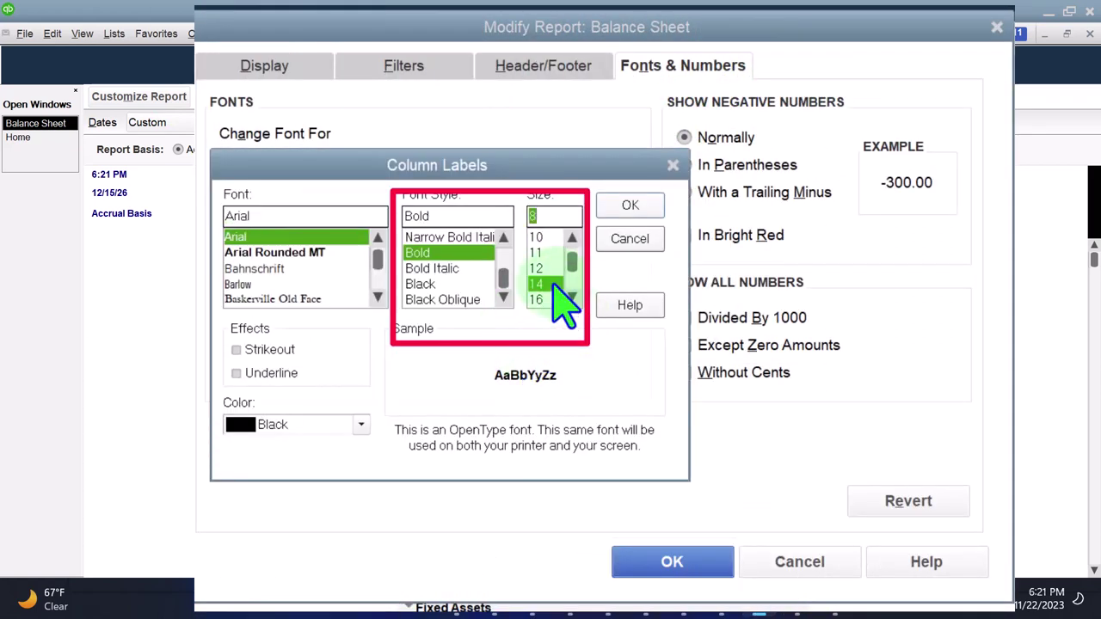
left_click(626, 205)
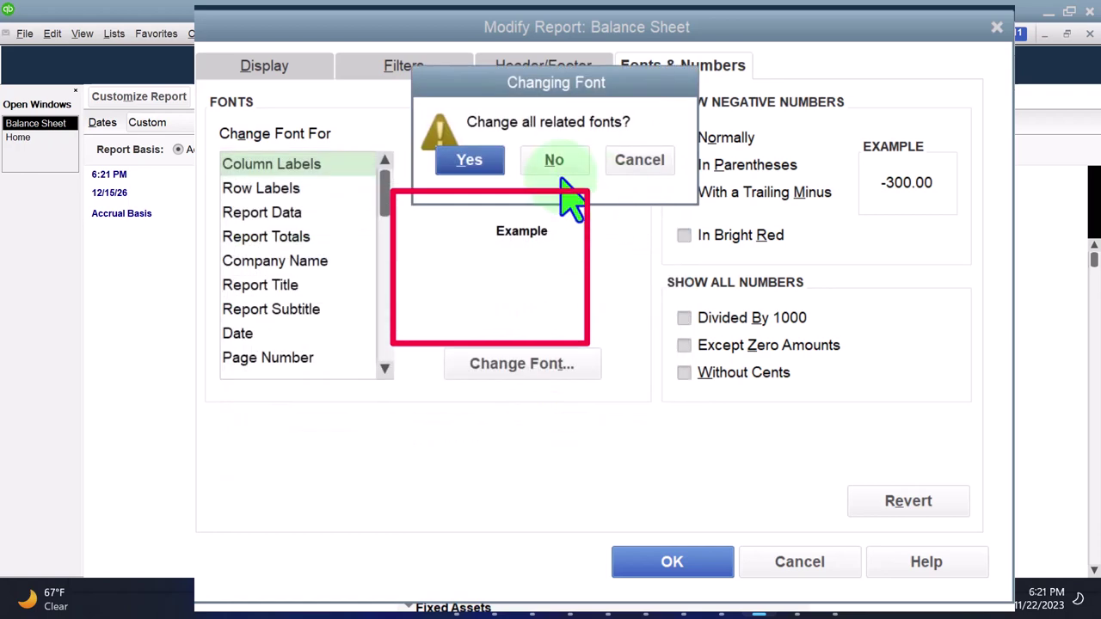
left_click(468, 159)
left_click(669, 568)
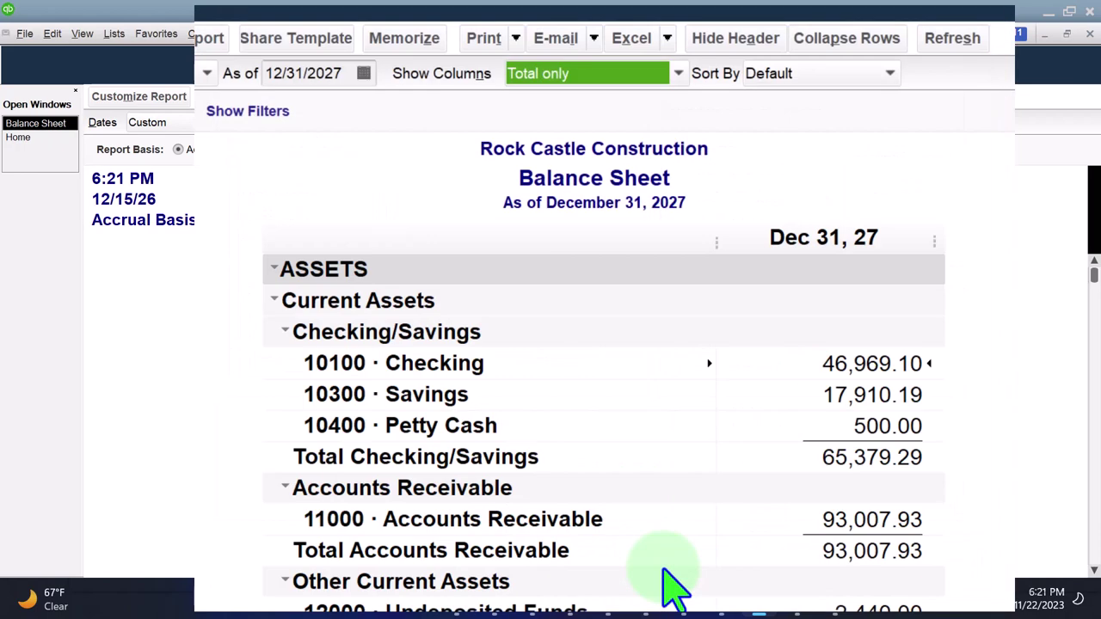
Open the standard Profit & Loss report and set its date range from 01/01/2027 to 12/31/2027
left_click(521, 36)
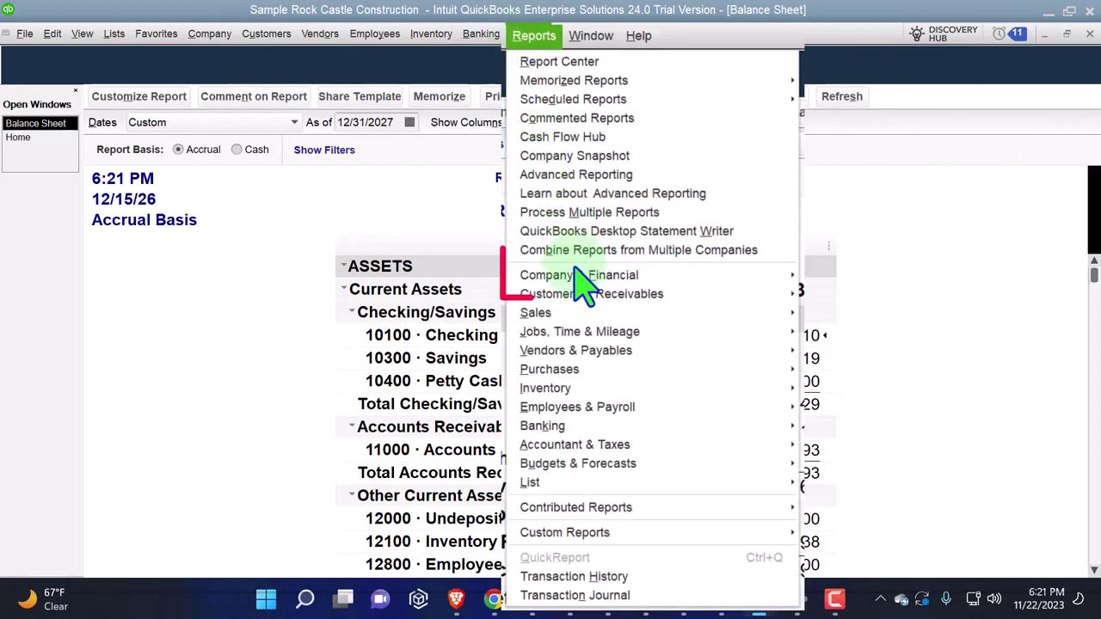
mouse_move(578, 274)
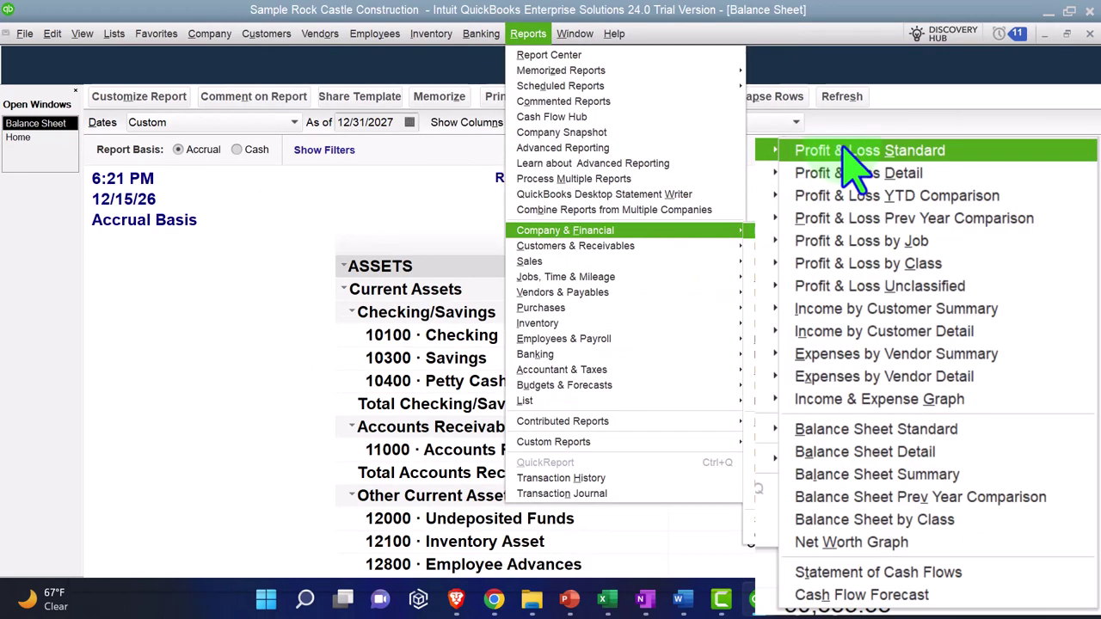
left_click(843, 151)
key("Tab")
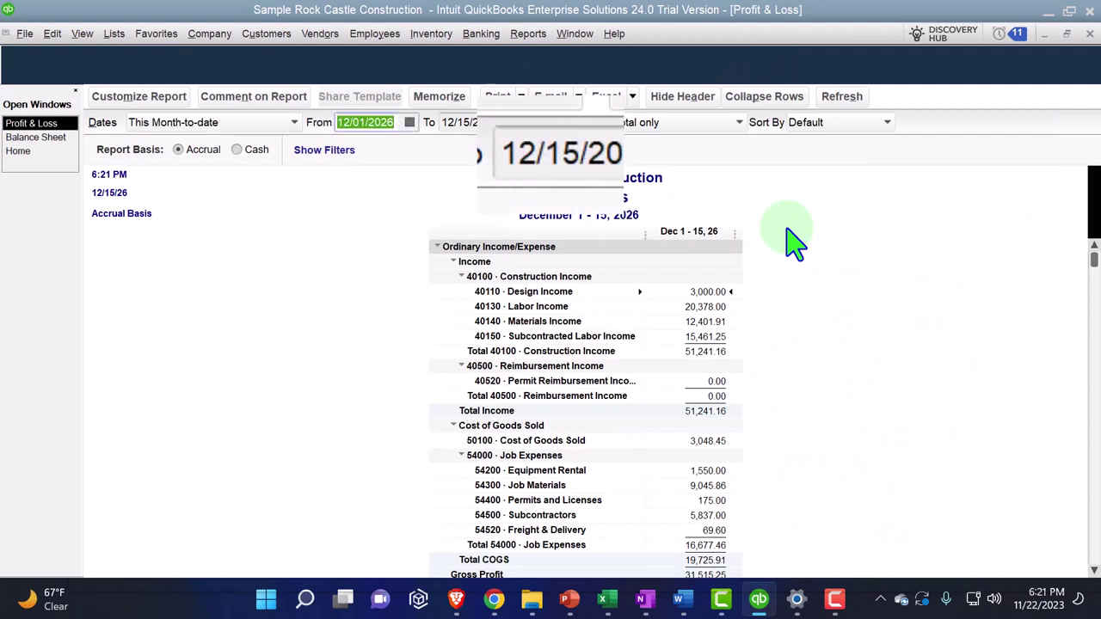
type("0")
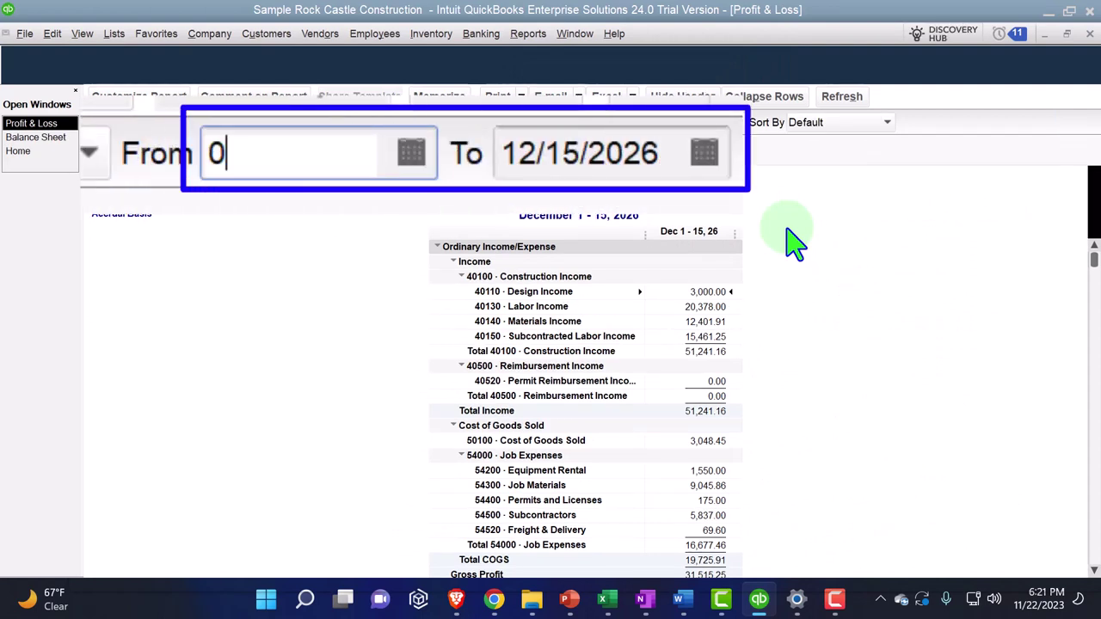
type("1/01/2027")
key("Tab")
type("12/31/2027")
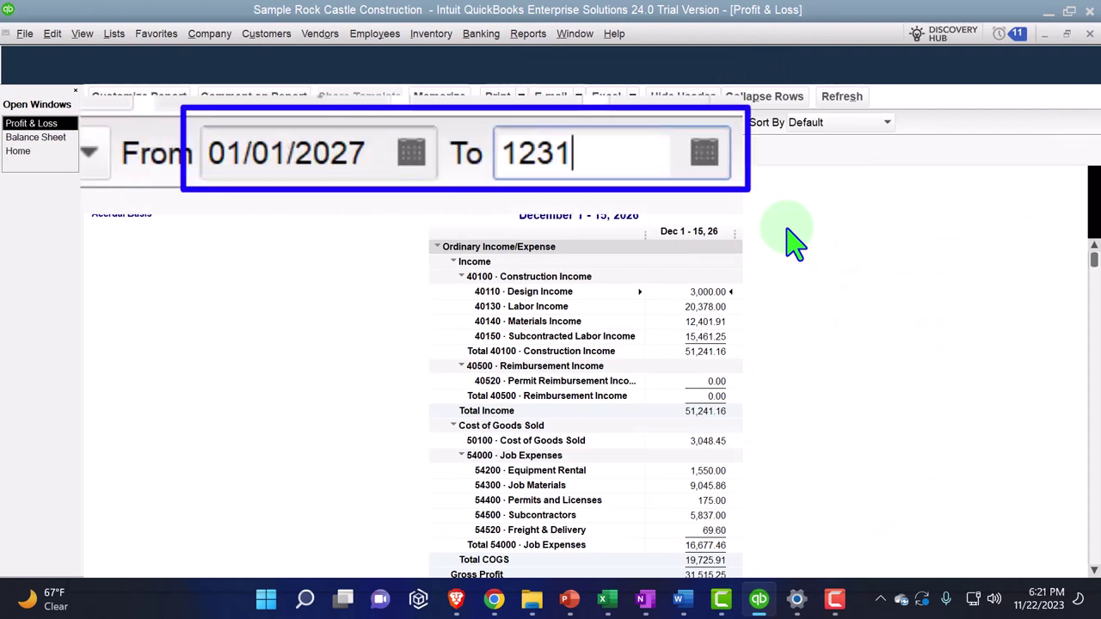
key("Tab")
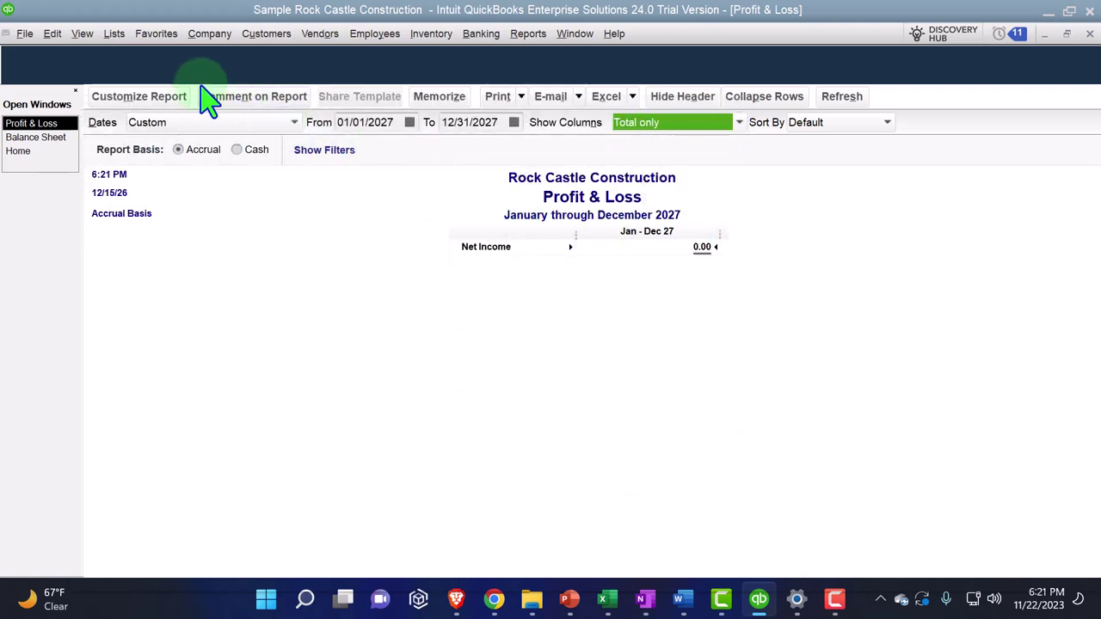
Customize the Profit & Loss report's column label font to size 14 and apply the change to all related fonts
left_click(172, 99)
left_click(701, 62)
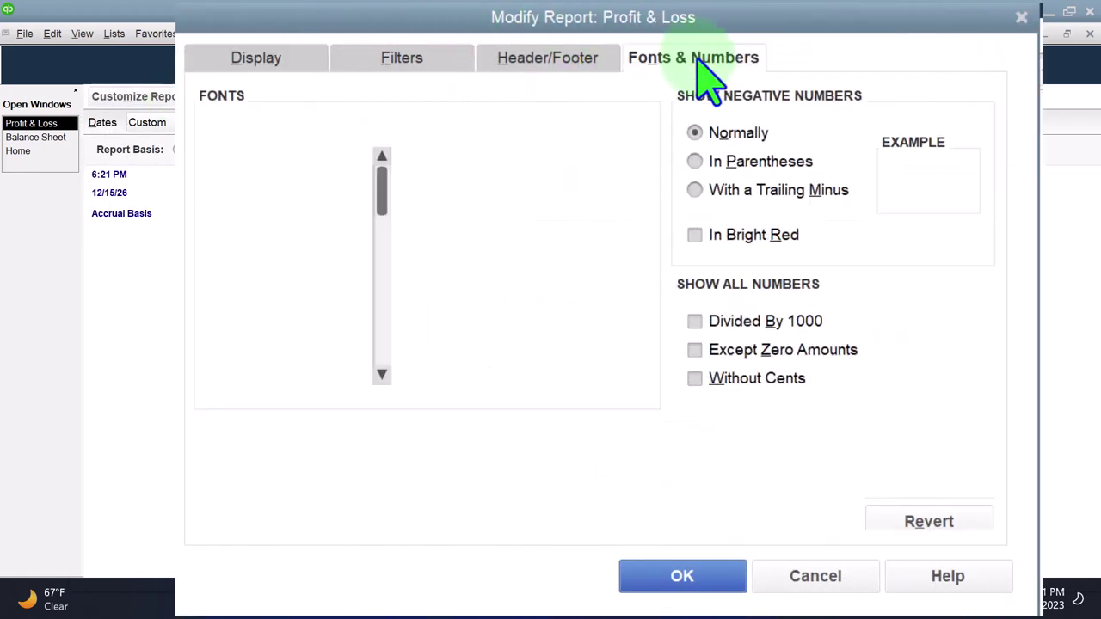
left_click(555, 379)
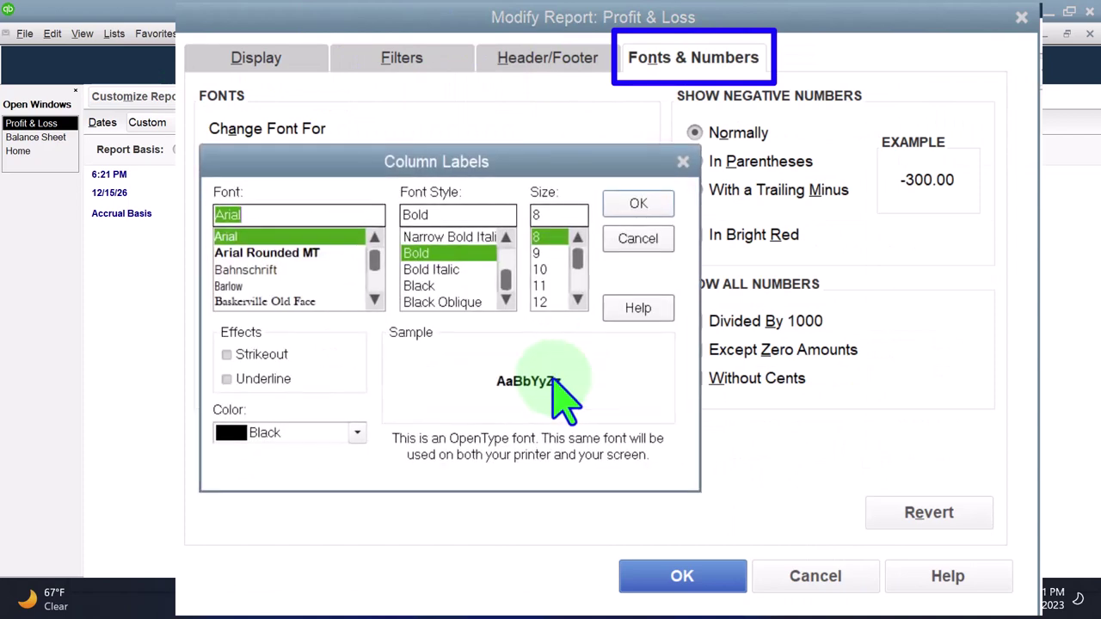
left_click(577, 301)
left_click(577, 301)
left_click(550, 270)
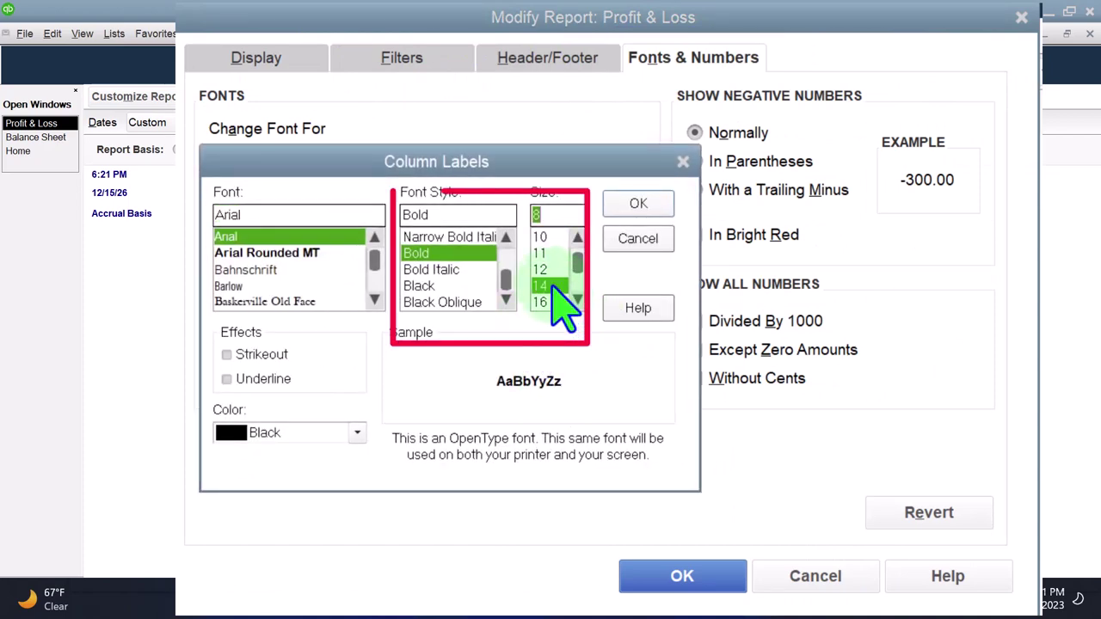
left_click(634, 207)
left_click(477, 163)
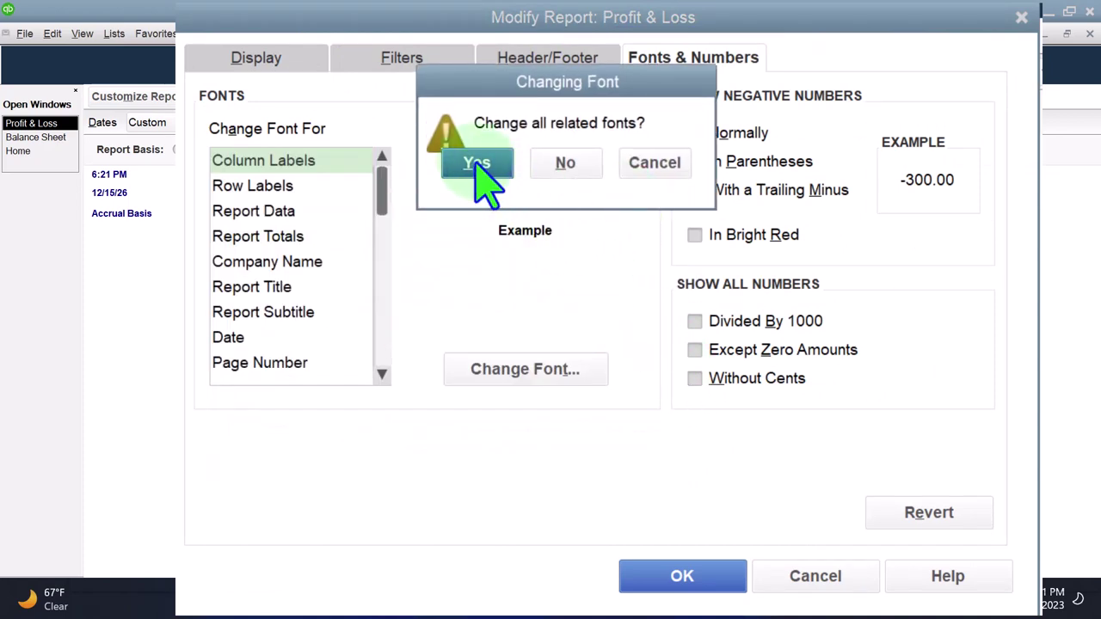
left_click(678, 576)
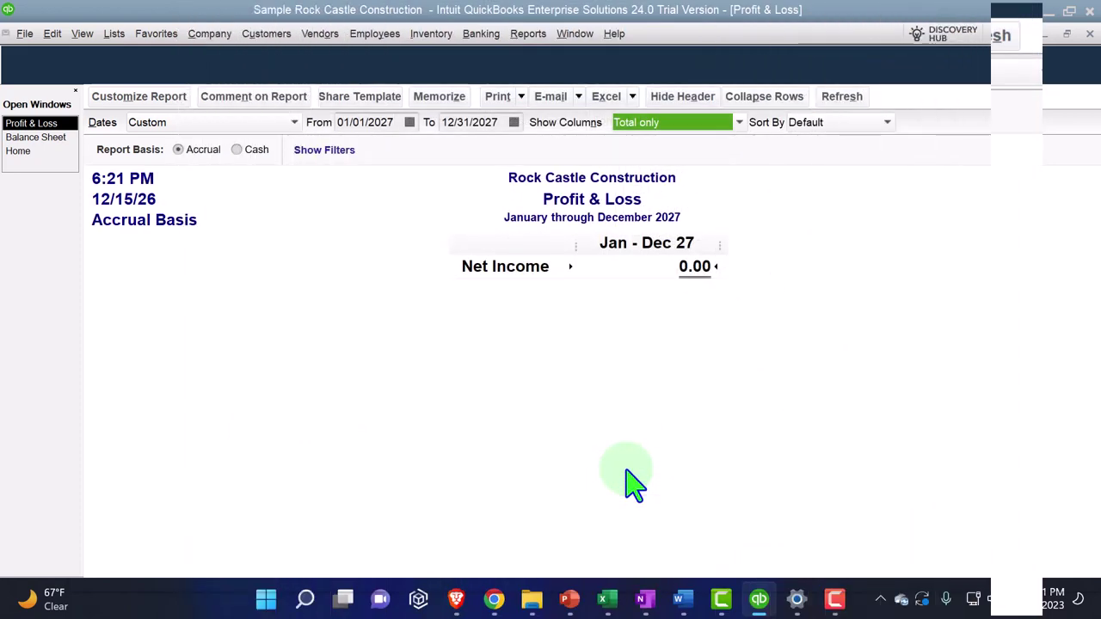
Return to the home page, then switch to Excel and review the Estimate, Sales Order and Purchase Order rows on sheet 1130
left_click(26, 153)
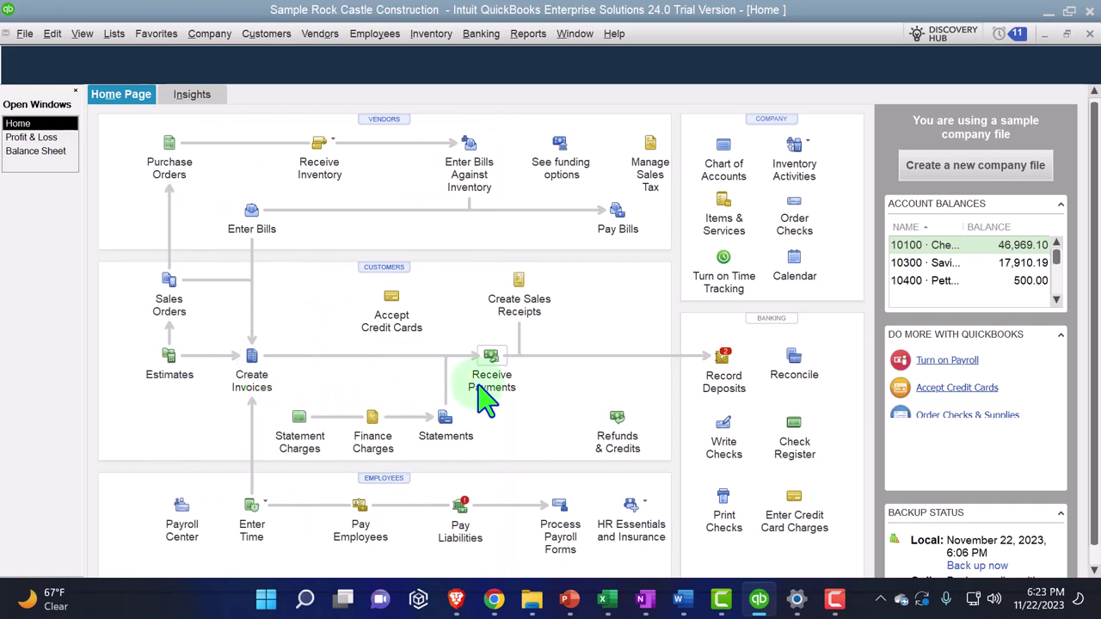
left_click(605, 599)
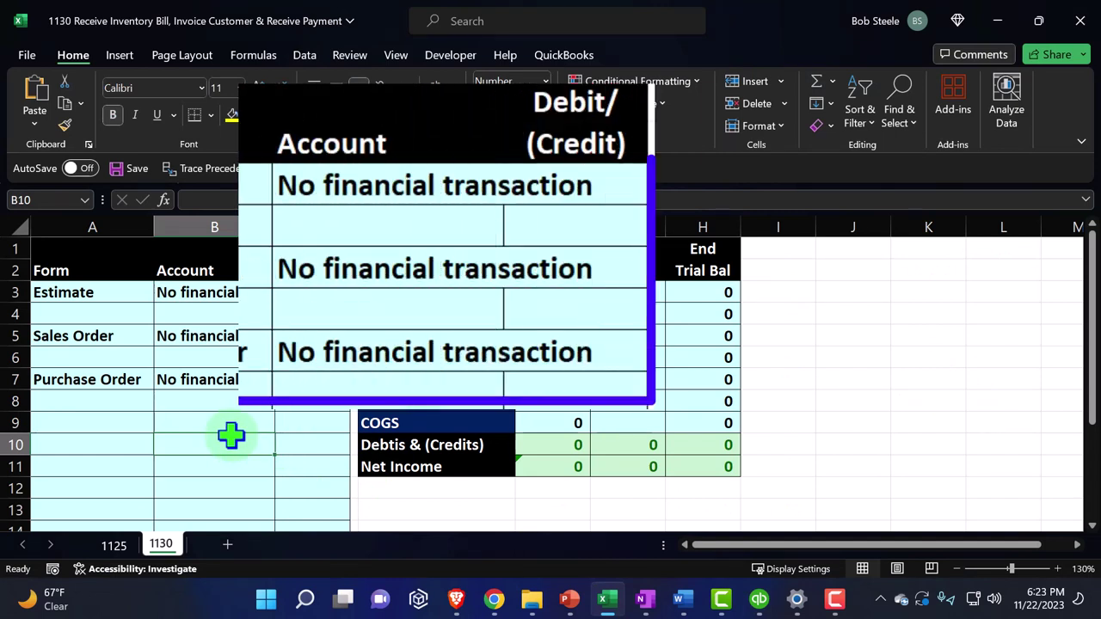
left_click(147, 186)
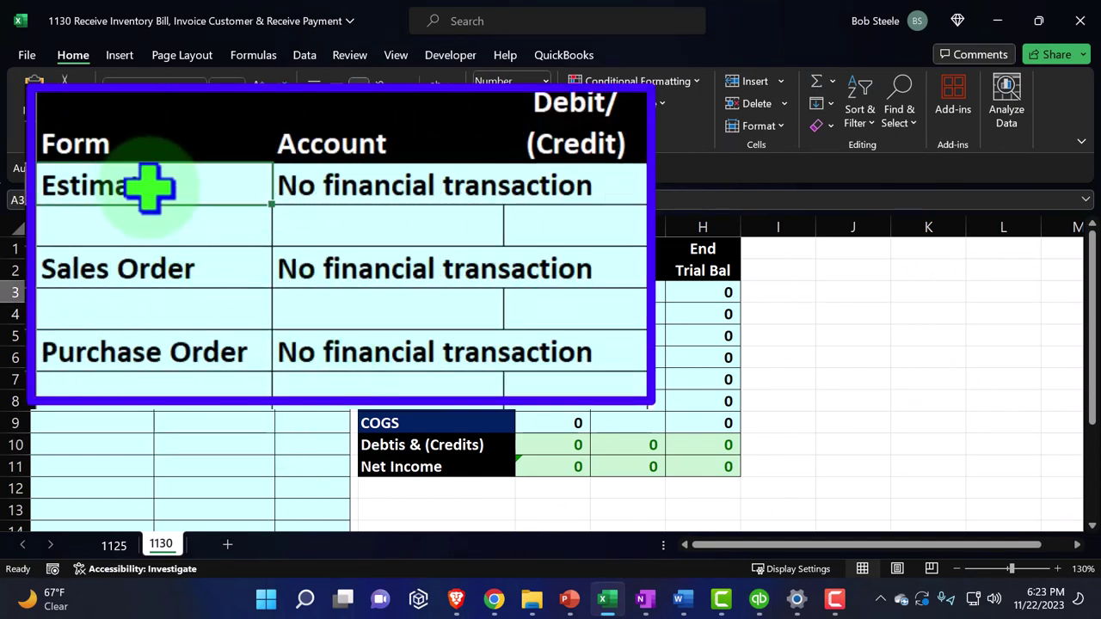
key("Down")
key("Down")
key("Down")
key("Down")
key("Down")
key("Down")
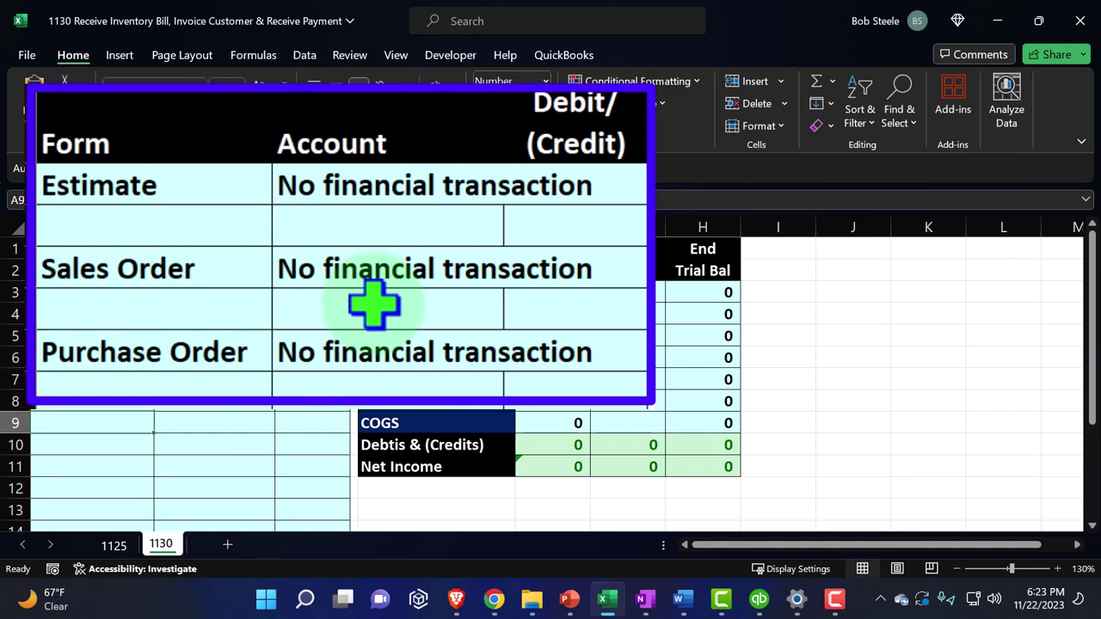
left_click(998, 21)
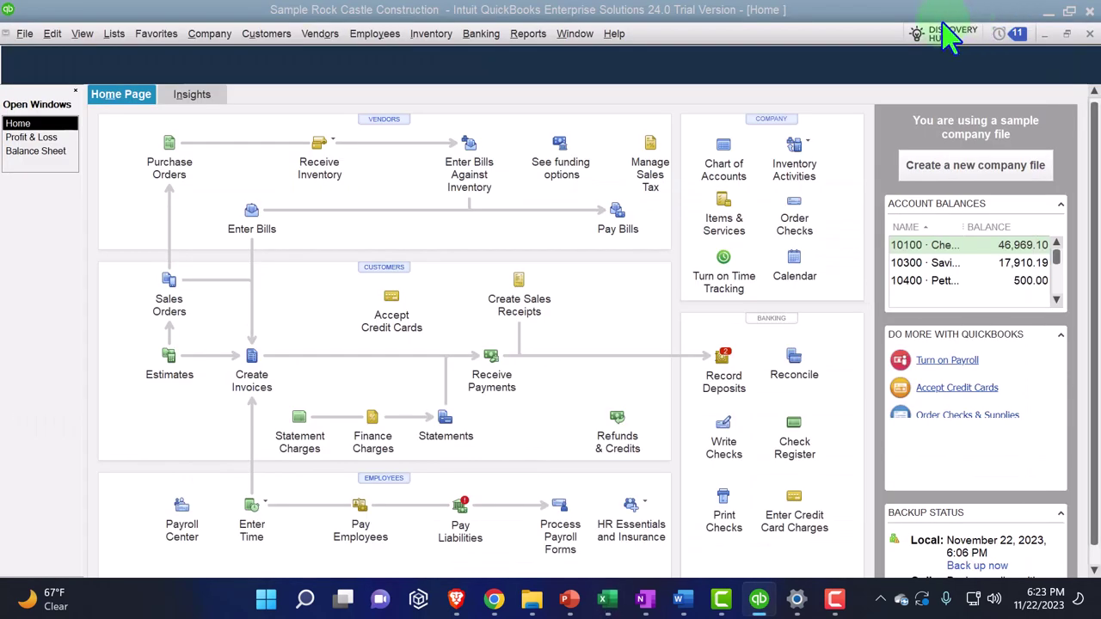
Open the Customer Center in QuickBooks and select the 01/01/2027 estimate for customer 1 Normal Process
left_click(267, 34)
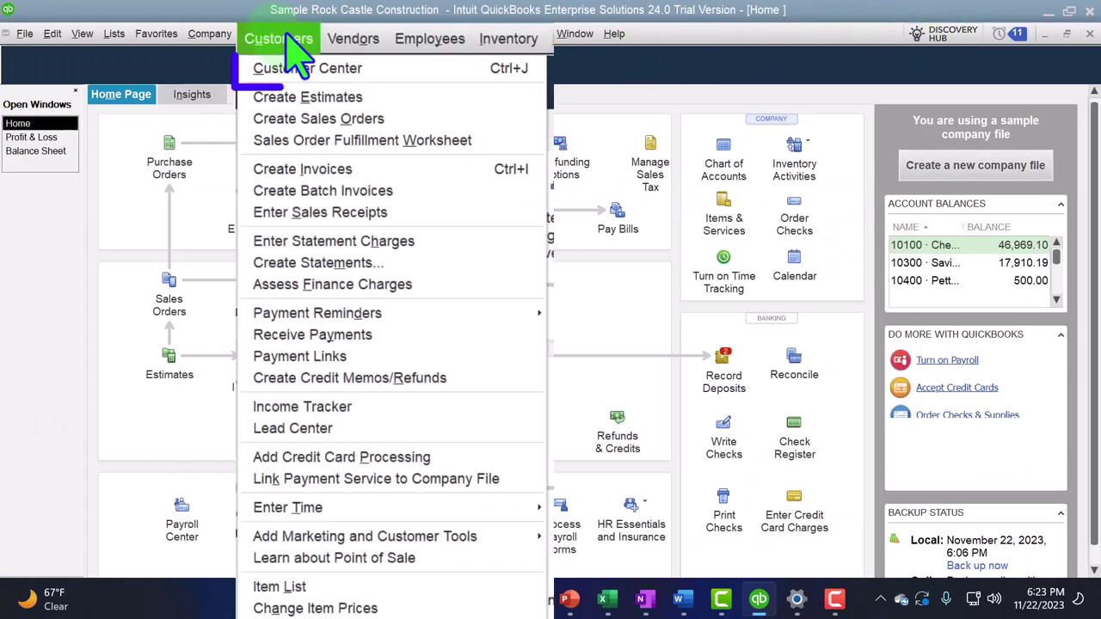
left_click(272, 68)
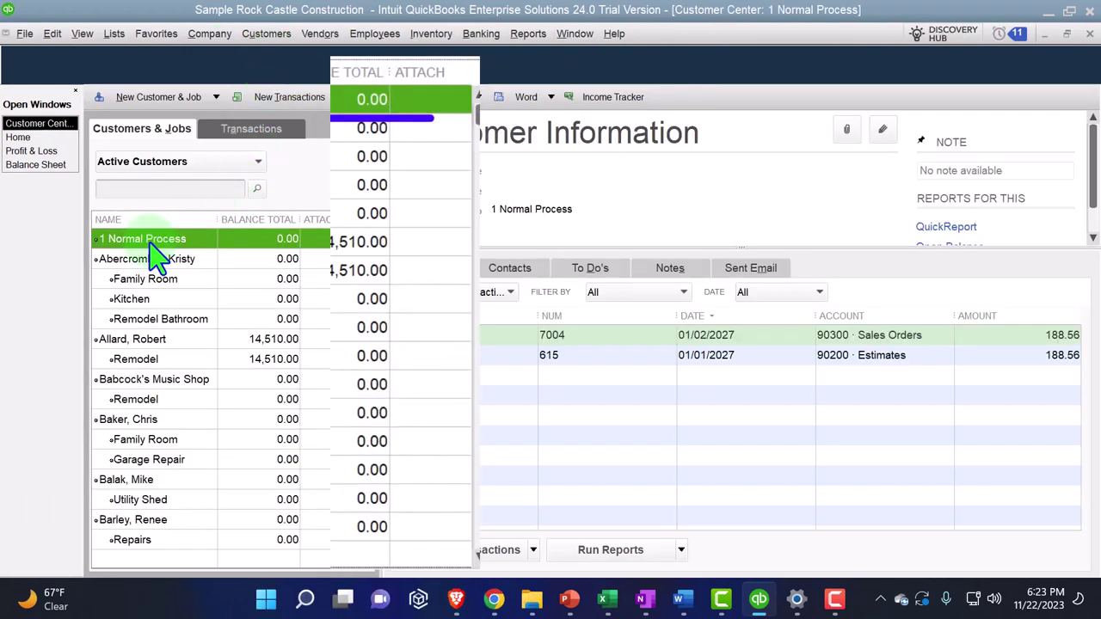
left_click(799, 293)
left_click(807, 301)
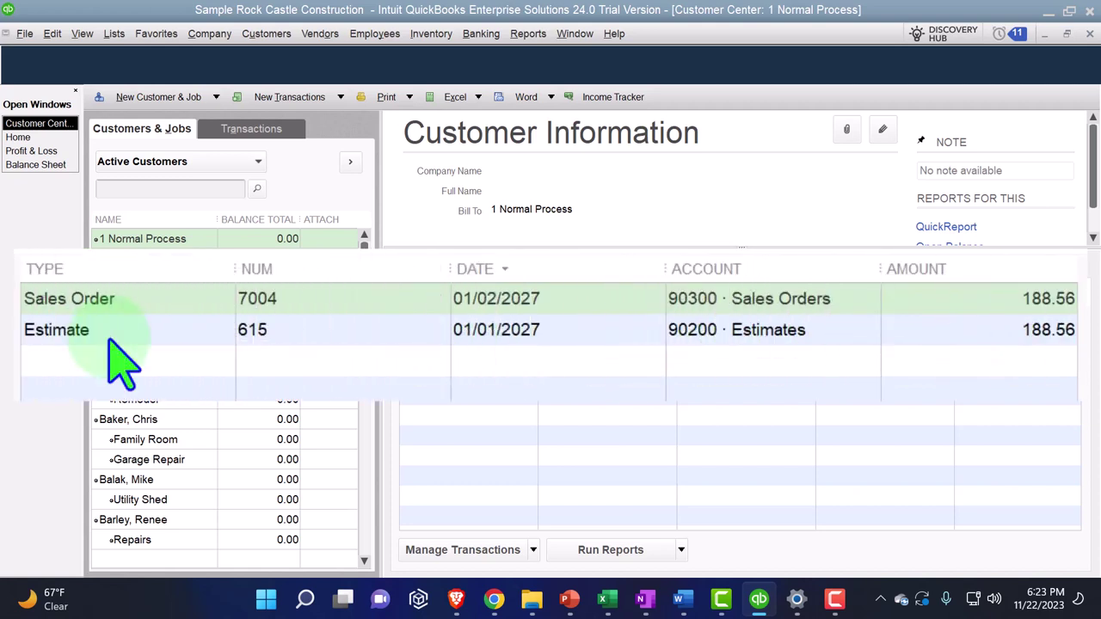
left_click(104, 334)
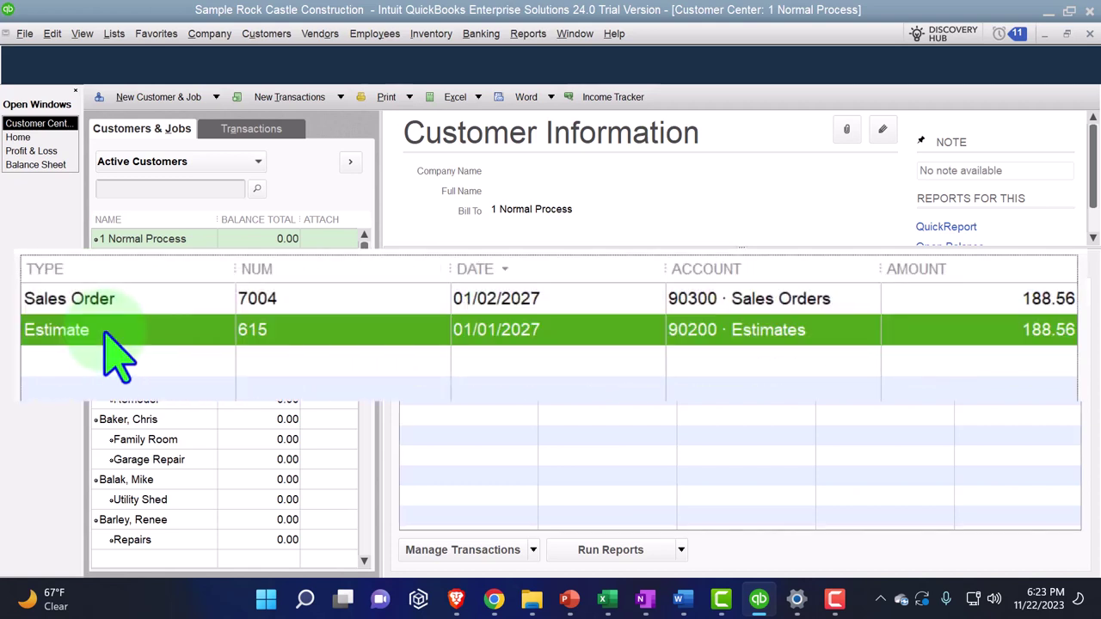
Select customer 1 Normal Process's 01/02/2027 sales order, open the Vendor Center and widen the vendor name column to check the purchase order
left_click(104, 303)
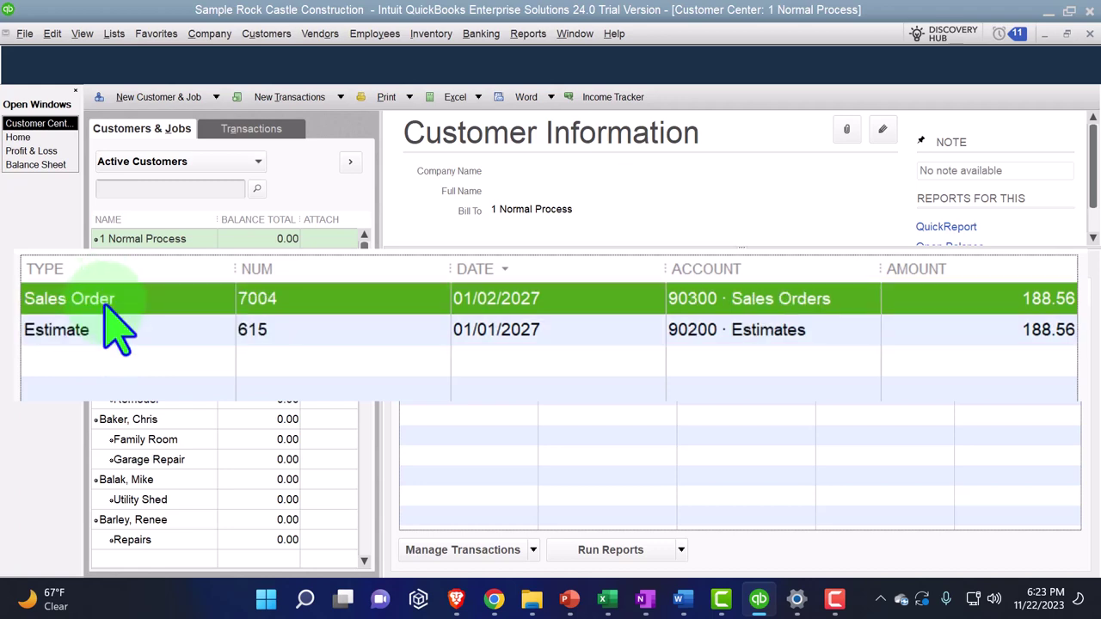
left_click(332, 34)
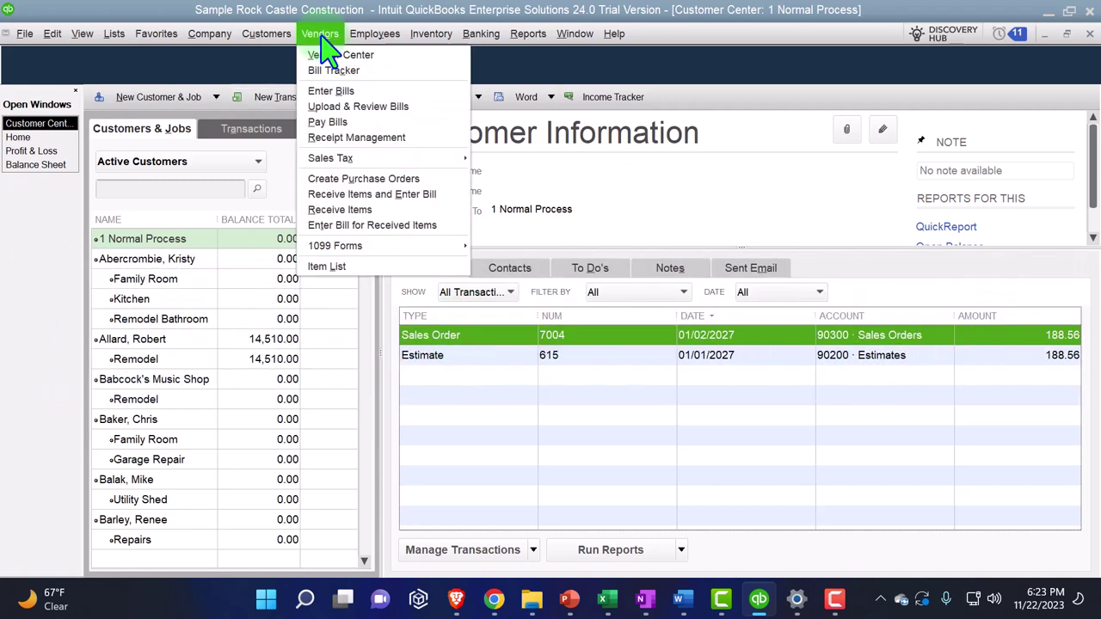
left_click(365, 52)
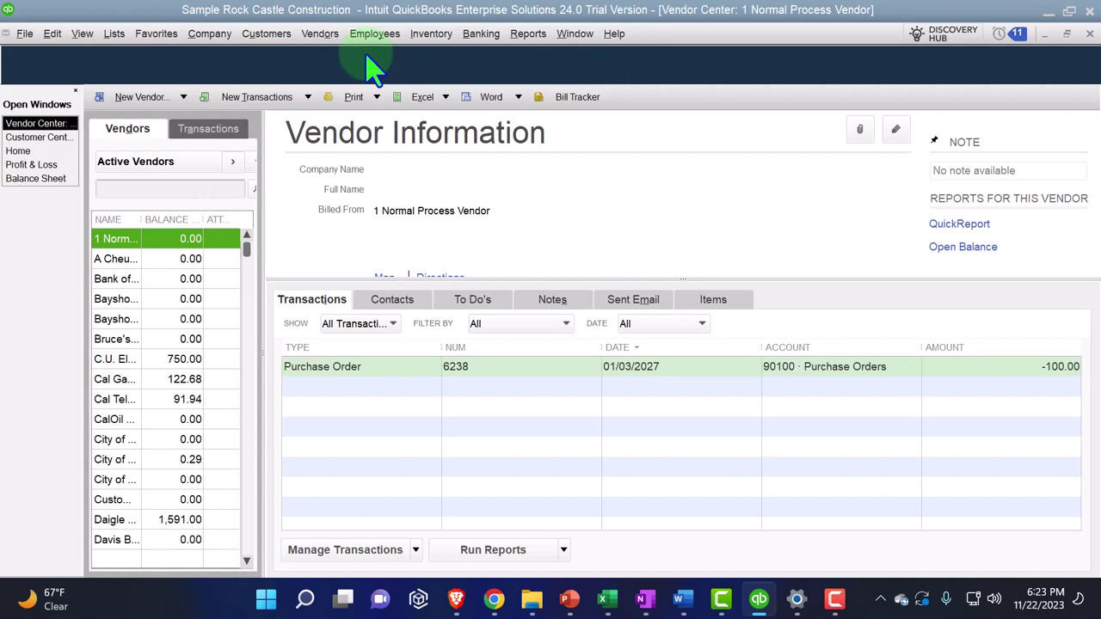
left_click_drag(143, 219, 174, 220)
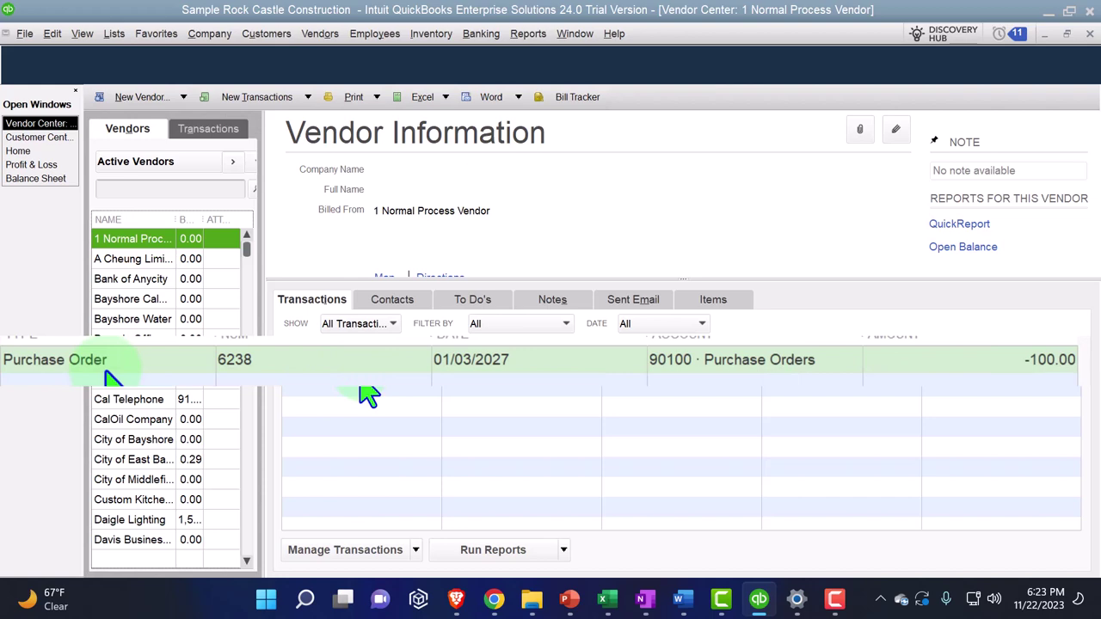
Start a bill for received inventory from the home page and set its vendor to 1 Normal Process Vendor
left_click(31, 155)
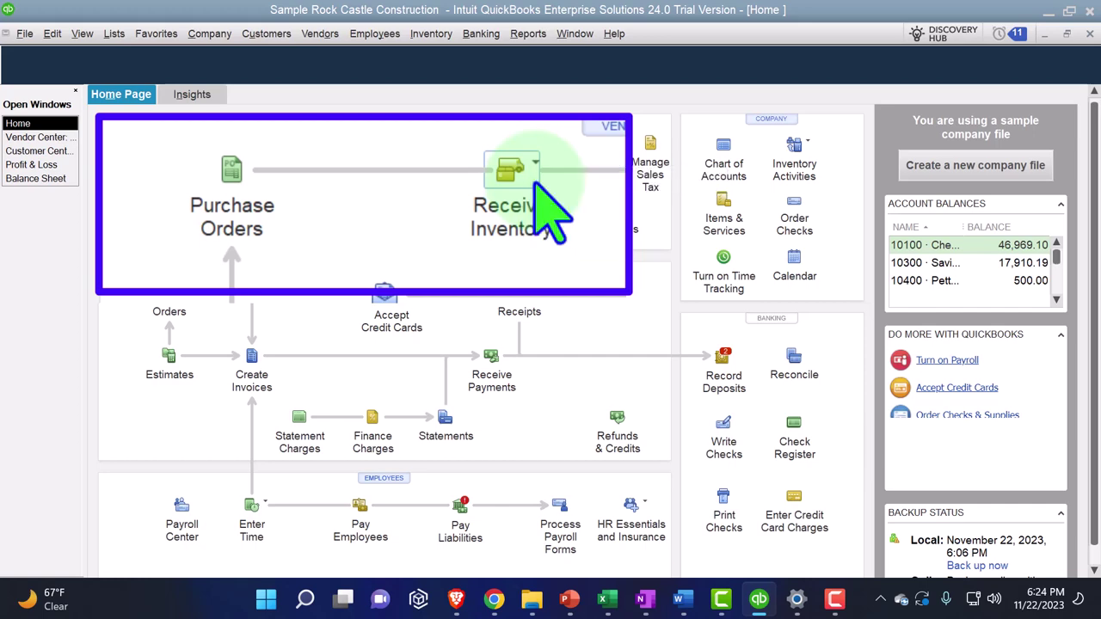
left_click(535, 181)
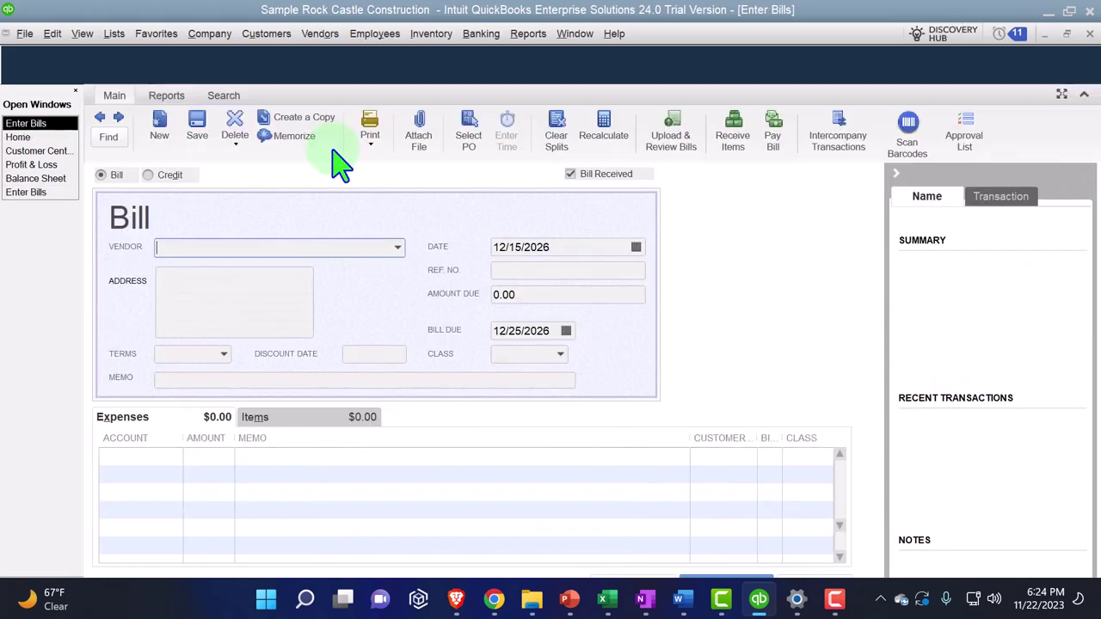
left_click(253, 250)
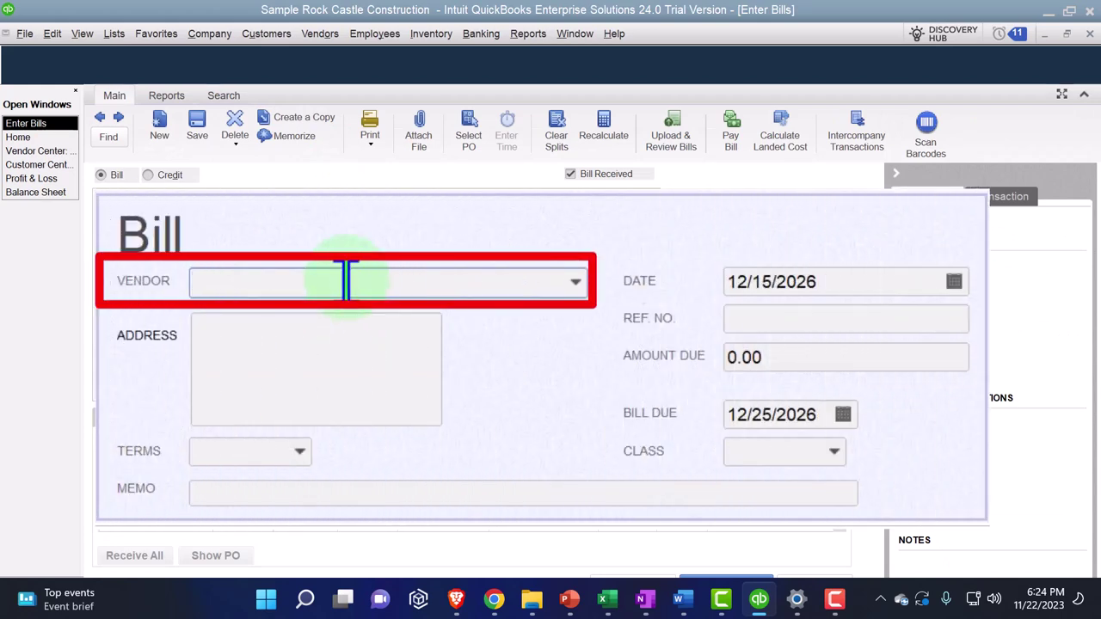
type("1 Normal Process Vendor")
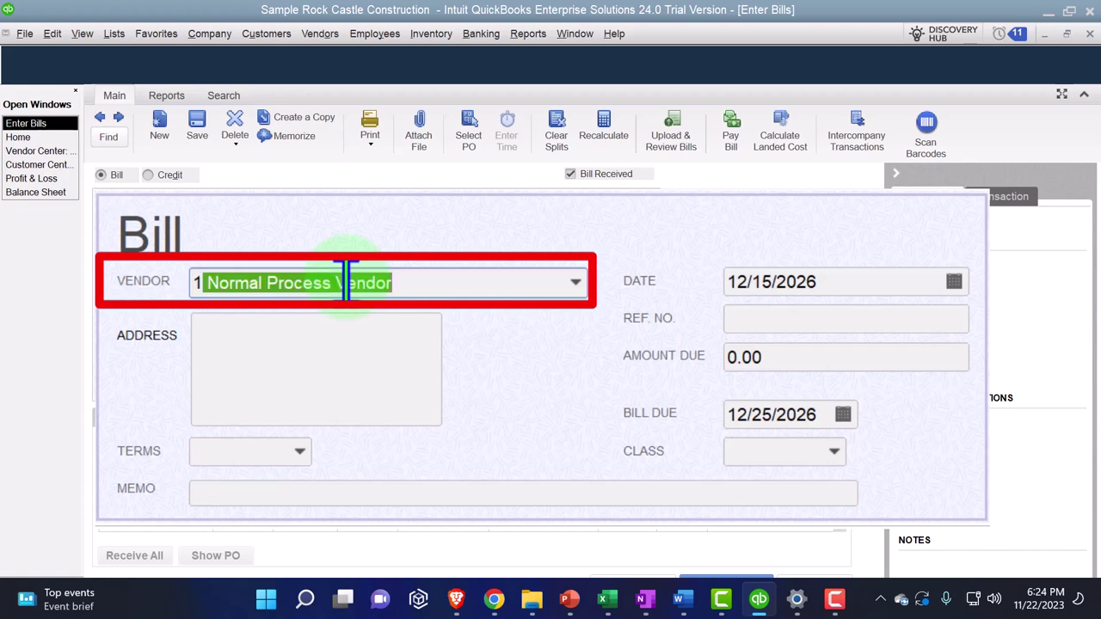
key("Tab")
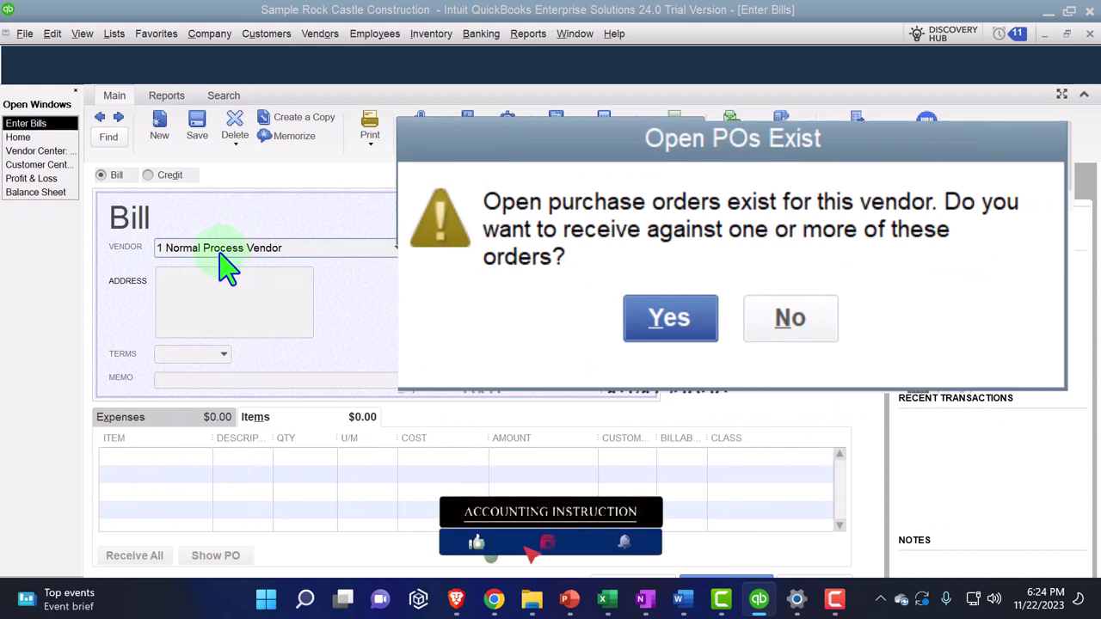
Choose to receive against the vendor's open purchase orders and bring the 01/03/2027 purchase order into the bill
left_click(656, 316)
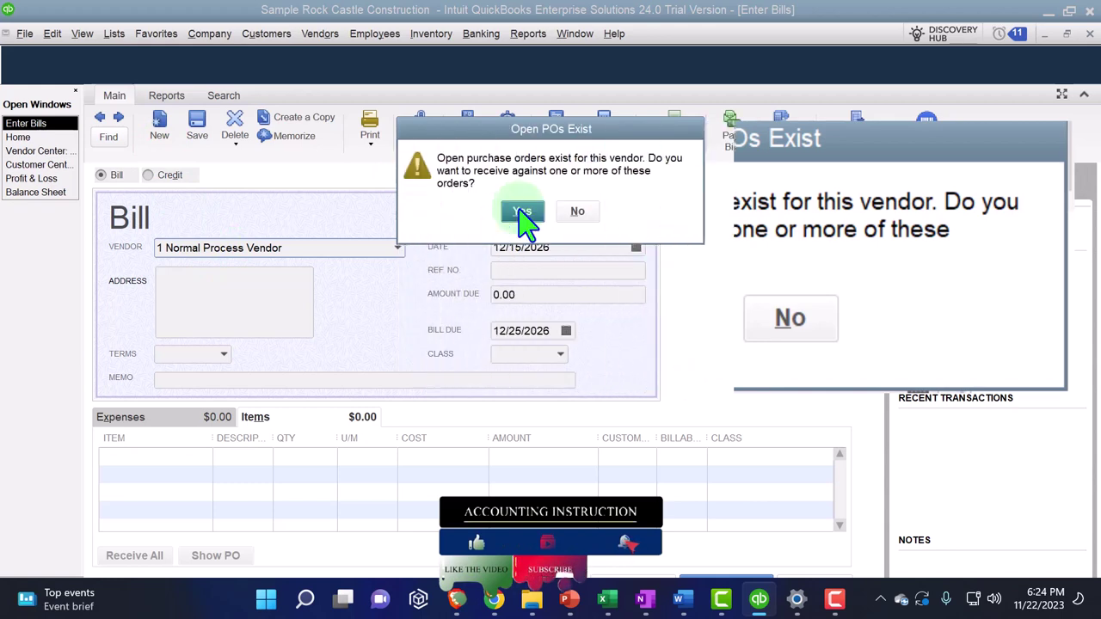
left_click(122, 199)
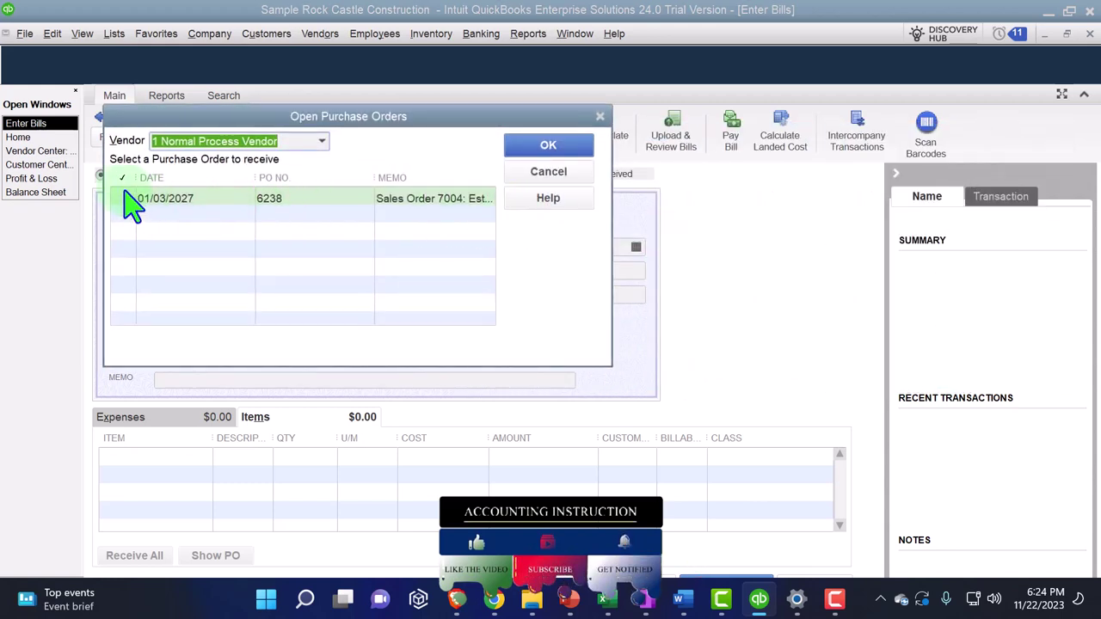
left_click(538, 148)
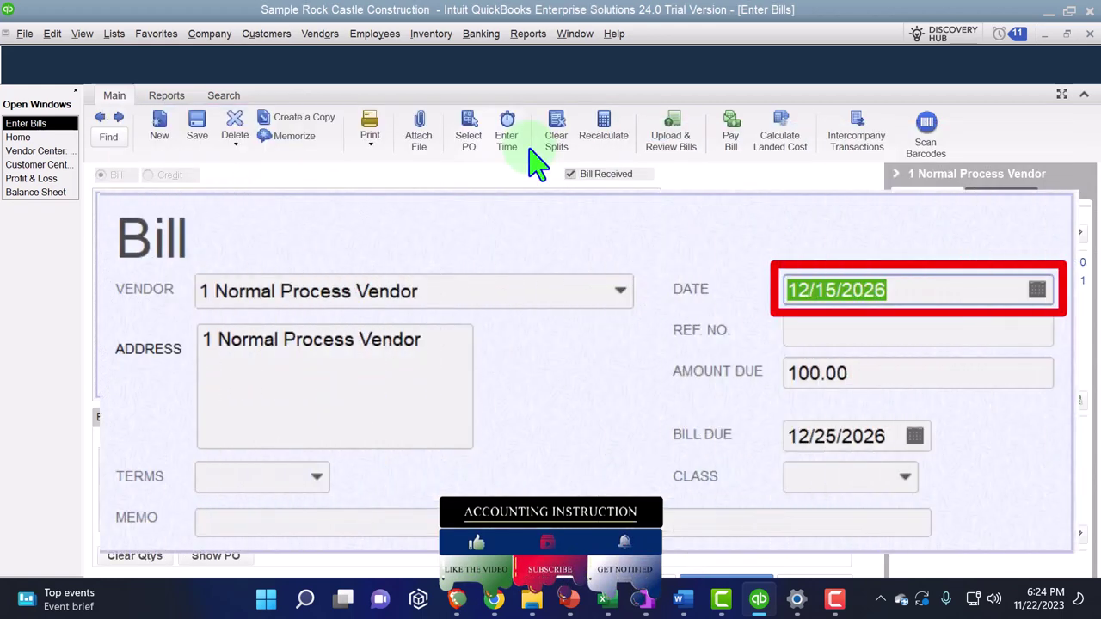
Set the bill date to 01/05/2027 and leave the reference number blank
type("0")
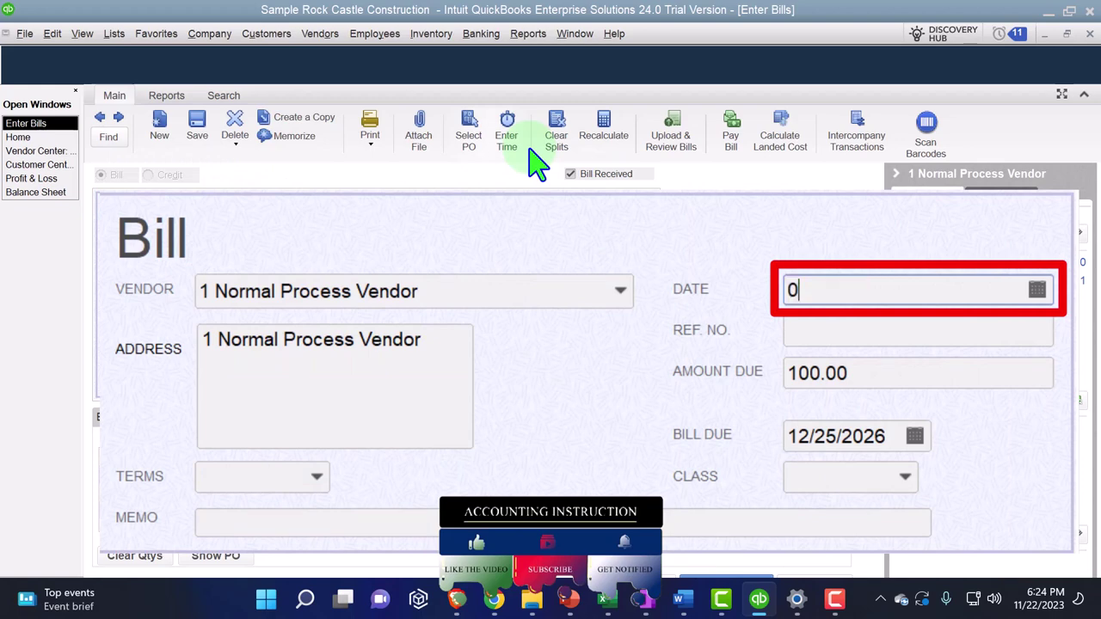
type("1/05/2027")
key("Tab")
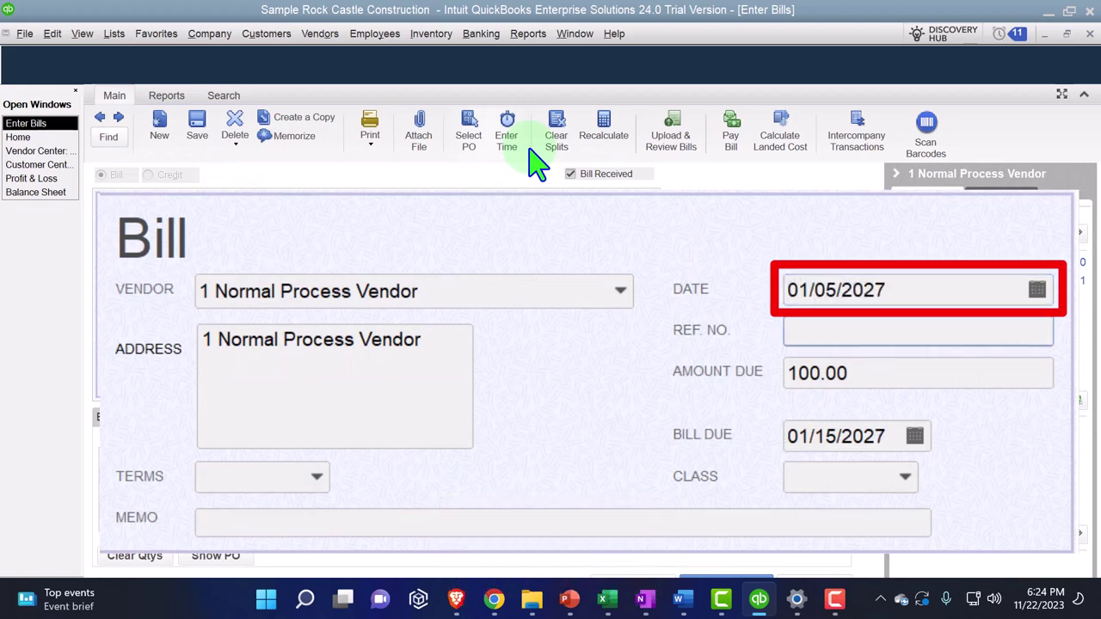
key("Tab")
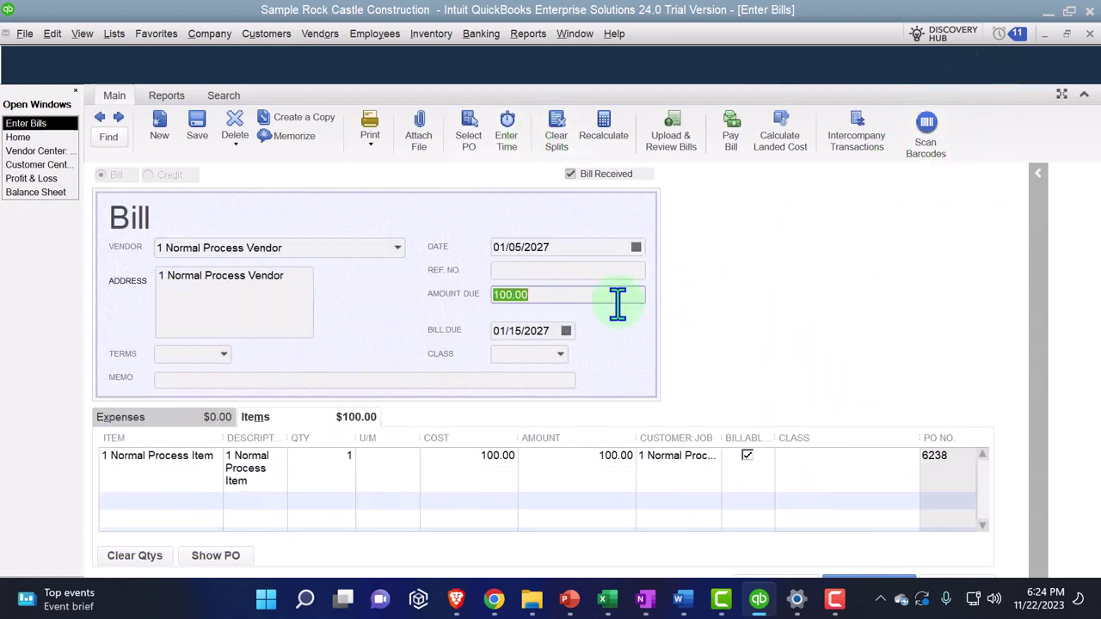
Review the bill's item line from the item and description through quantity, cost, amount and customer job
key("Tab")
key("Tab")
key("Tab")
key("Tab")
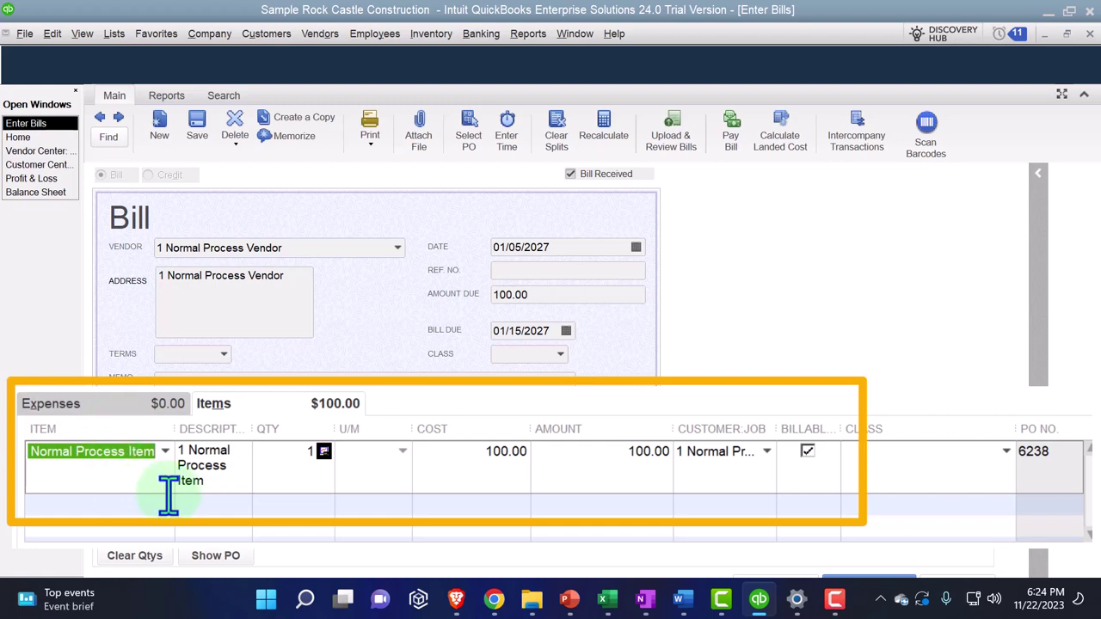
key("Tab")
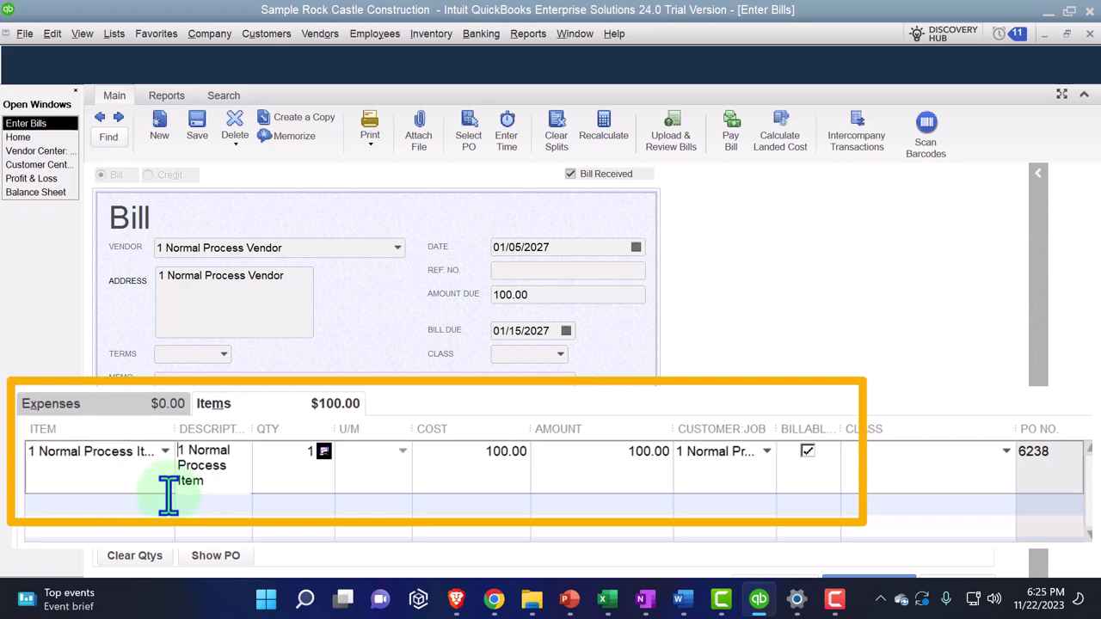
key("Tab")
key("Tab")
key("Tab")
key("Tab")
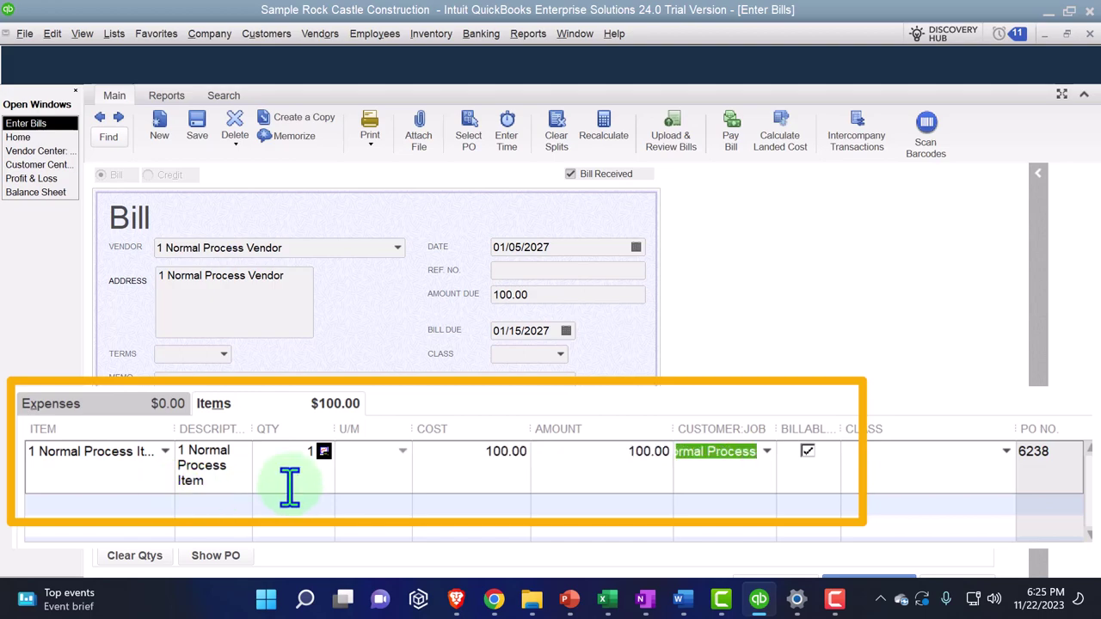
Set the Windows display scale to 125% in Settings, return to the bill in QuickBooks, and save and close it
left_click(796, 599)
scroll(826, 361, "down", 3)
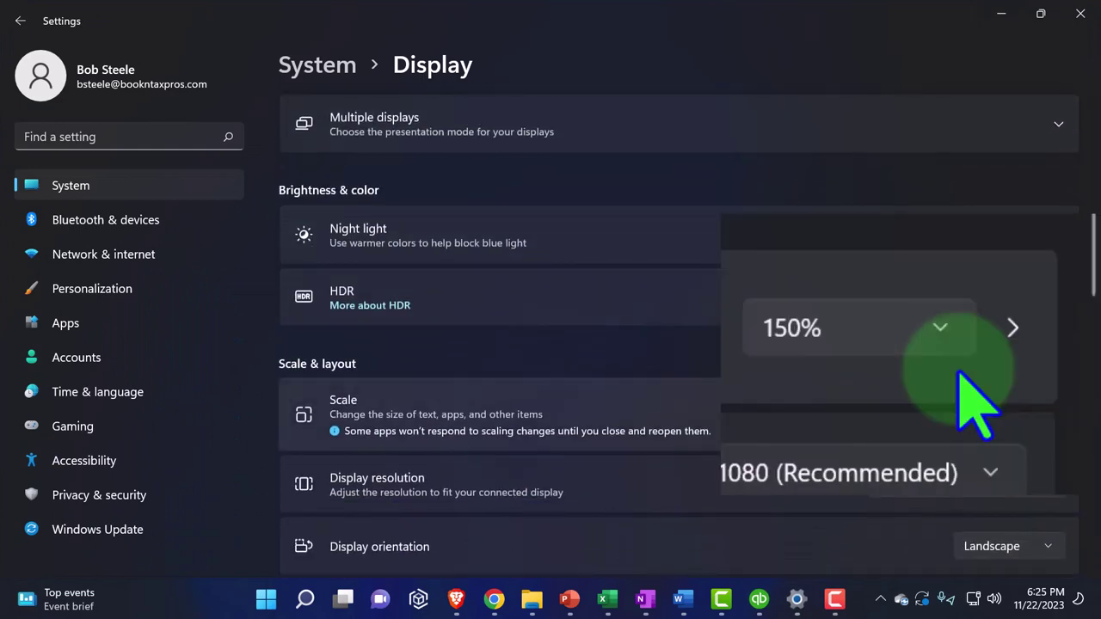
left_click(1015, 421)
left_click(975, 388)
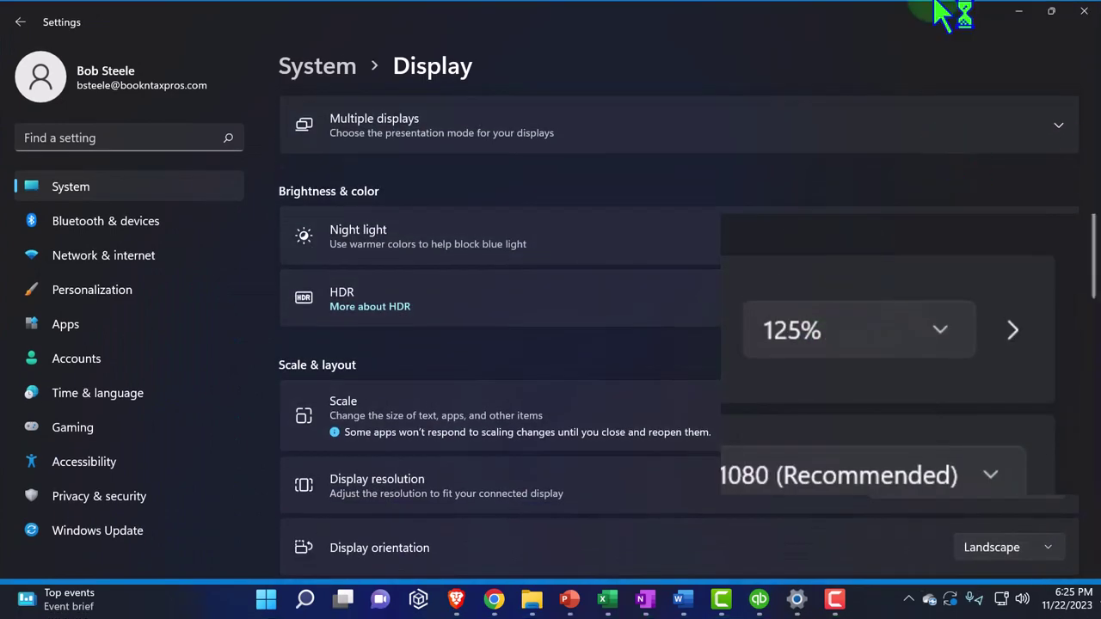
left_click(1020, 12)
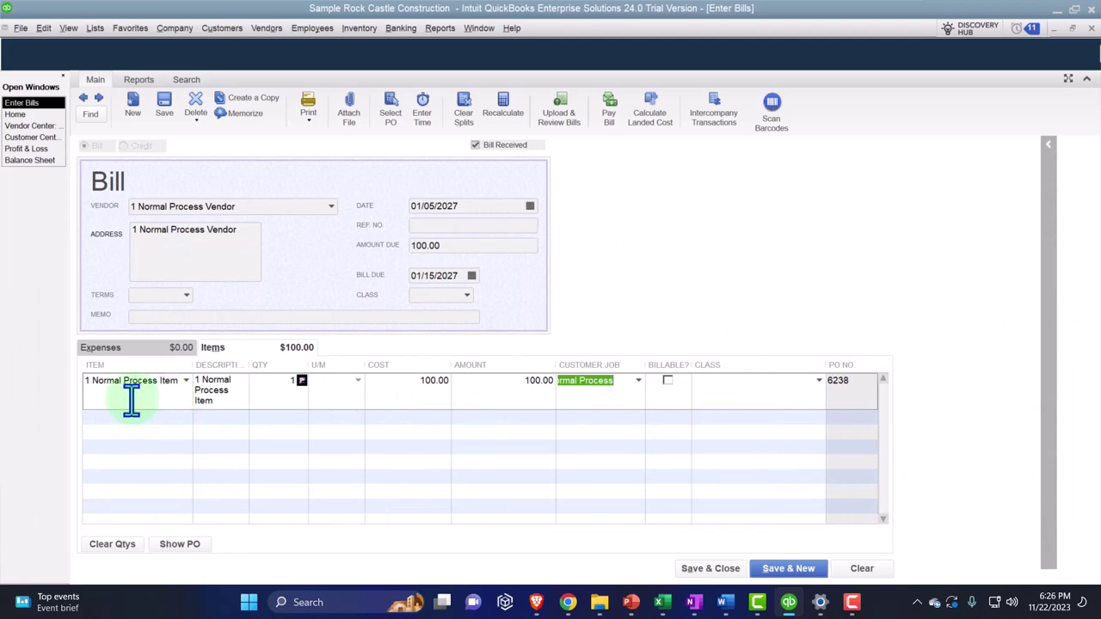
left_click(707, 570)
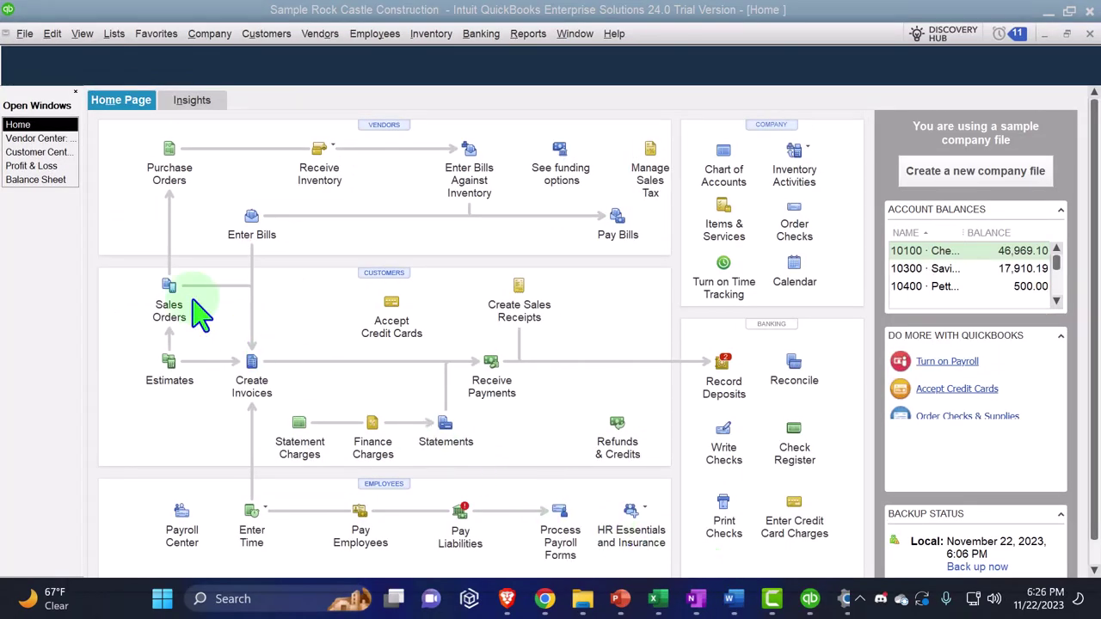
Open the Balance Sheet and drill down into the transactions behind the Accounts Payable balance
left_click(35, 179)
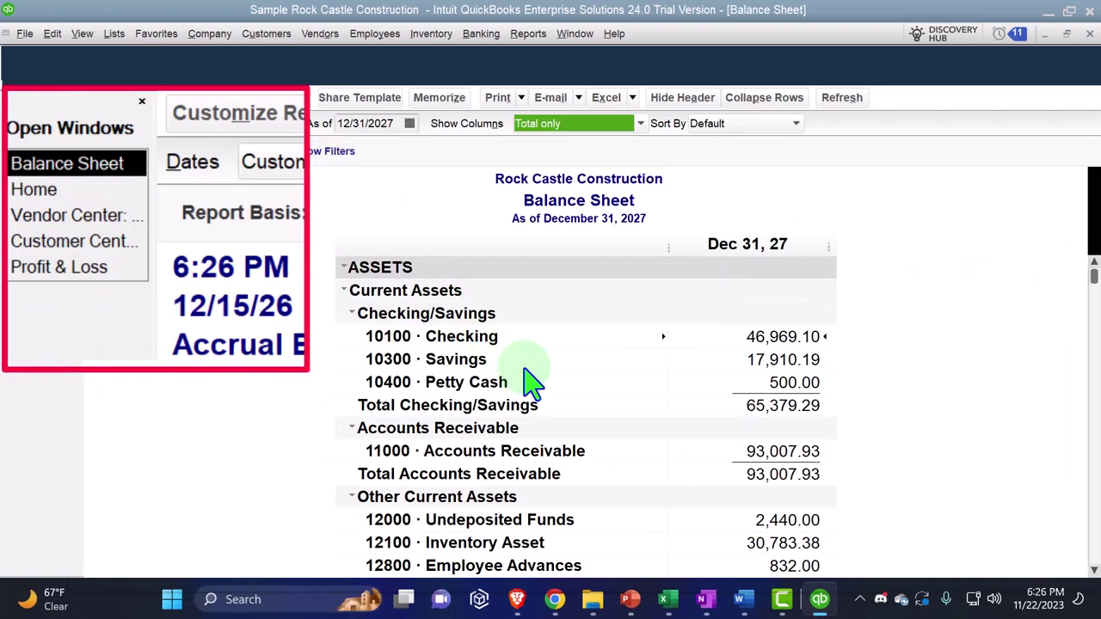
scroll(531, 379, "down", 4)
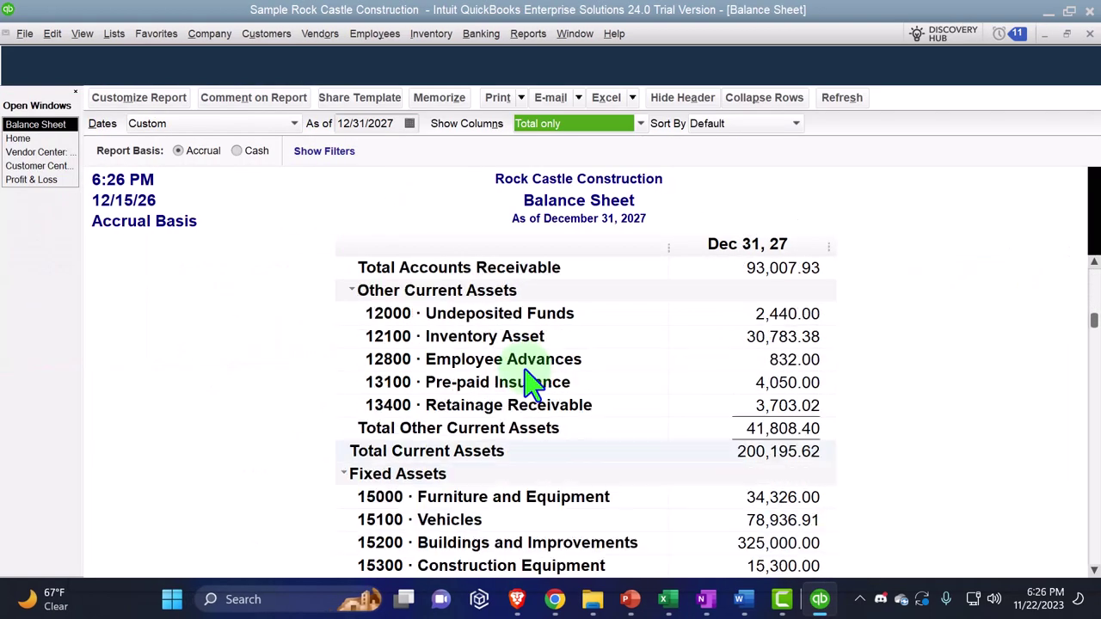
scroll(530, 378, "down", 4)
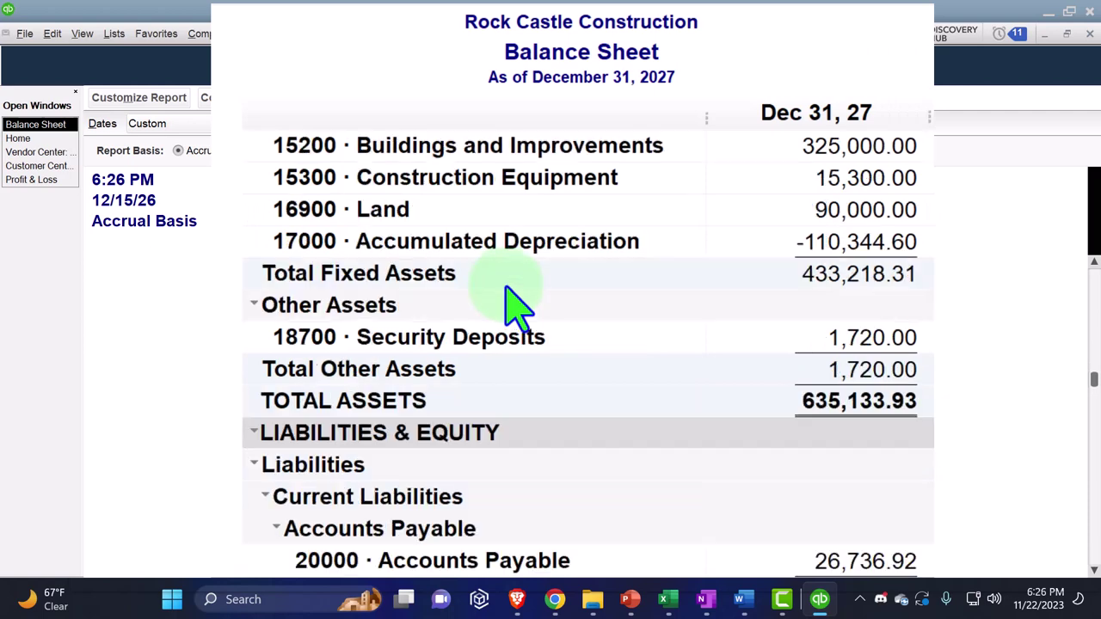
scroll(515, 305, "down", 2)
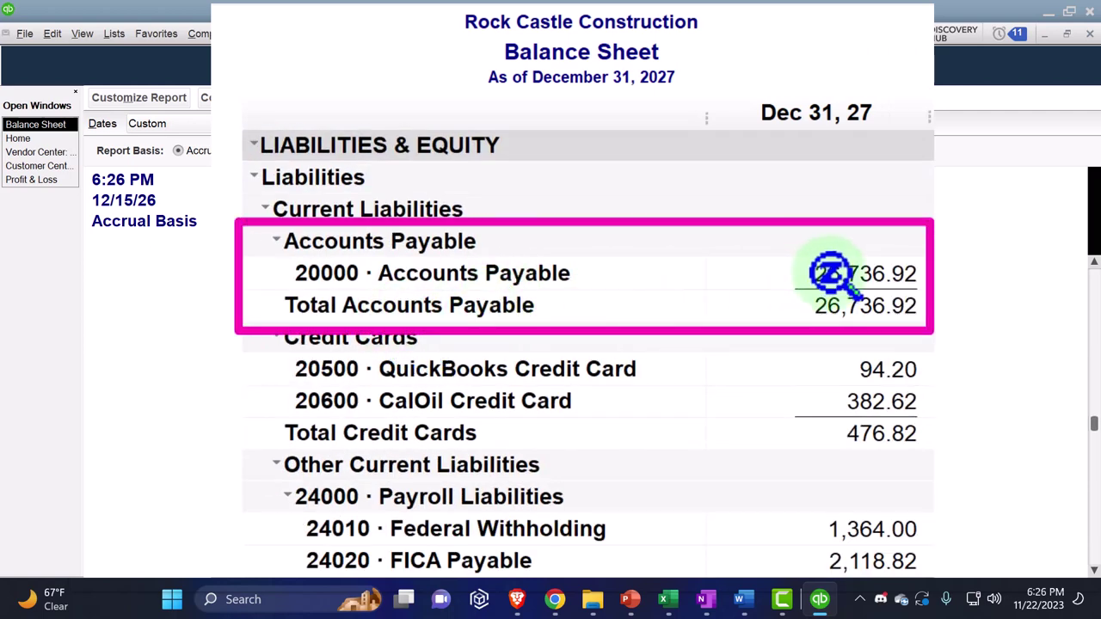
double_click(756, 359)
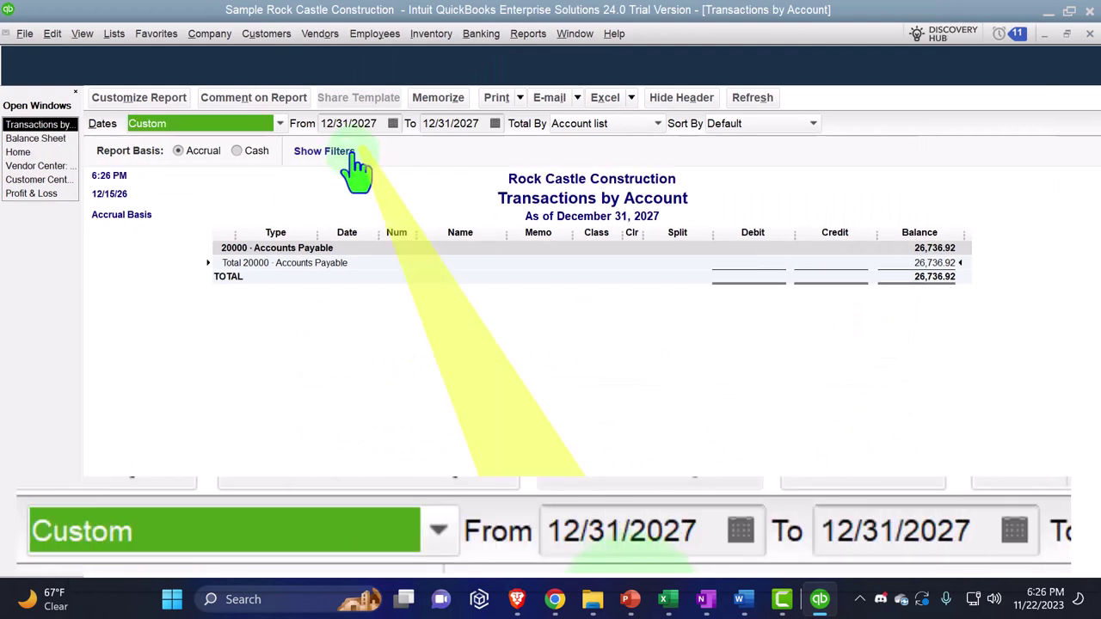
Set the Accounts Payable transaction report's start date to 01/01/2027, review the bill entry and close the report
key("Tab")
type("010127")
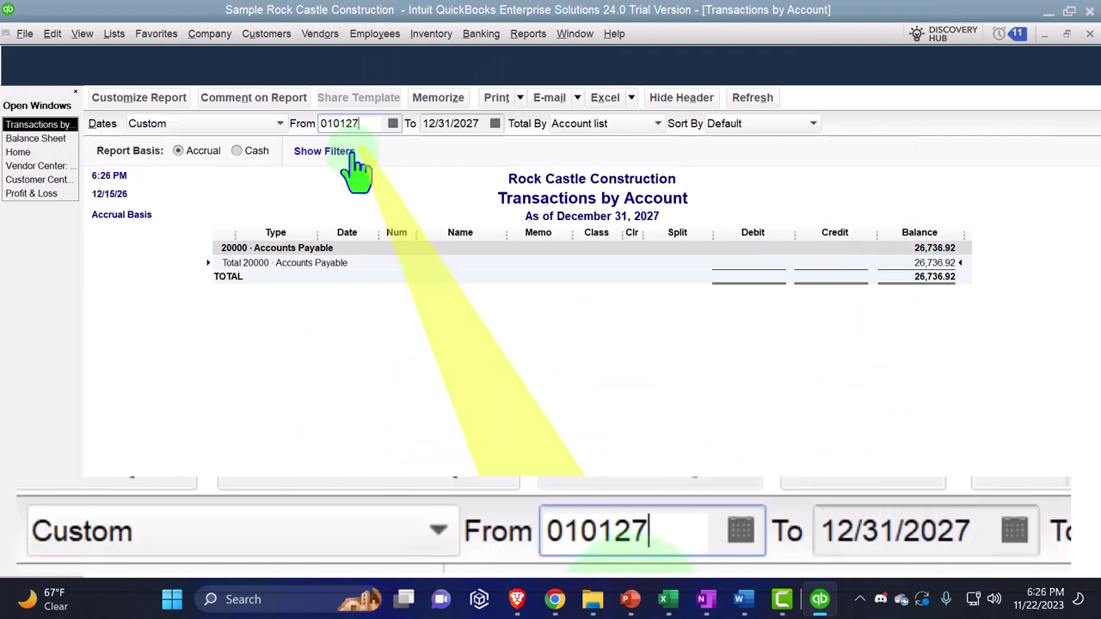
key("Tab")
key("Tab")
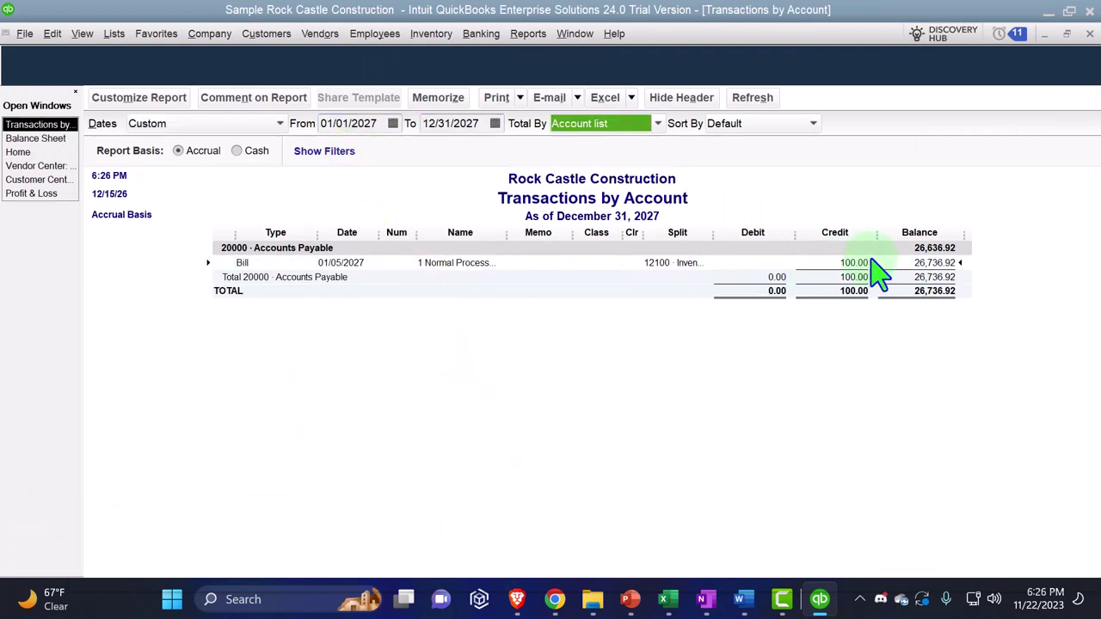
left_click(1089, 34)
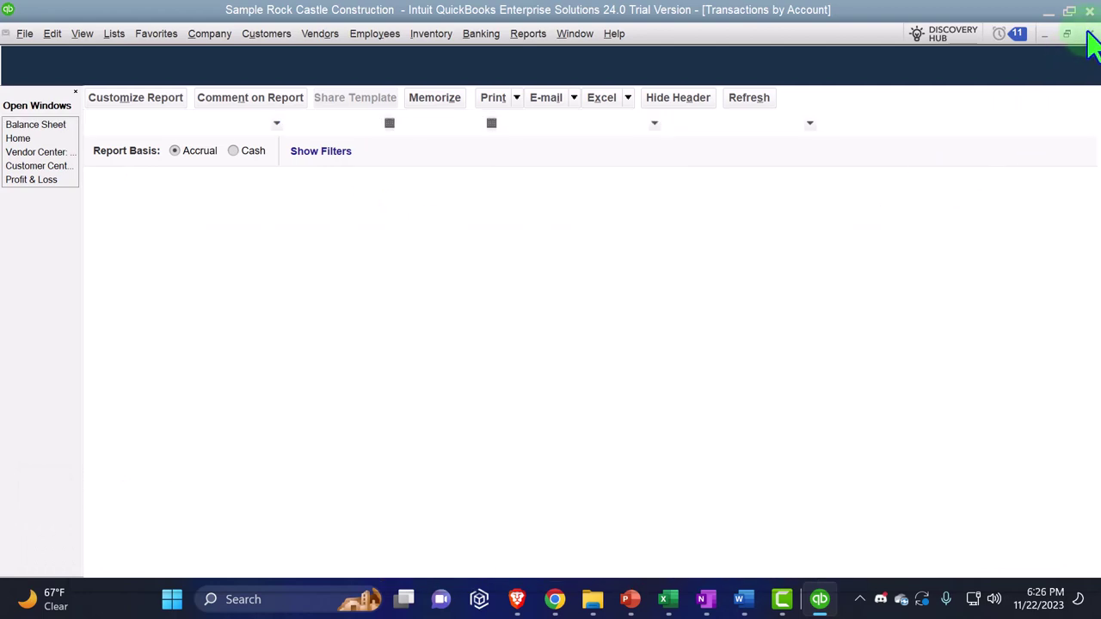
Drill down into the transactions behind the Balance Sheet's Inventory Asset balance
scroll(439, 439, "up", 6)
scroll(363, 419, "up", 5)
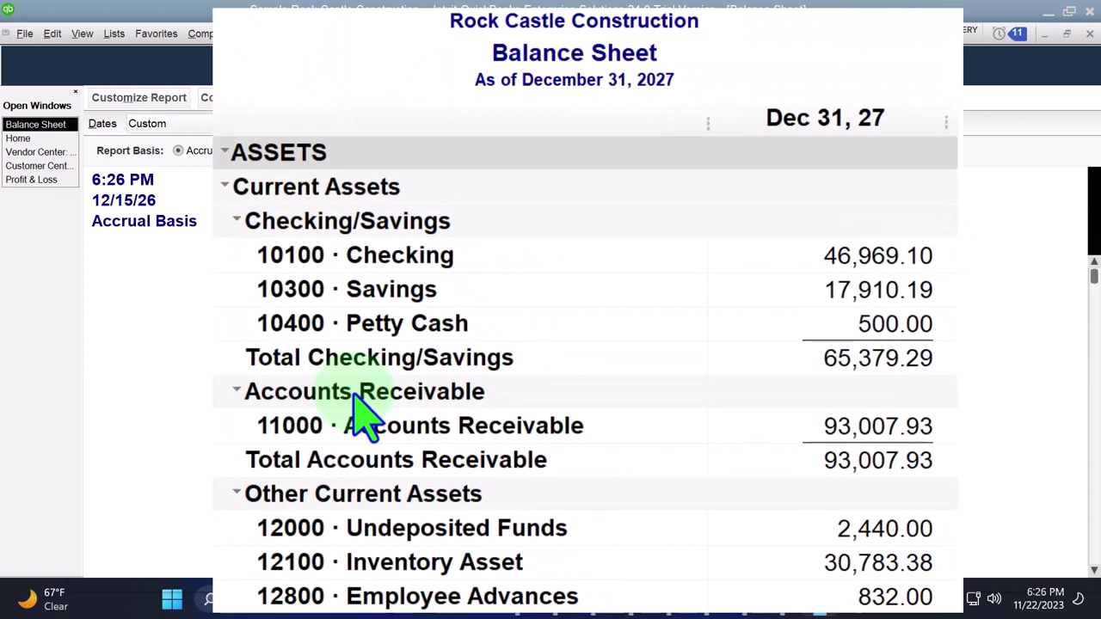
scroll(363, 419, "down", 1)
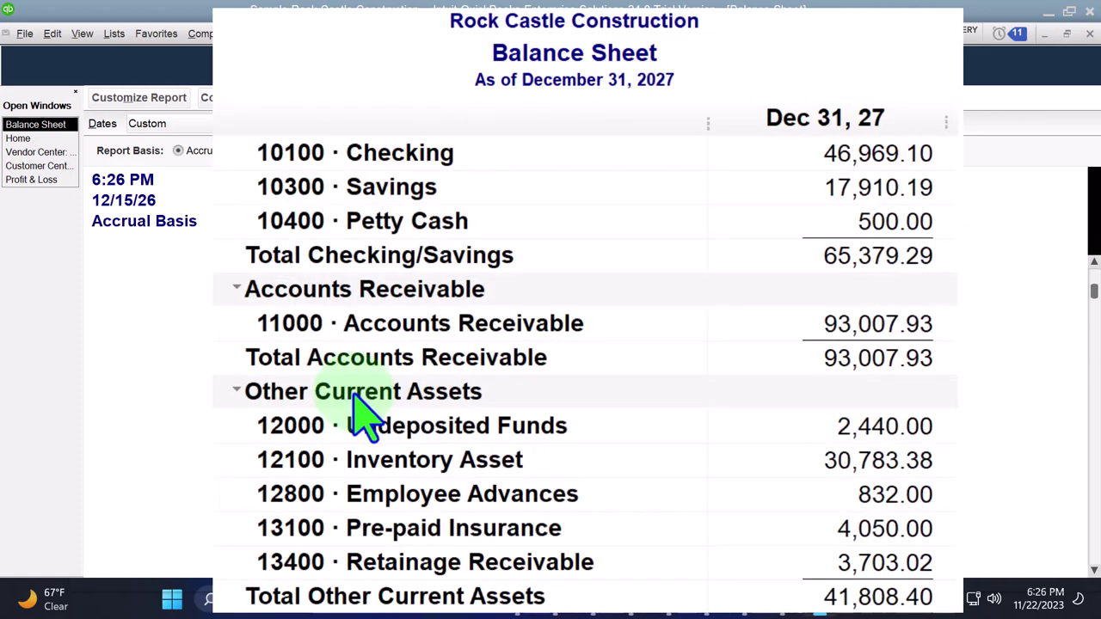
scroll(363, 419, "down", 1)
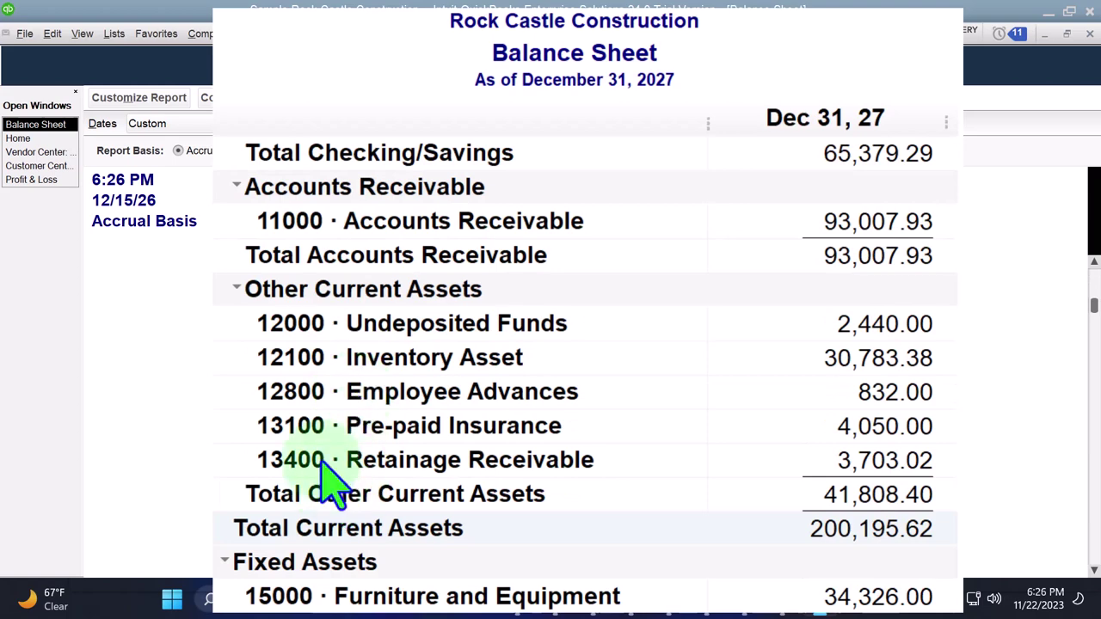
double_click(887, 366)
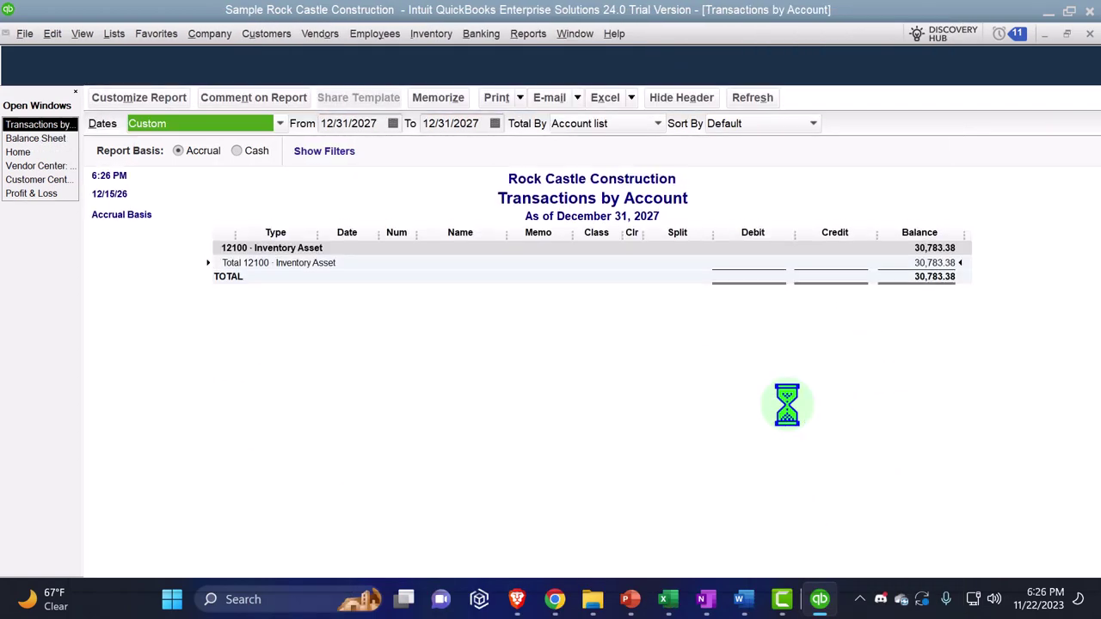
Set the Inventory Asset transaction report's start date to 01/01/2027, review the bill entry and close the report
key("Tab")
type("01012027")
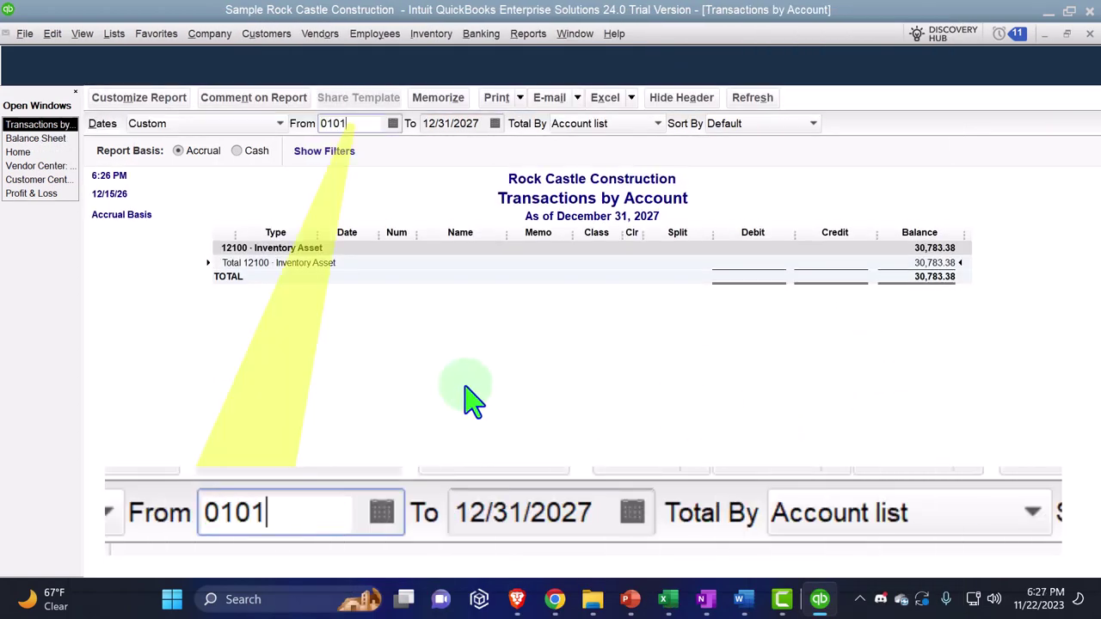
key("Tab")
key("Tab")
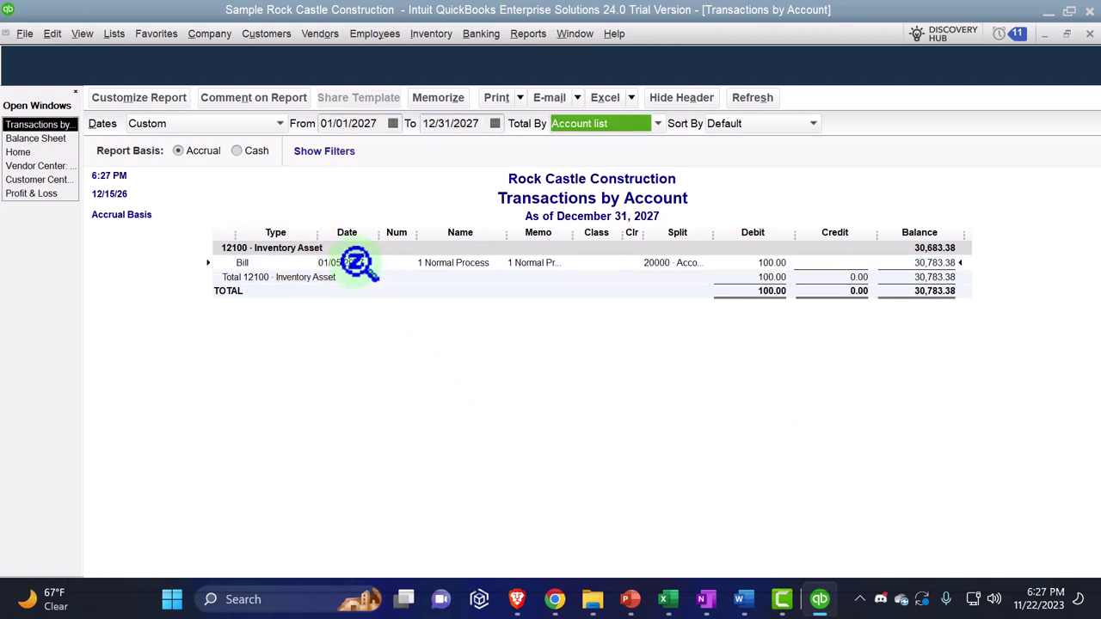
left_click(1089, 33)
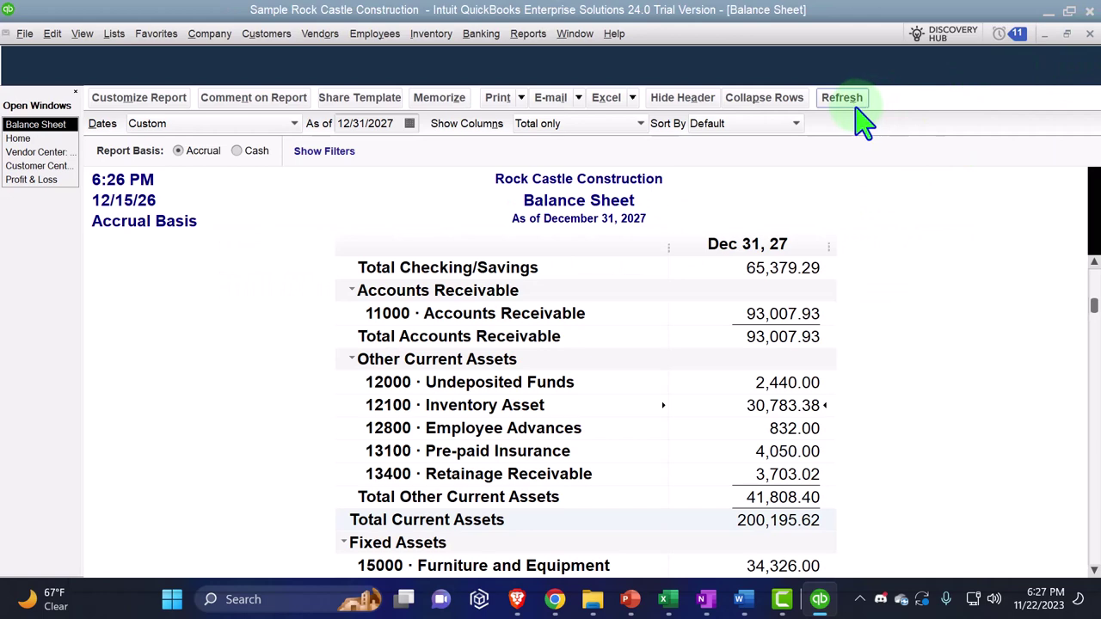
Open the Inventory Valuation Summary report and set its as-of date to 12/31/2027
left_click(528, 34)
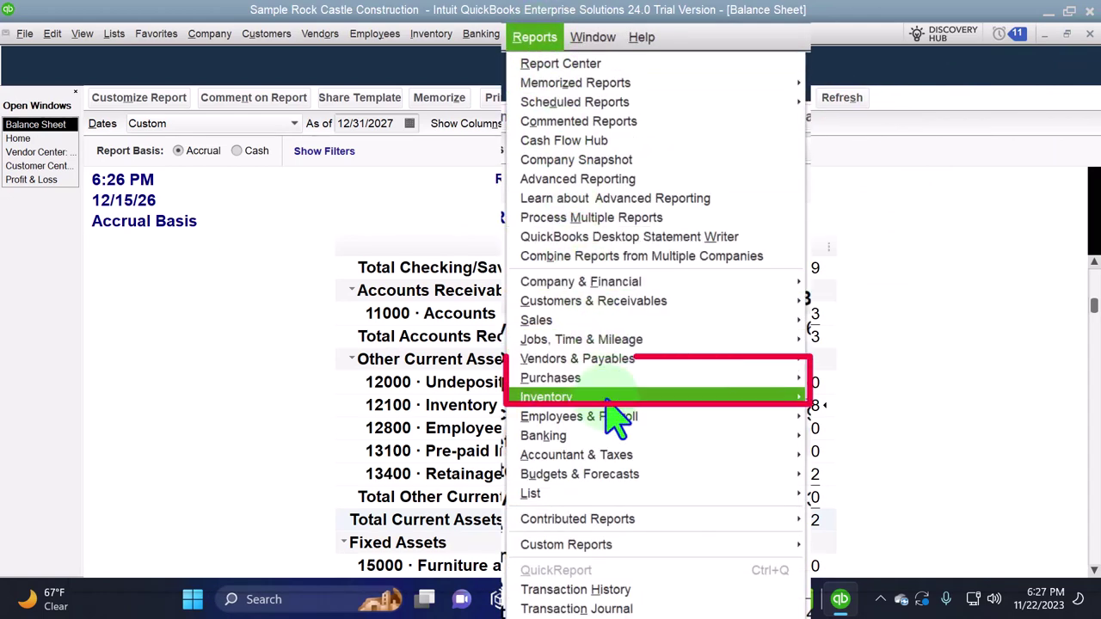
mouse_move(589, 328)
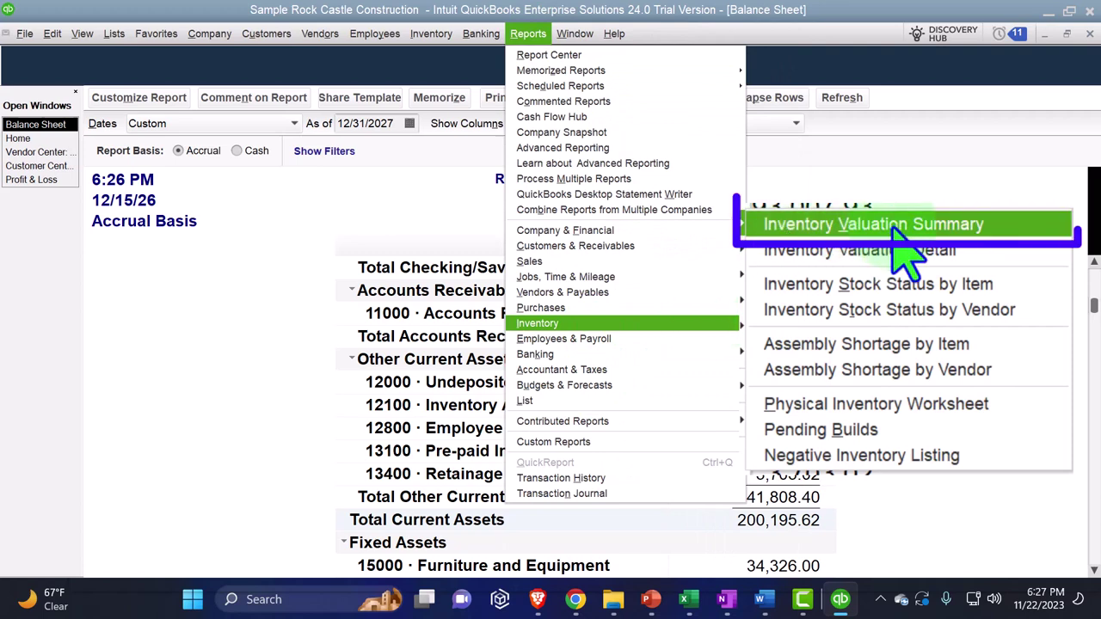
left_click(970, 227)
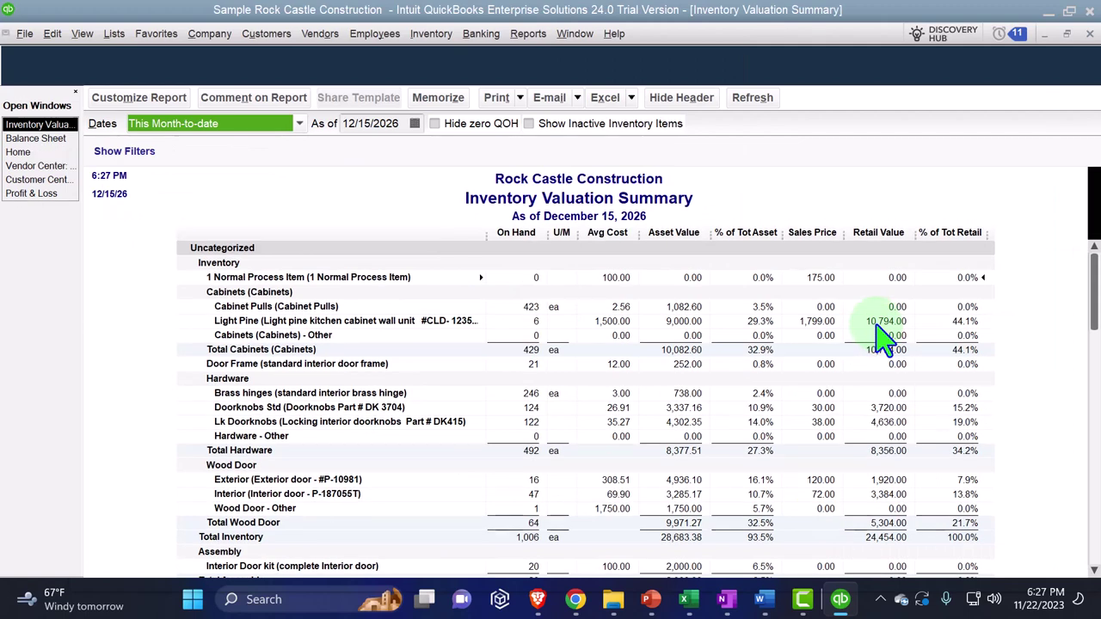
key("Tab")
type("12")
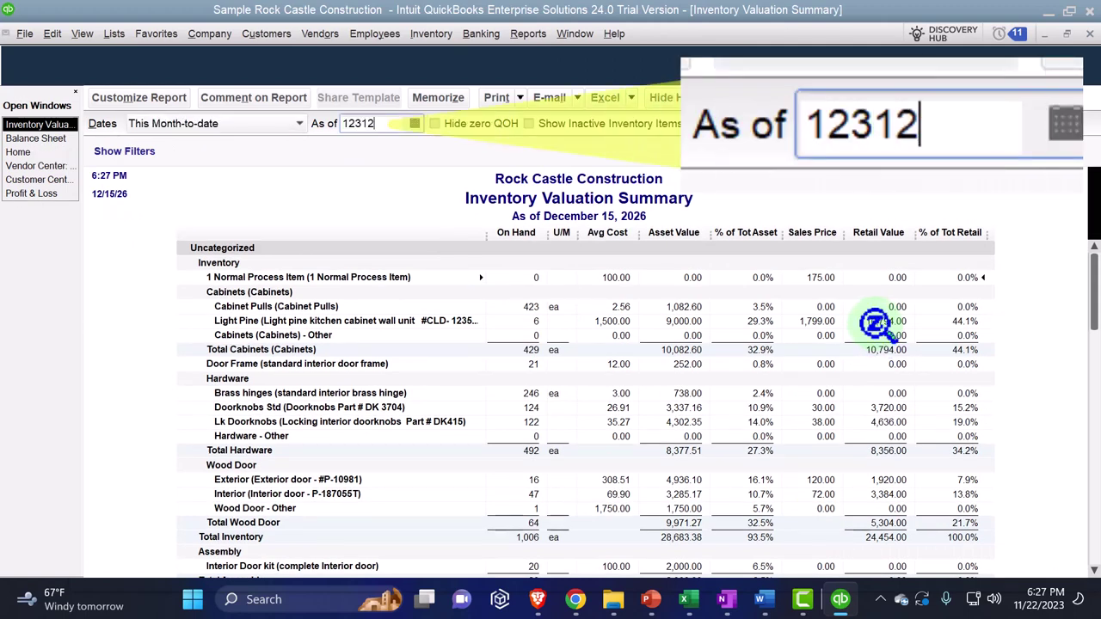
type("/31/2027")
key("Tab")
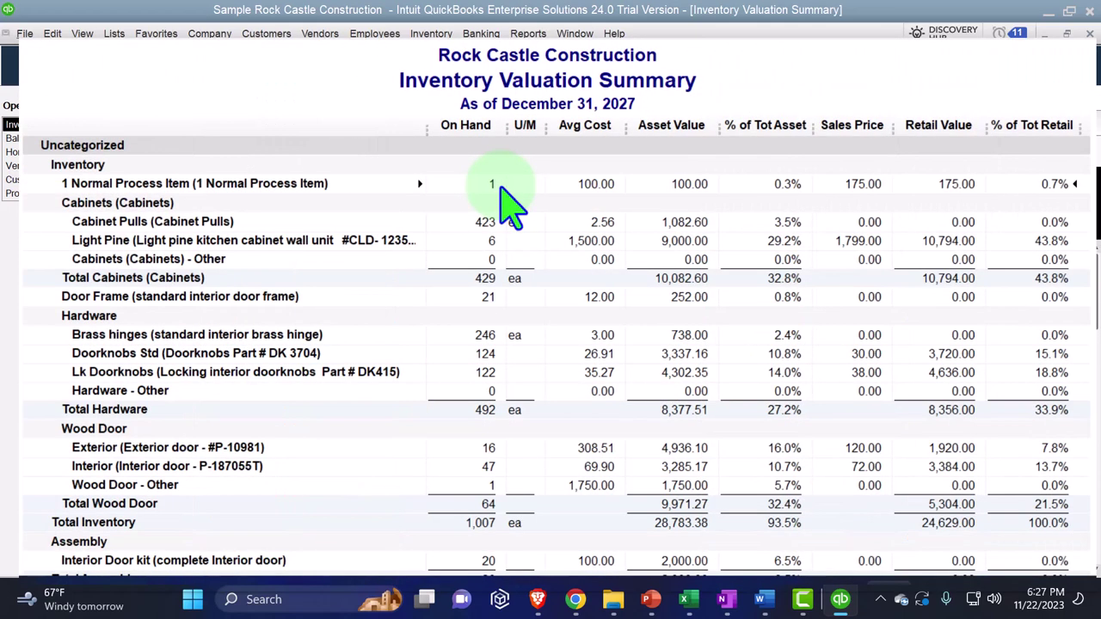
Review the on-hand quantities and total asset value in the Inventory Valuation Summary, and return to the Balance Sheet
scroll(507, 206, "down", 1)
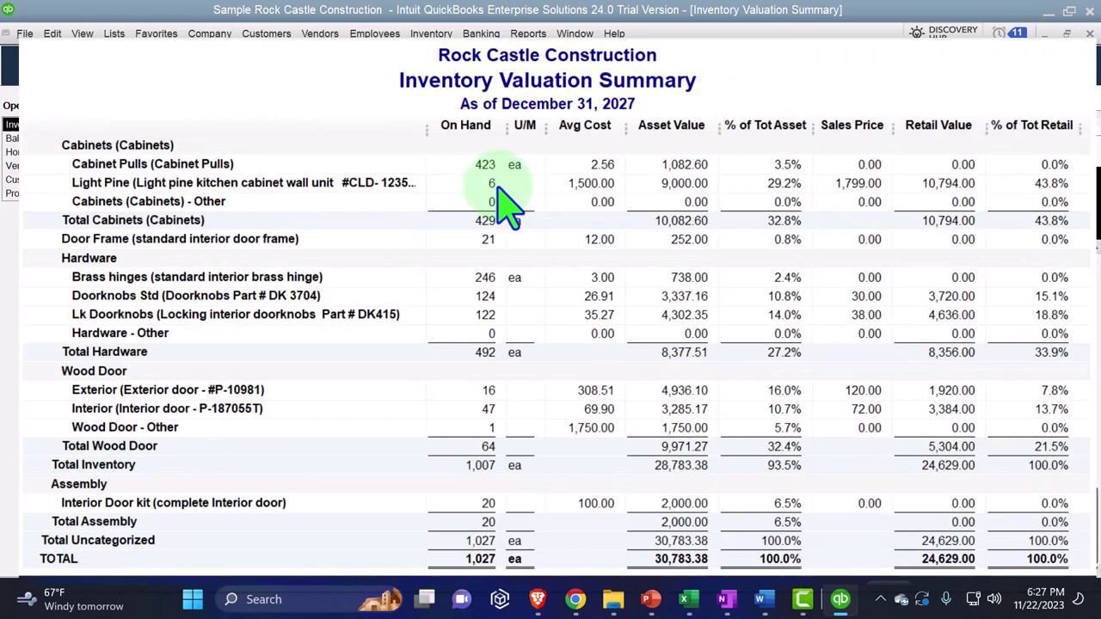
mouse_move(592, 507)
left_mouse_down()
mouse_move(592, 529)
mouse_move(705, 561)
left_mouse_up()
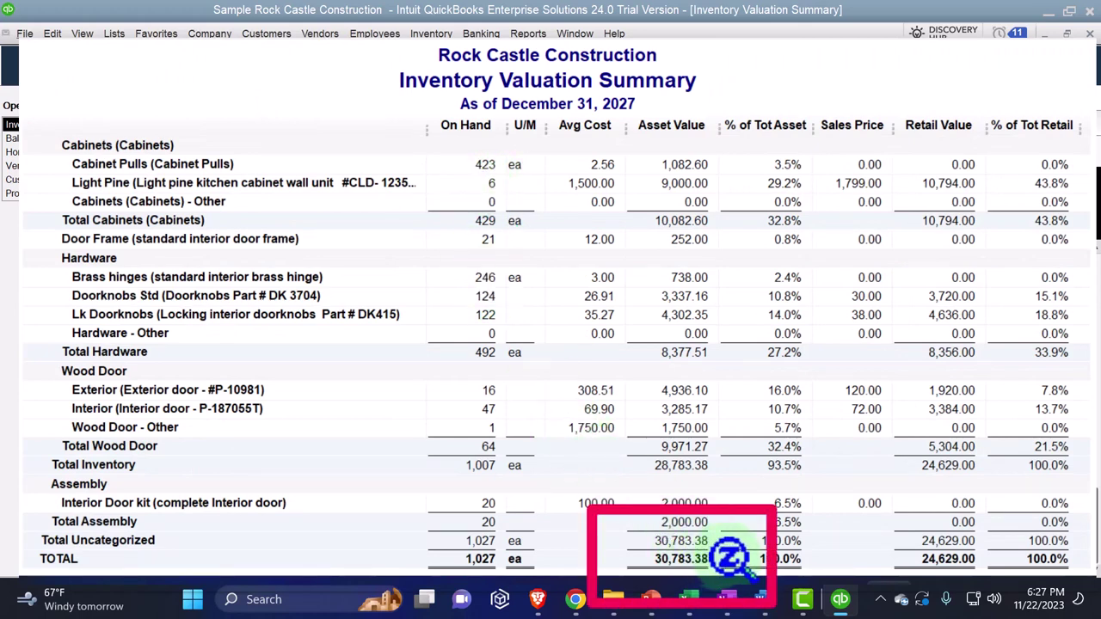
key("Escape")
left_click(38, 138)
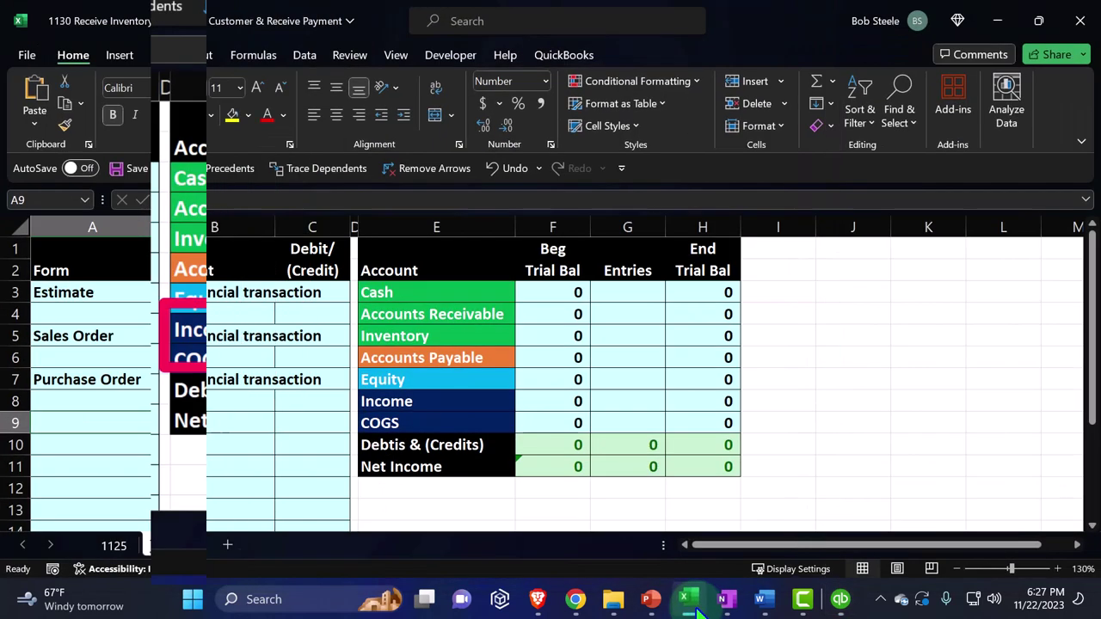
Glance at the Excel worksheet, return to QuickBooks, and review and close 1 Normal Process Vendor's purchase order from the Vendor Center
left_click(692, 602)
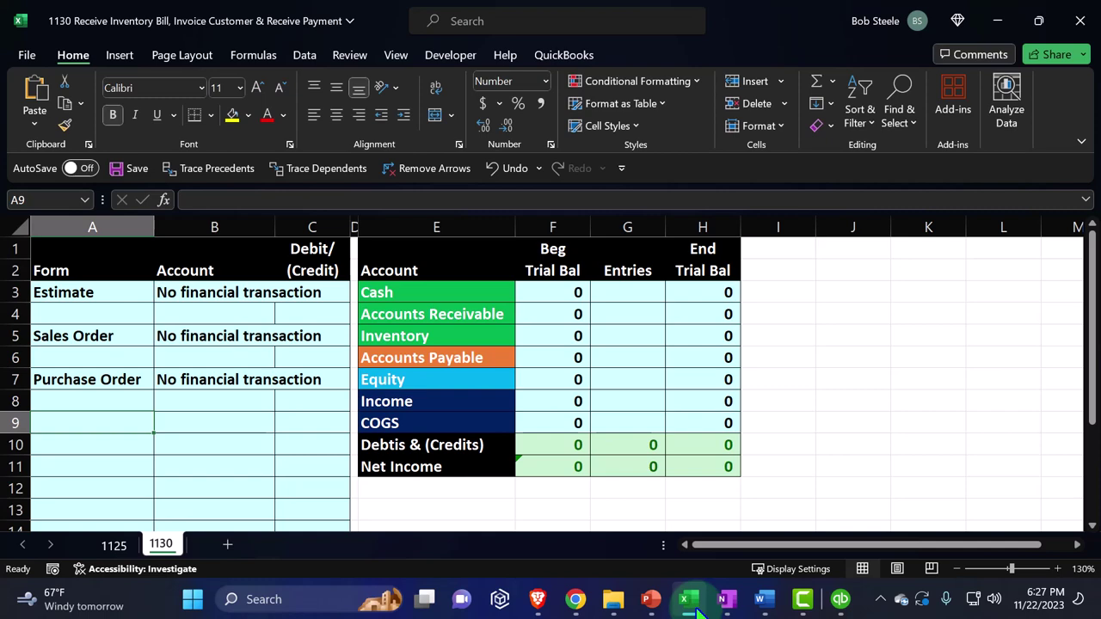
left_click(690, 605)
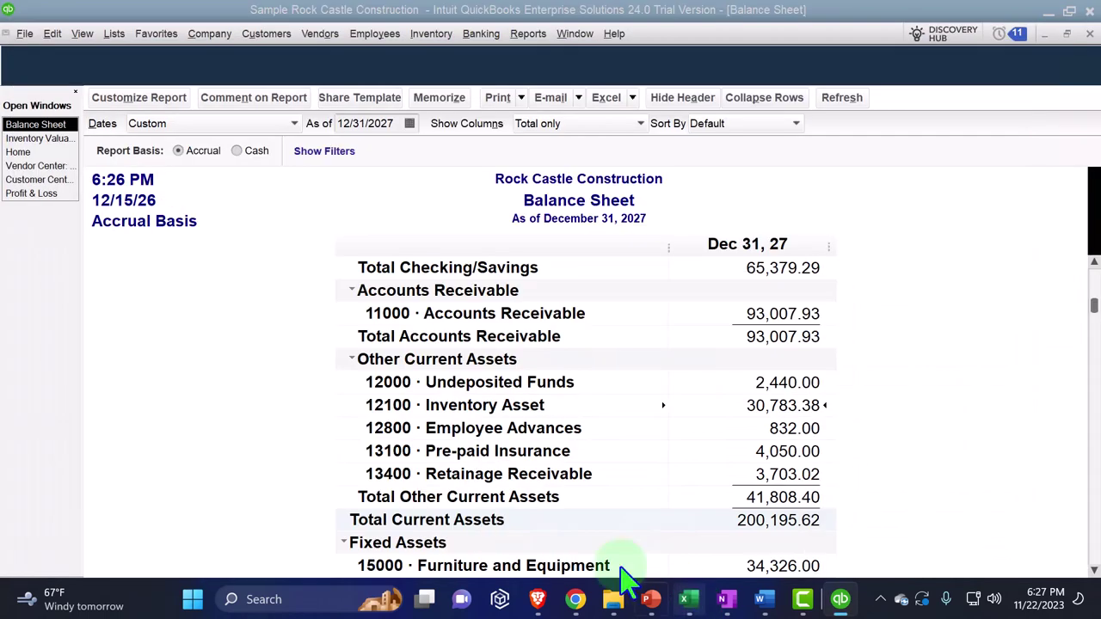
left_click(43, 166)
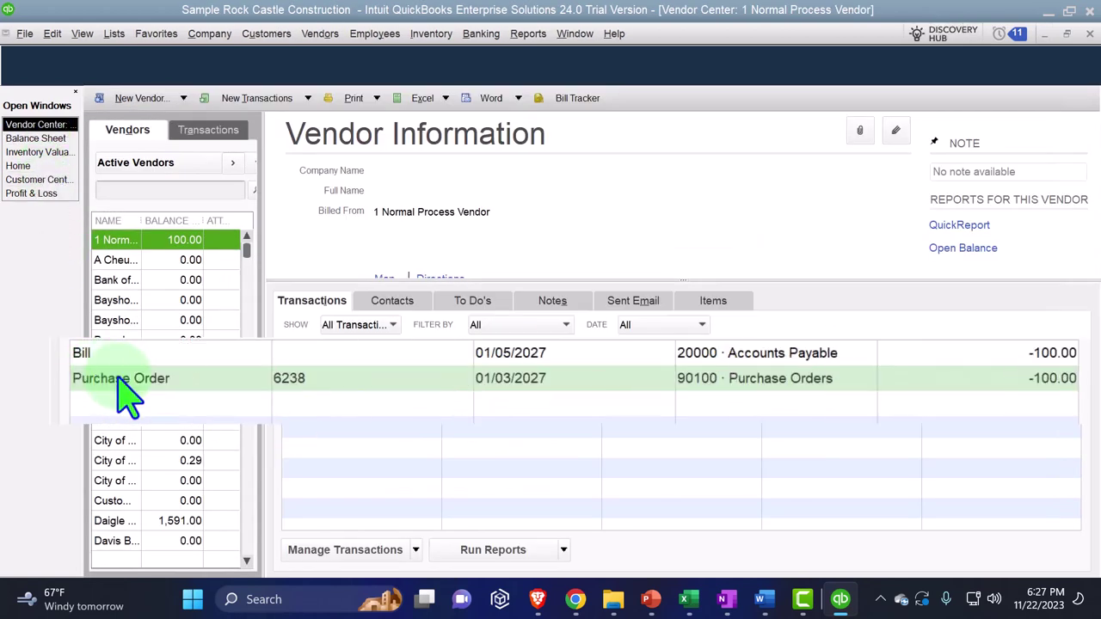
double_click(177, 387)
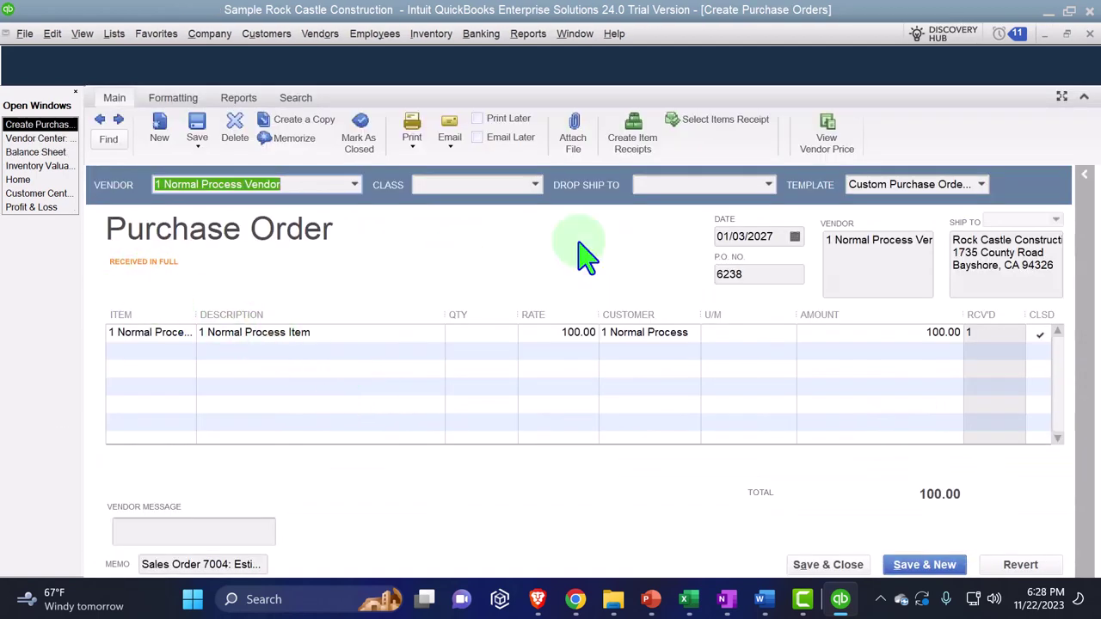
left_click(1089, 33)
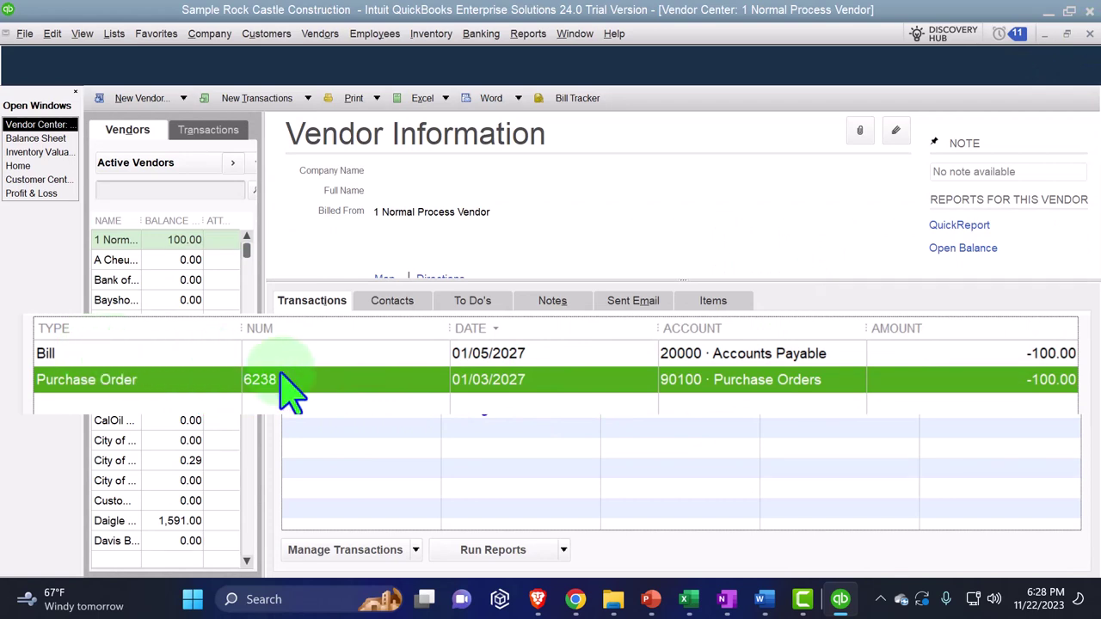
Switch to Excel, enter Bill in A9 of sheet 1130, and link B9 to the Inventory account name in E5
left_click(688, 599)
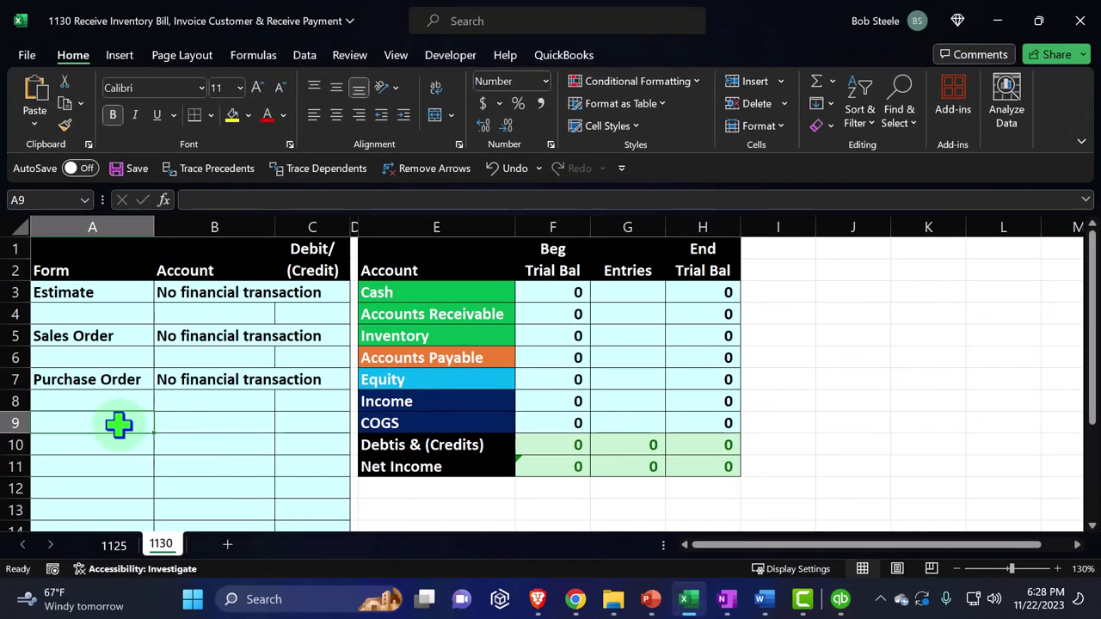
type("Bill")
key("Tab")
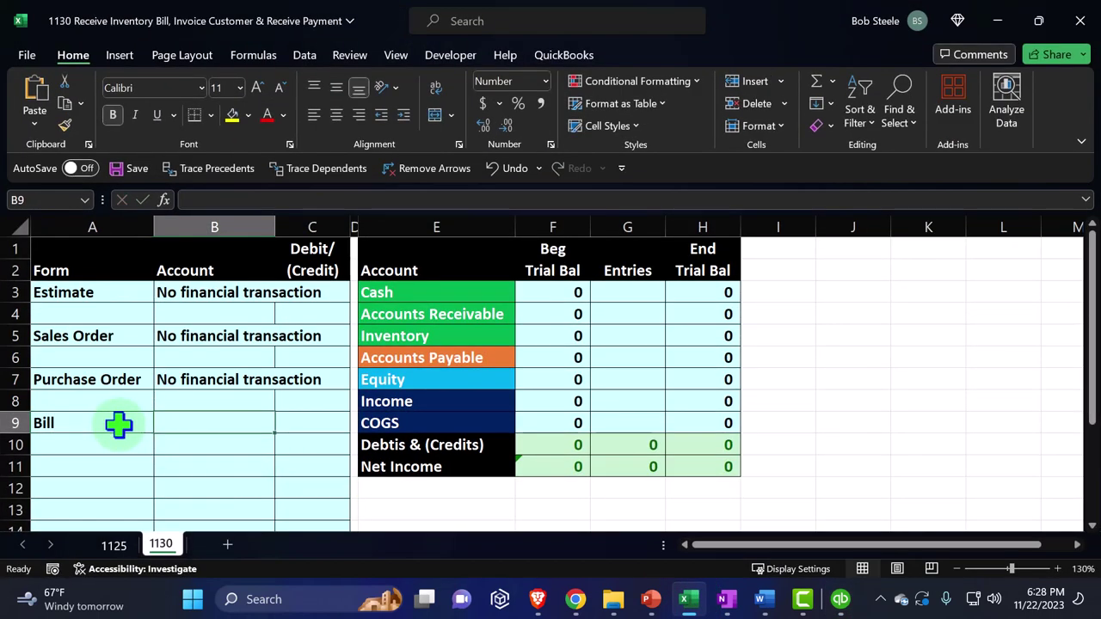
type("=")
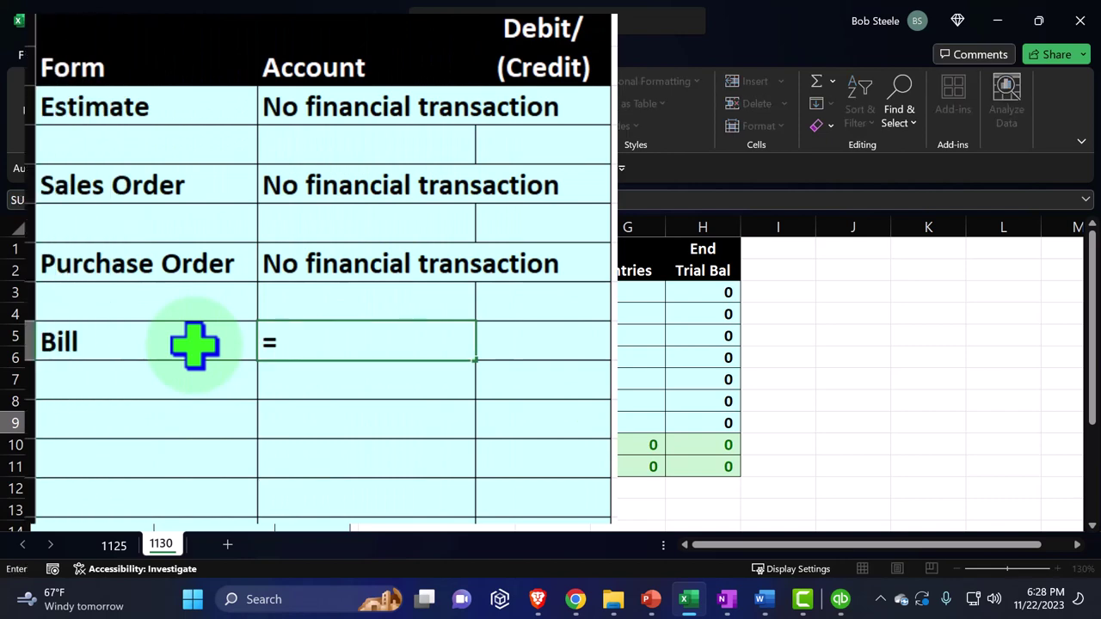
key("Right")
key("Right")
key("Right")
key("Up")
key("Up")
key("Return")
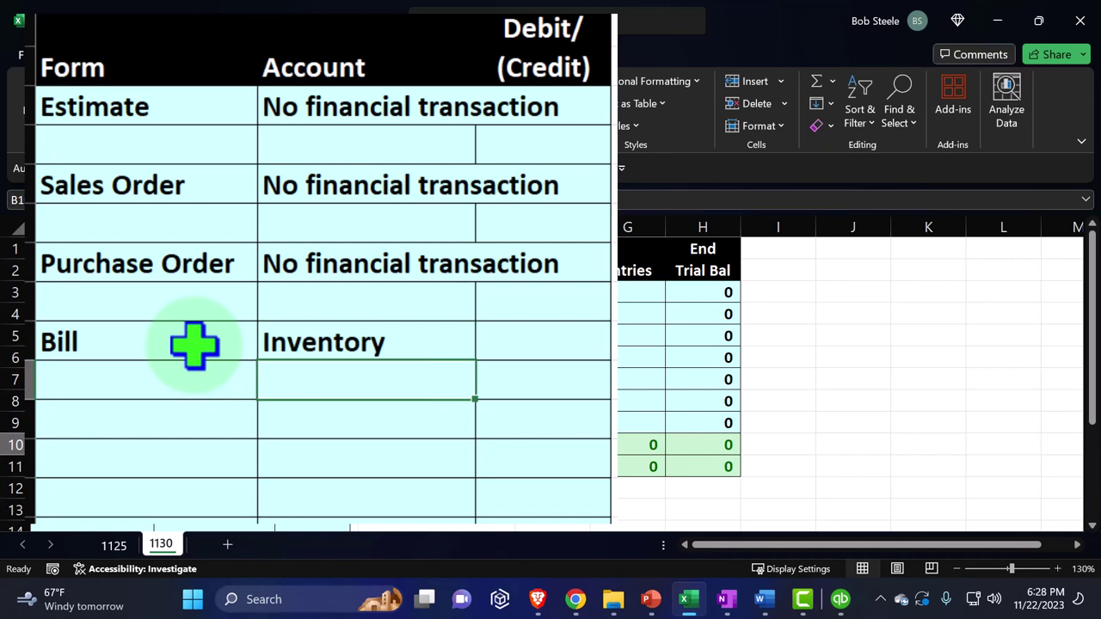
Link B10 to the Accounts Payable account name in E6 as the bill's second account
type("=")
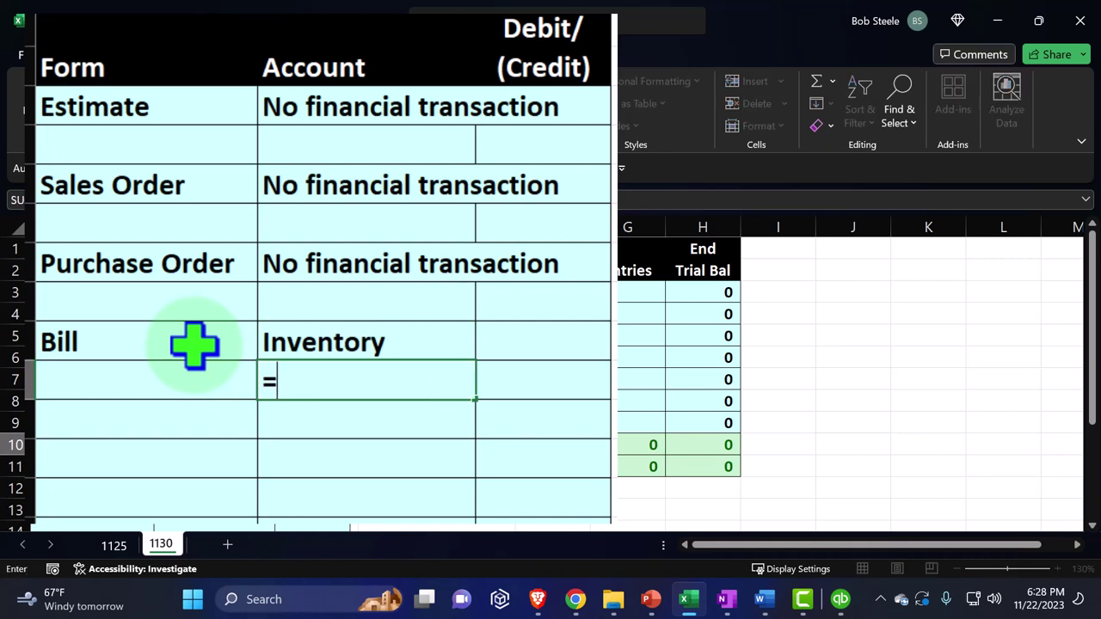
key("Right")
key("Right")
key("Right")
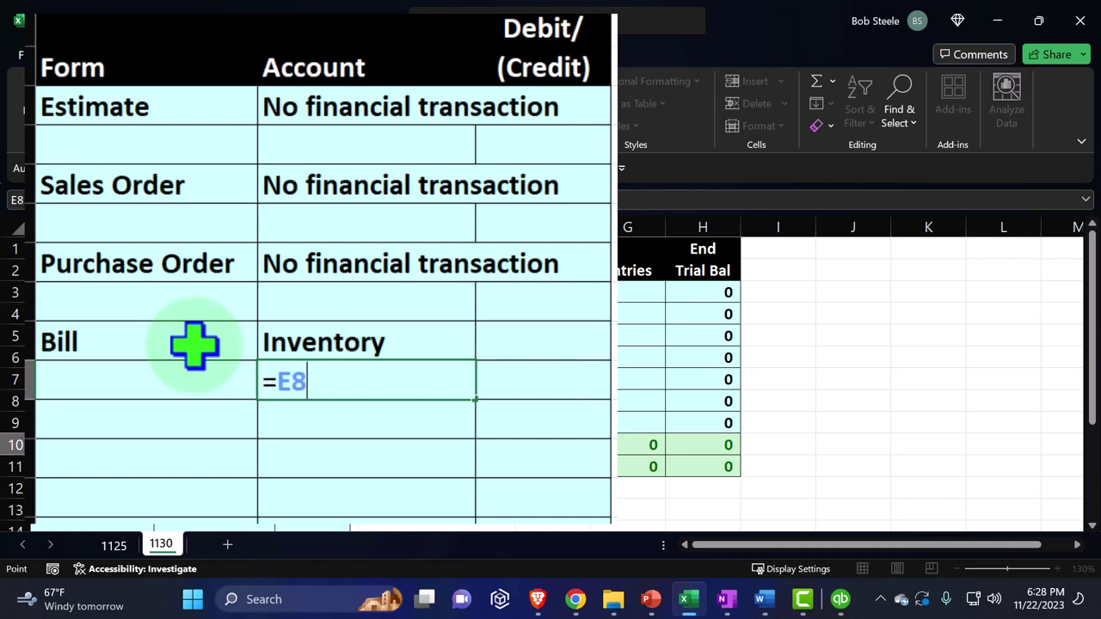
key("Return")
Enter the Inventory debit of 100 in C9 and make C10 its negative with the formula =-C9
key("Right")
key("Up")
key("Up")
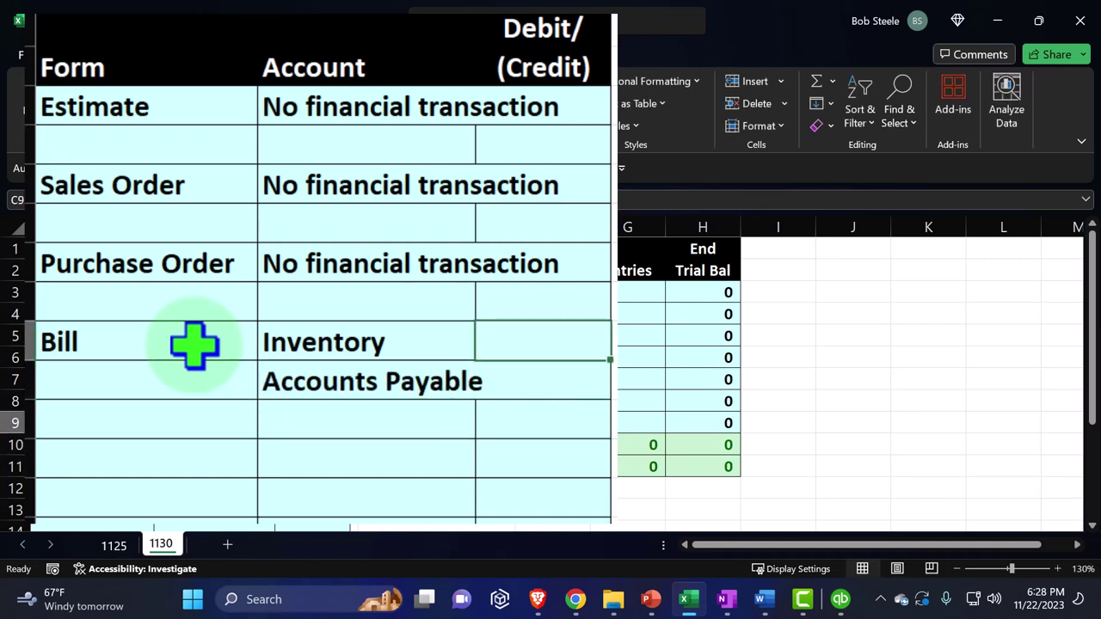
type("100")
key("Return")
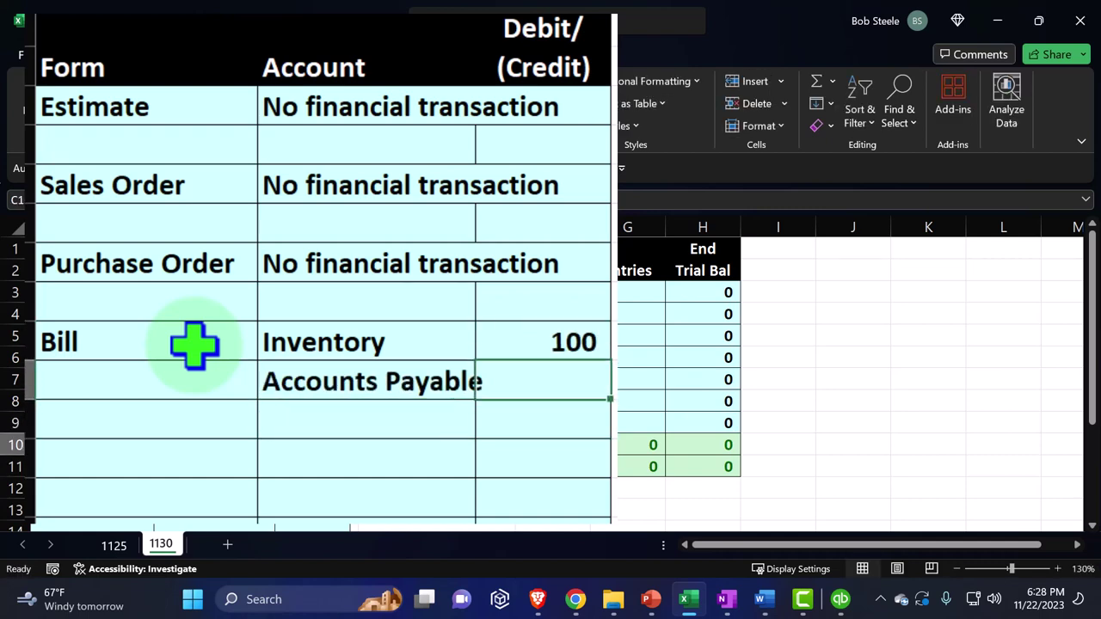
type("=-")
key("Up")
key("Return")
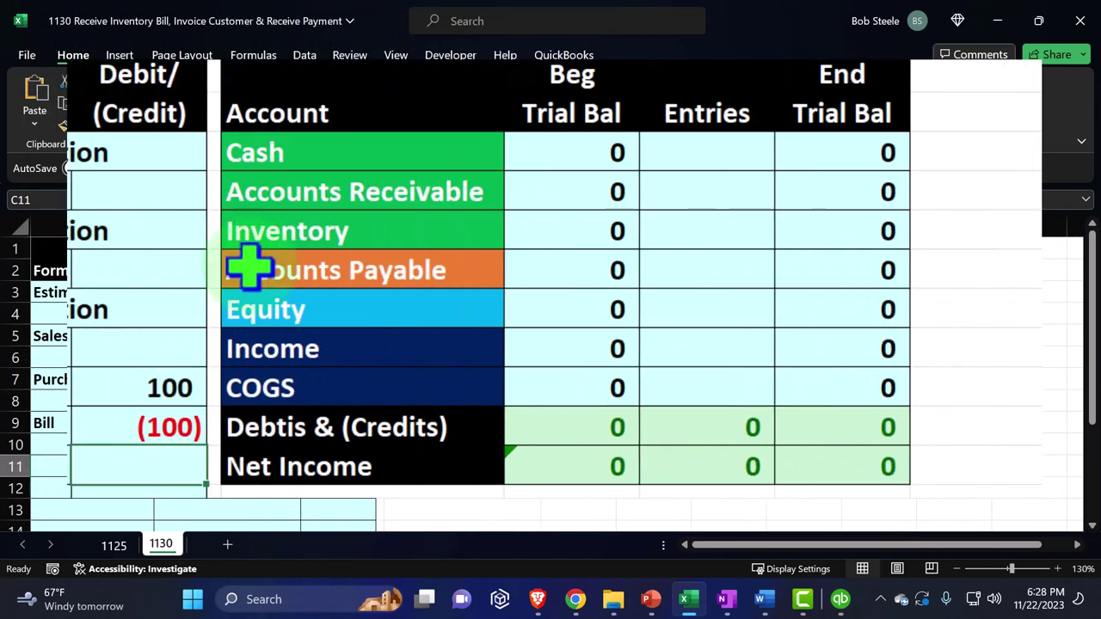
Post the bill's inventory debit to the trial balance by linking Inventory's Entries cell G5 to C9
left_click(706, 160)
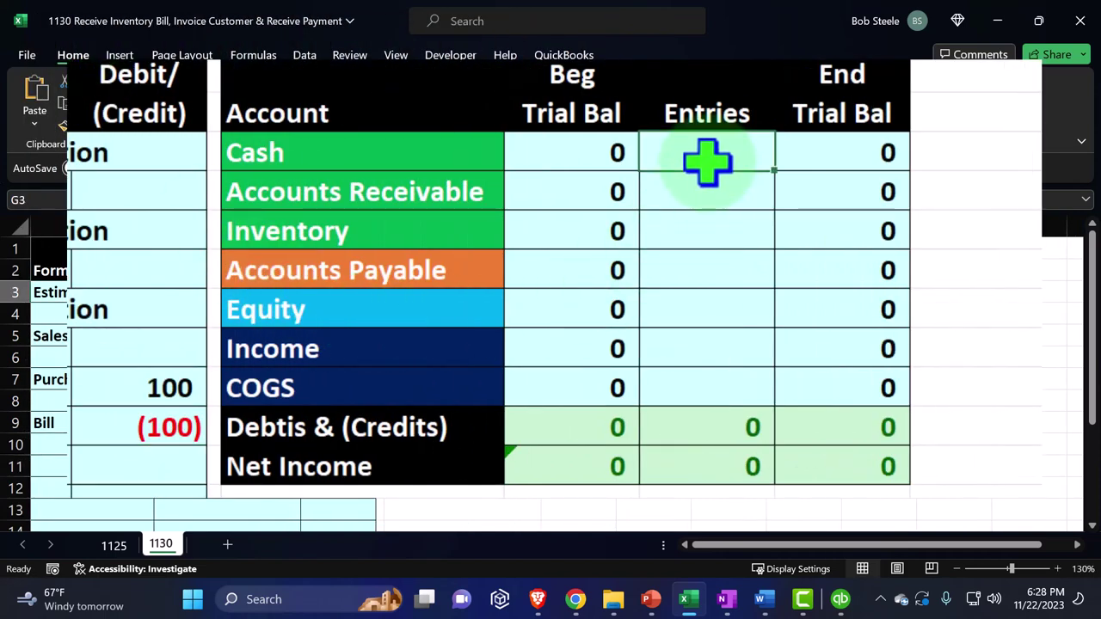
key("Down")
key("Down")
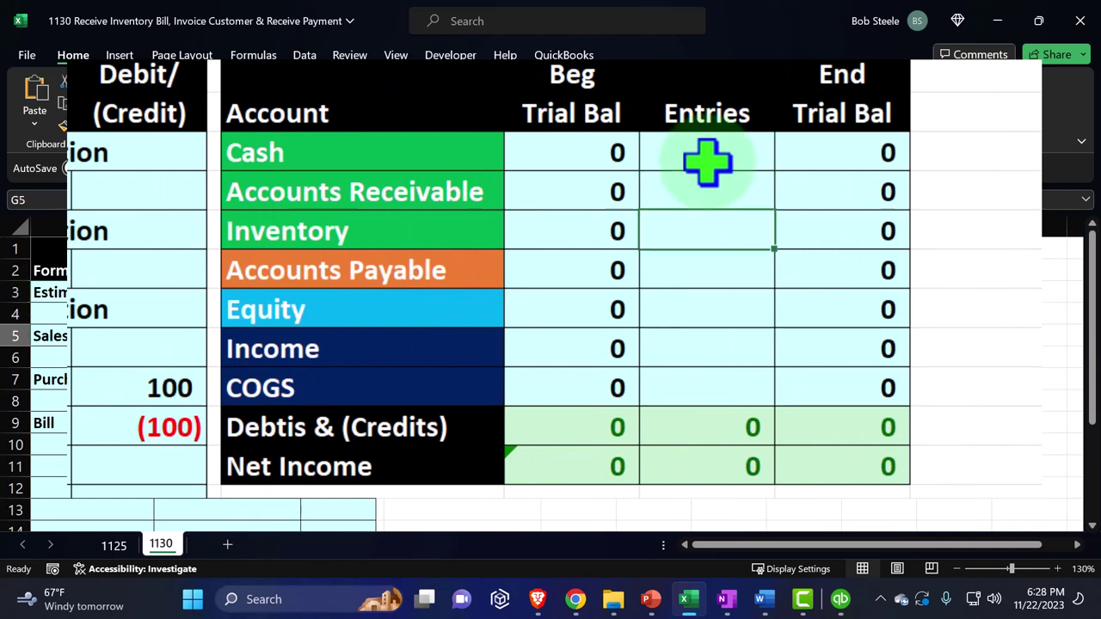
type("=")
key("Left")
key("Left")
key("Left")
key("Left")
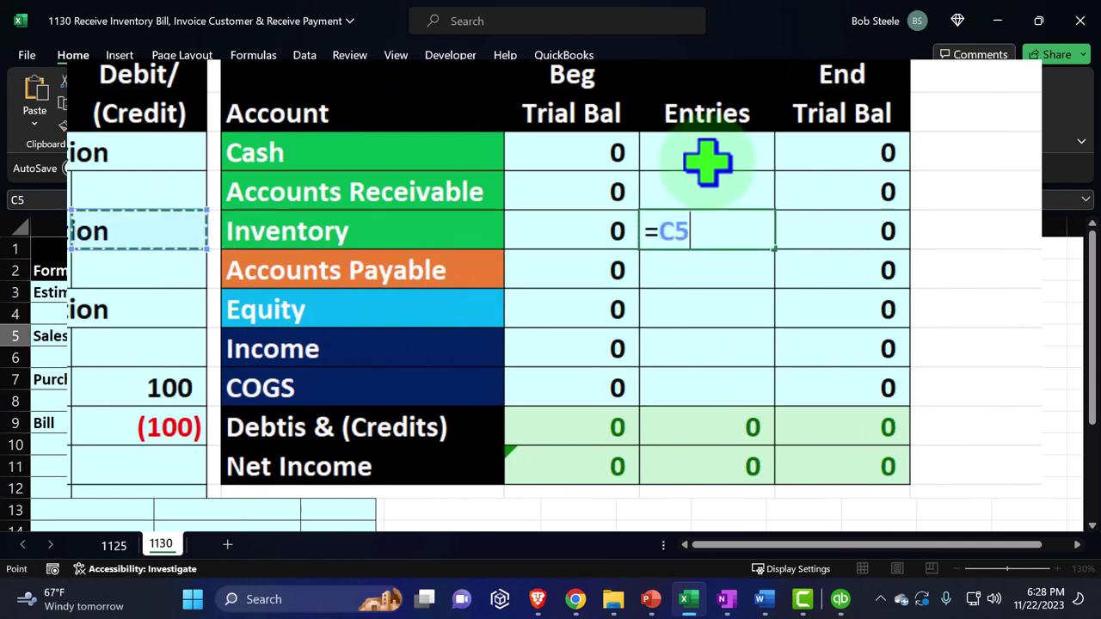
key("Down")
key("Down")
key("Down")
key("Down")
key("Return")
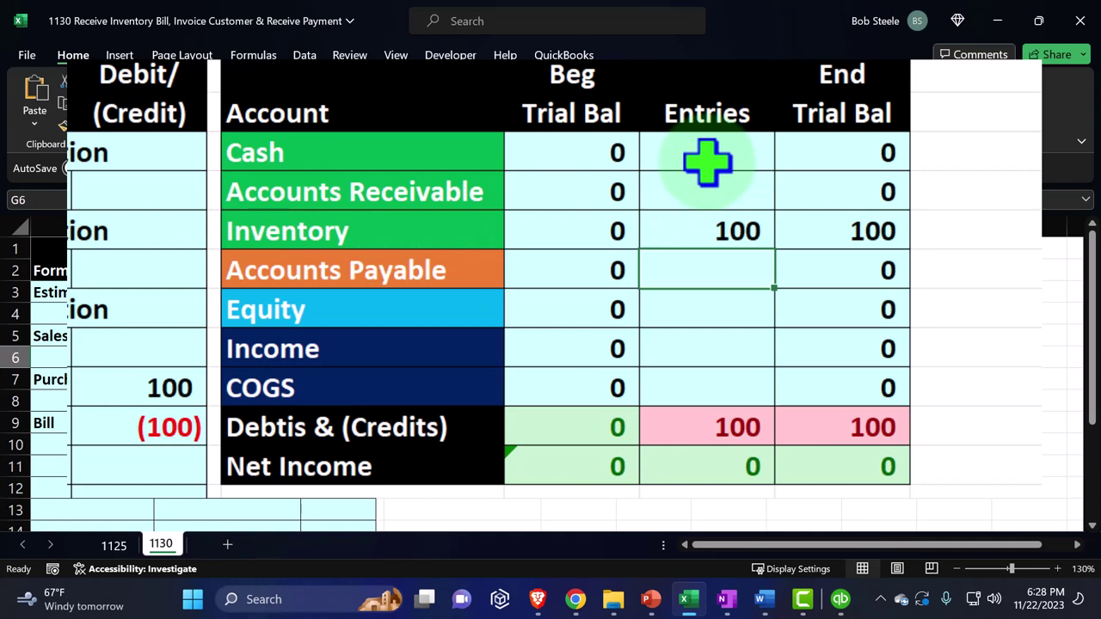
Post the bill's credit to the trial balance by linking Accounts Payable's Entries cell G6 to C10
type("=")
key("Left")
key("Left")
key("Left")
key("Left")
key("Down")
key("Down")
key("Down")
key("Down")
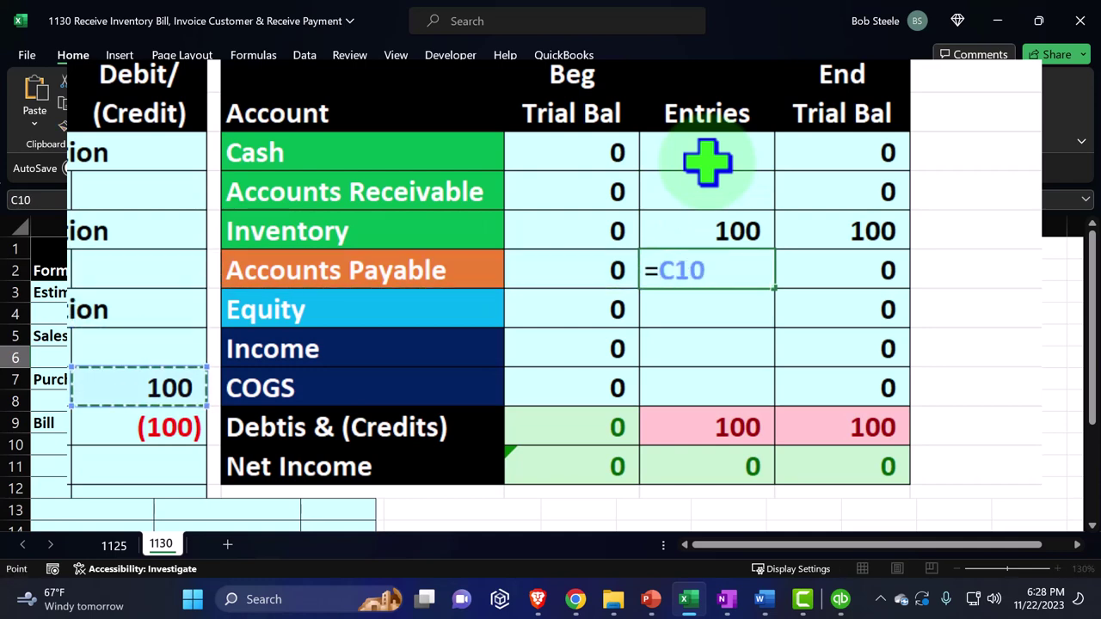
key("Down")
key("Return")
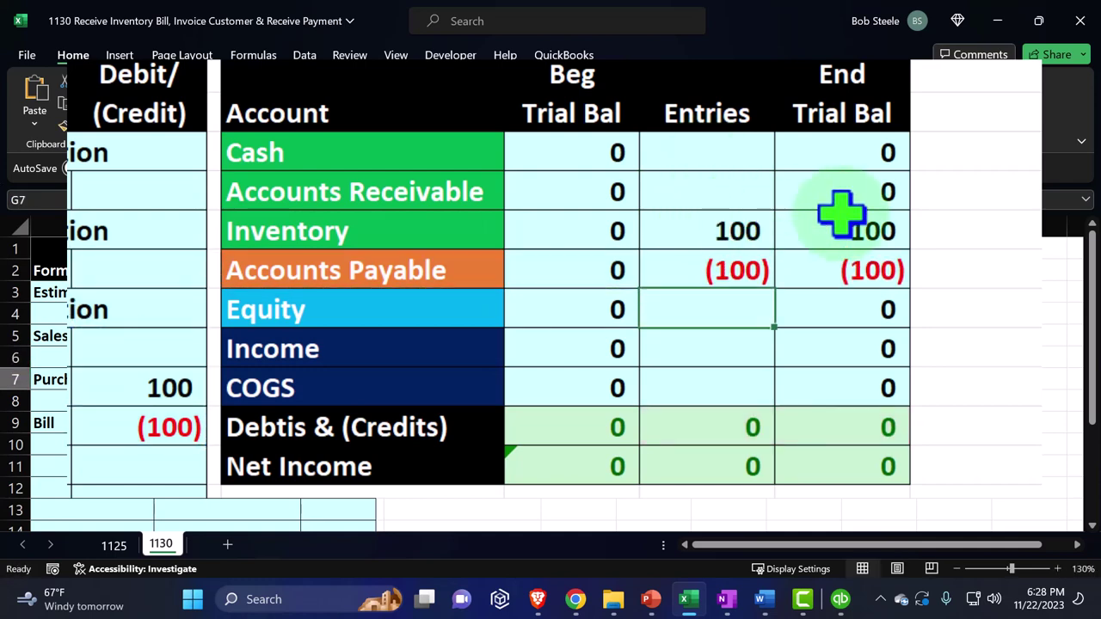
Check the ending trial balance cells for Inventory and Accounts Payable and the debits and credits total
left_click_drag(845, 227, 845, 270)
left_click(851, 430)
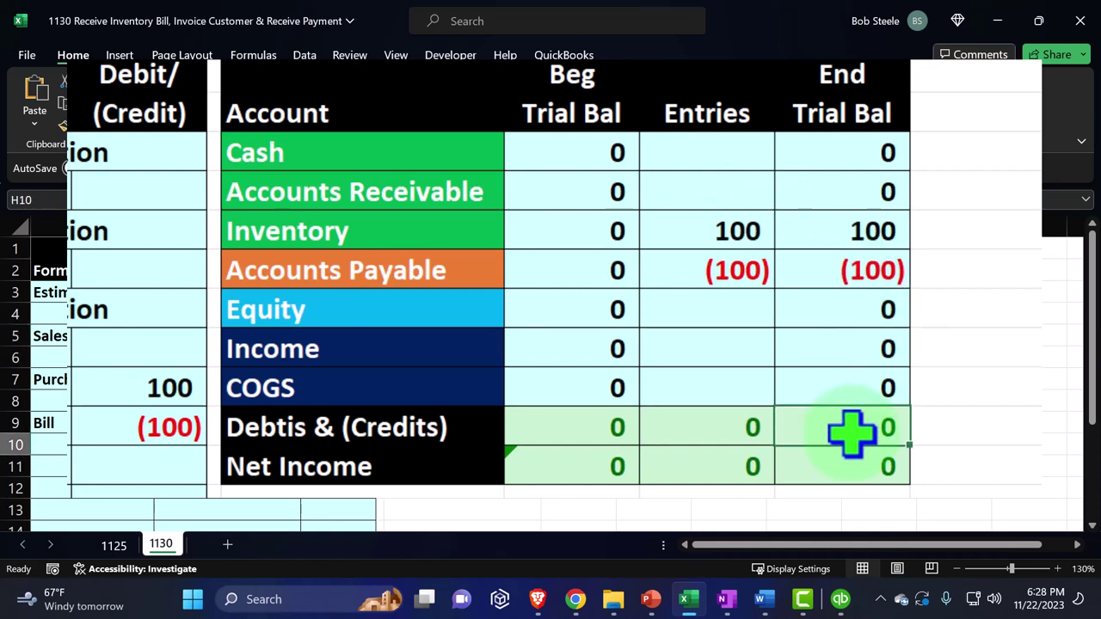
double_click(852, 430)
key("Return")
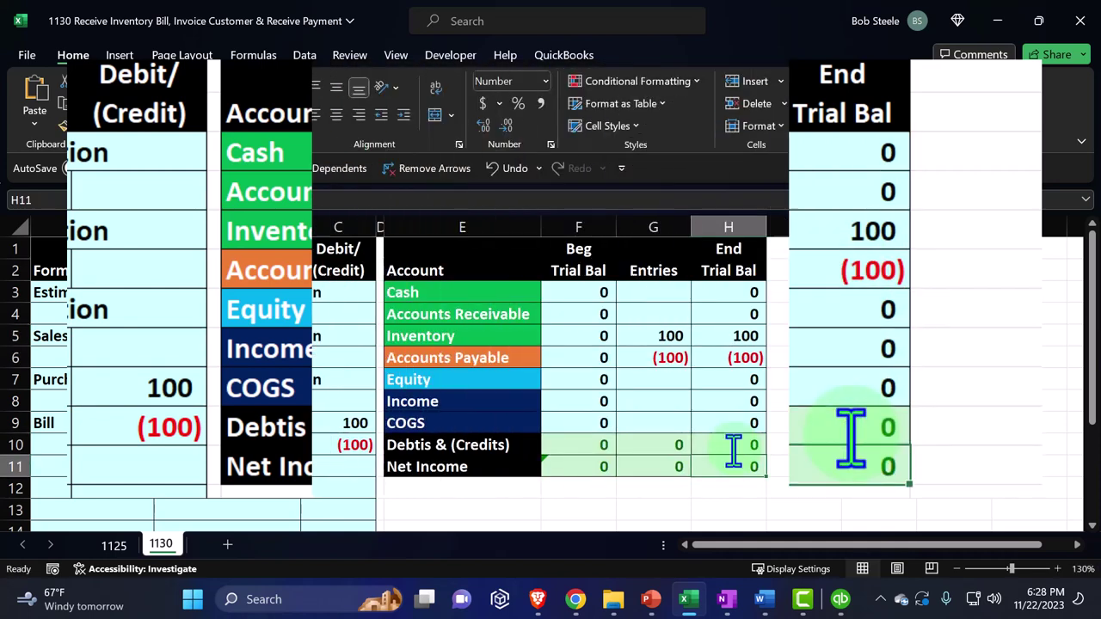
left_click(737, 356)
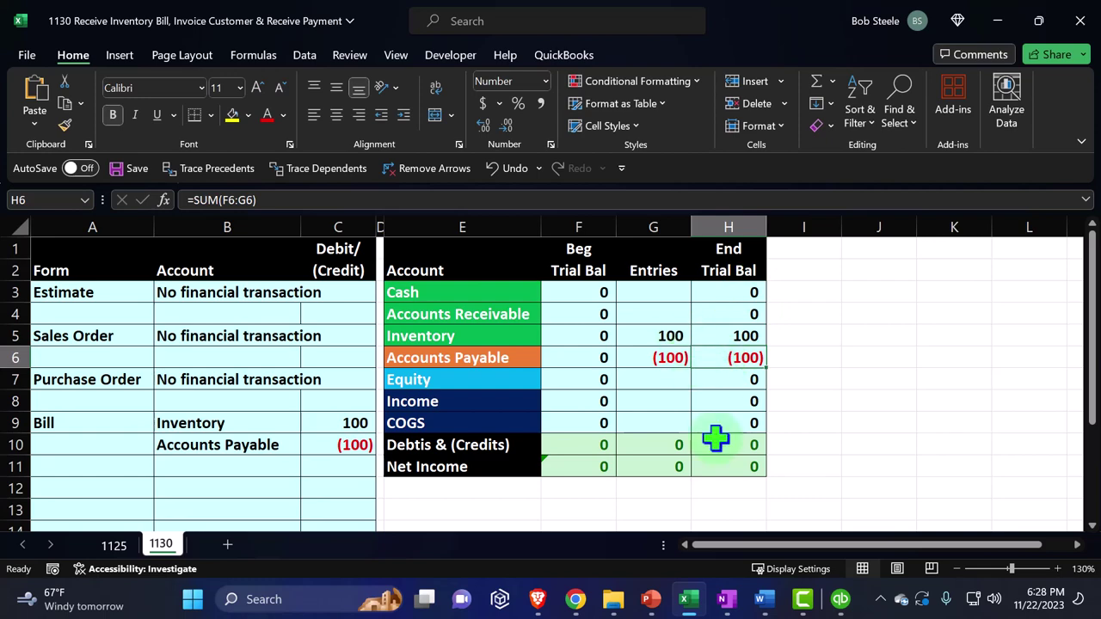
Switch to QuickBooks and open the 1 Normal Process customer's sales order dated 01/02/2027 from the Customer Center
left_click(840, 600)
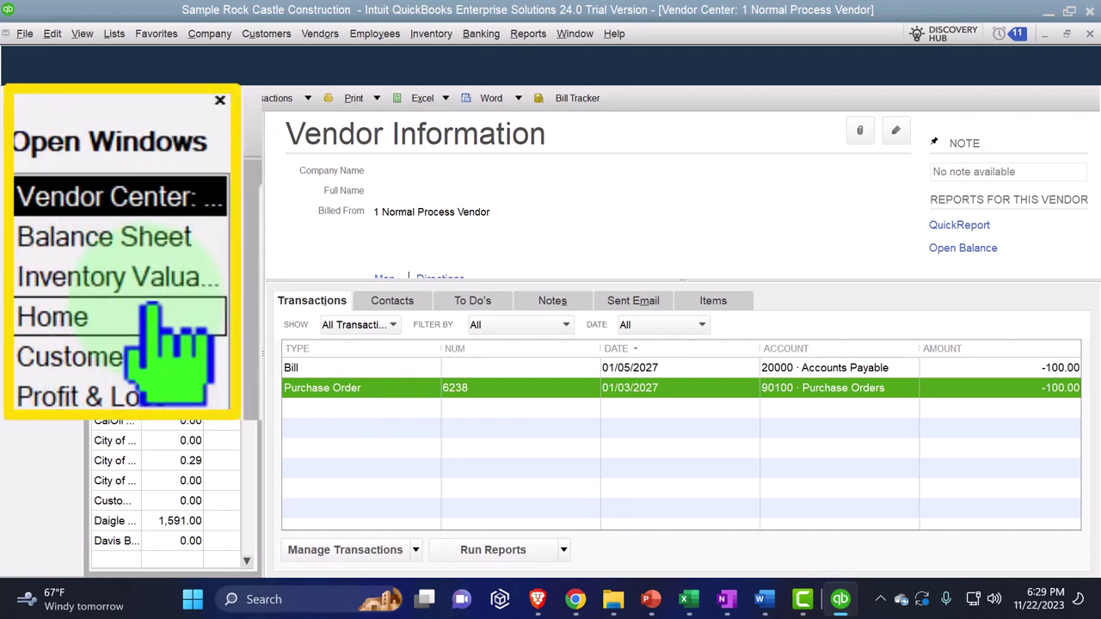
left_click(153, 311)
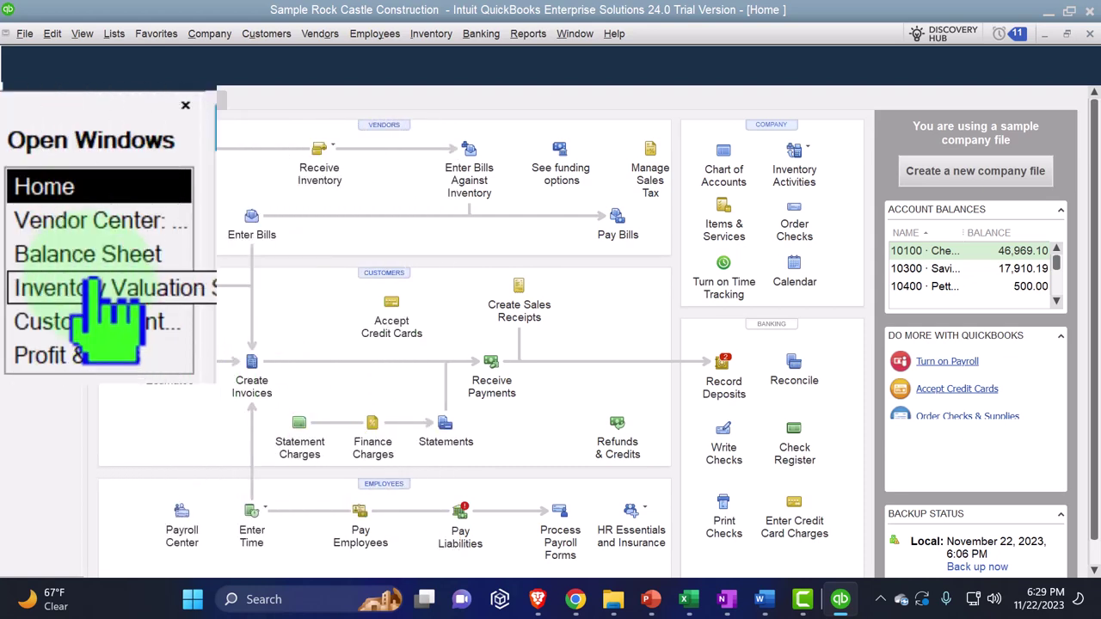
left_click(36, 179)
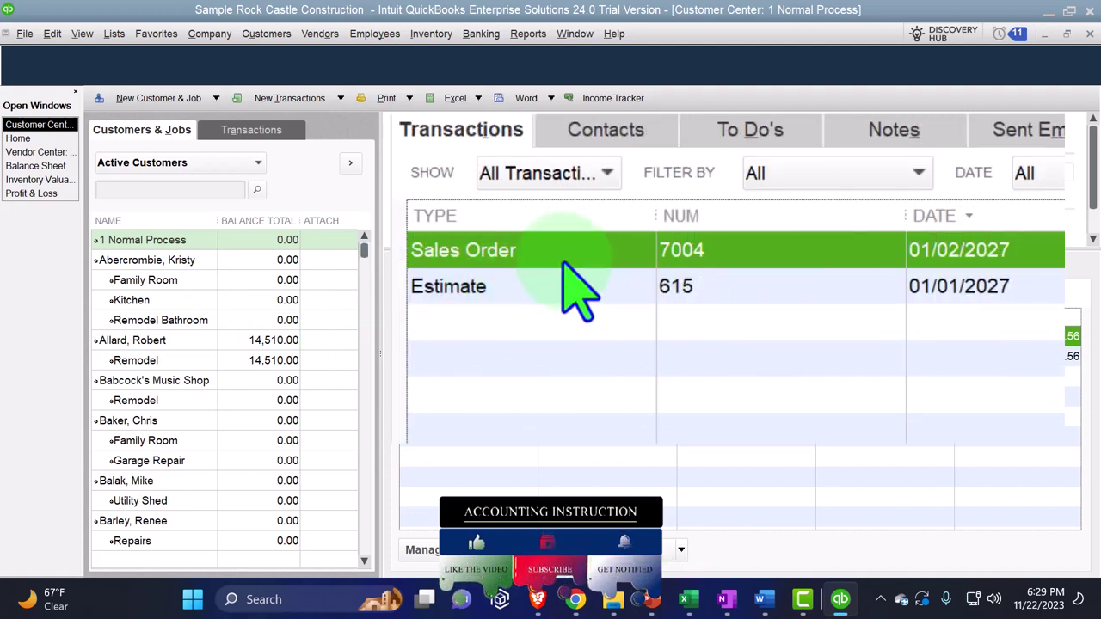
double_click(492, 253)
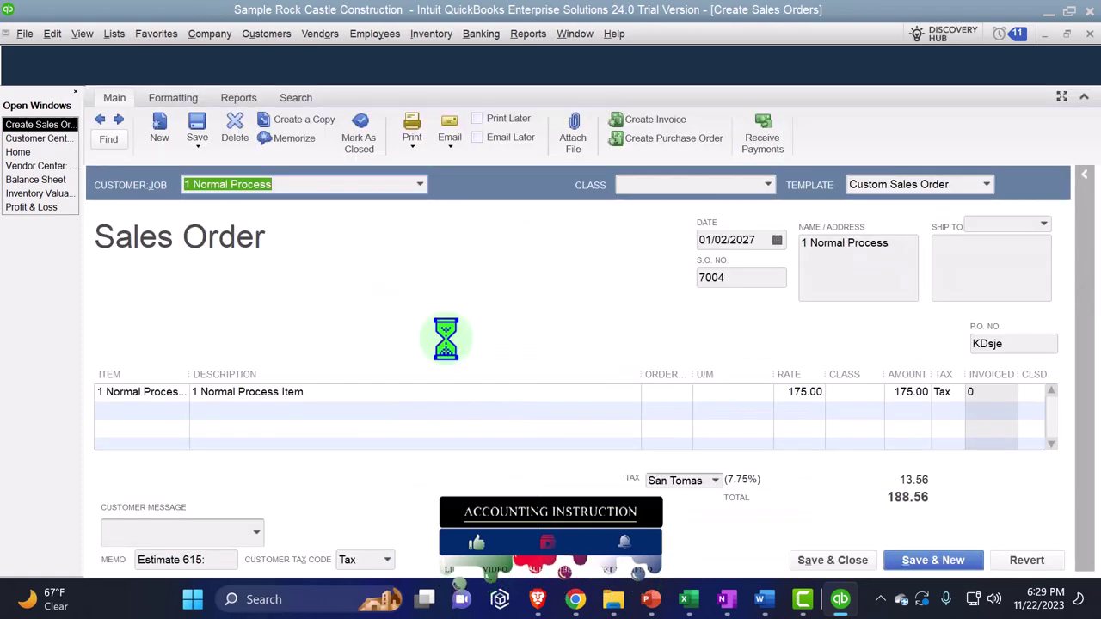
left_click(1089, 35)
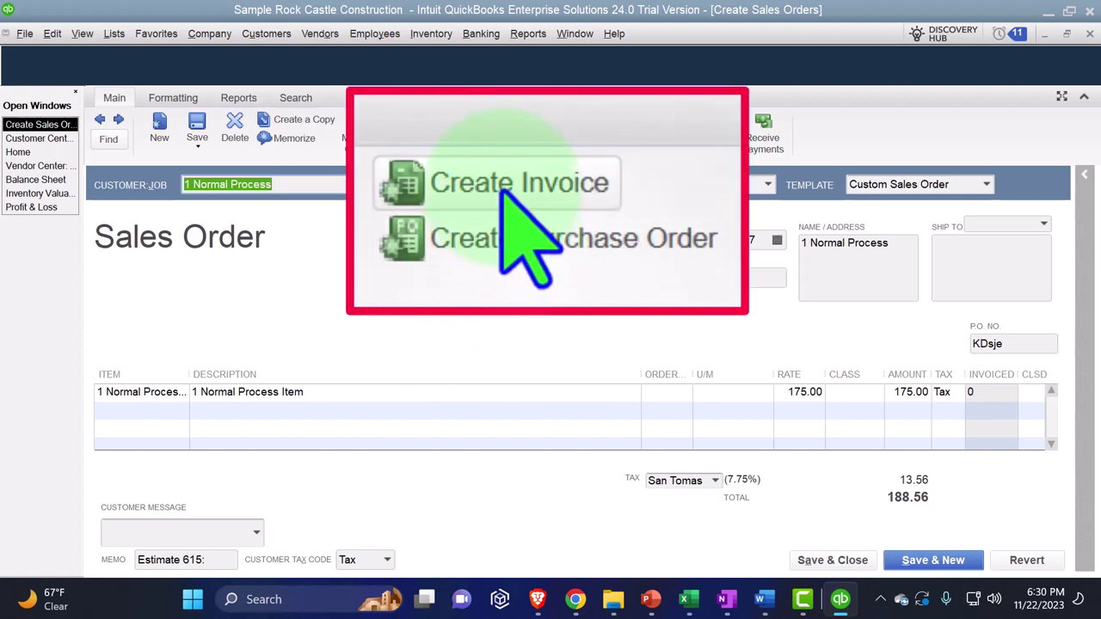
Create an invoice for all of the sales order and date it 01/09/2027
left_click(651, 122)
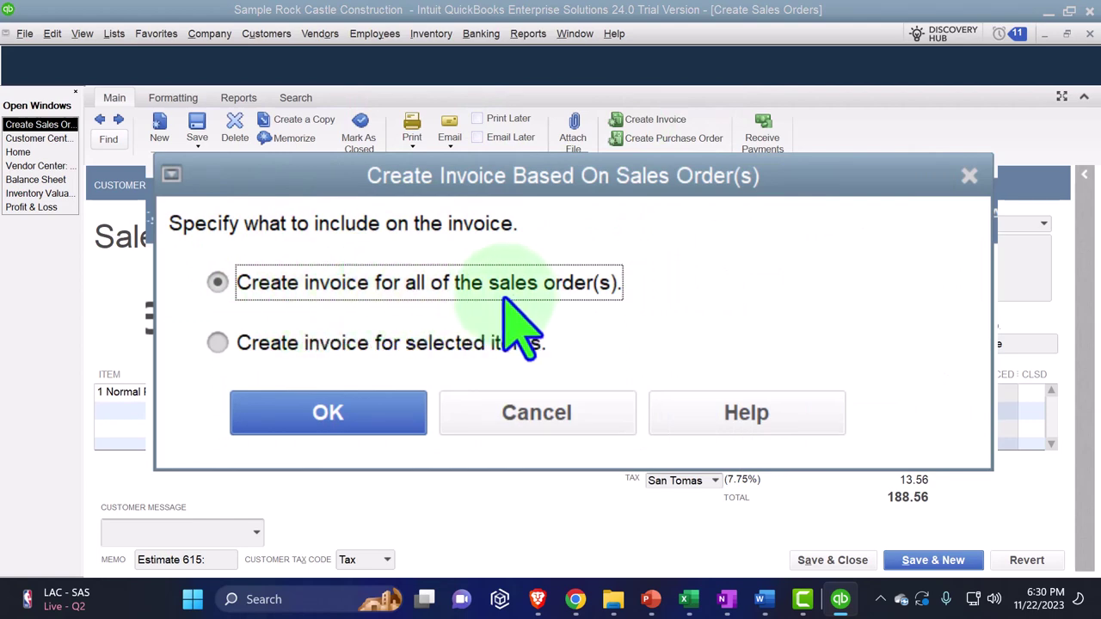
left_click(370, 413)
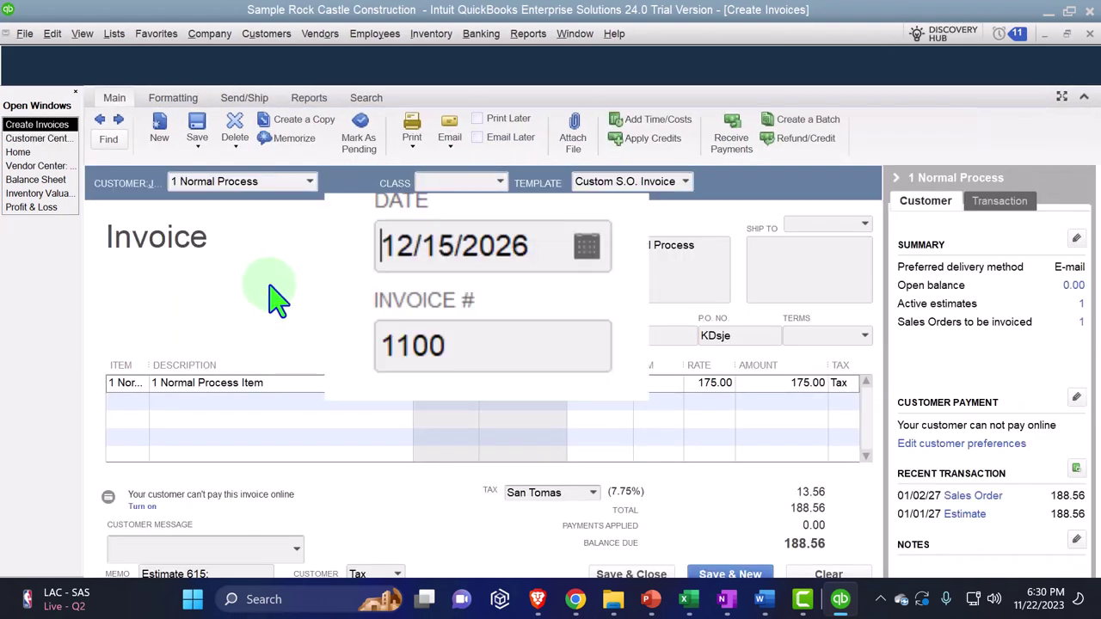
key("Tab")
type("0")
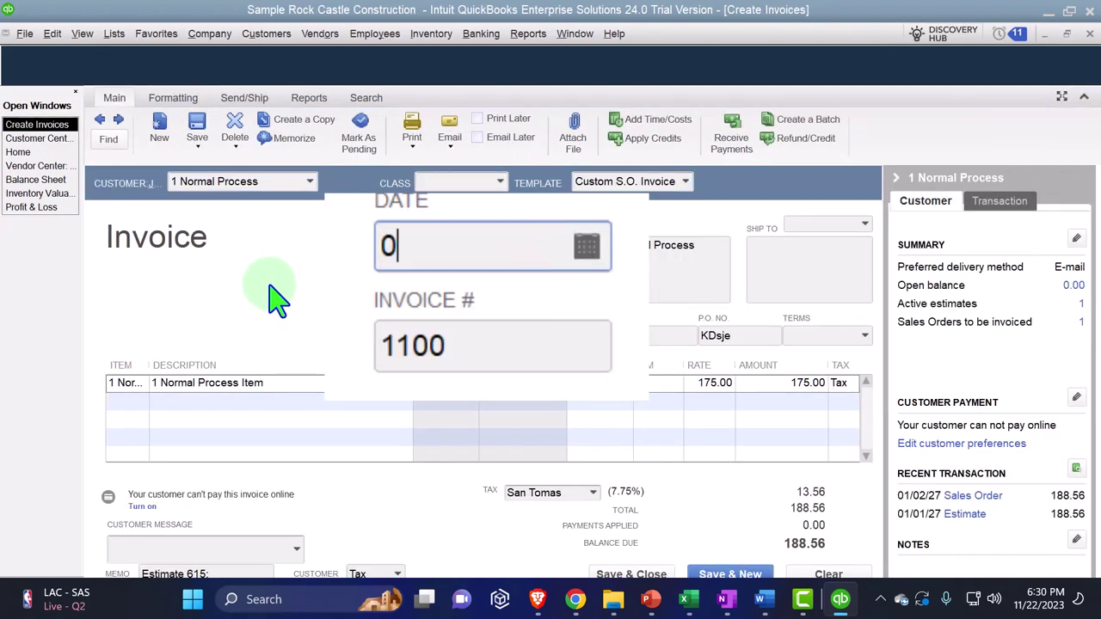
type("1/09")
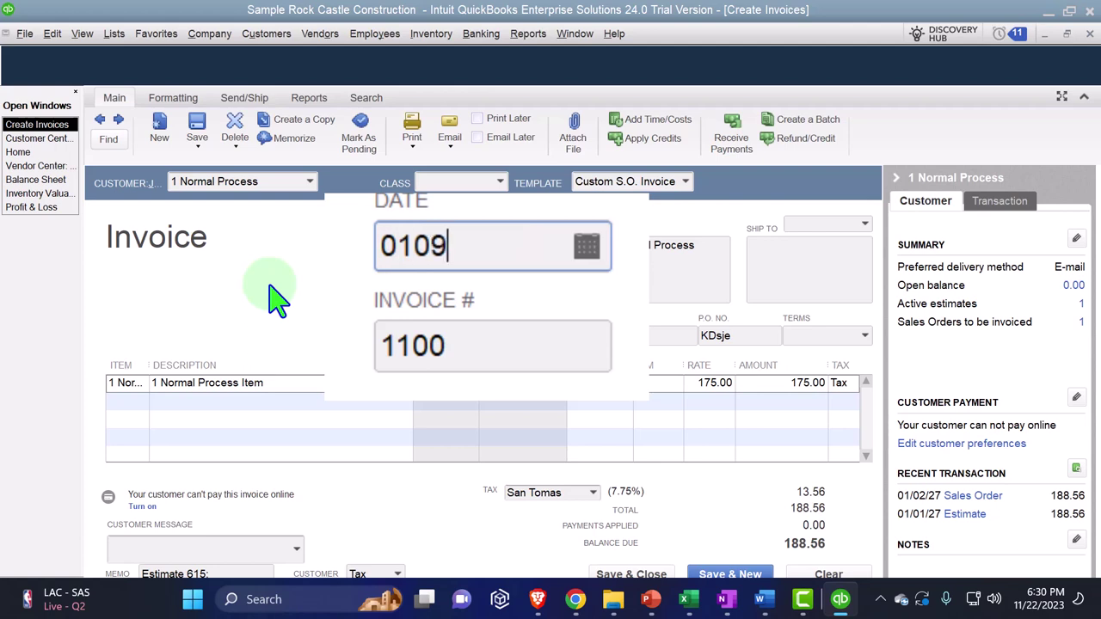
type("/2027")
key("Tab")
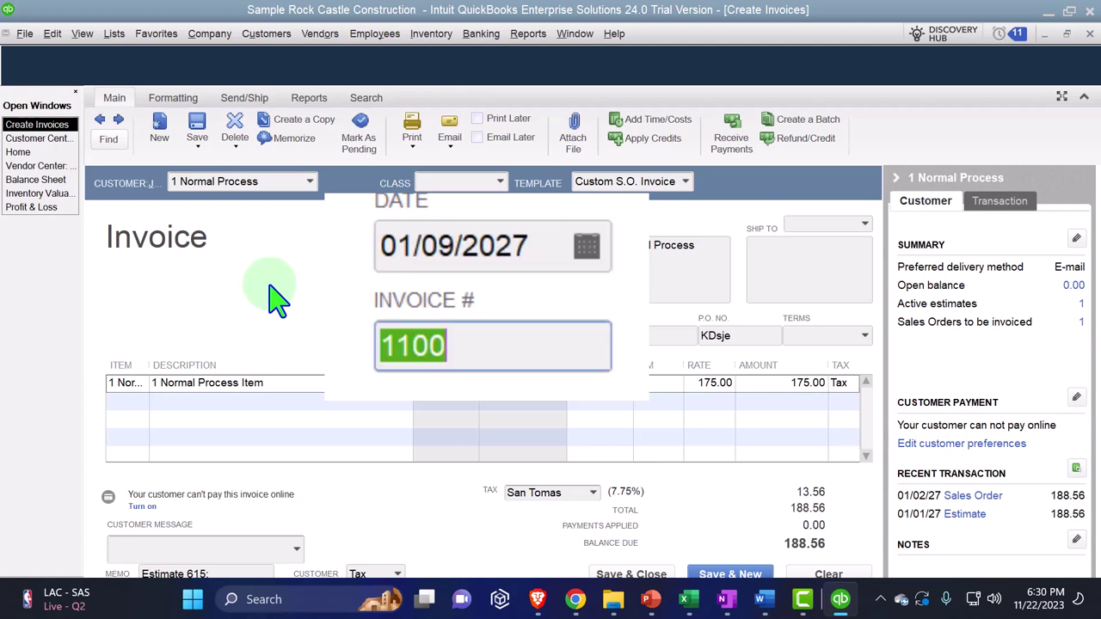
Set the invoice's terms to Net 30 and collapse the customer information pane
key("Tab")
key("Tab")
key("Tab")
key("Tab")
key("Tab")
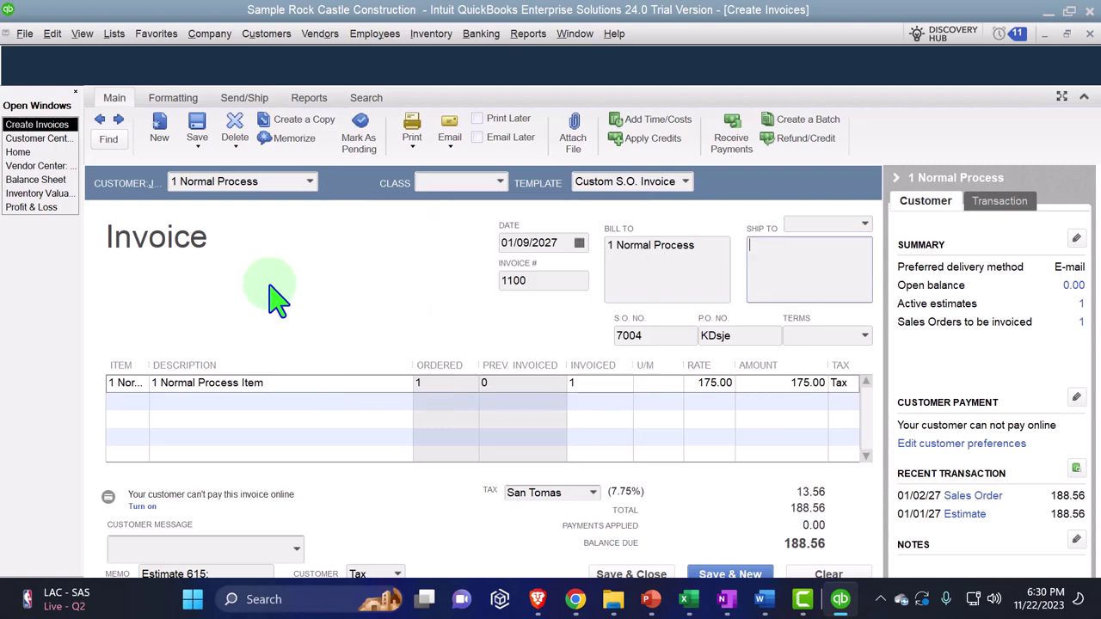
key("Tab")
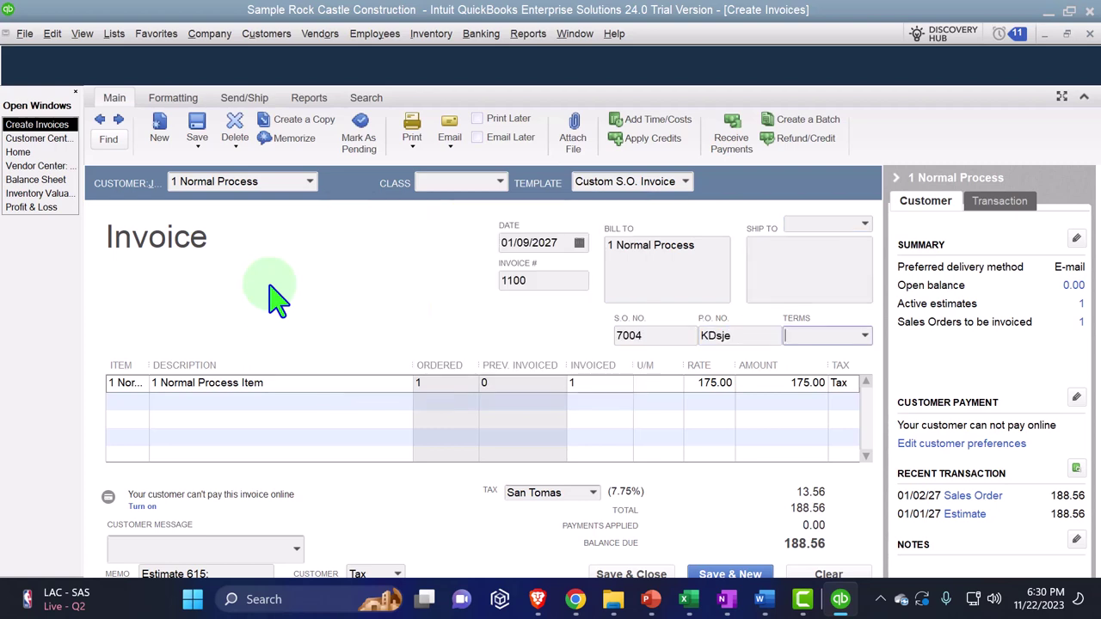
left_click(863, 335)
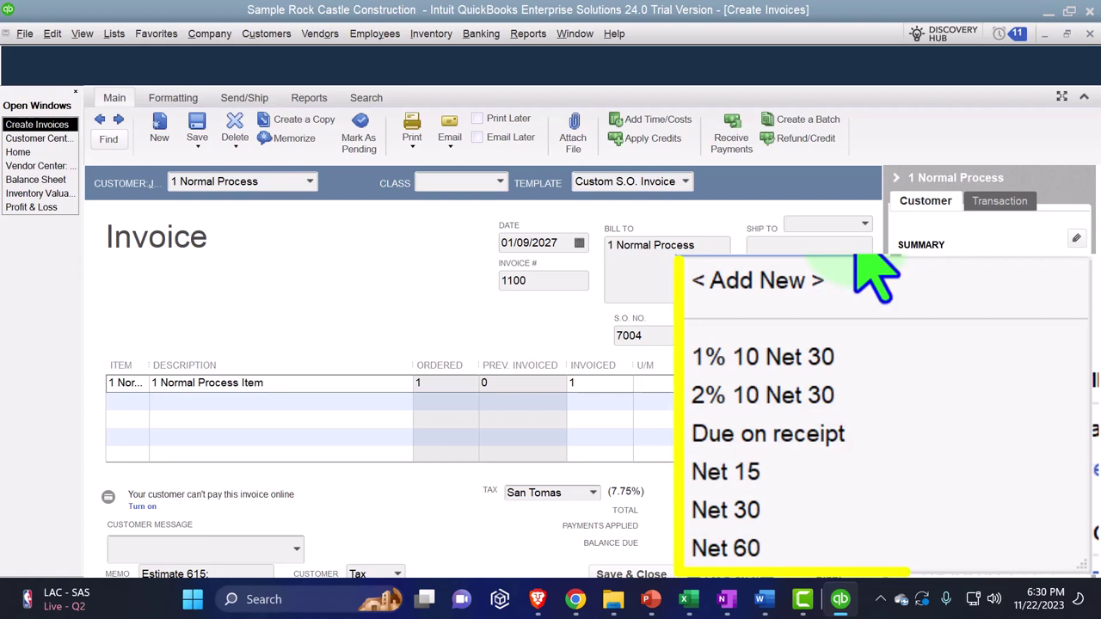
left_click(778, 516)
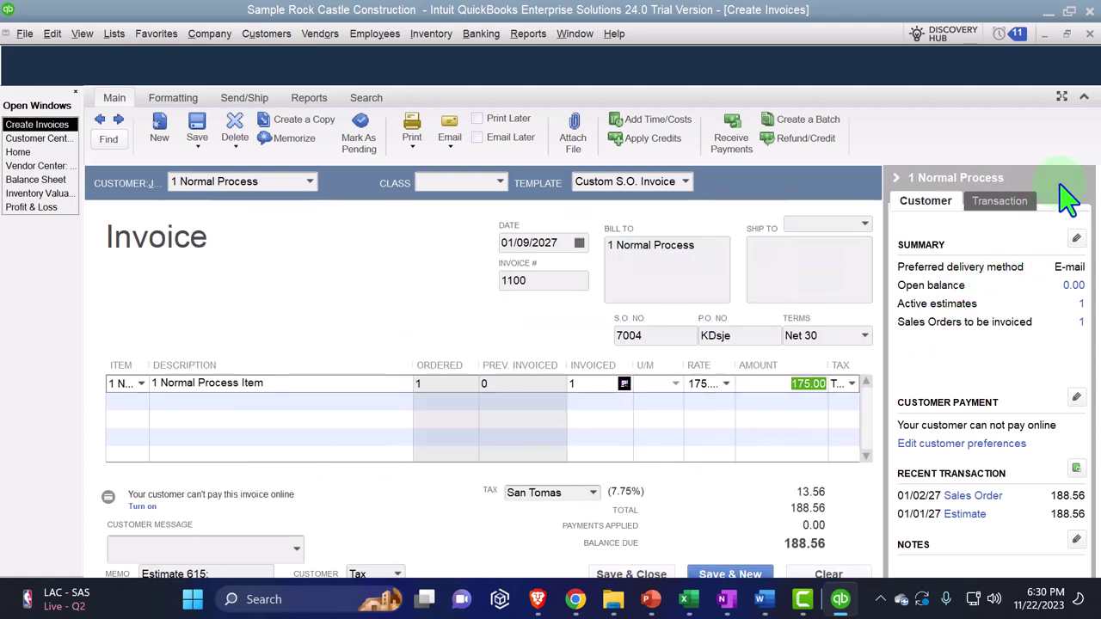
left_click(896, 179)
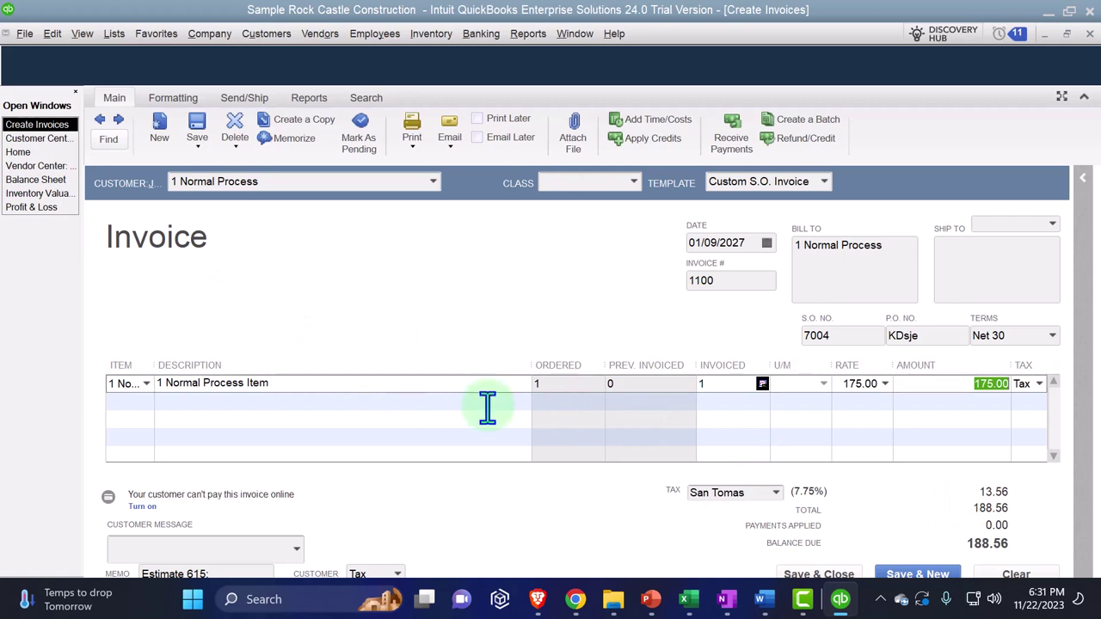
Switch to Excel and label the next journal entry Invoice in cell A12
left_click(688, 600)
left_click(189, 464)
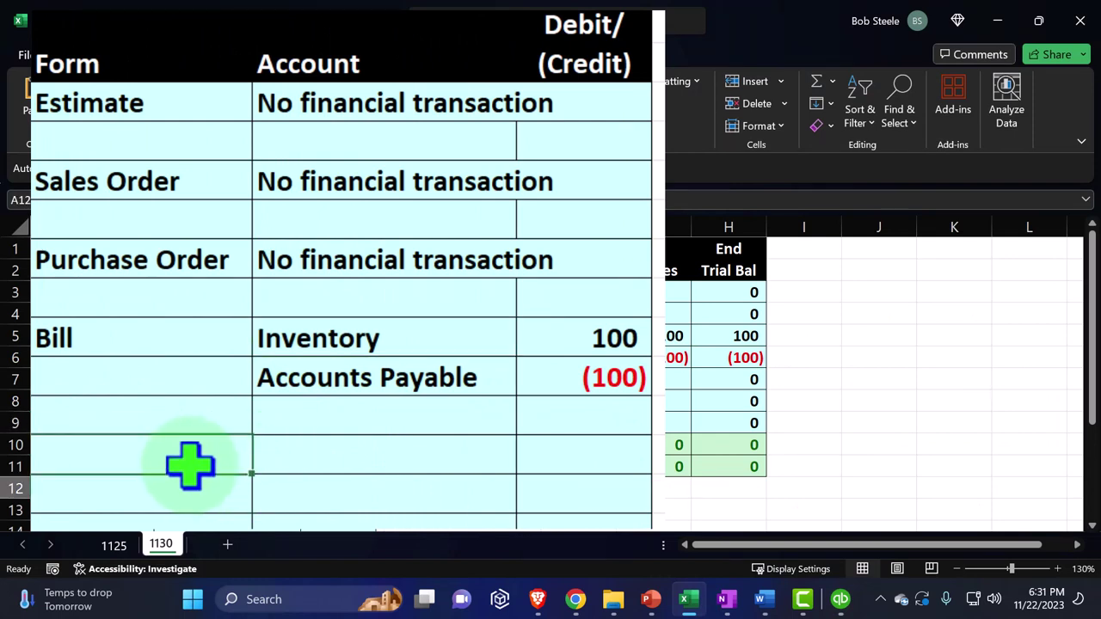
type("Invok")
key("BackSpace")
key("BackSpace")
key("BackSpace")
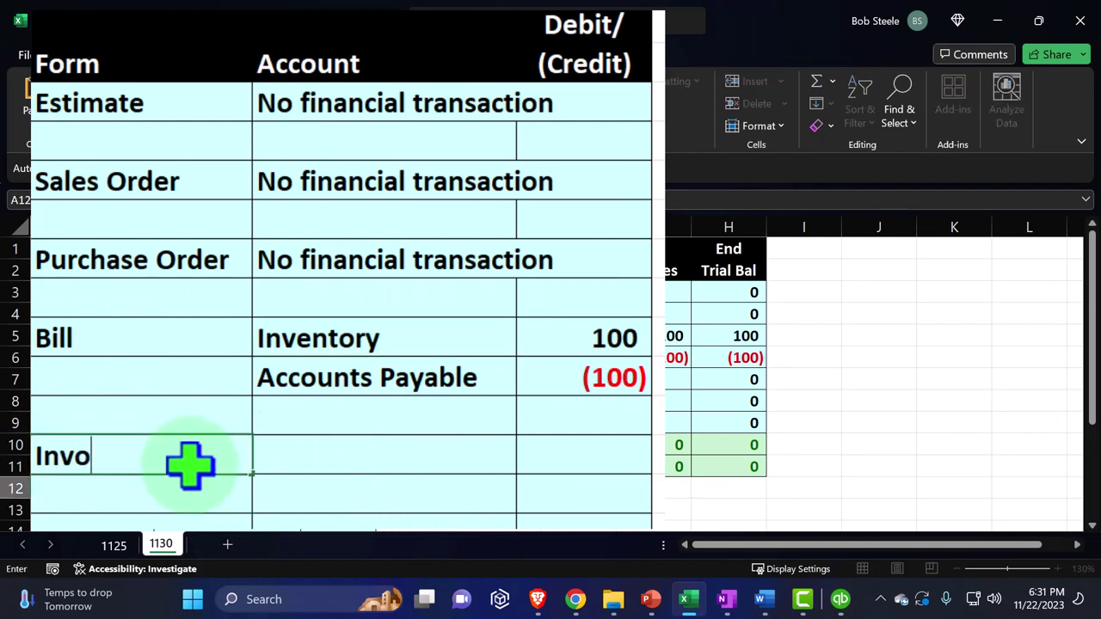
type("voi")
key("BackSpace")
type("ice")
key("Tab")
Link B12 to the Accounts Receivable account name in E4 as the invoice's first account
type("=")
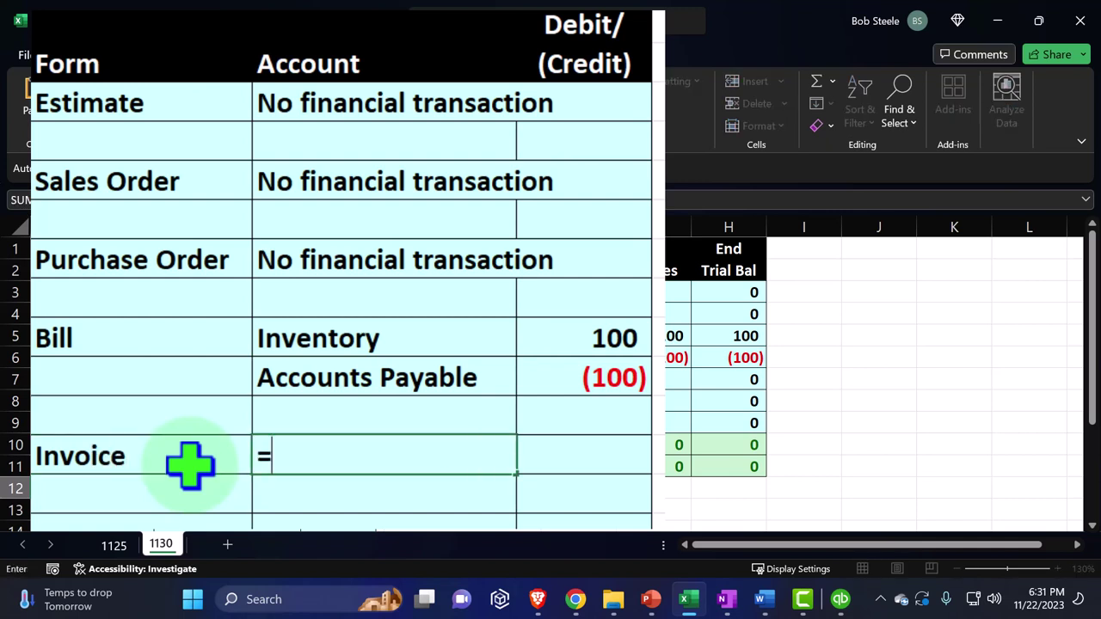
key("Down")
key("Right")
key("Right")
key("Right")
key("Up")
key("Up")
key("Up")
key("Up")
key("Up")
key("Up")
key("Up")
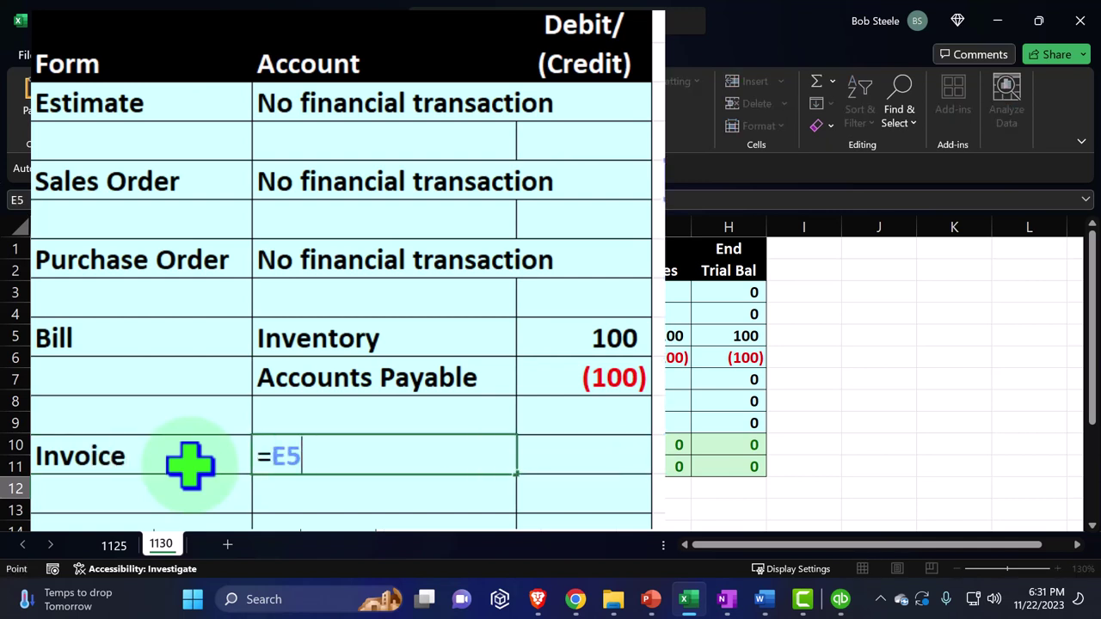
key("Return")
key("Up")
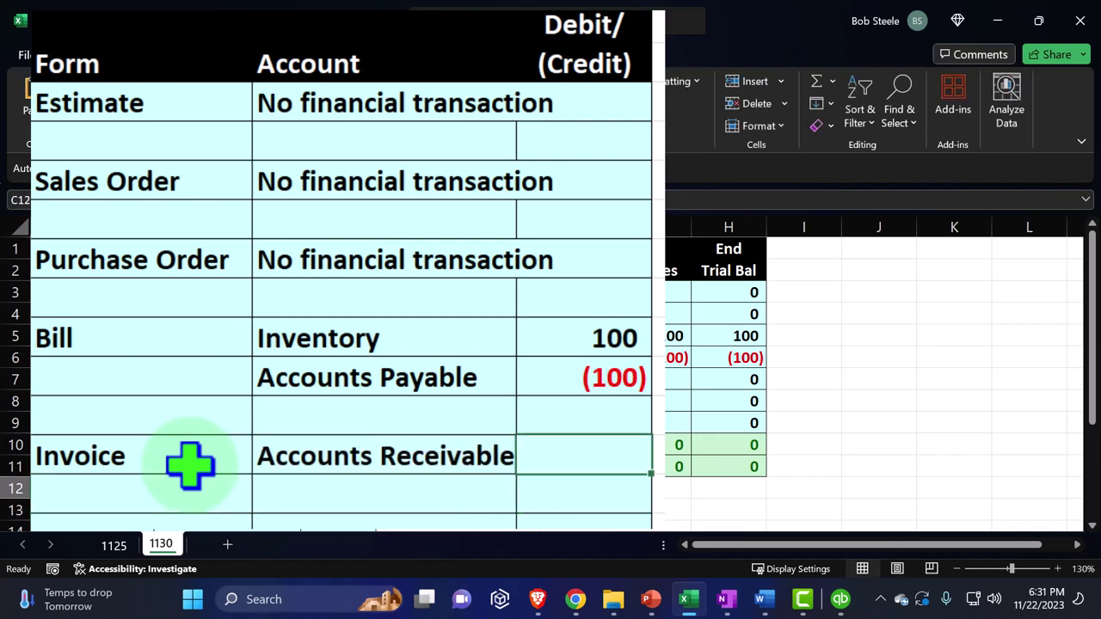
Link B13 to the Income account name in E8 as the invoice's second account
key("Left")
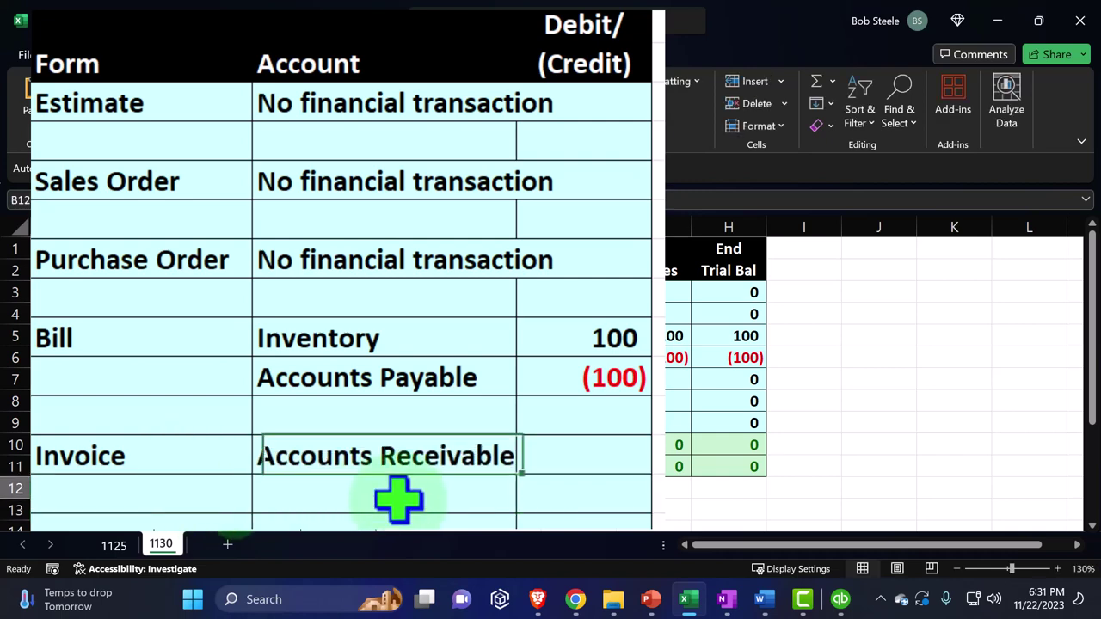
key("Down")
type("=")
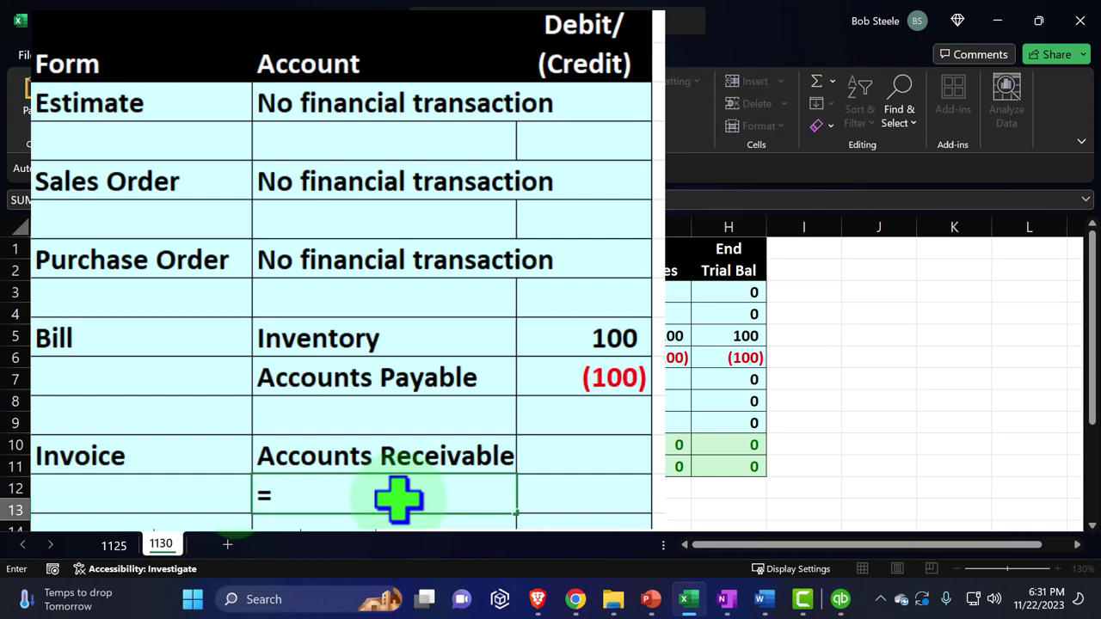
key("Down")
key("Right")
key("Right")
key("Up")
key("Up")
key("Up")
key("Up")
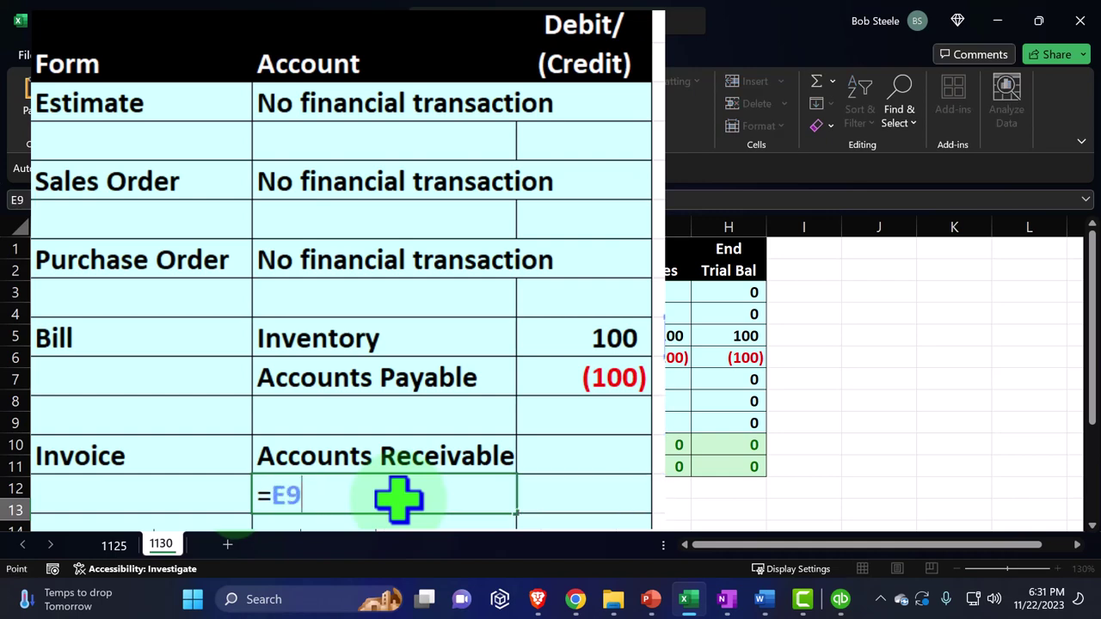
key("Up")
key("Return")
key("Right")
key("Up")
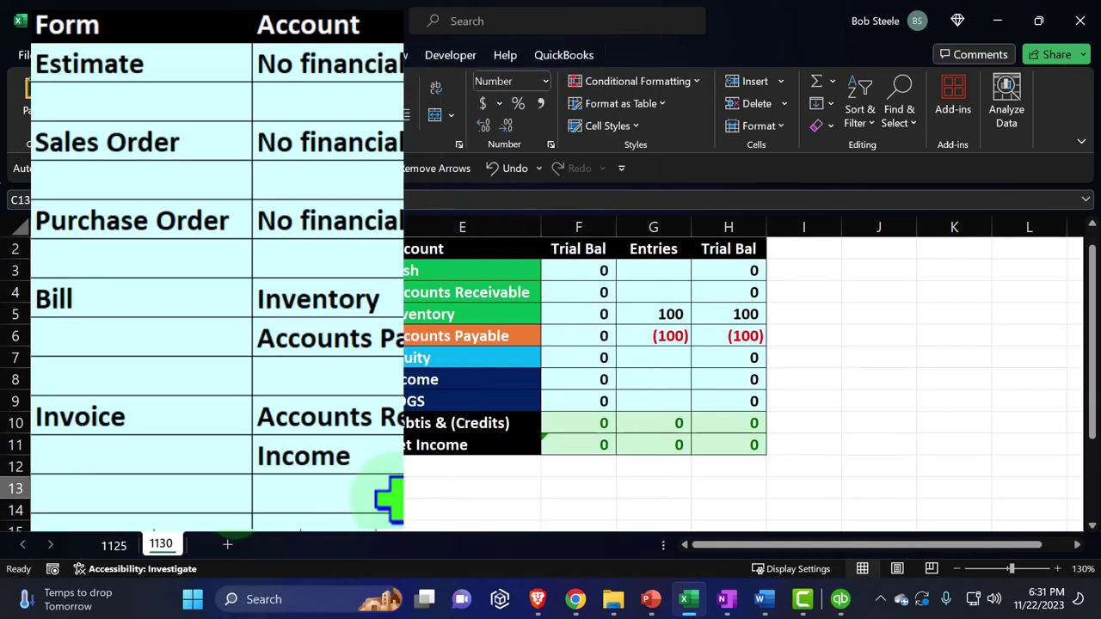
Check the invoice amount in QuickBooks, return to Excel and enter the Income credit of -175 in C13
left_click(840, 599)
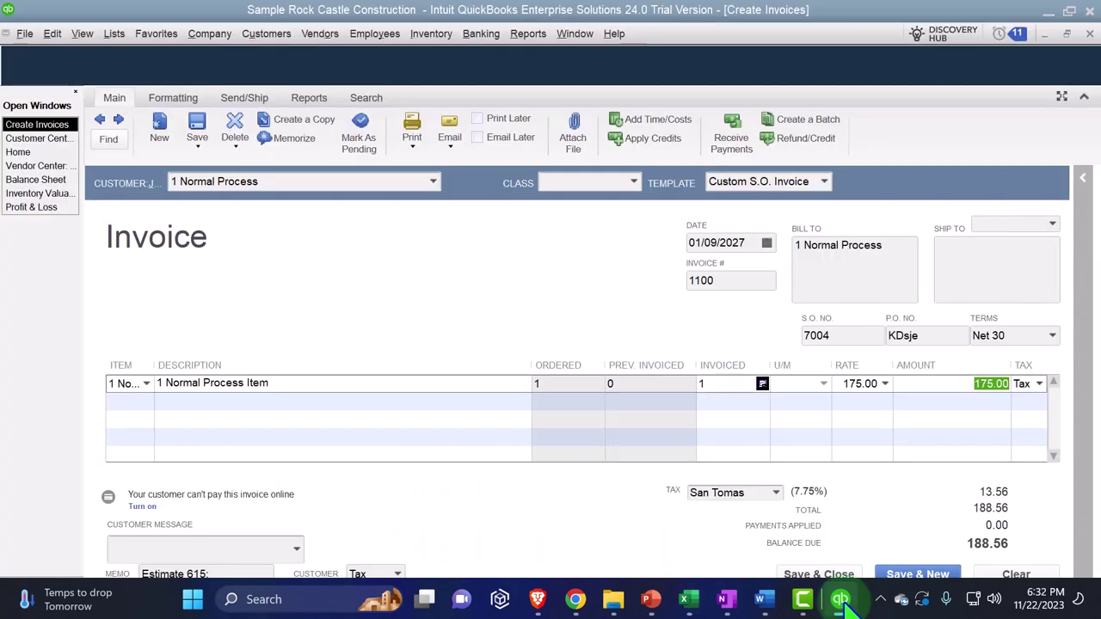
left_click(840, 600)
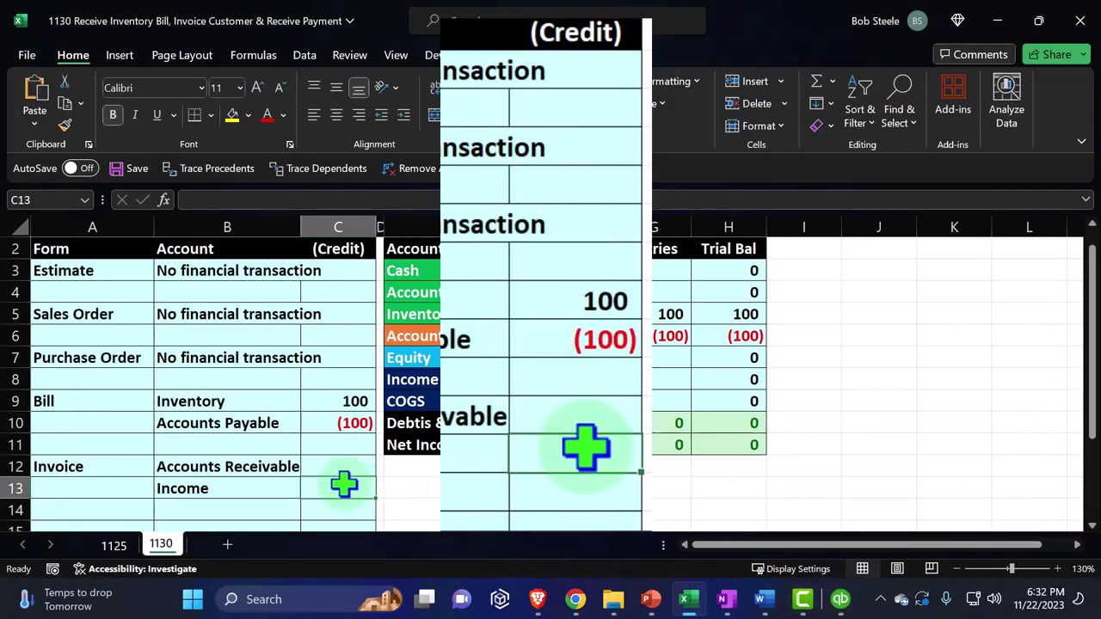
type("-170")
key("Return")
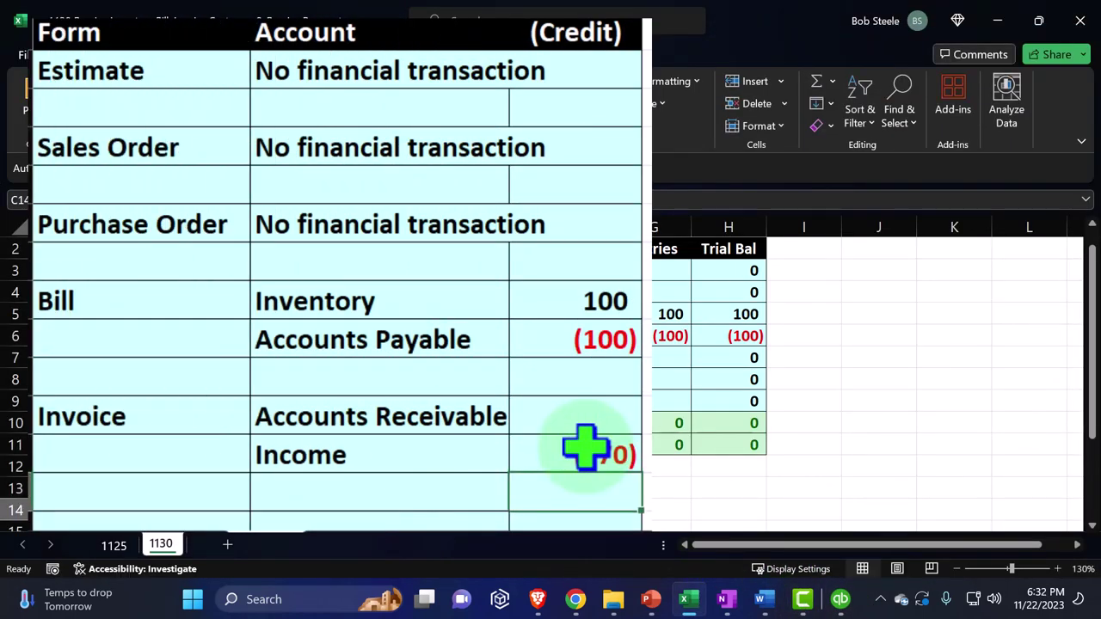
left_click(584, 448)
type("-175")
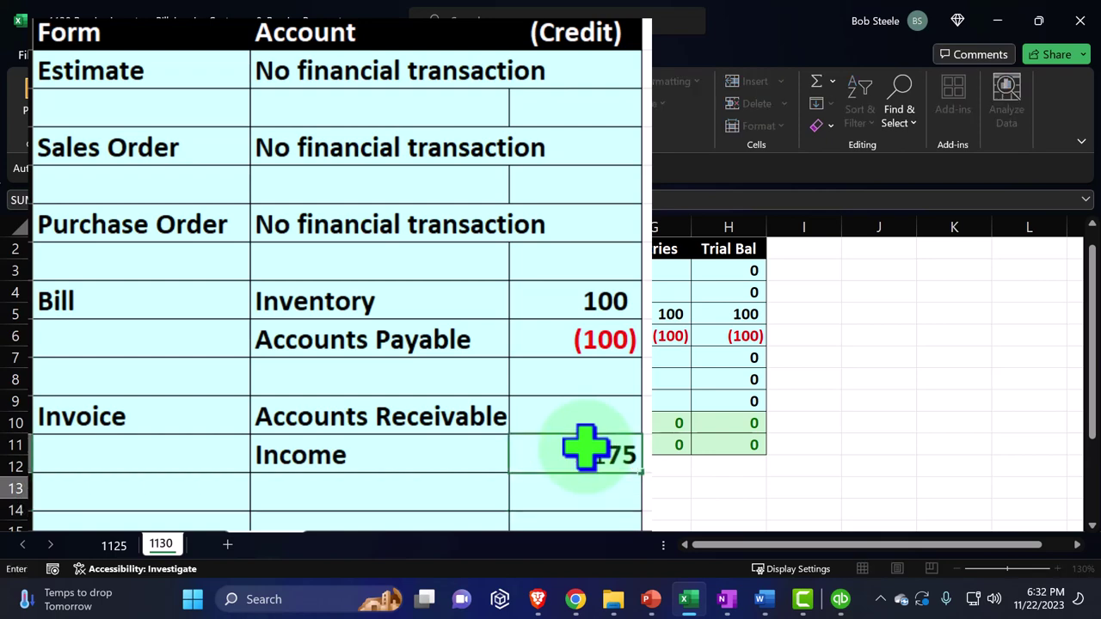
key("Return")
Enter Sale Tax Payable in B14 as the invoice's third account
key("Left")
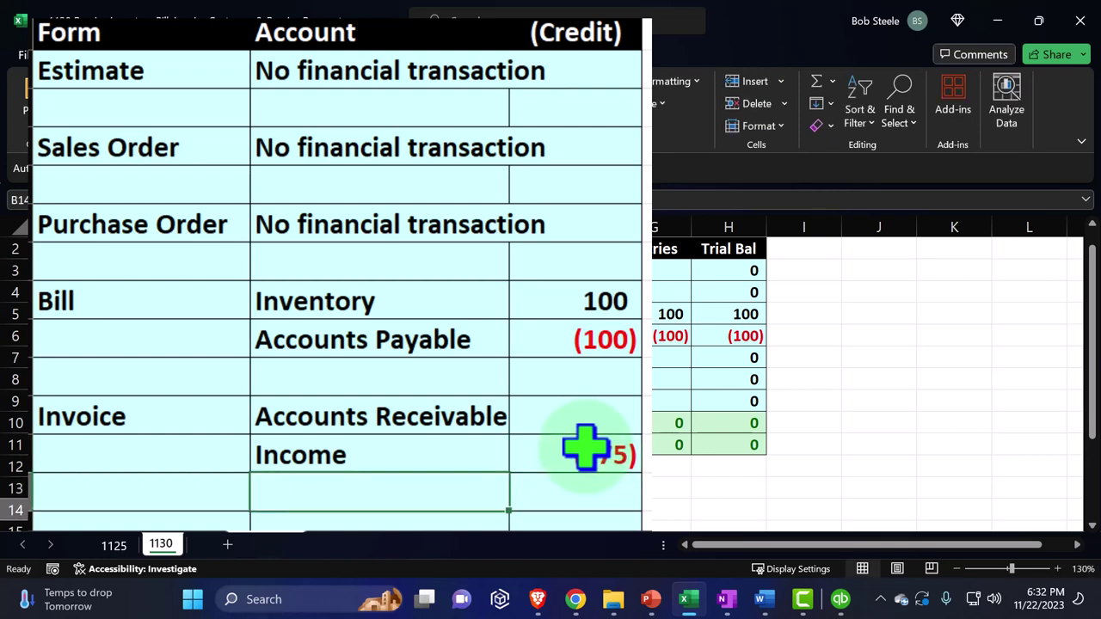
type("Sale")
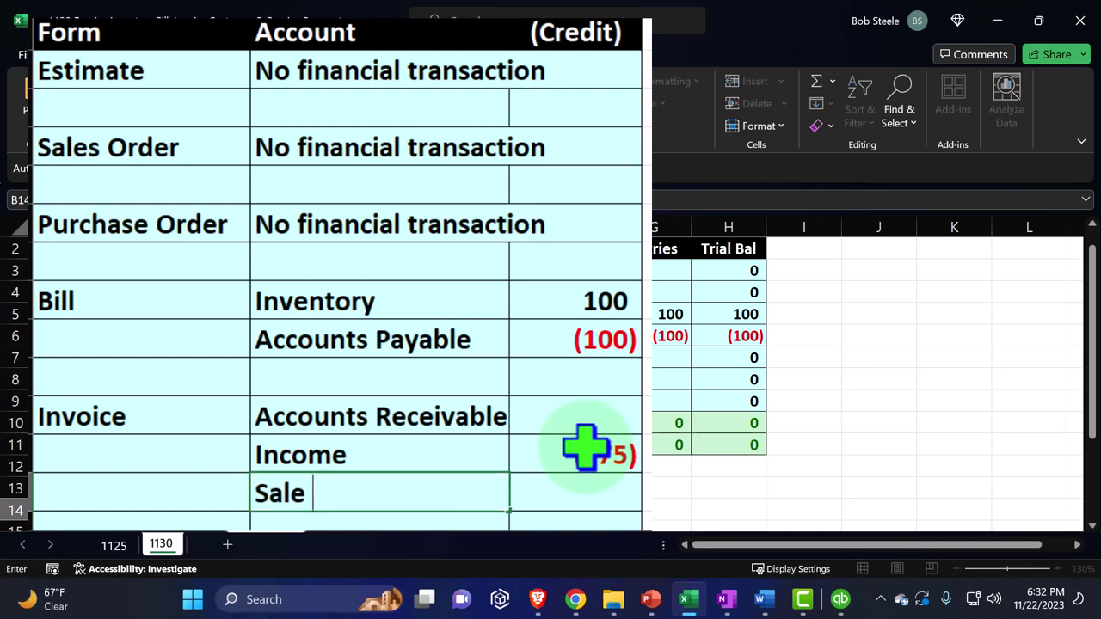
type(" Tax Pay")
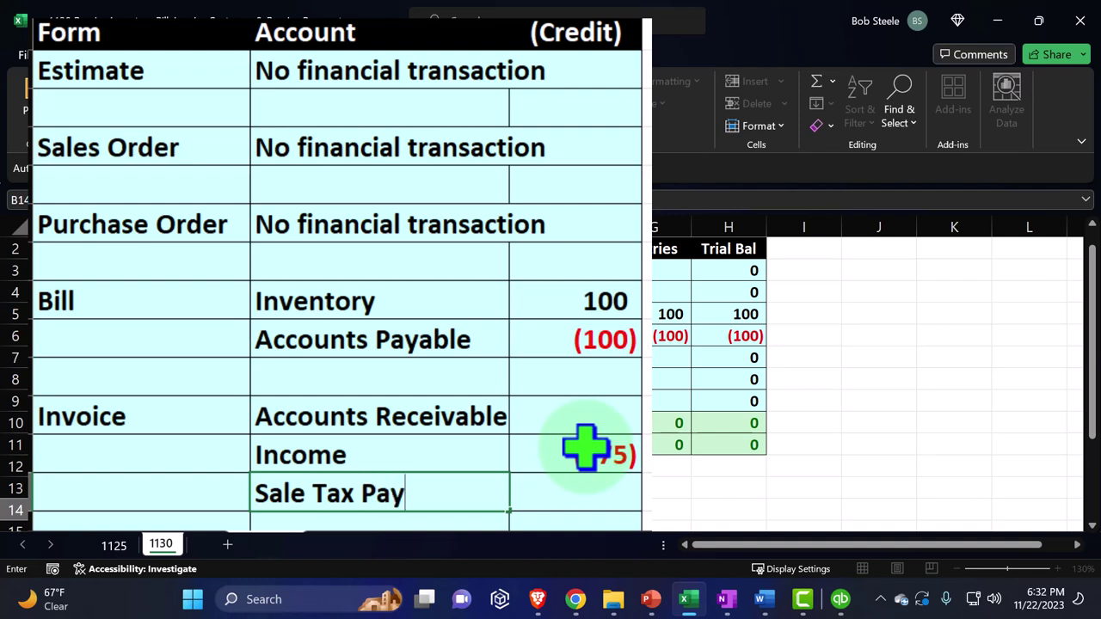
type("able")
key("Tab")
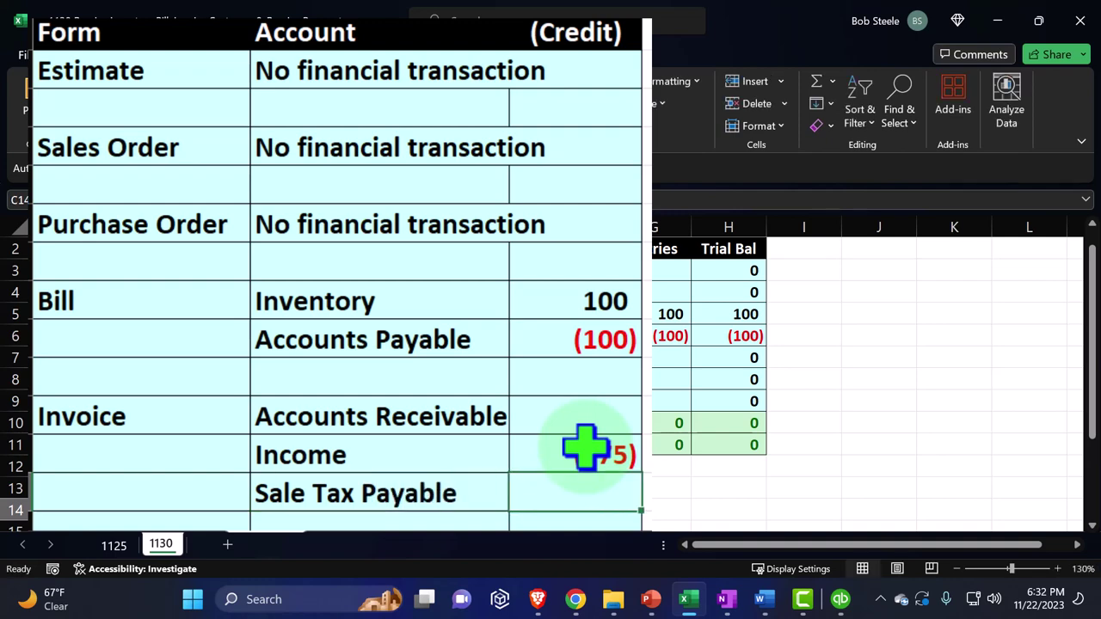
Check the sales tax rate on the QuickBooks invoice, return to Excel and enter =C13*0.75 in C14 for Sale Tax Payable
left_click(840, 599)
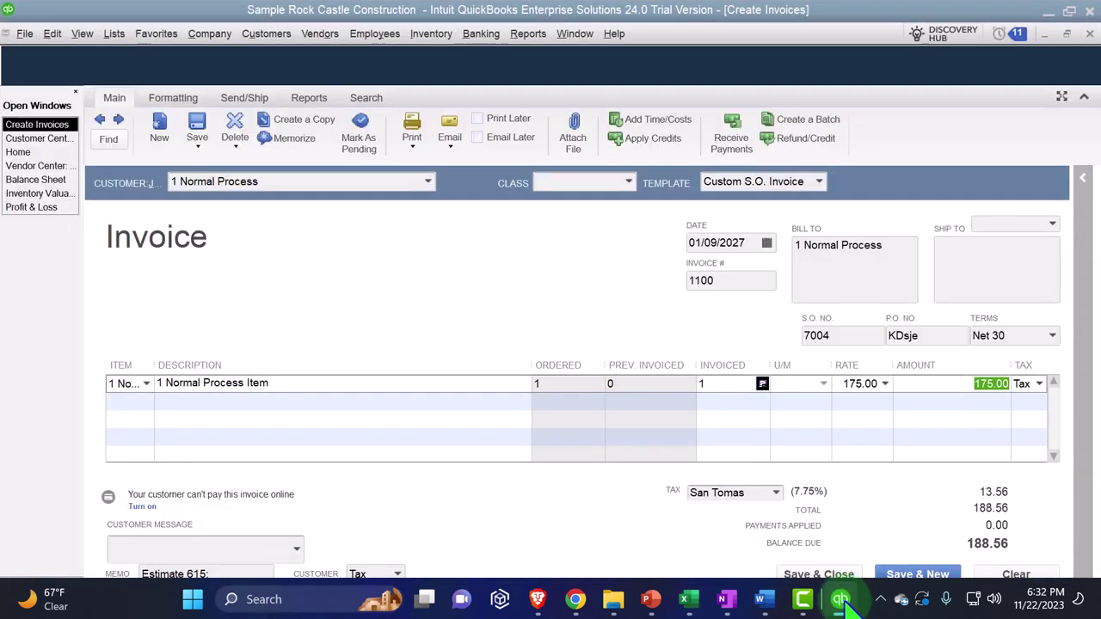
left_click(843, 602)
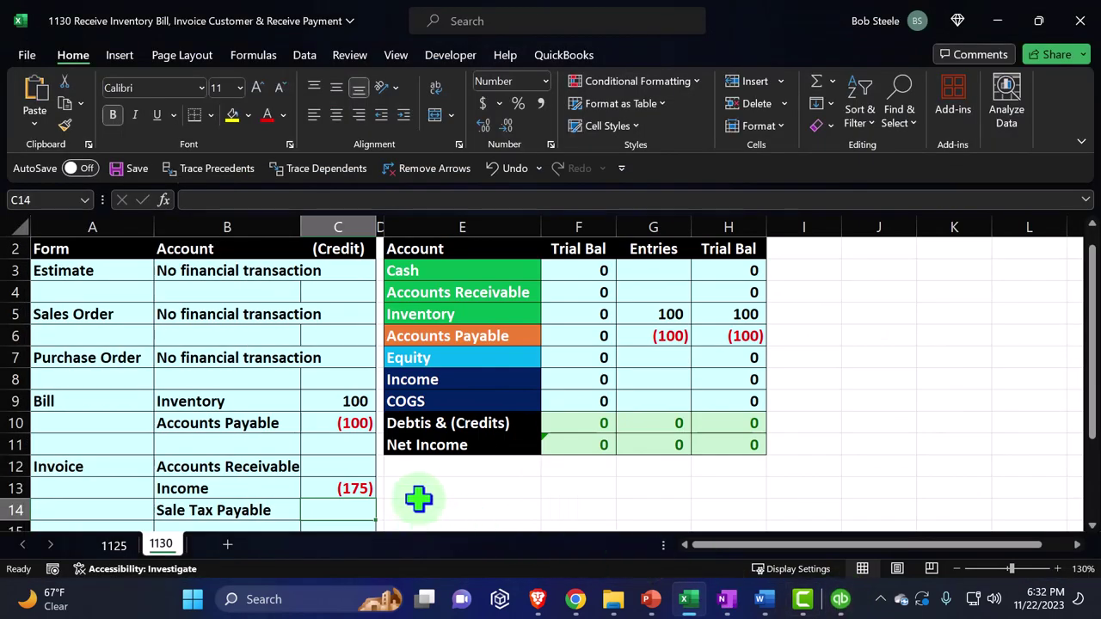
type("=")
key("Up")
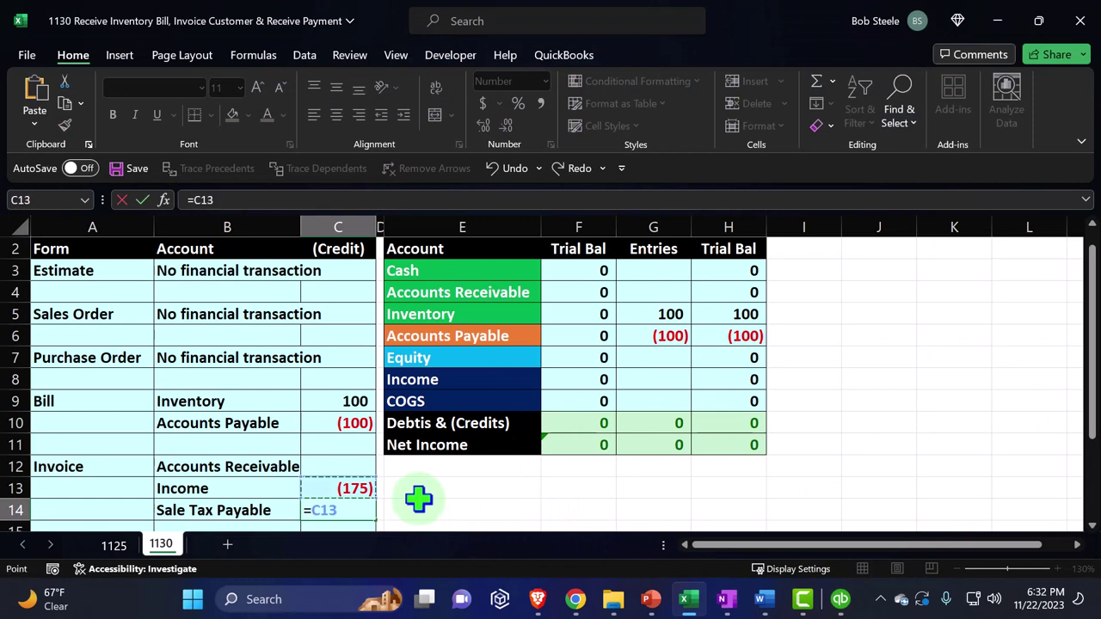
type("*.75")
key("Return")
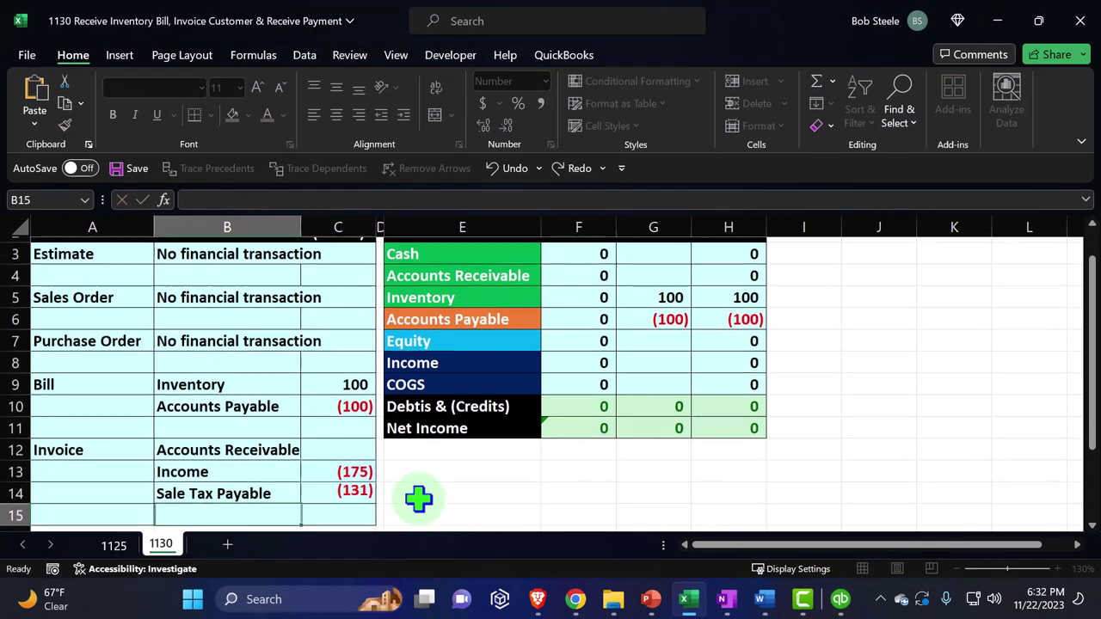
Recheck the tax rate on the QuickBooks invoice and correct the Sale Tax Payable formula in C14 to =C13*0.0775
left_click(840, 600)
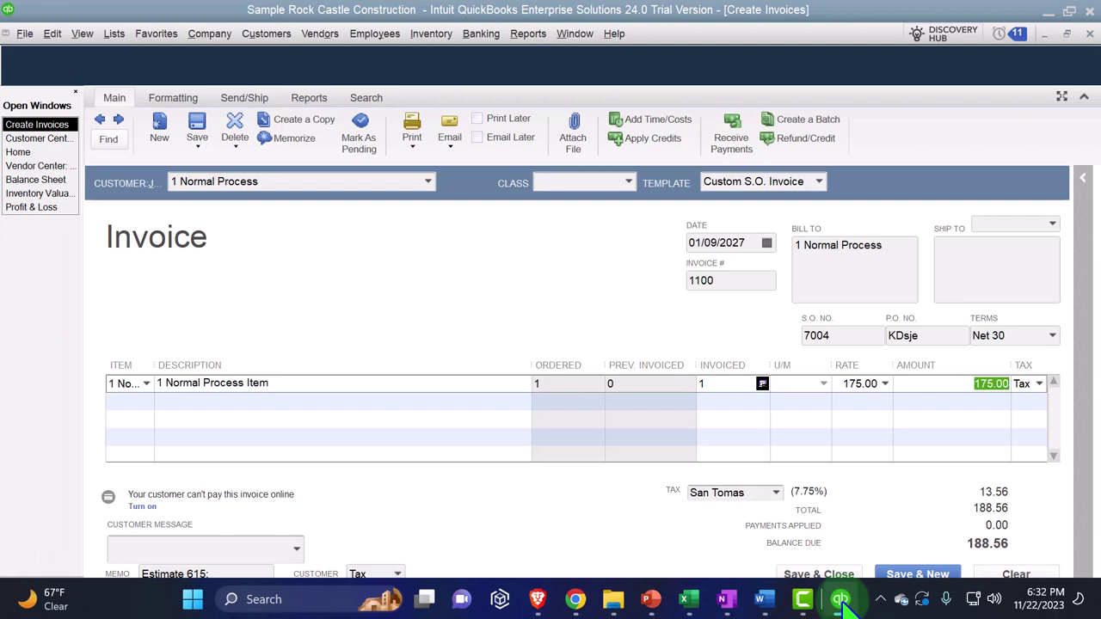
left_click(840, 600)
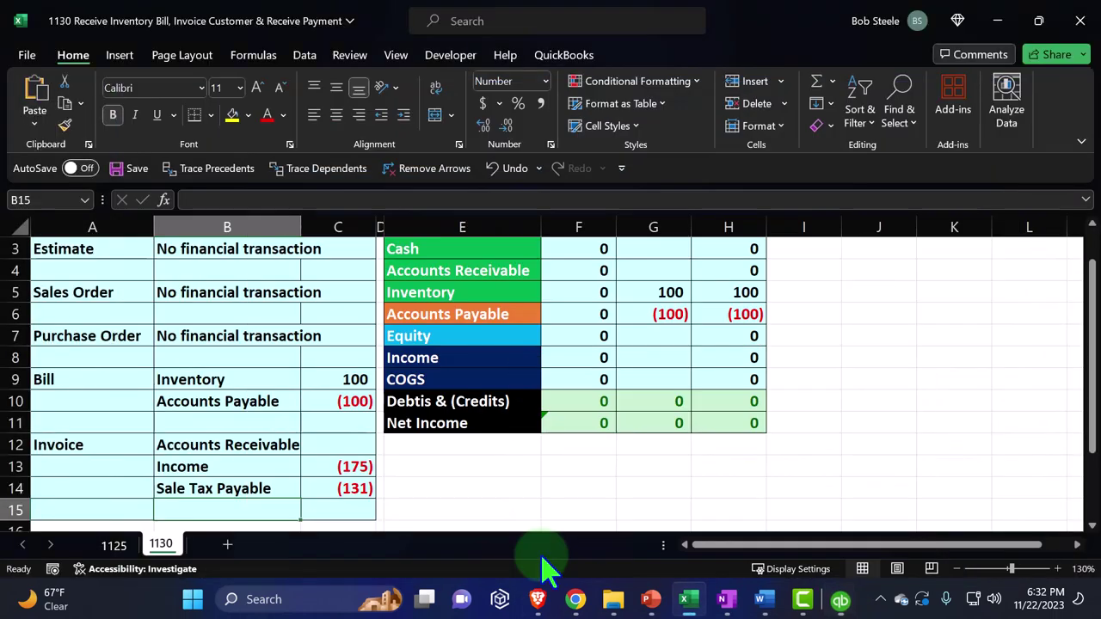
double_click(358, 491)
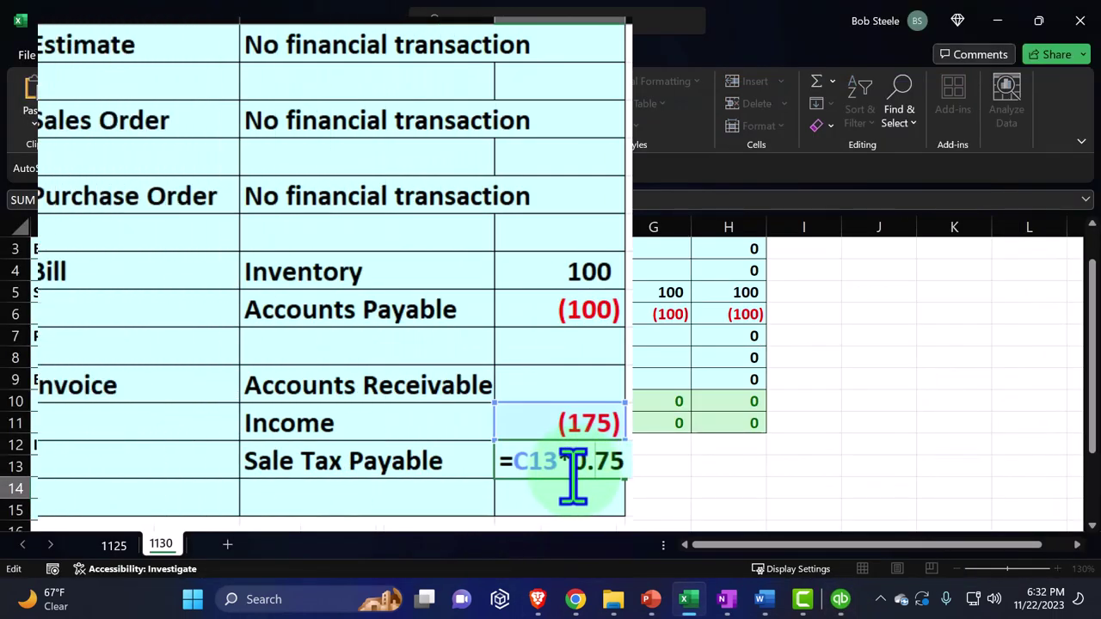
type("0")
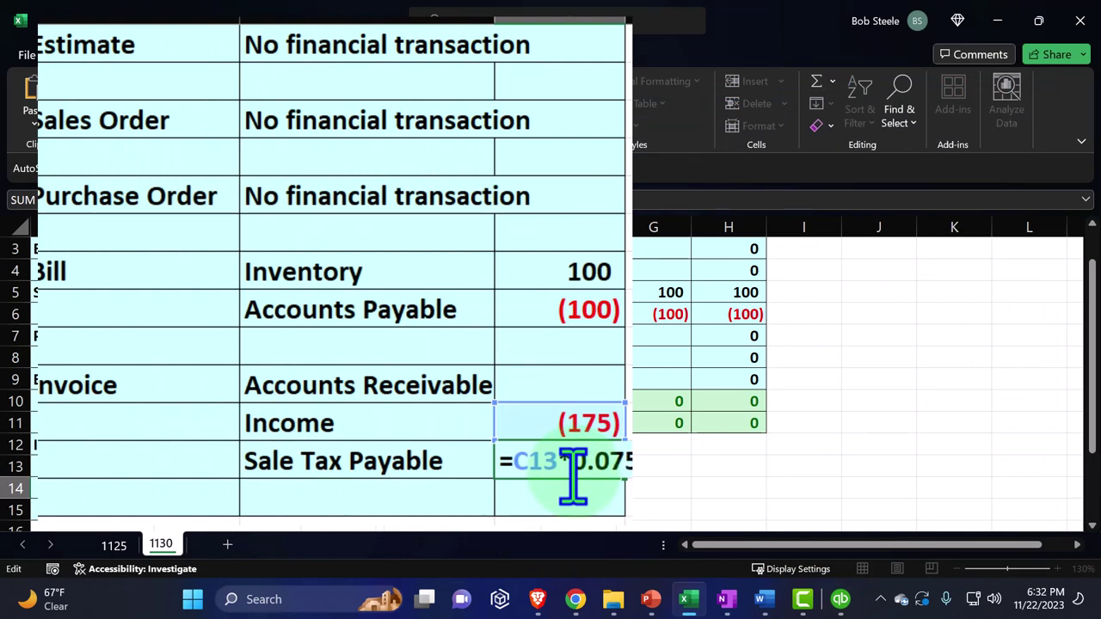
key("Return")
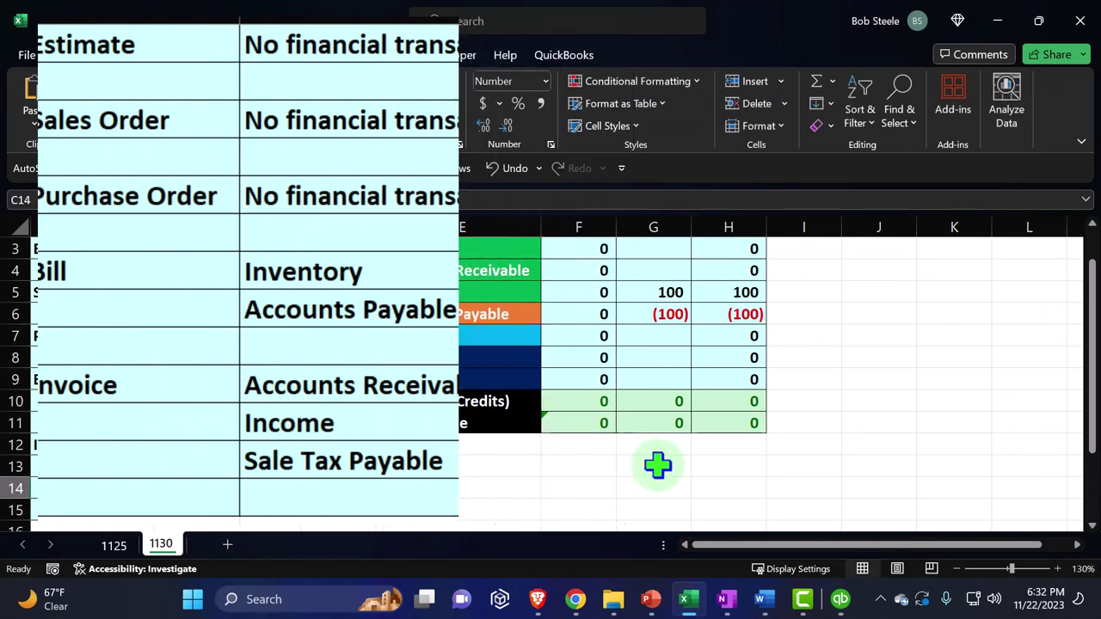
left_click(840, 599)
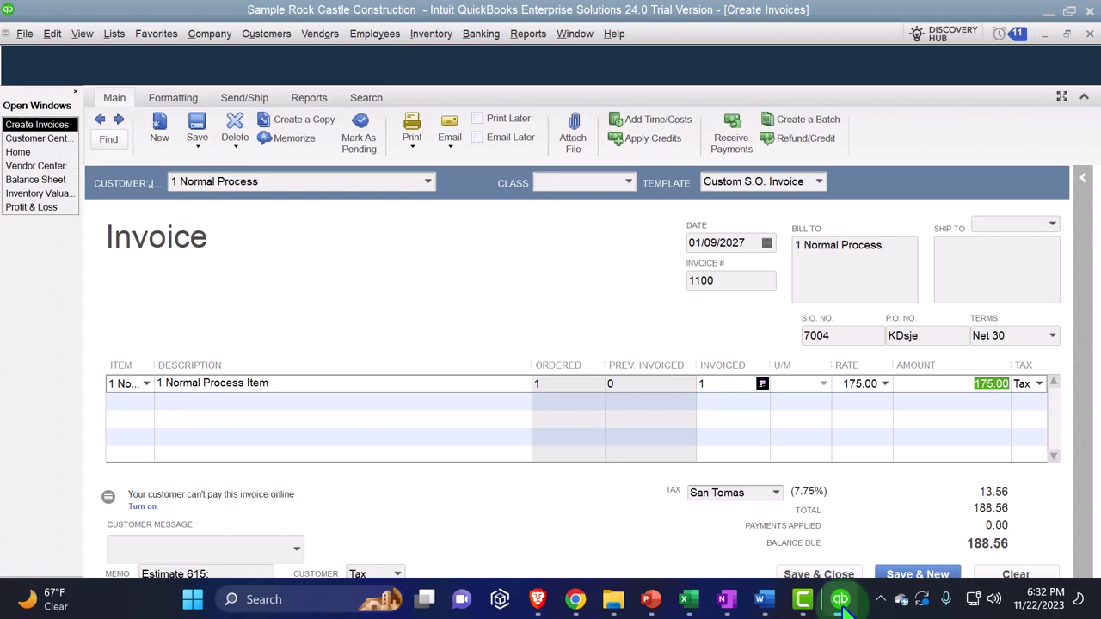
left_click(841, 600)
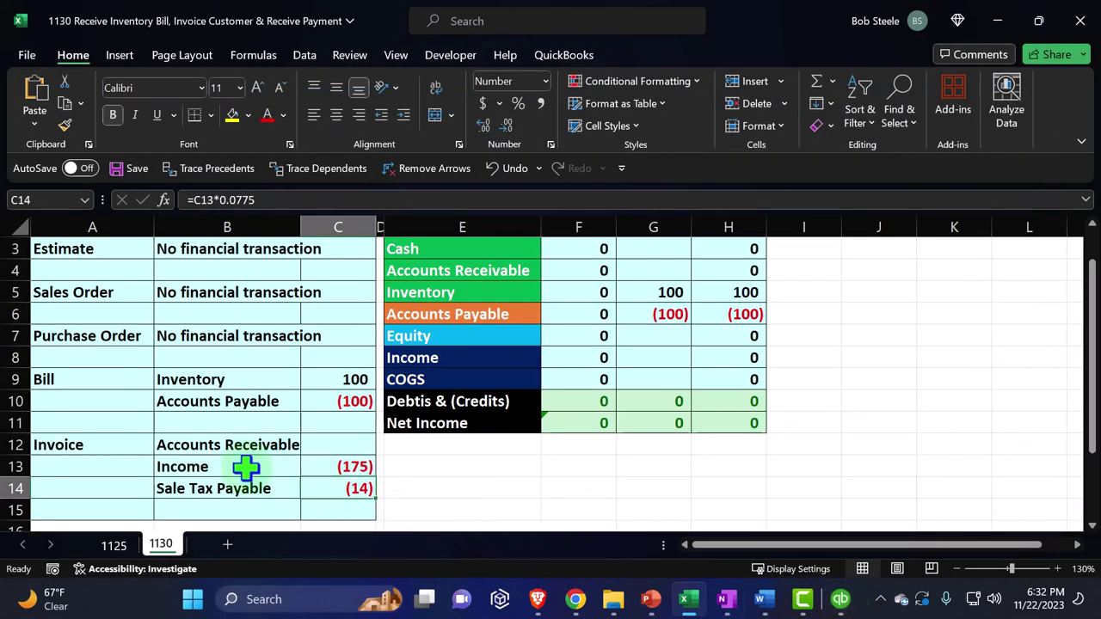
Show two decimal places for the Debit/(Credit) amounts in C3:C15
left_click_drag(342, 248, 327, 506)
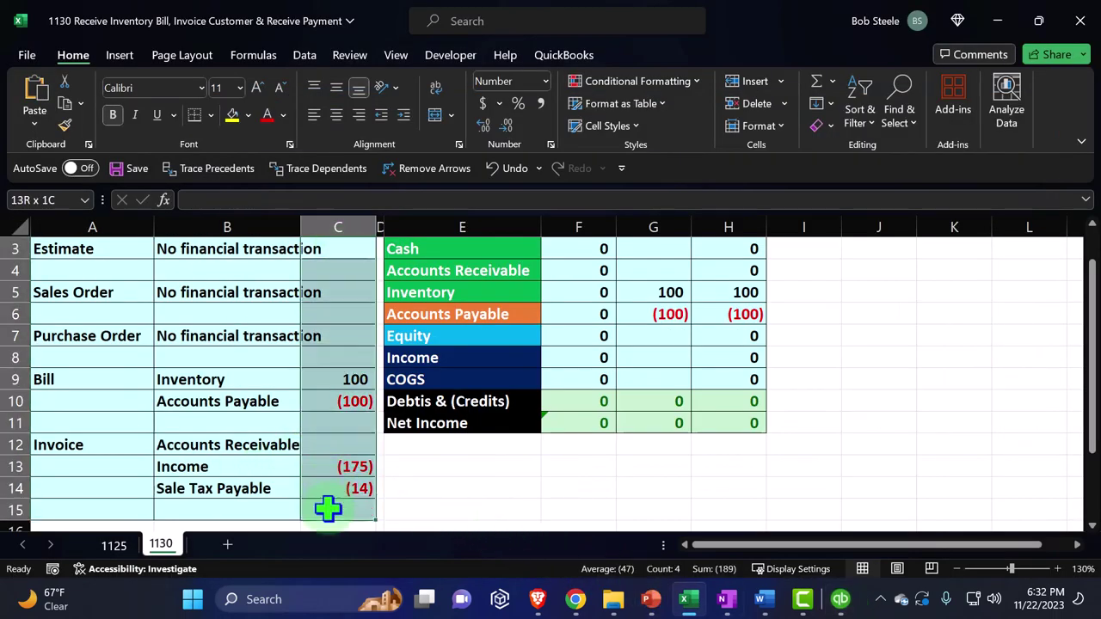
left_click(484, 126)
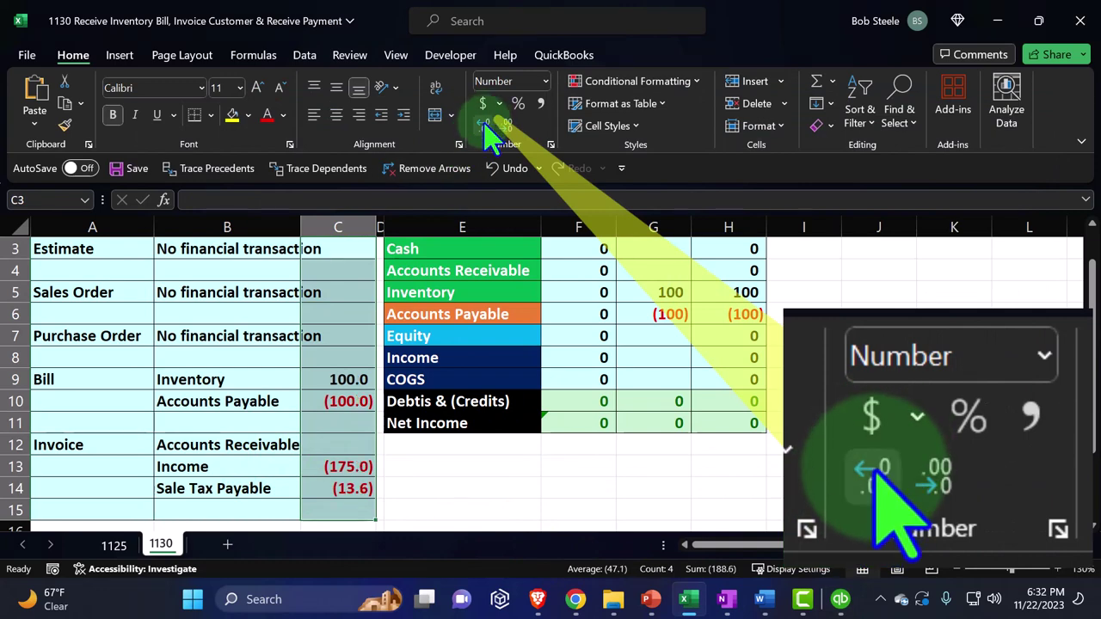
left_click(484, 125)
Show two decimal places for the trial balance amounts in F4:H11
scroll(594, 258, "up", 1)
mouse_move(594, 314)
left_mouse_down()
mouse_move(619, 326)
mouse_move(709, 440)
mouse_move(707, 425)
mouse_move(713, 467)
left_mouse_up()
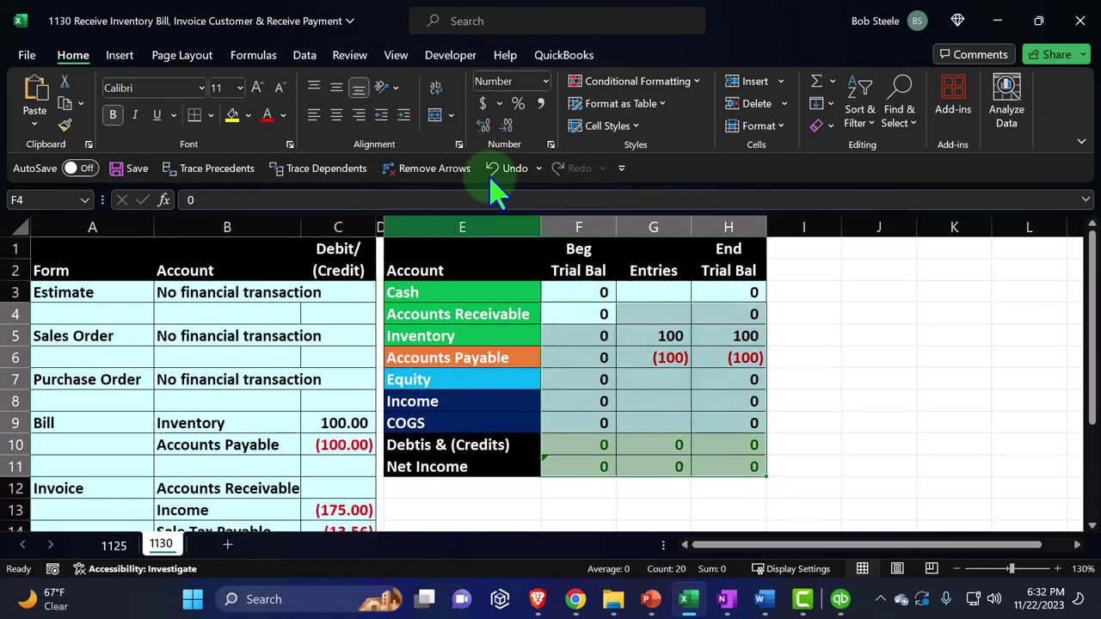
left_click(484, 126)
left_click(483, 126)
left_click(317, 397)
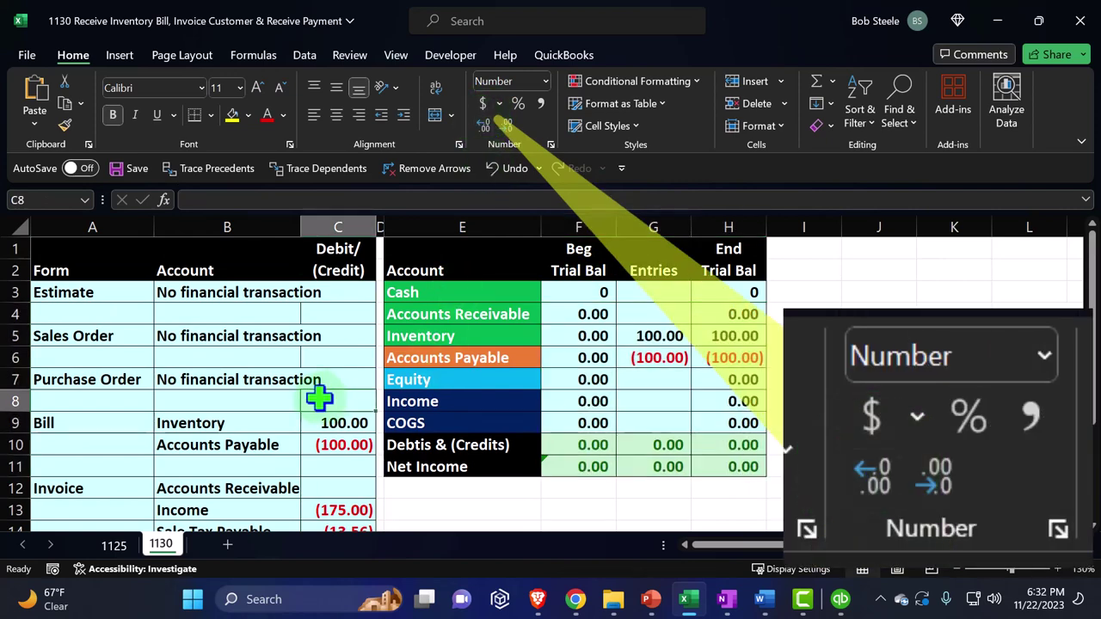
Enter the Accounts Receivable debit in C12 as the negative sum of C13:C14
scroll(335, 439, "down", 1)
left_click(336, 422)
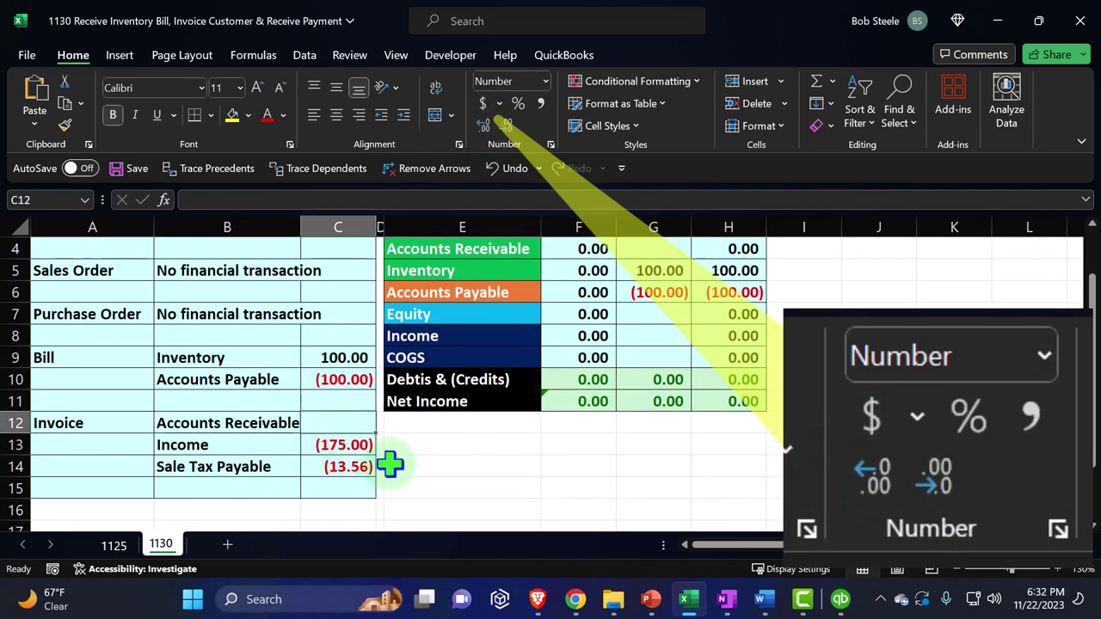
type("-sum(")
left_click_drag(370, 445, 389, 465)
key("Return")
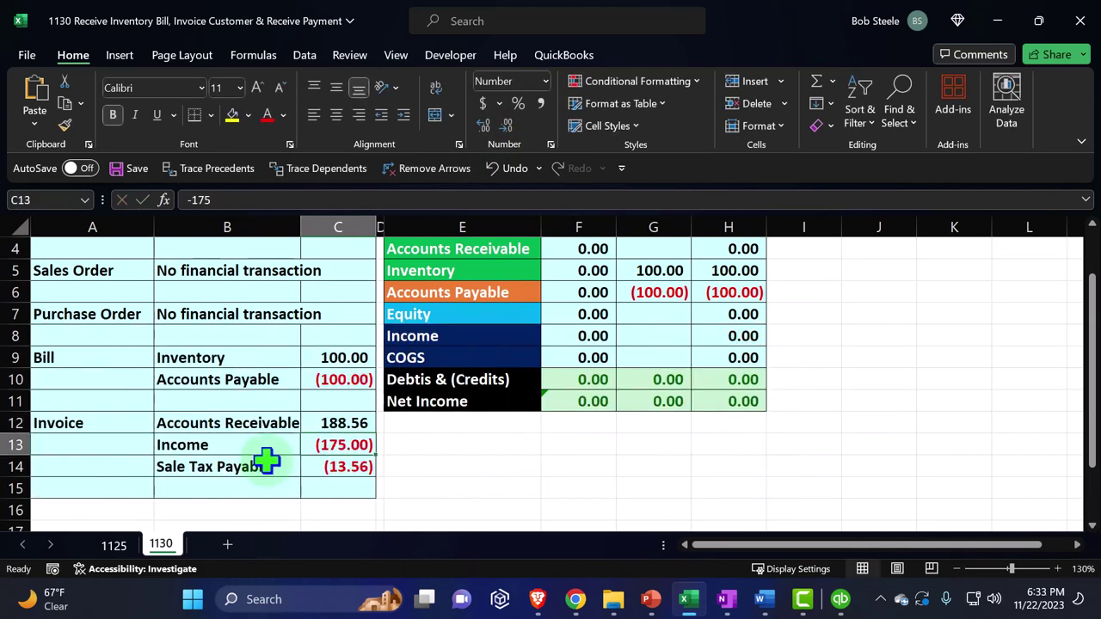
Copy the formatting of A15:C15 onto the blank journal rows below, starting at A16
left_click_drag(93, 482, 313, 483)
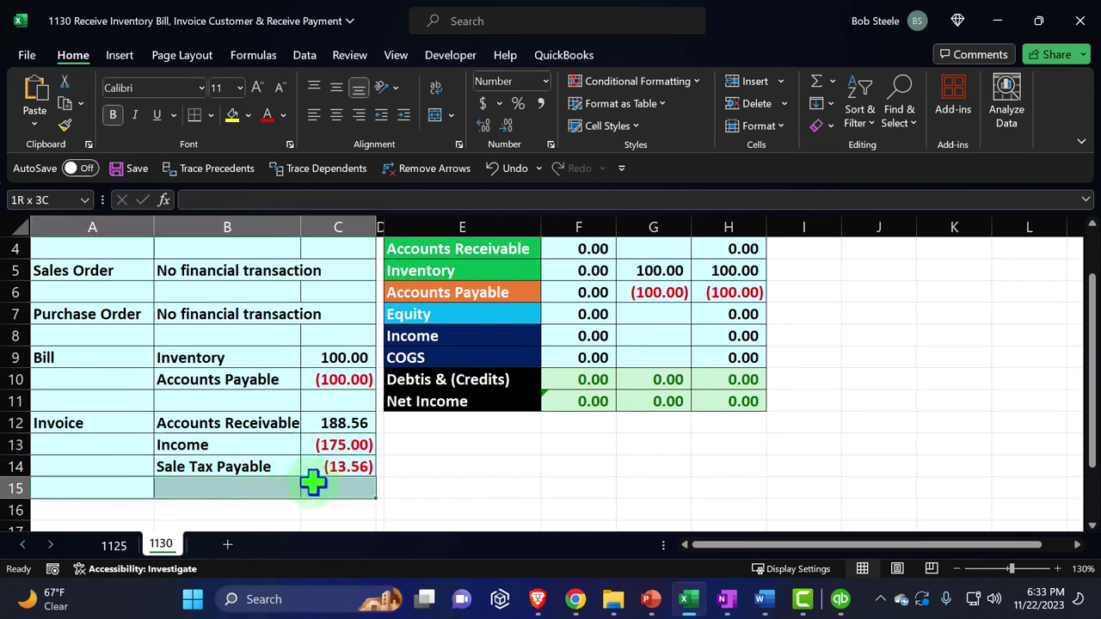
left_click(65, 125)
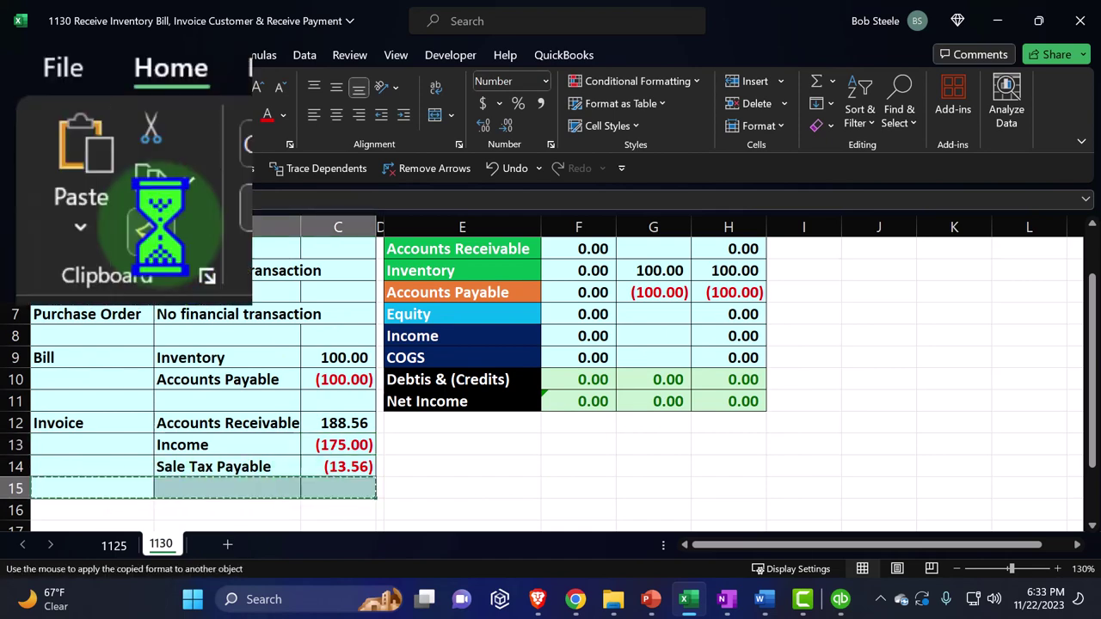
scroll(118, 388, "down", 2)
left_click_drag(118, 387, 307, 442)
scroll(307, 442, "down", 2)
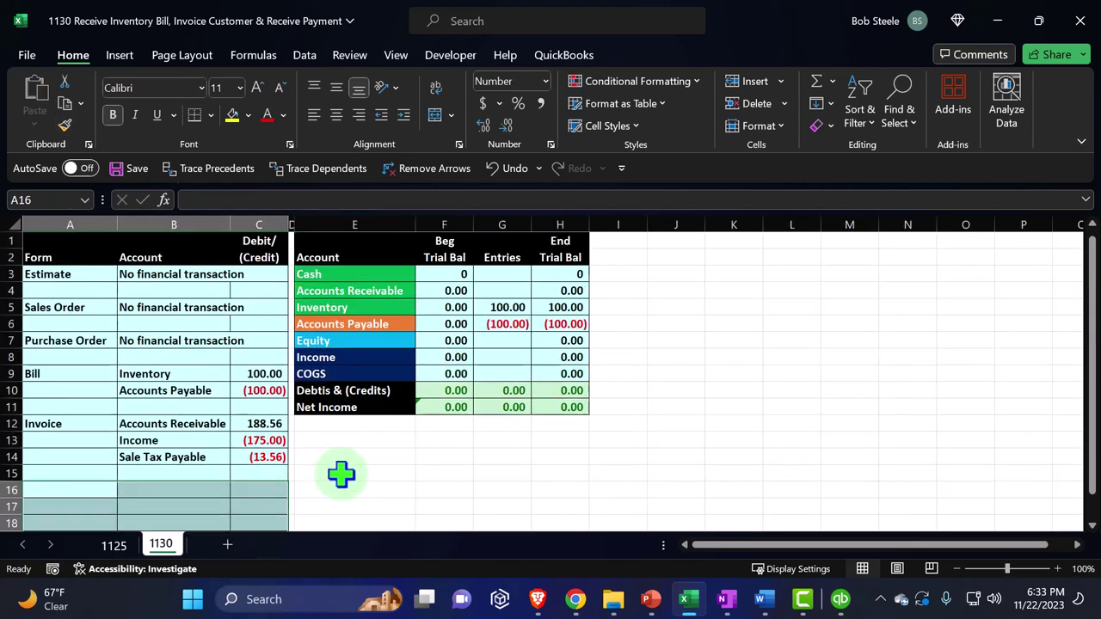
Link B16 to the COGS account name in E9 for the invoice's cost entry
left_click(143, 491)
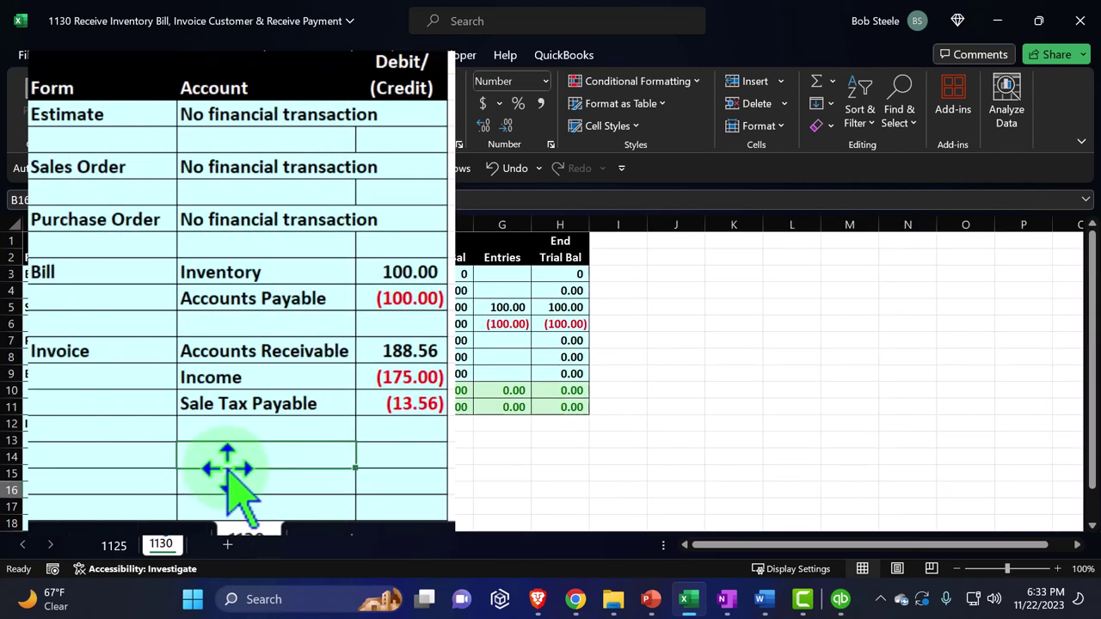
type("C")
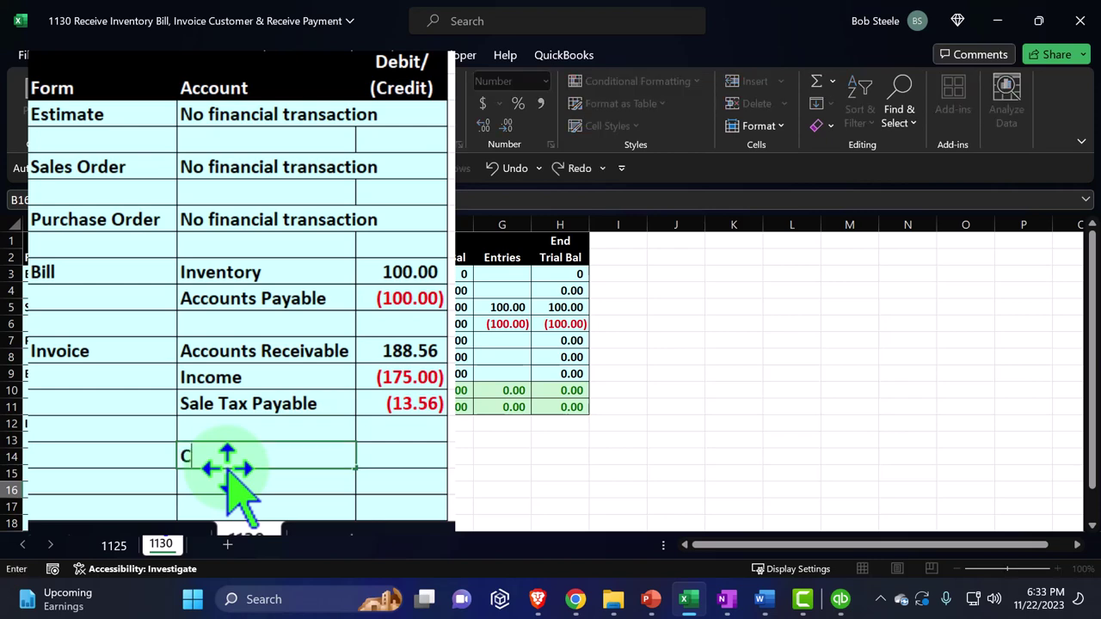
key("Right")
key("Right")
key("Right")
key("Up")
key("Up")
key("Up")
key("Up")
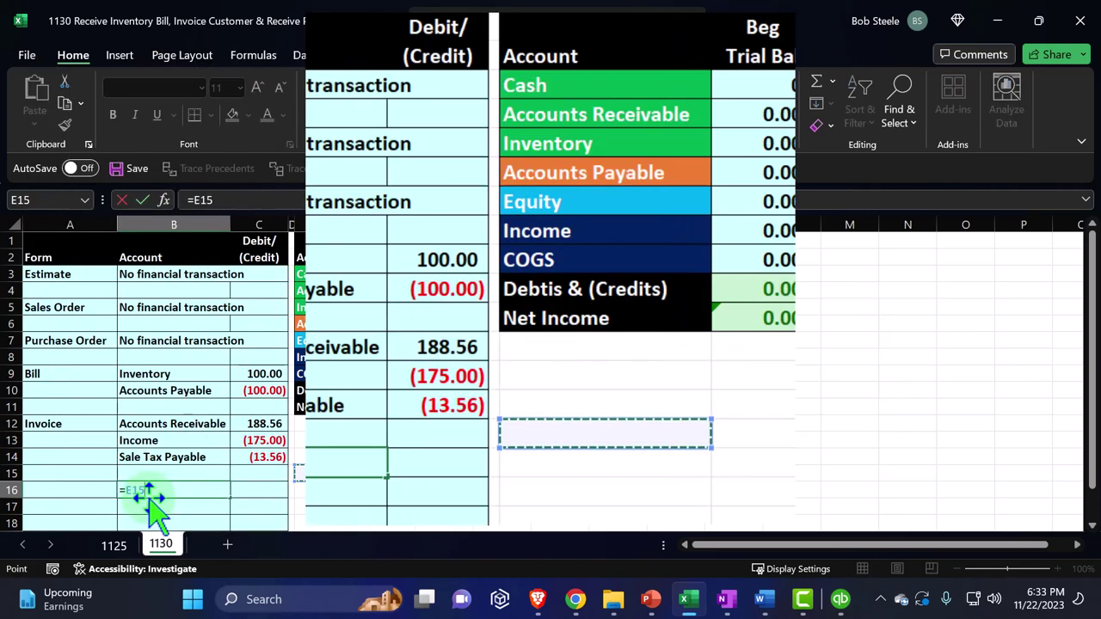
key("Up")
key("Up")
key("Return")
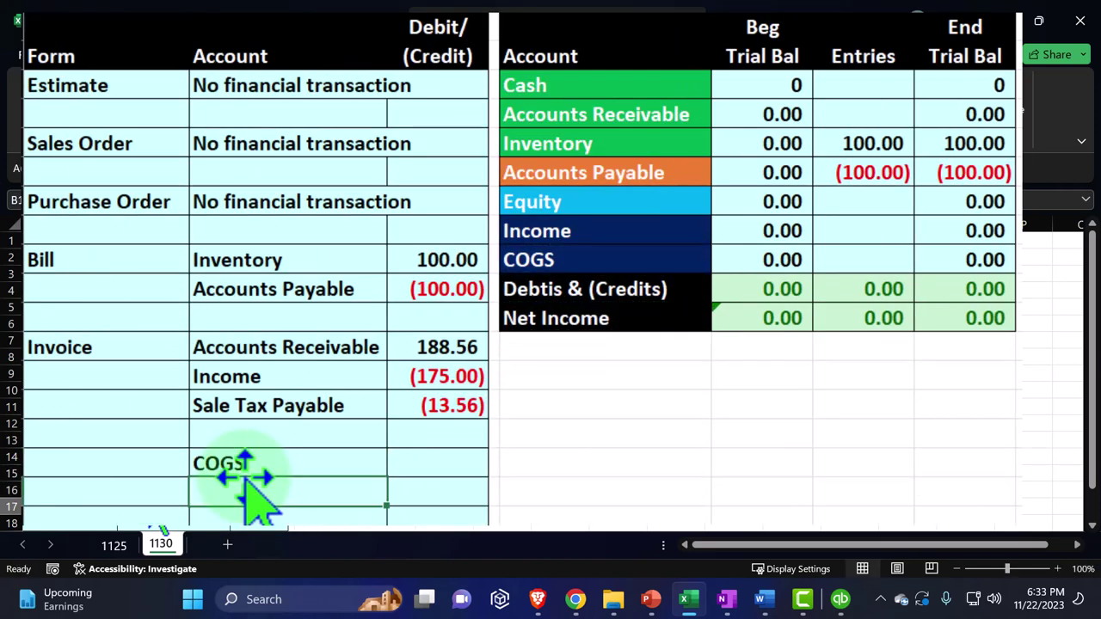
Link B17 to the Inventory account name in E5 for the invoice's cost entry
type("=")
key("Right")
key("Right")
key("Right")
key("Up")
key("Up")
key("Up")
key("Up")
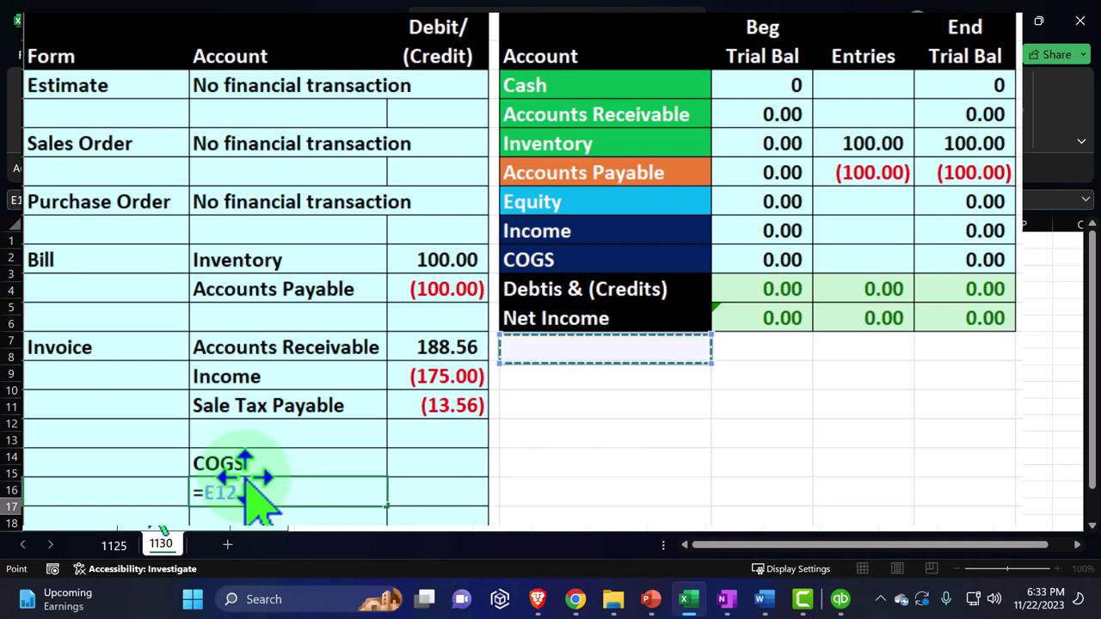
key("Up")
key("Up")
key("Up")
key("Up")
key("Up")
key("Up")
key("Up")
key("Return")
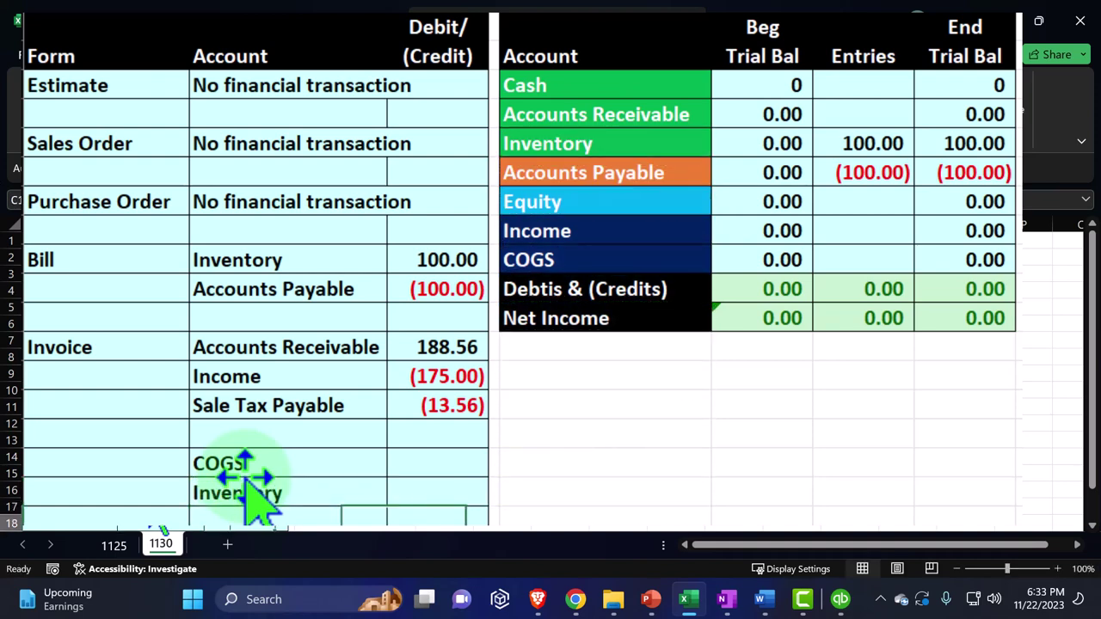
Enter the COGS debit of 100 in C16
key("Right")
key("Up")
key("Up")
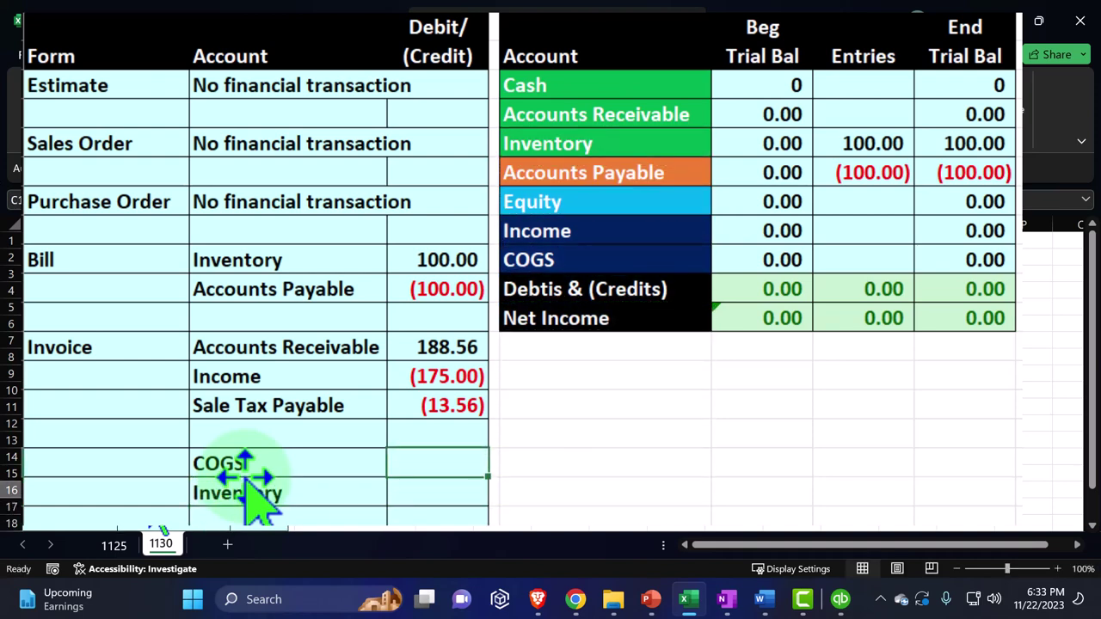
type("100")
key("Return")
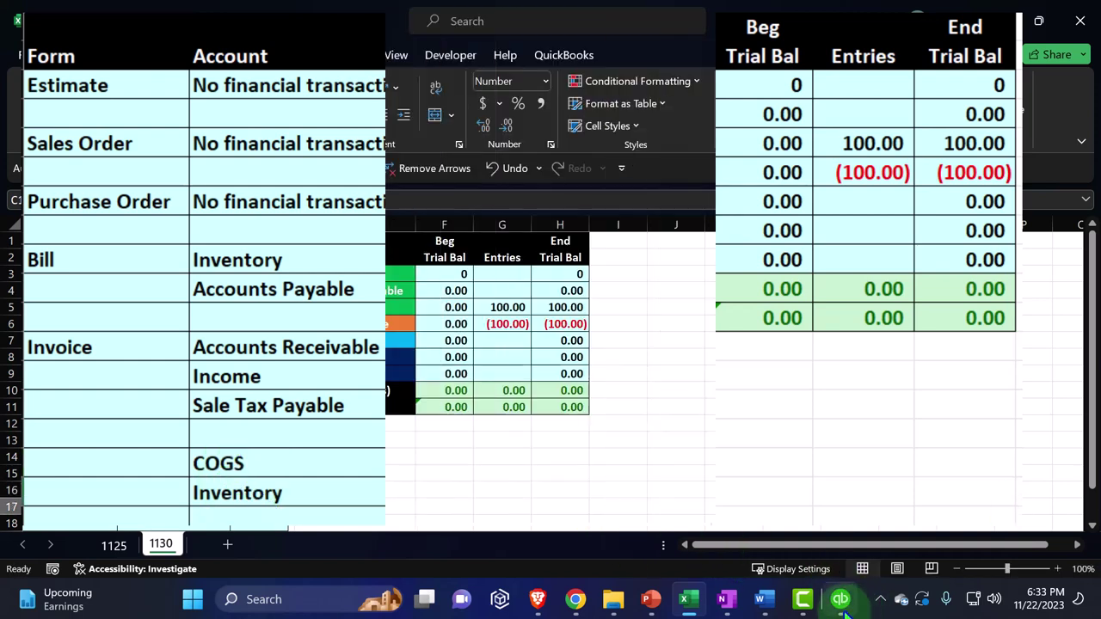
Check the invoice in QuickBooks, return to Excel and enter the Inventory credit in C17 as the negative of C16
left_click(841, 600)
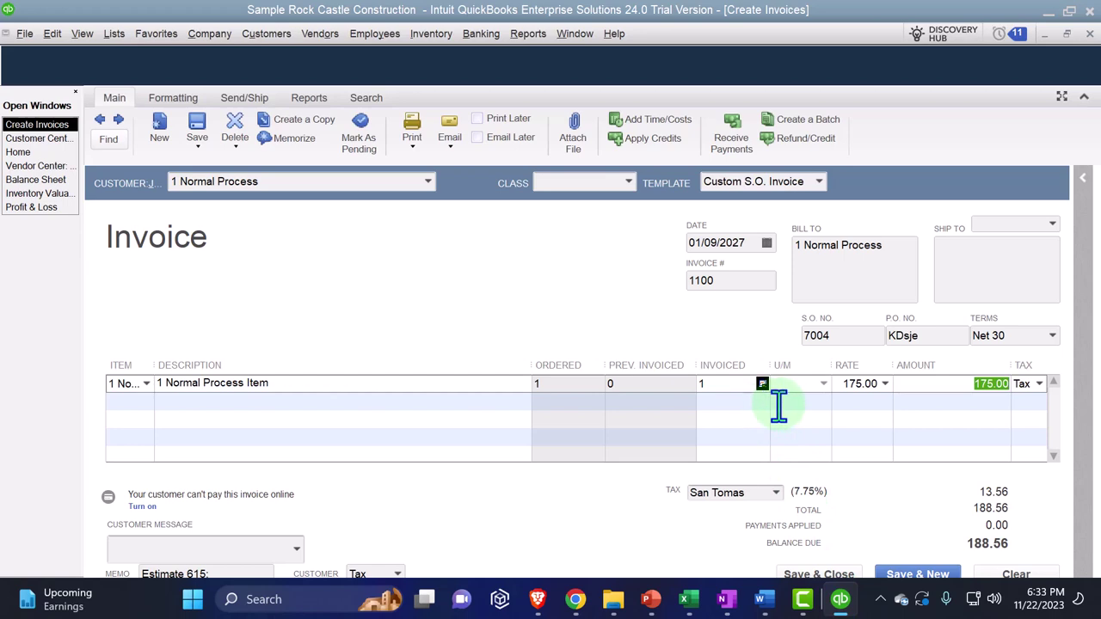
left_click(841, 599)
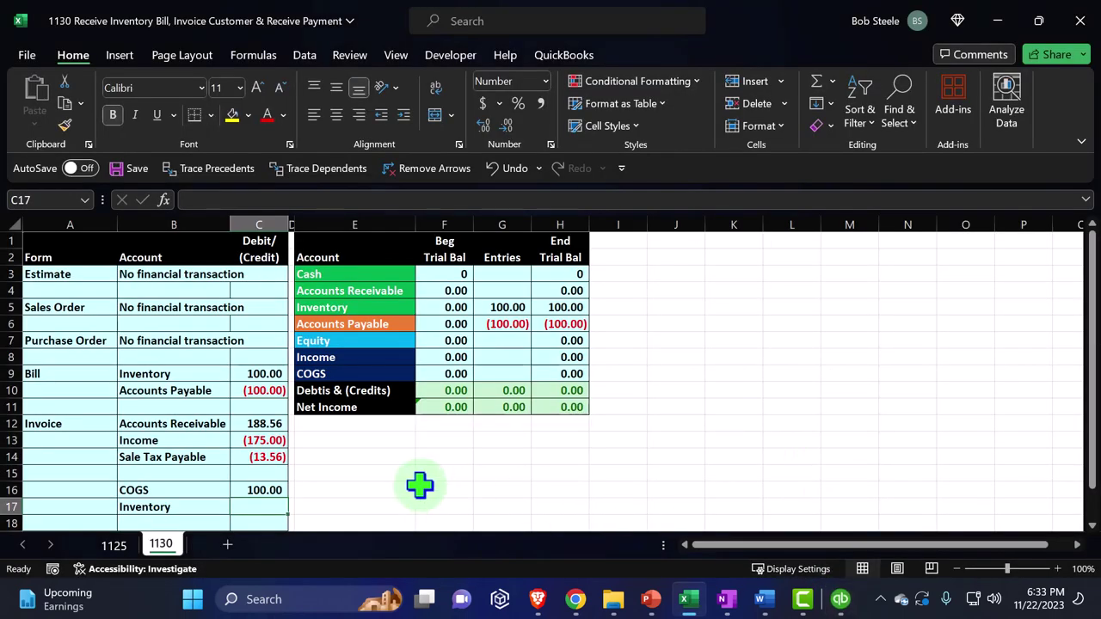
type("-1")
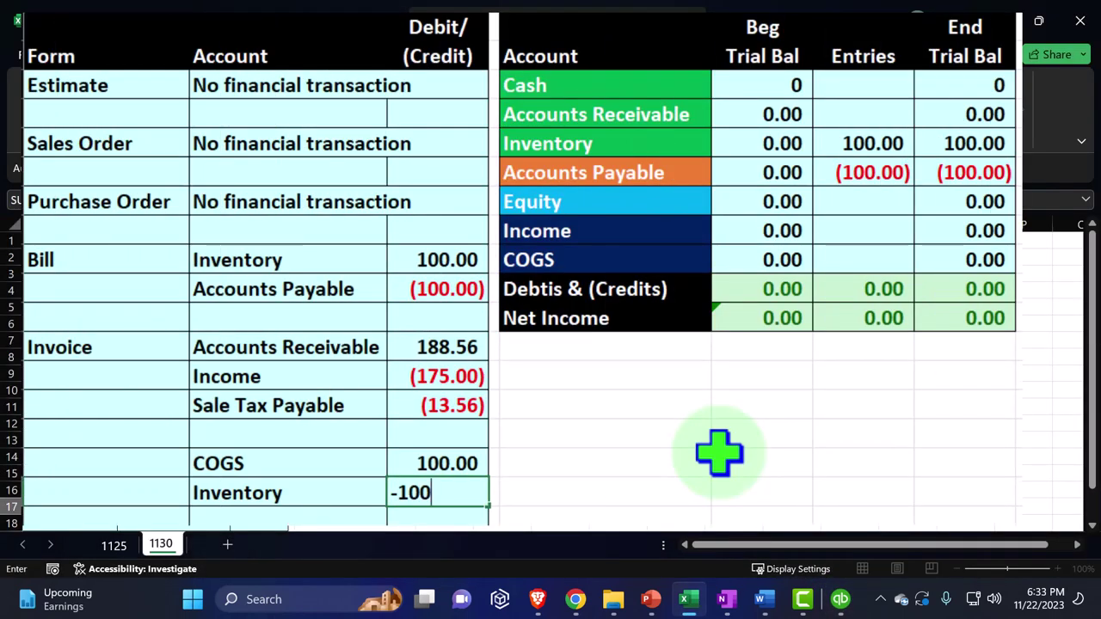
type("00")
key("BackSpace")
key("BackSpace")
key("BackSpace")
key("Up")
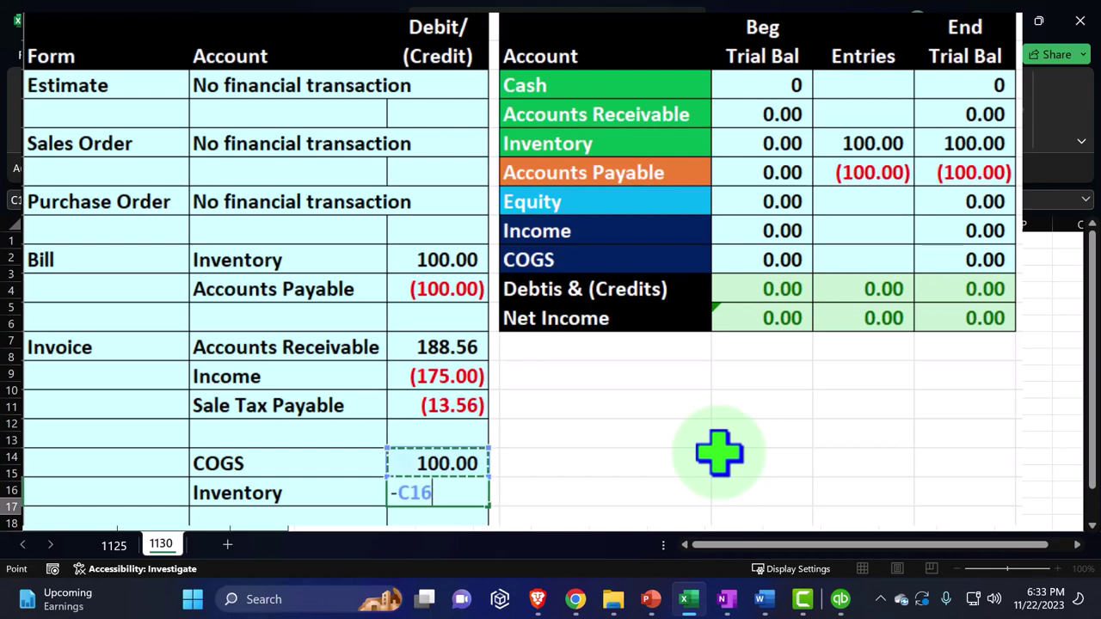
key("Return")
left_click(419, 484)
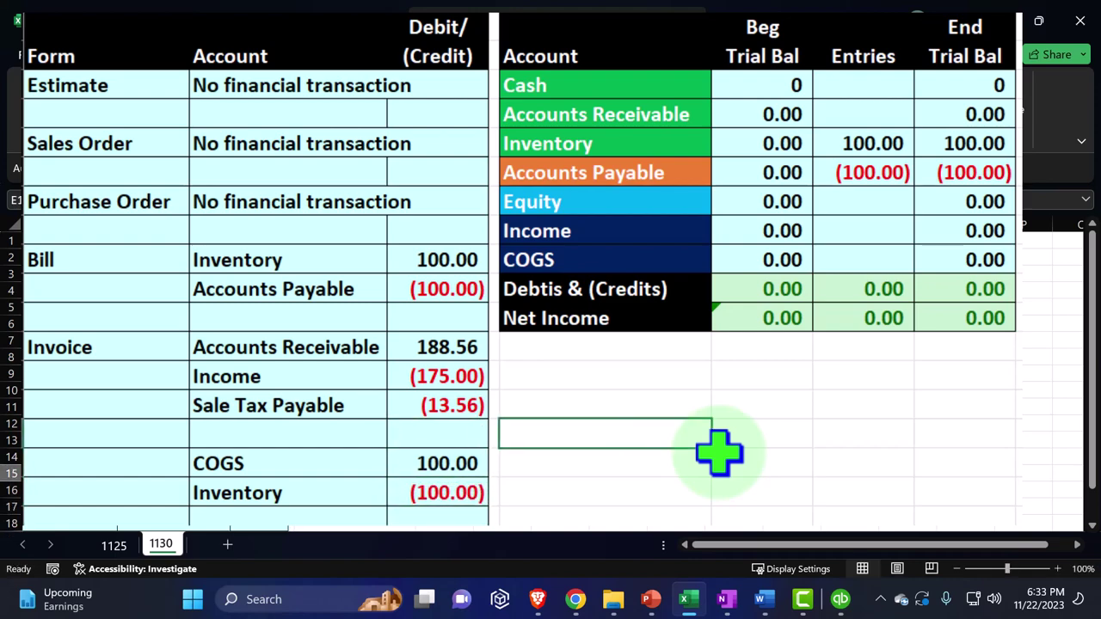
Post the invoice's Accounts Receivable debit to the trial balance by linking entries cell G4 to C12
left_click_drag(233, 418, 268, 421)
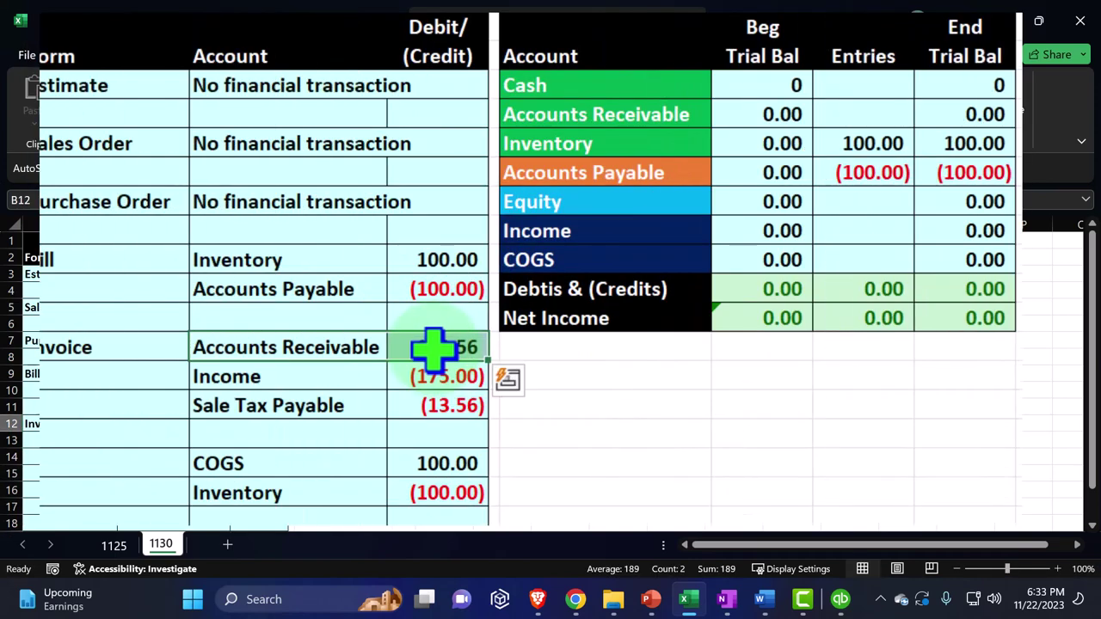
left_click(859, 112)
type("=")
key("Down")
key("Down")
key("Down")
key("Down")
key("Down")
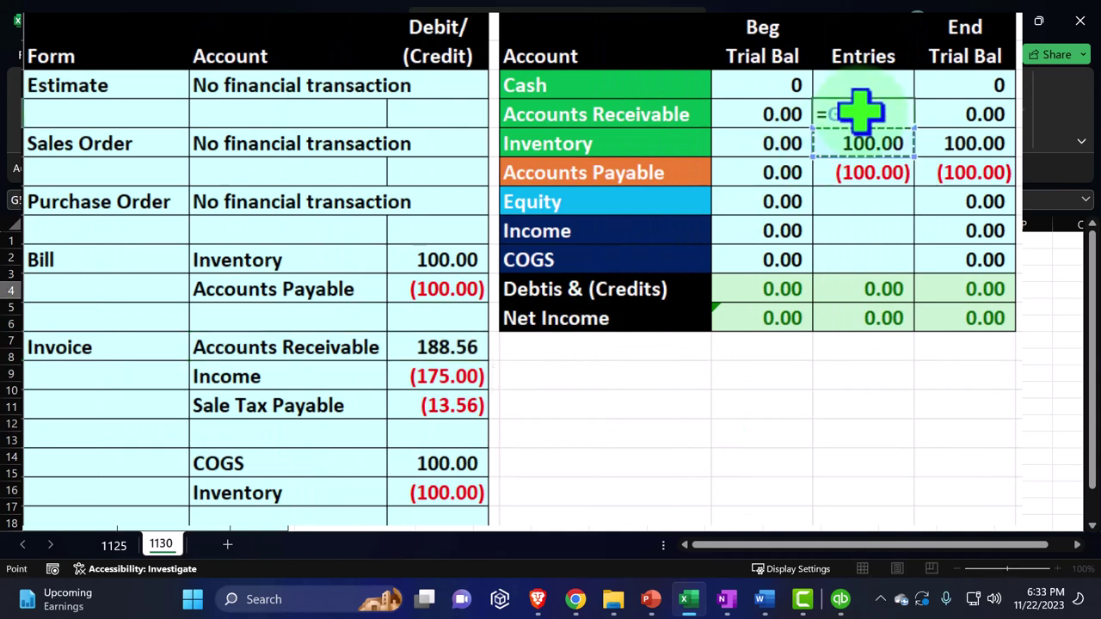
key("Left")
key("Left")
key("Left")
key("Left")
key("Down")
key("Down")
key("Down")
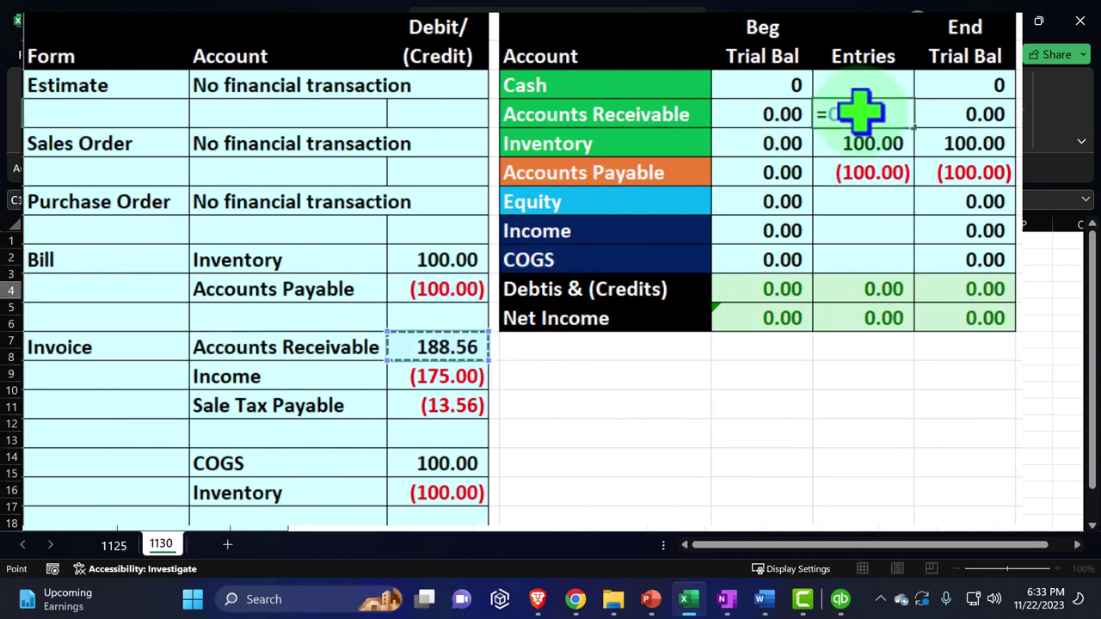
key("Return")
Post the invoice's Income credit to the trial balance by linking entries cell G8 to C13
key("Down")
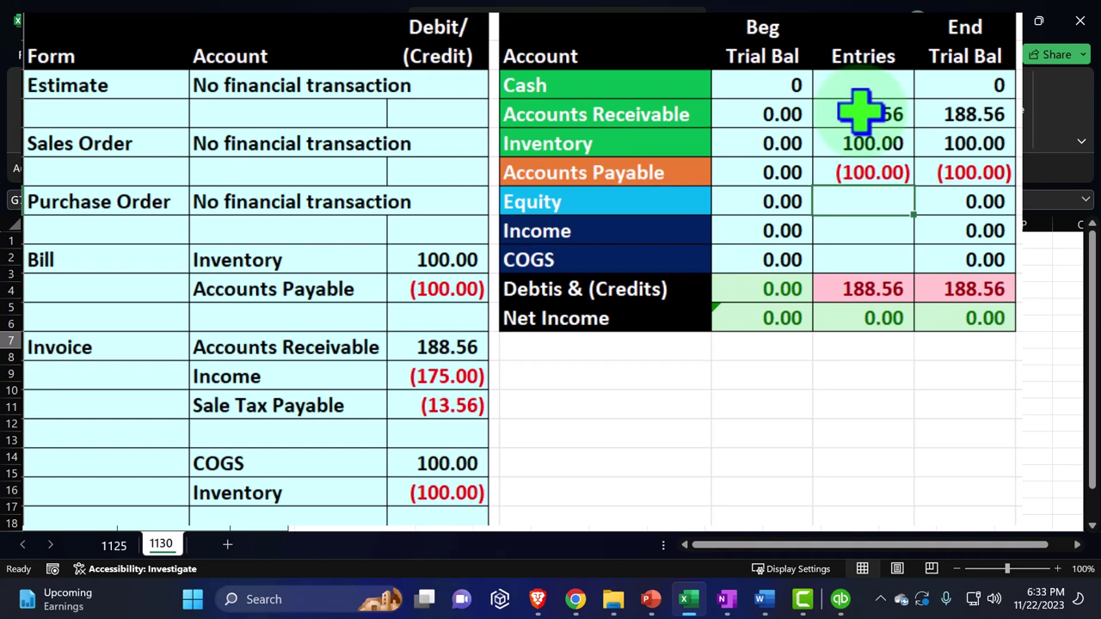
key("Return")
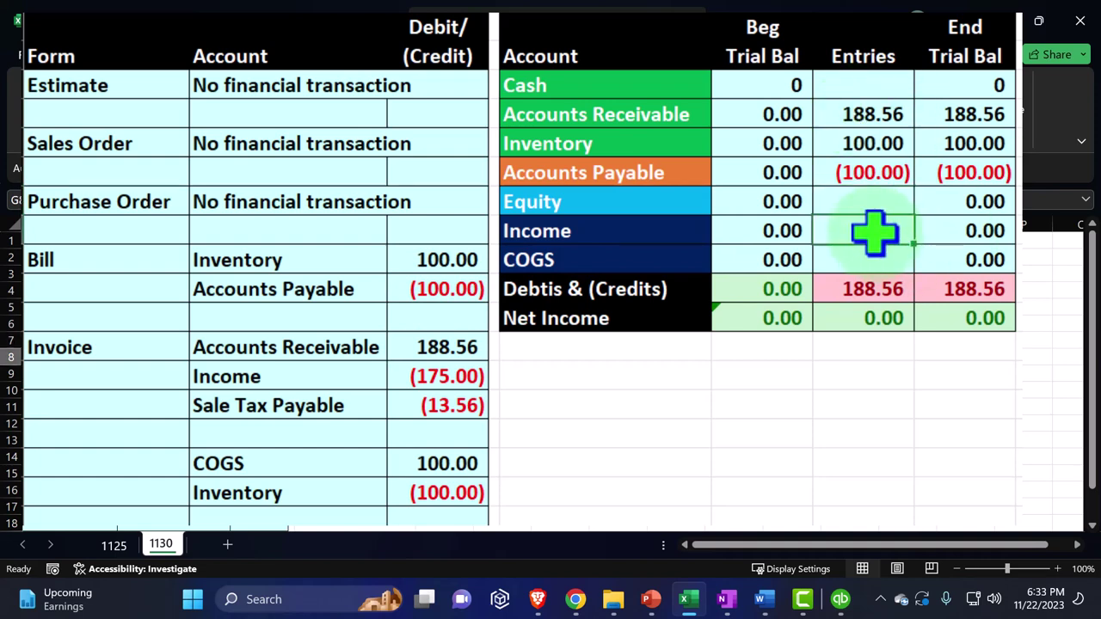
type("=")
key("Down")
key("Down")
key("Down")
key("Down")
key("Down")
key("Left")
key("Left")
key("Left")
key("Left")
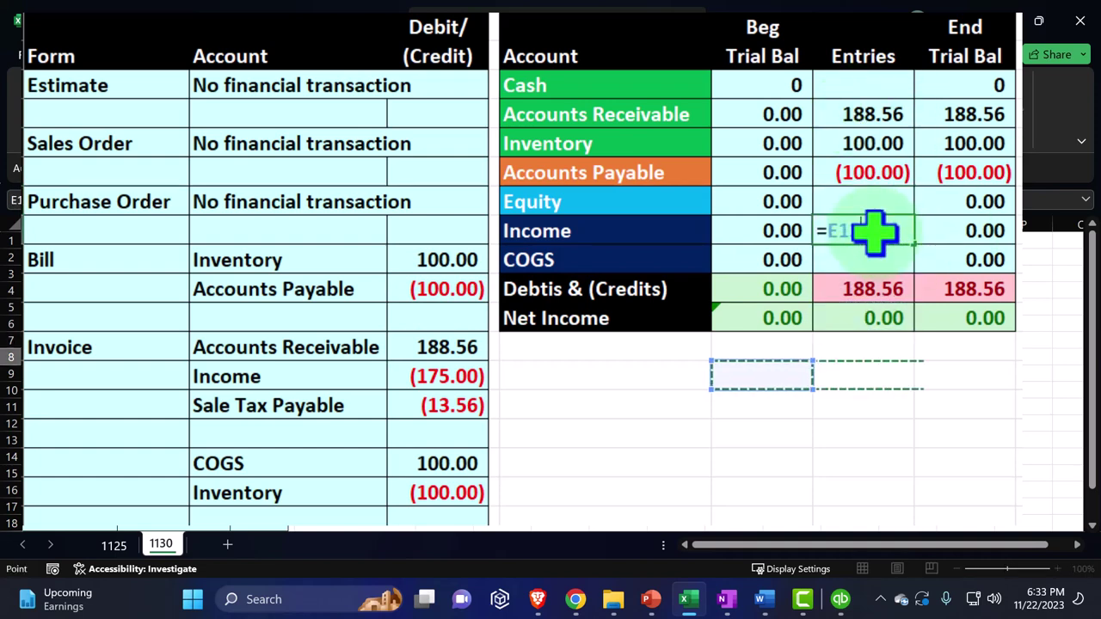
key("Return")
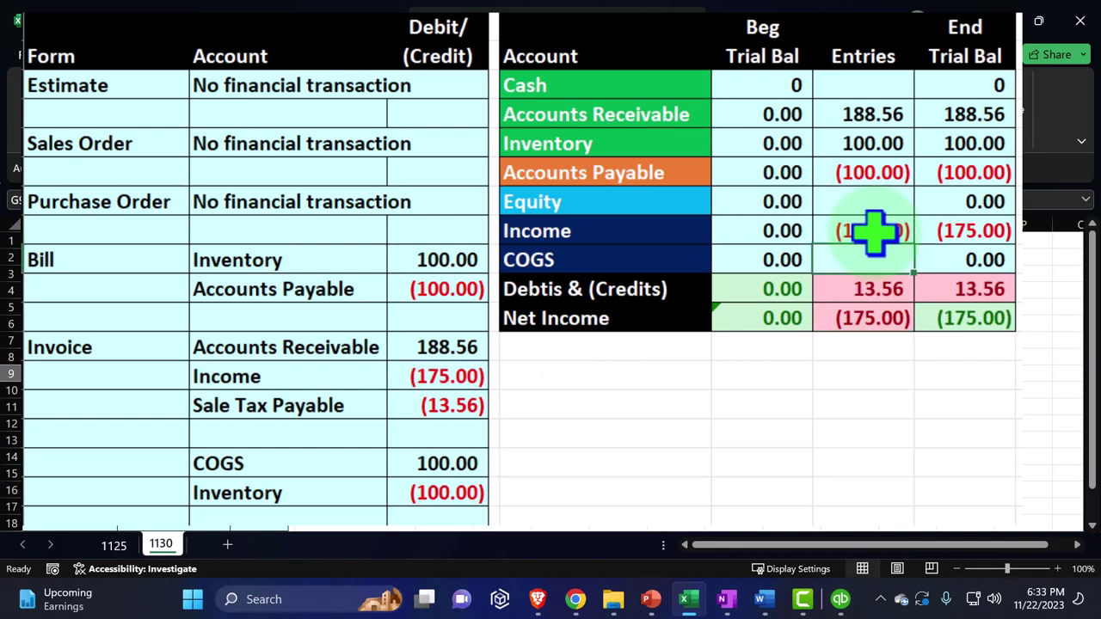
Shift the trial balance block from Equity through Net Income down one row and copy the Accounts Payable row's formatting to E7:H7
left_click(586, 177)
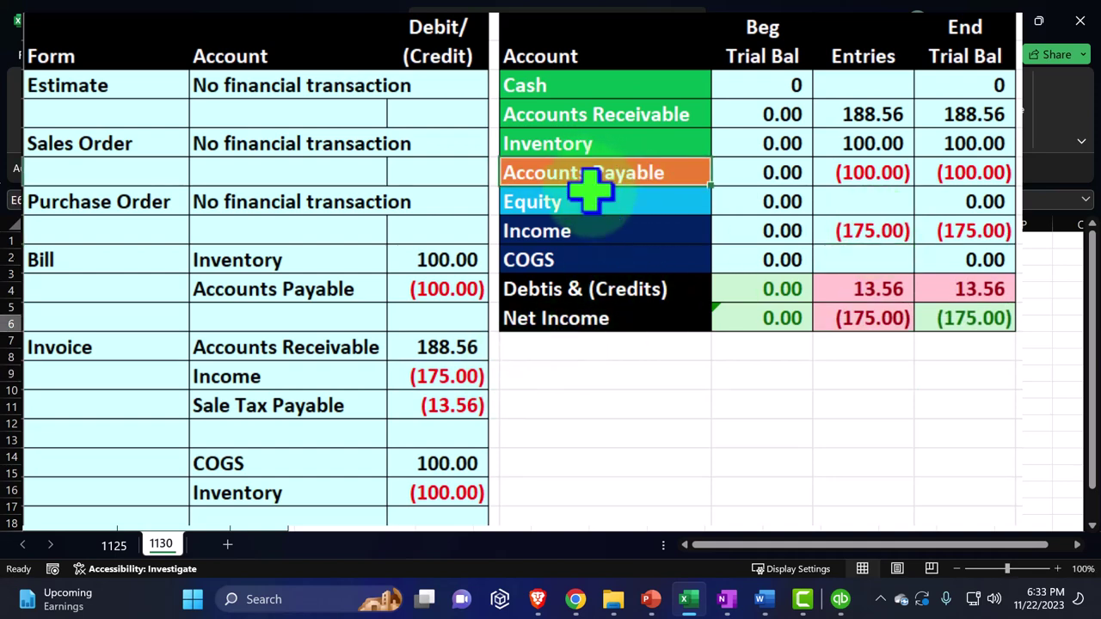
left_click_drag(590, 196, 949, 312)
left_click_drag(876, 341, 873, 370)
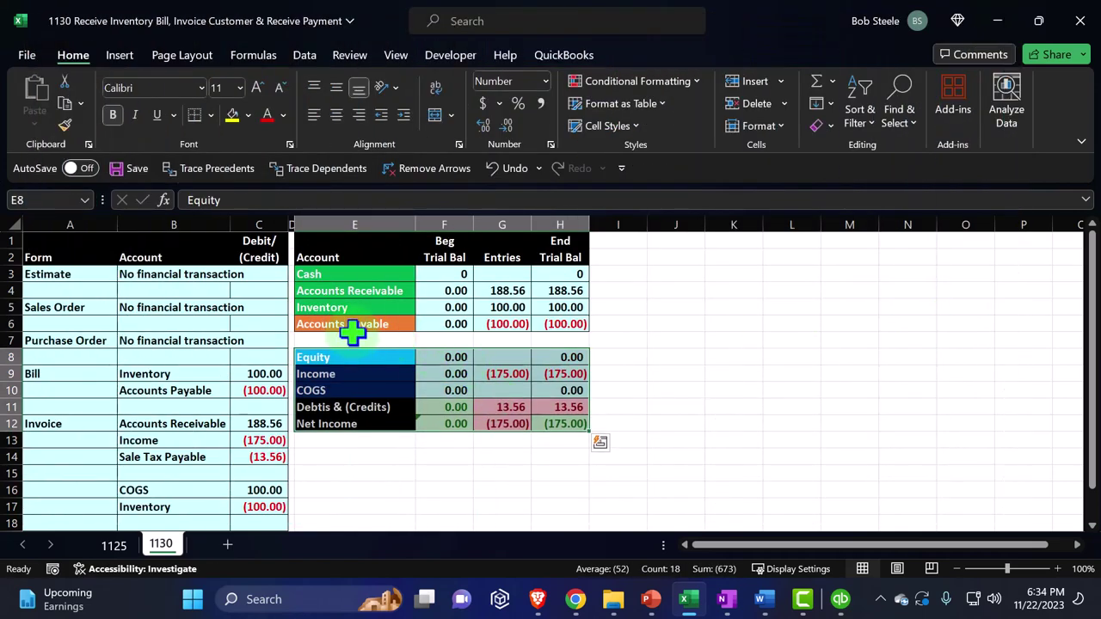
left_click_drag(352, 333, 554, 322)
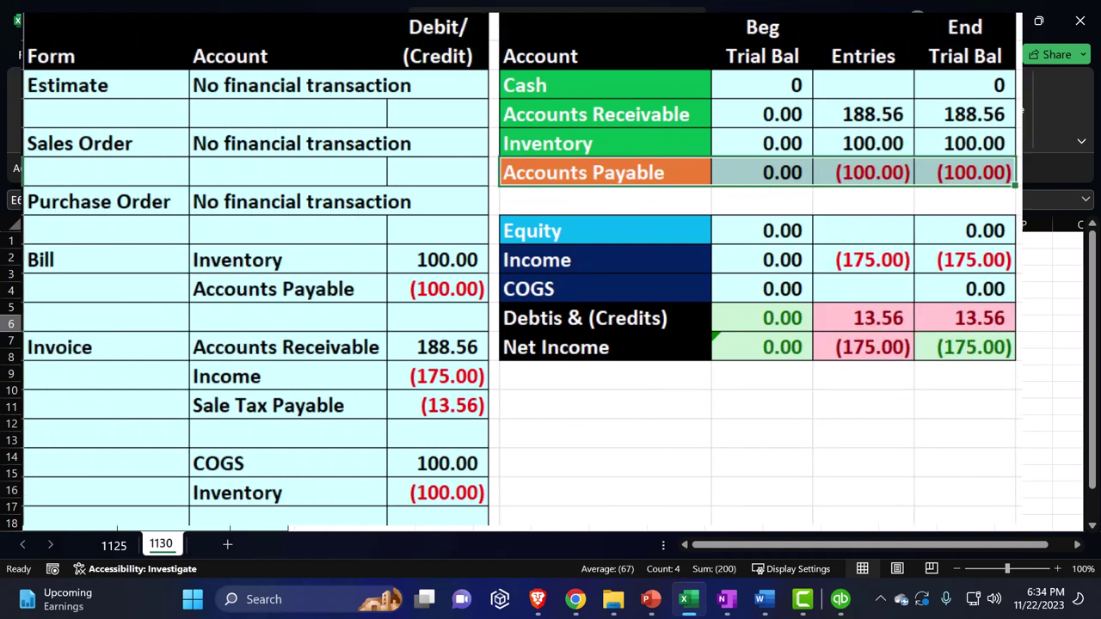
left_click_drag(602, 201, 963, 201)
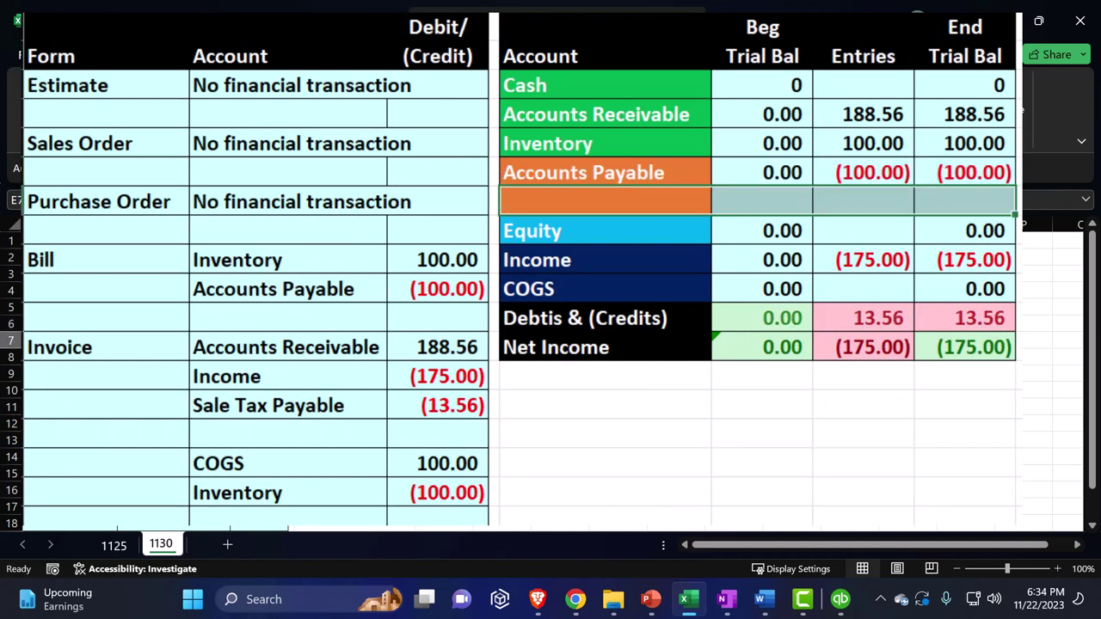
Fill in row 7 as Sales Tax Payable with a beginning balance of 0 and the ending balance formula copied from H6
left_click(493, 201)
type("Sales Tax Paya")
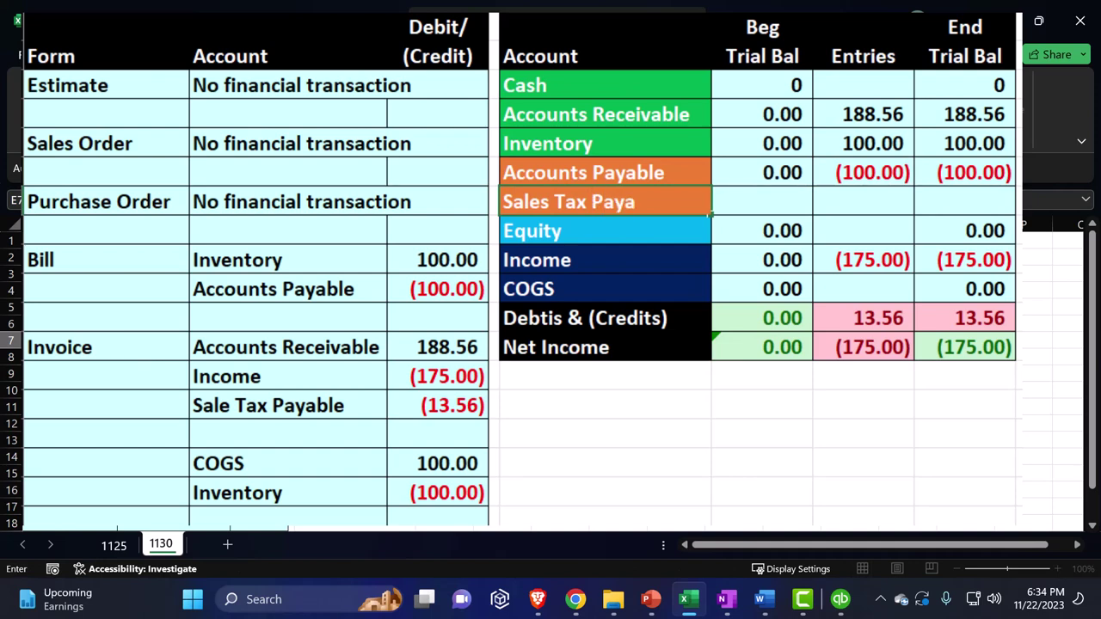
type("ble")
key("Tab")
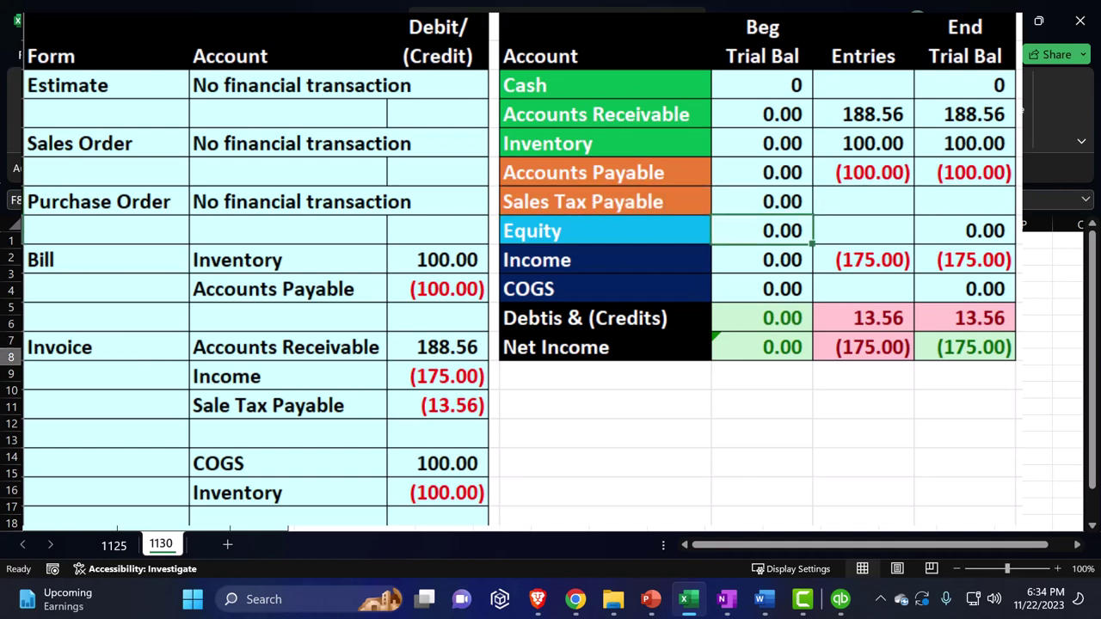
left_click(997, 172)
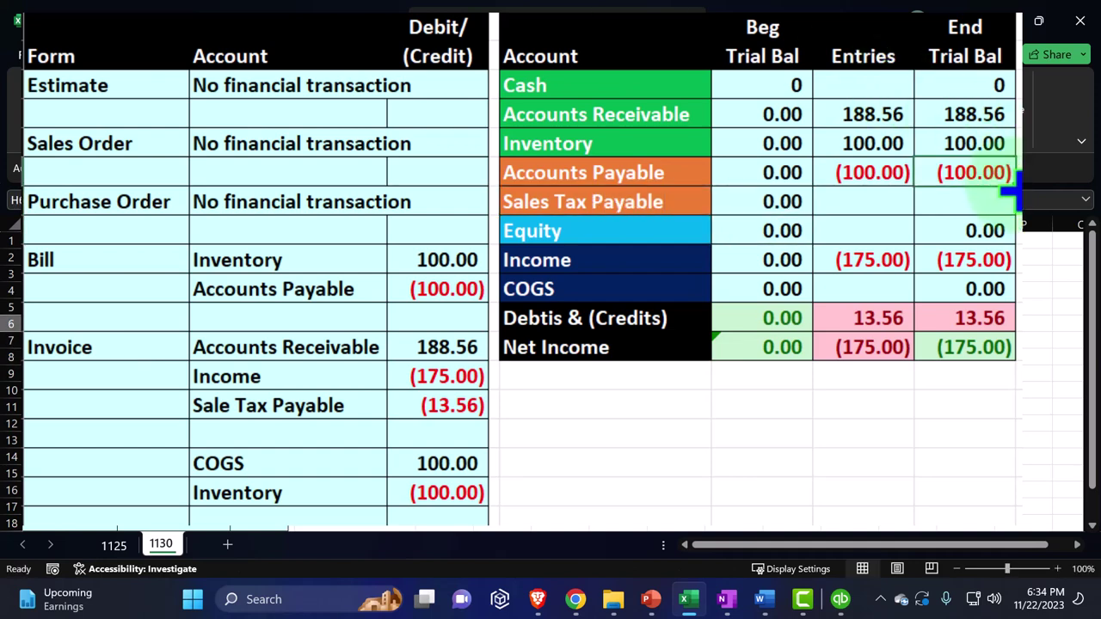
left_click_drag(1012, 188, 1012, 212)
Post the invoice's sales tax credit to Sales Tax Payable by linking entries cell G7 to C14
left_click(864, 201)
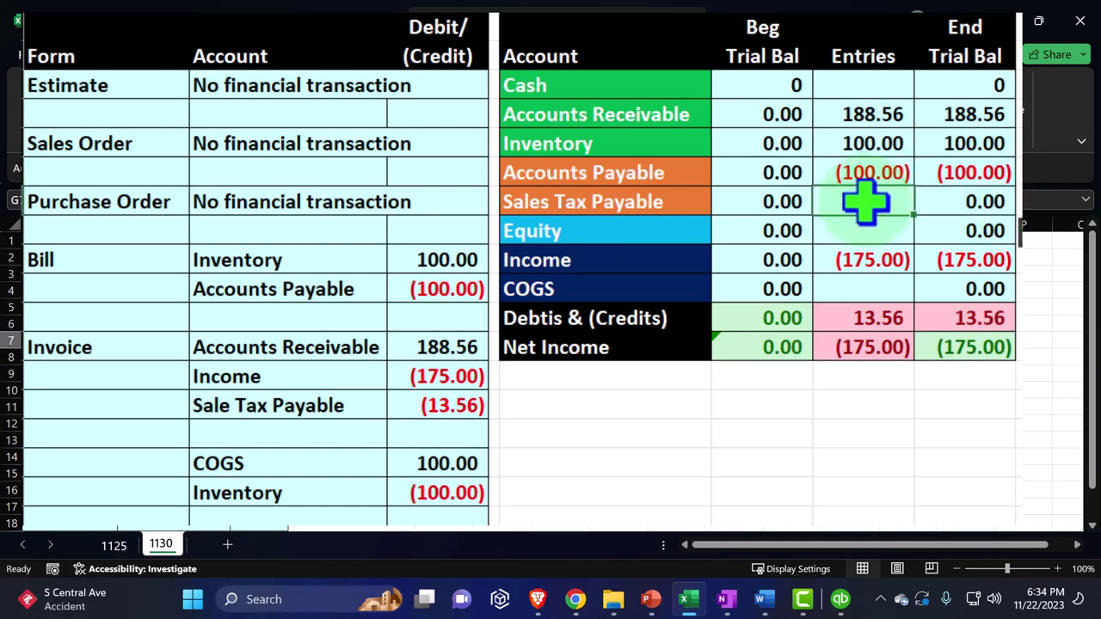
key("Down")
key("Left")
key("Left")
key("Left")
key("Down")
key("Down")
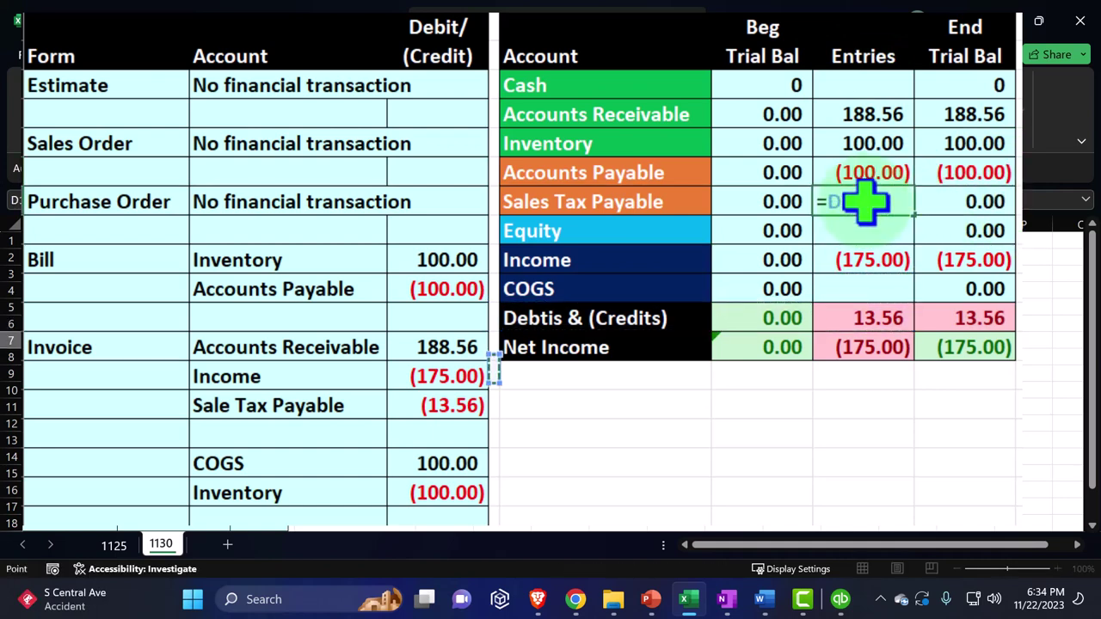
key("Return")
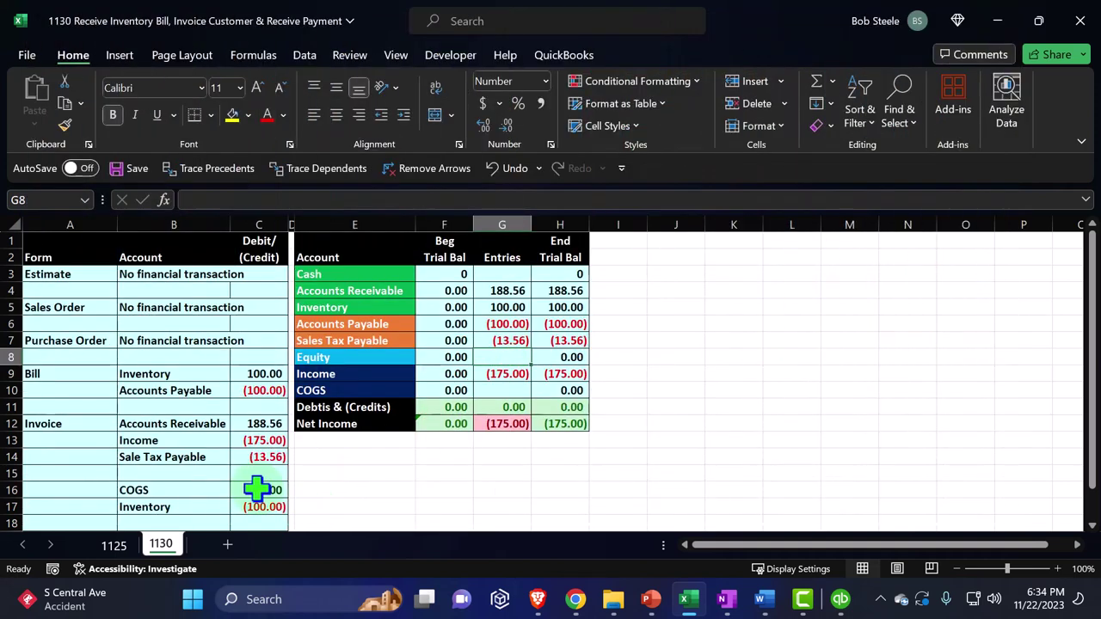
Post the invoice's cost of goods sold debit by linking the COGS entries cell G10 to C16
type("=")
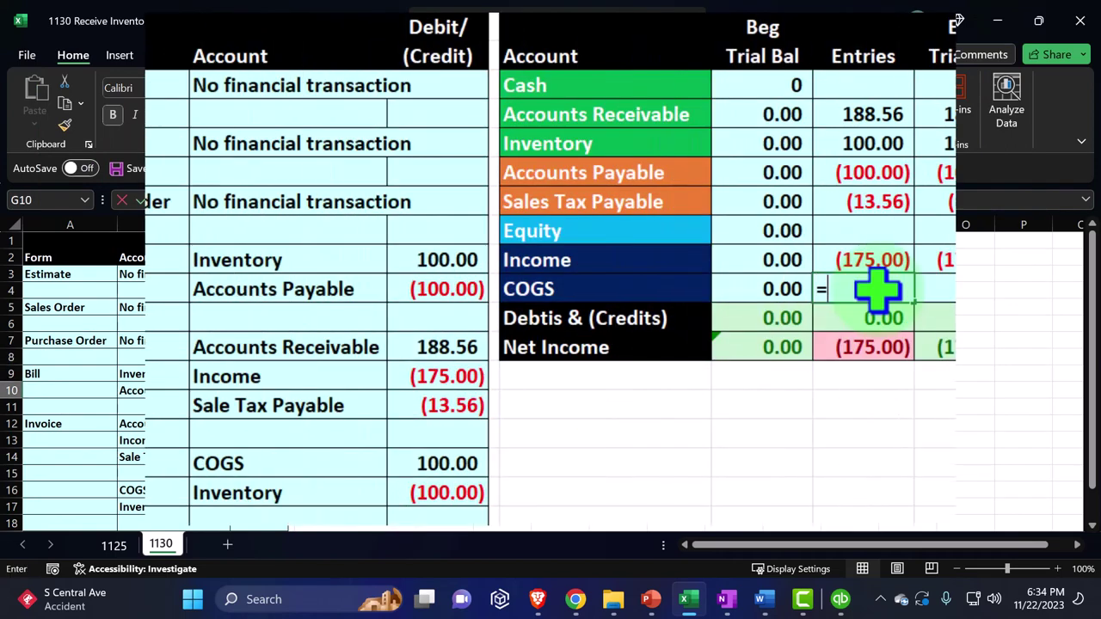
key("Left")
key("Left")
key("Left")
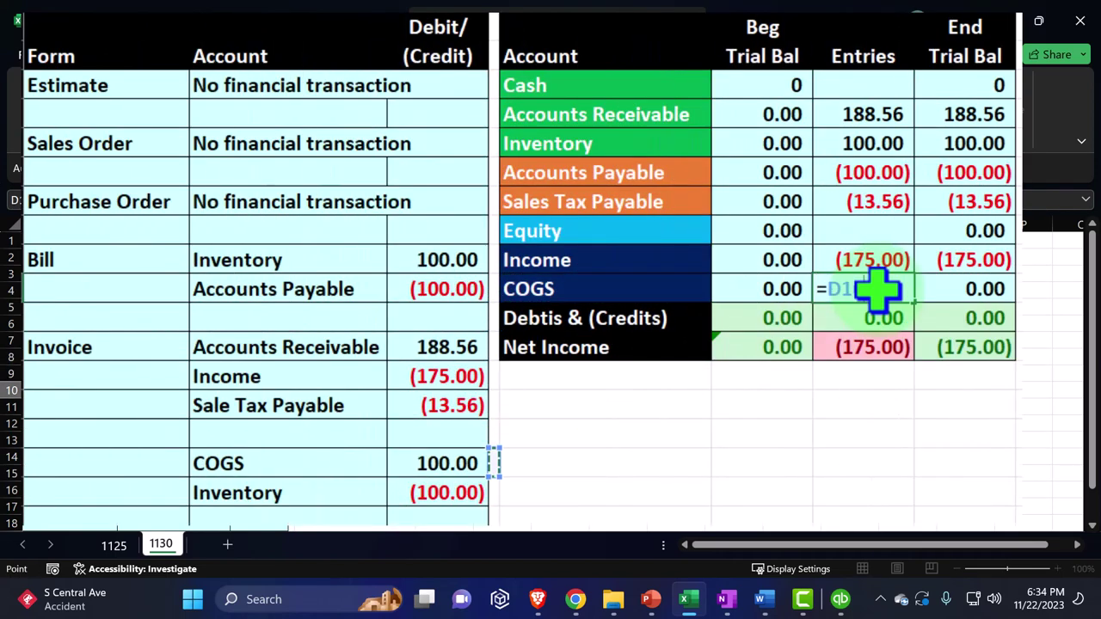
key("Return")
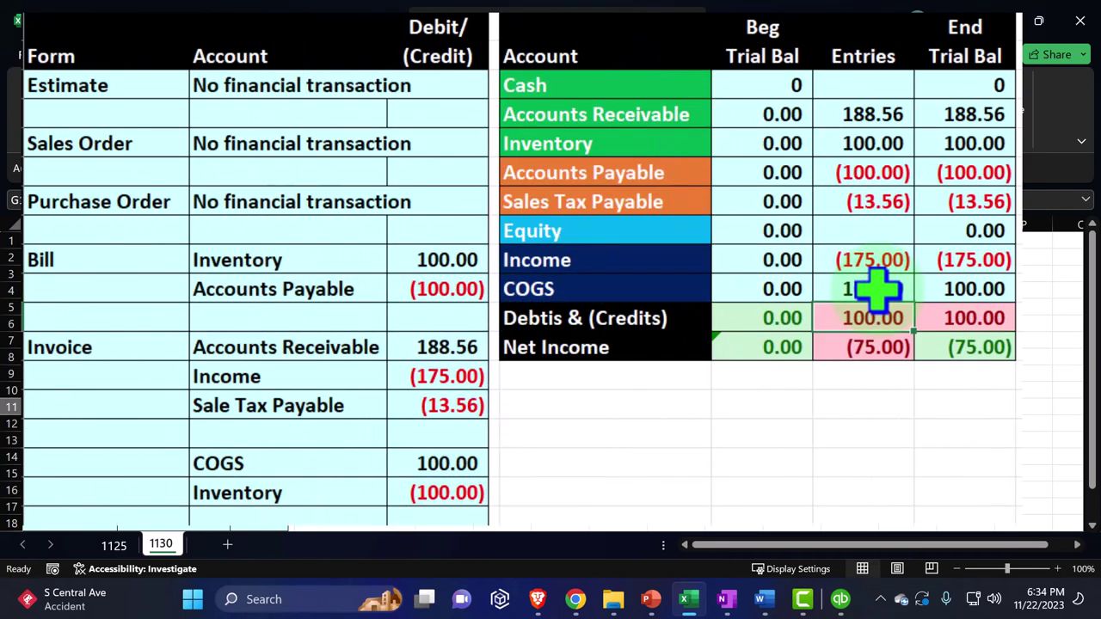
Add the invoice's inventory credit C17 to the Inventory entries formula in G5, and remove the pink highlighting from Net Income cell G12
double_click(892, 143)
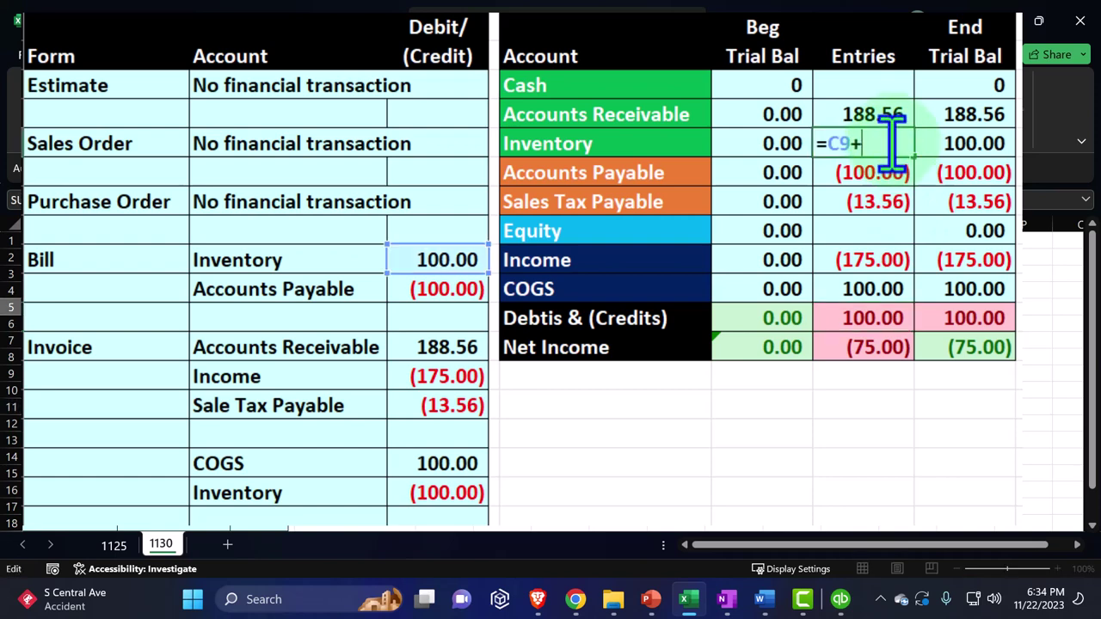
left_click(467, 491)
key("Return")
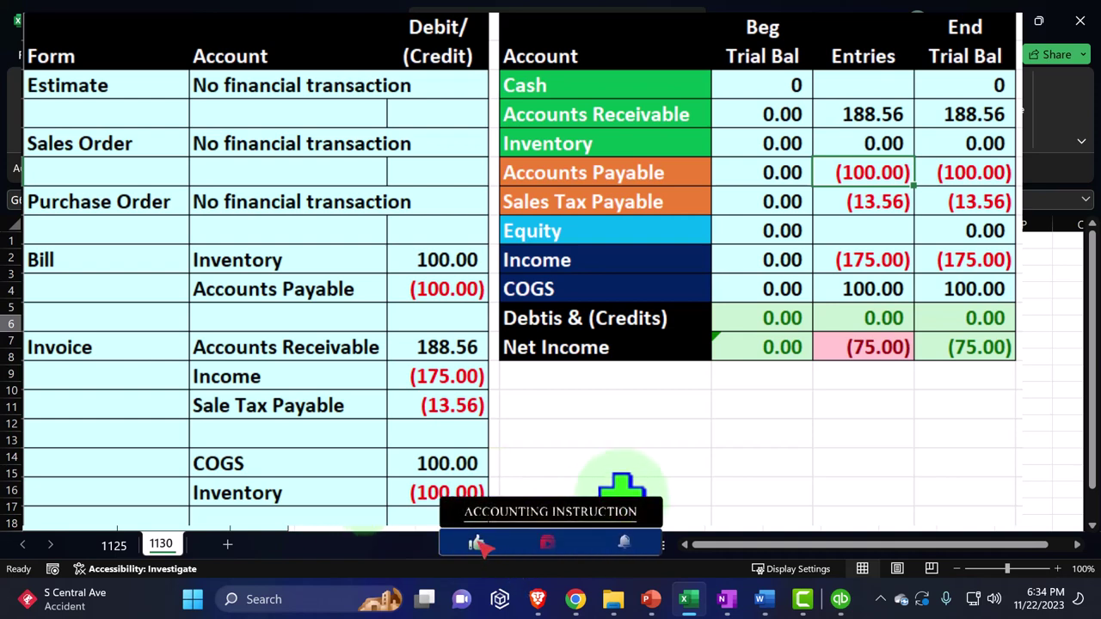
left_click(876, 348)
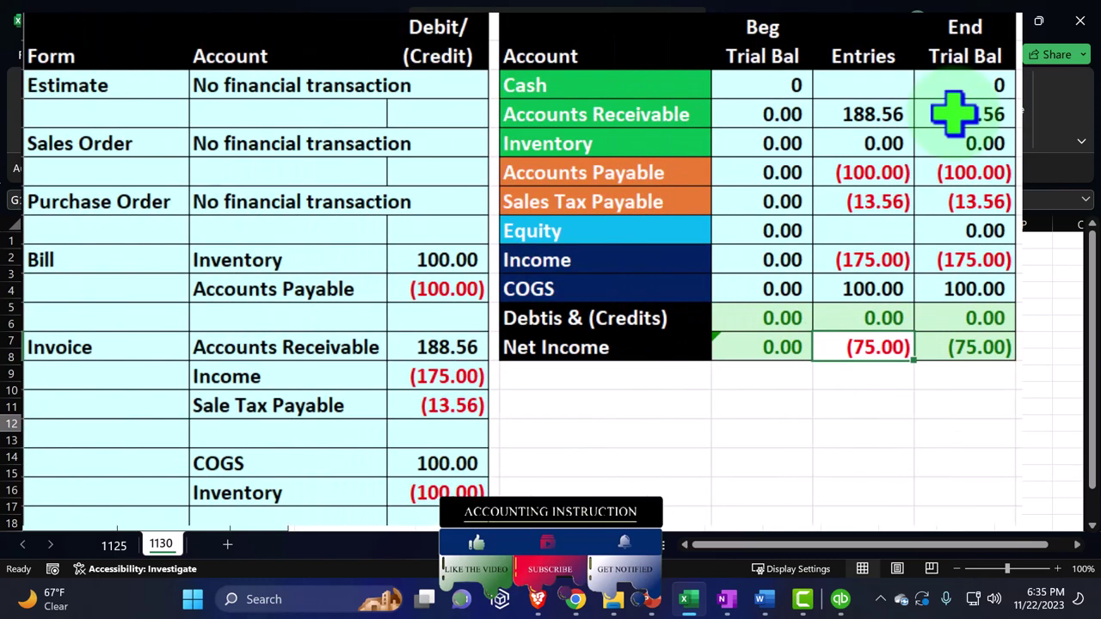
Review the ending Accounts Receivable, Inventory, Income, COGS and Net Income balances, and compare them with the invoice's income and COGS entries
left_click(954, 114)
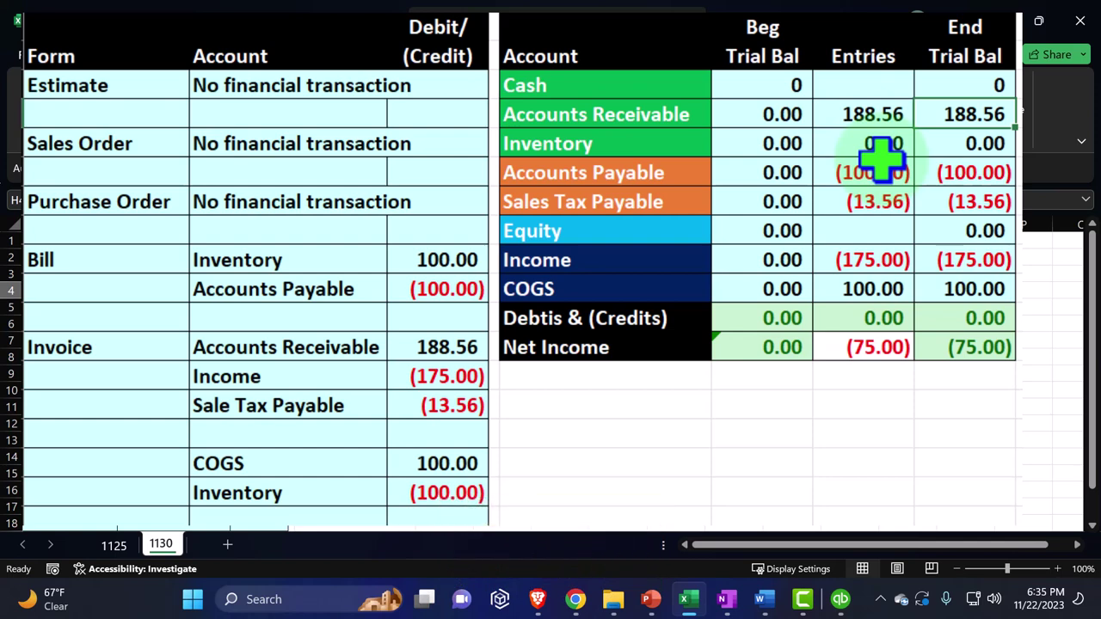
left_click(954, 153)
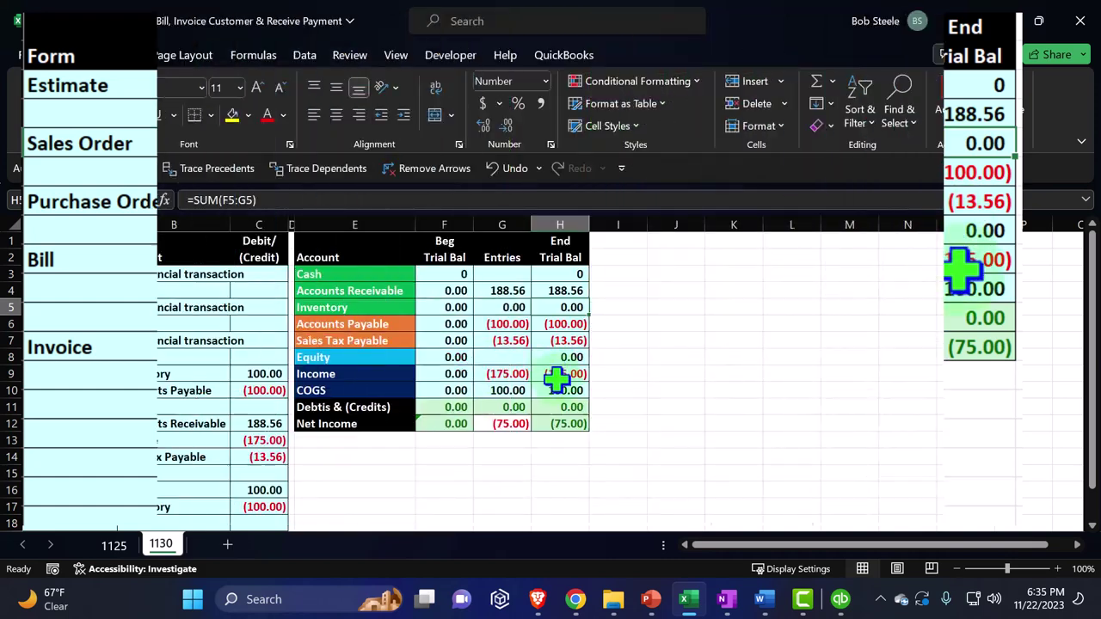
left_click(965, 262)
left_click_drag(967, 273, 970, 283)
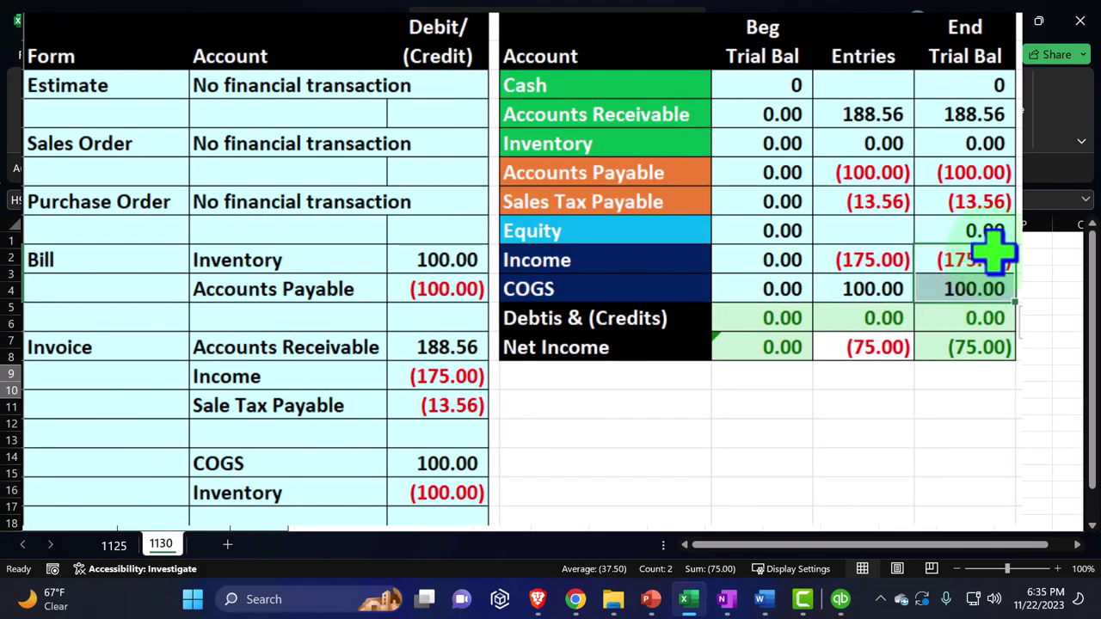
double_click(989, 347)
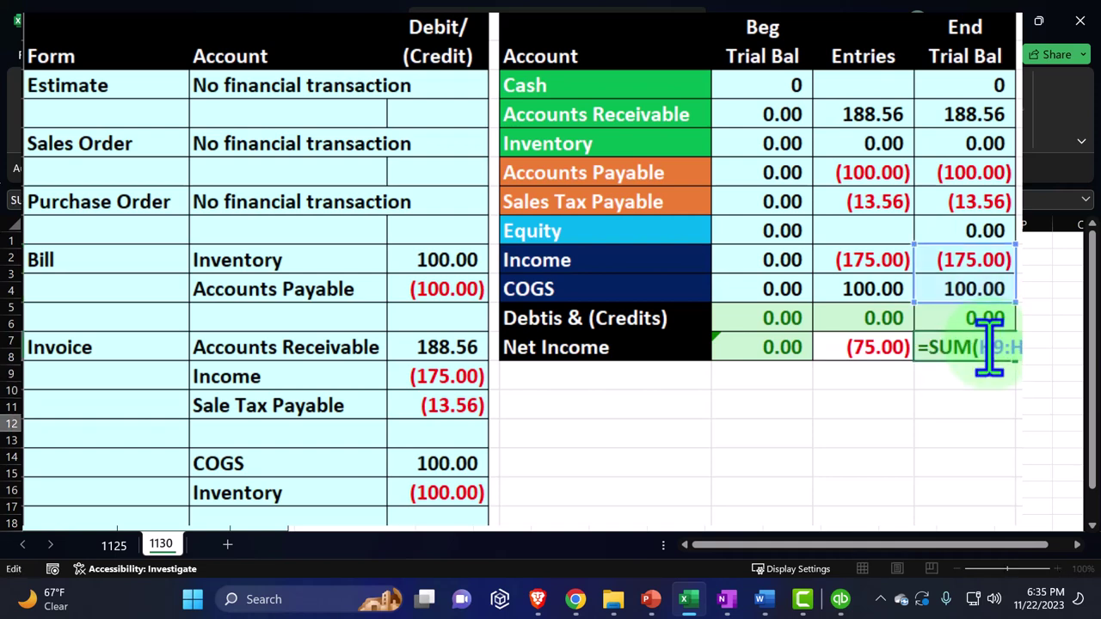
key("Return")
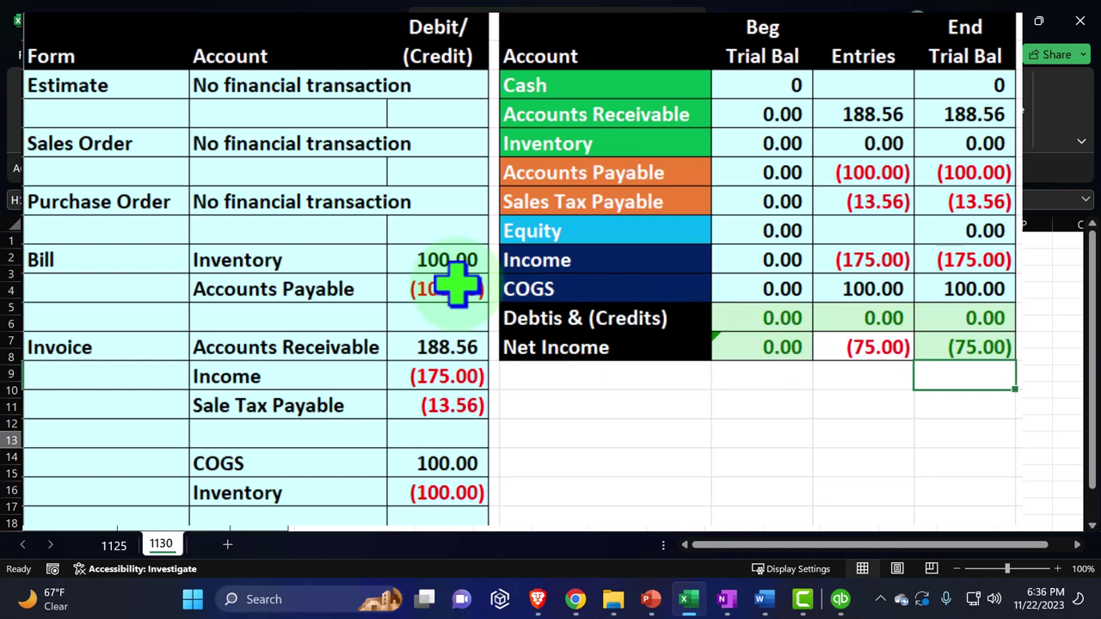
left_click(430, 376)
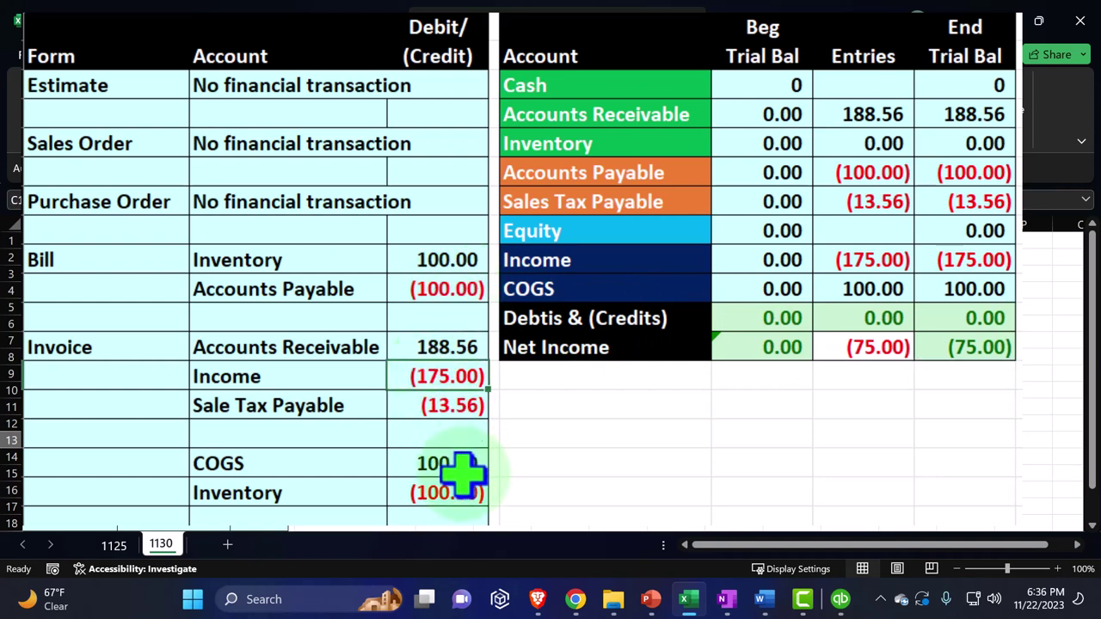
left_click(456, 465, "ctrl")
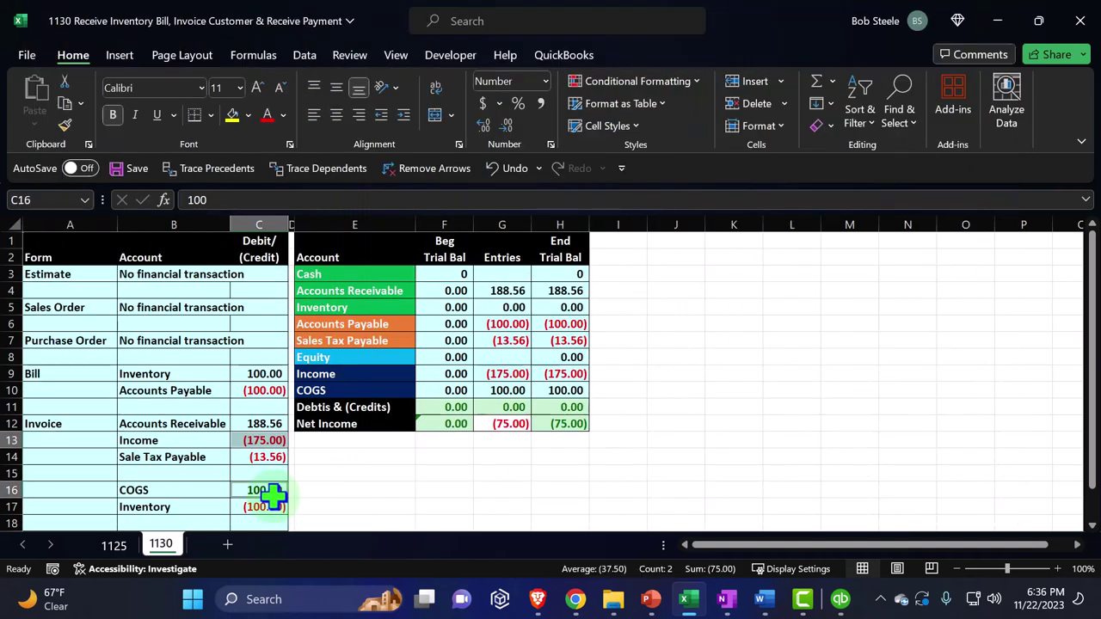
Switch to QuickBooks, save and close the invoice, and make the customer's changed terms permanent
left_click(843, 607)
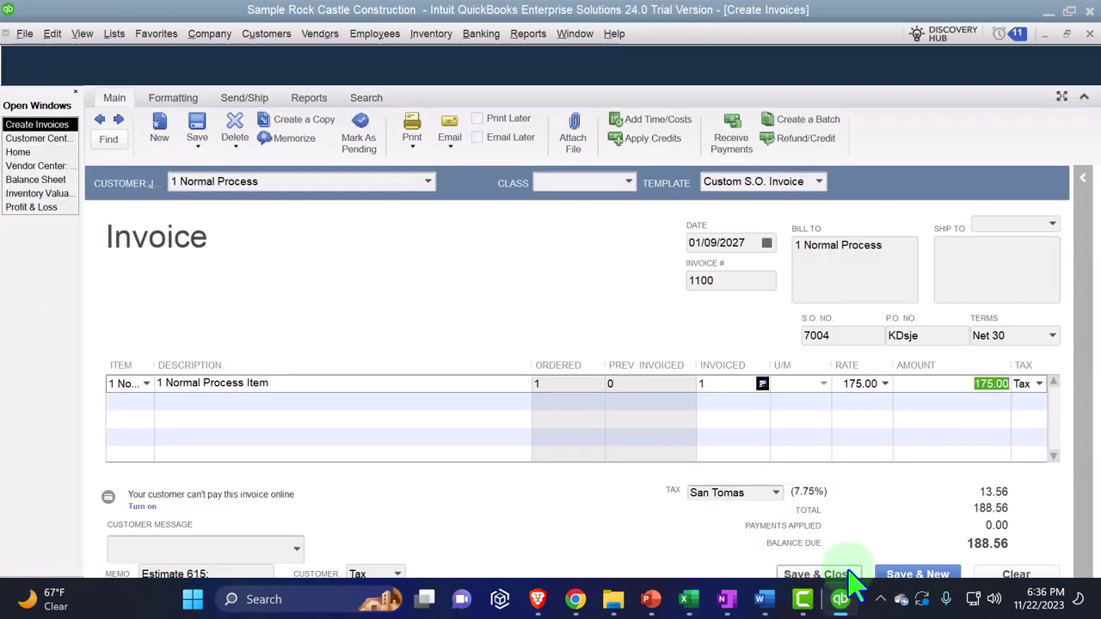
left_click(850, 575)
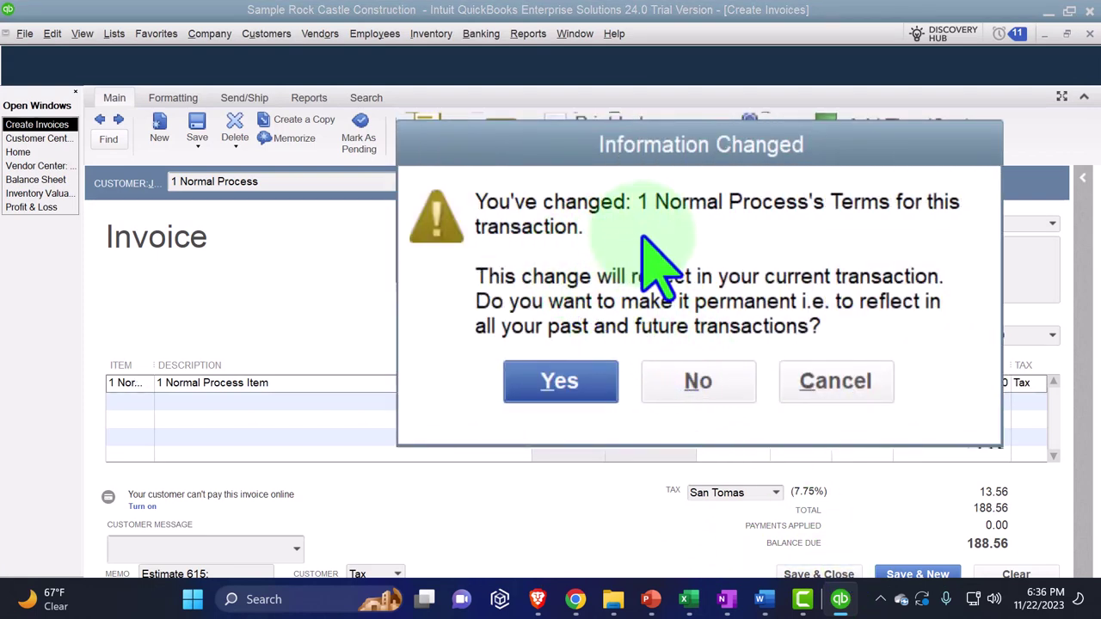
left_click(571, 385)
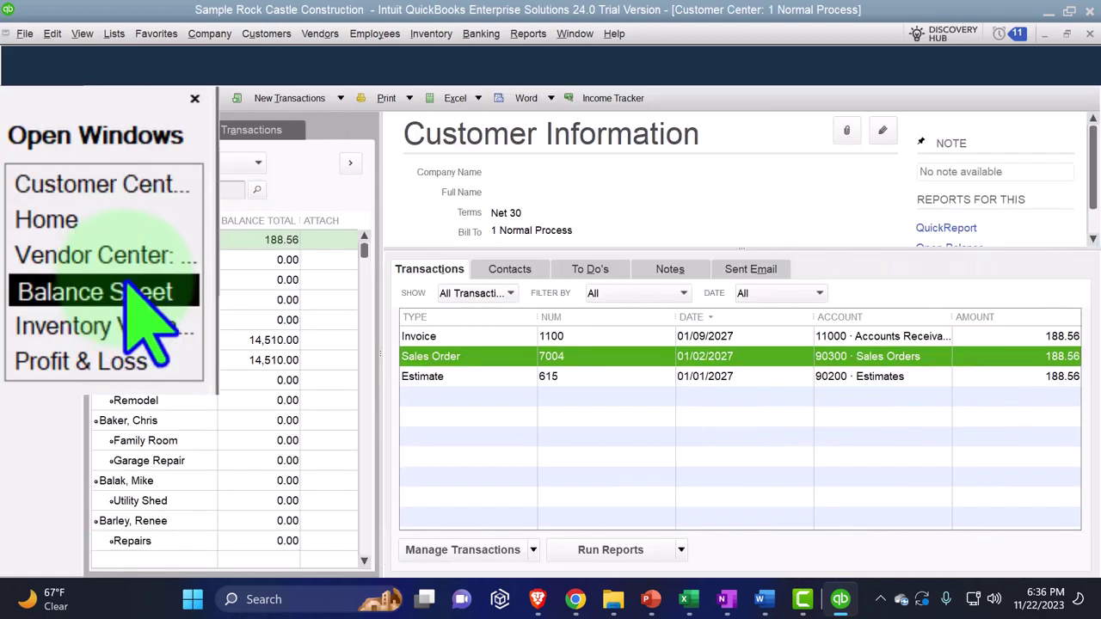
Open the Balance Sheet's Accounts Receivable transaction detail and set its start date to 01/01/2027
left_click(52, 166)
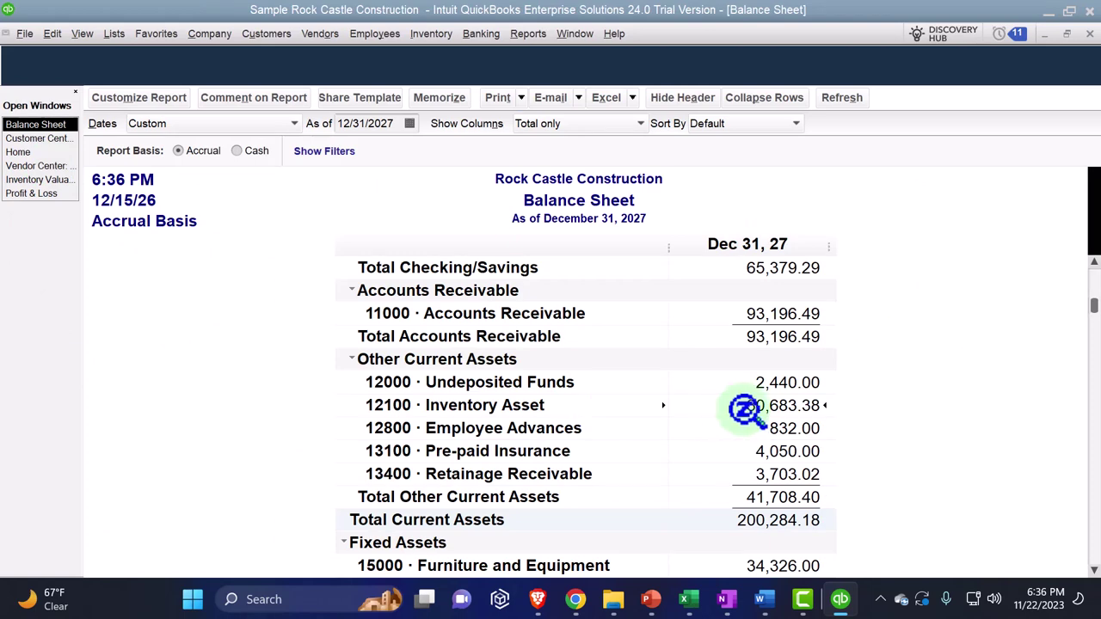
double_click(770, 314)
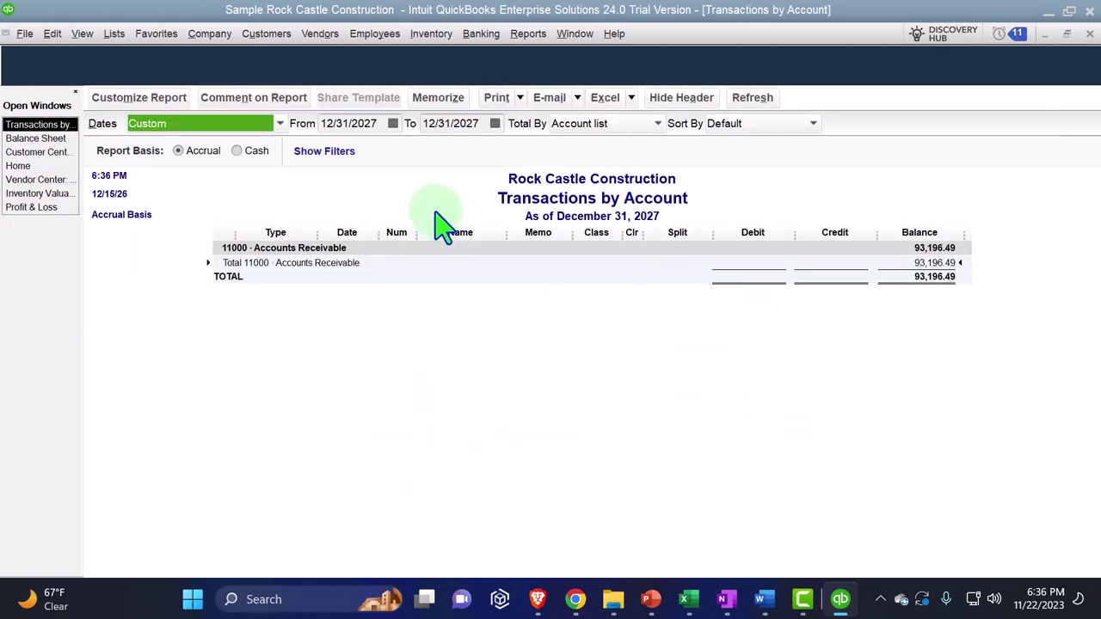
key("Tab")
type("0")
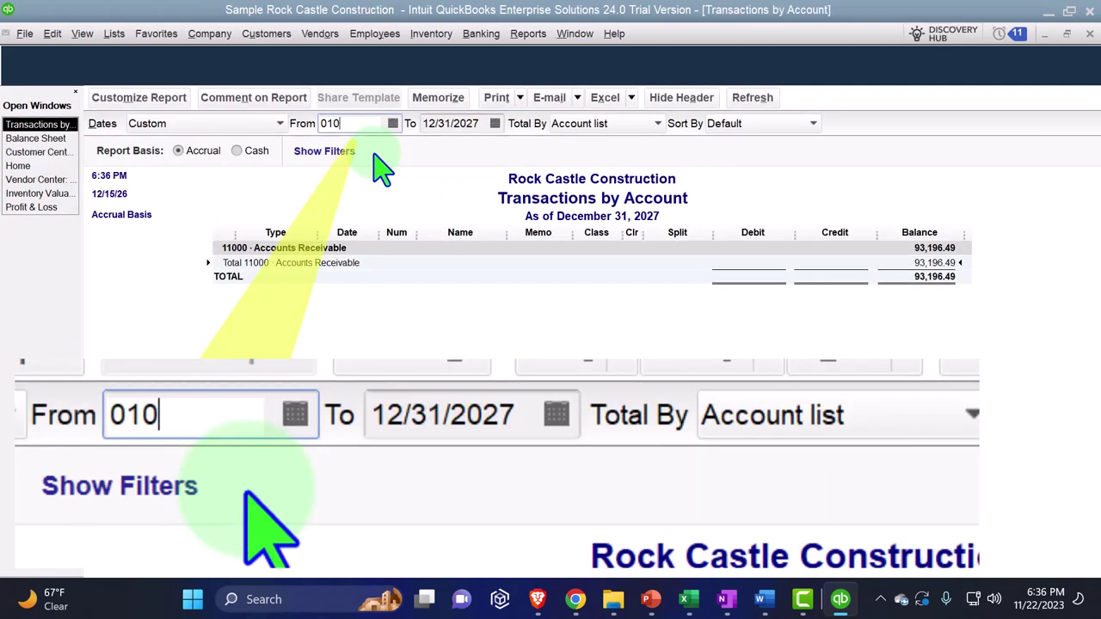
type("1/01/2027")
key("Tab")
key("Tab")
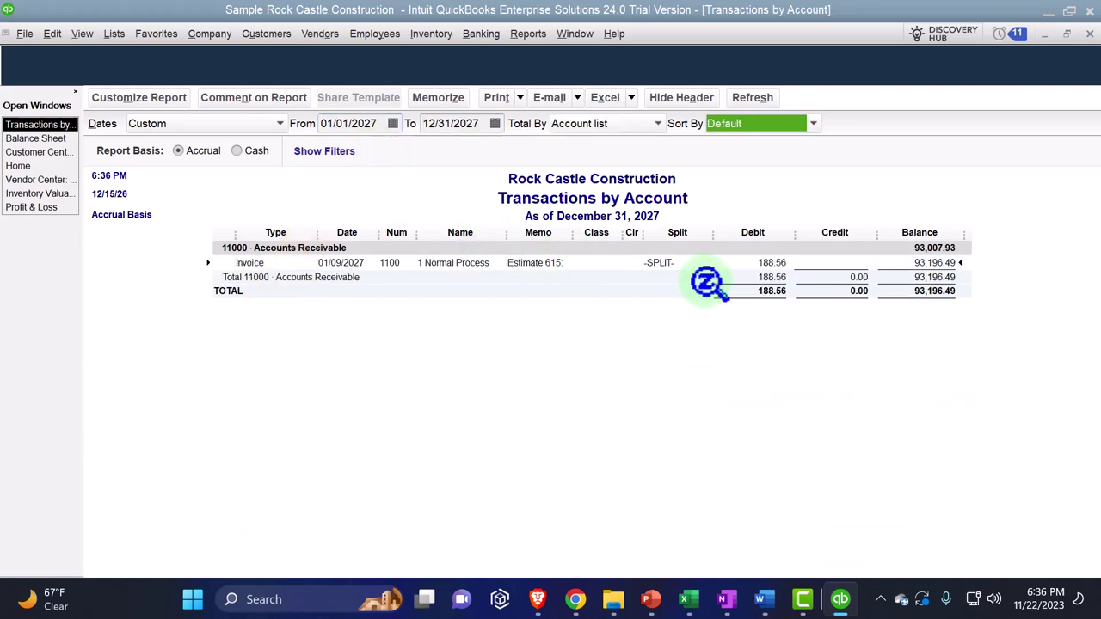
Compare the Accounts Receivable detail with invoice entry C12 in Excel, and close the detail report back in QuickBooks
left_click(688, 599)
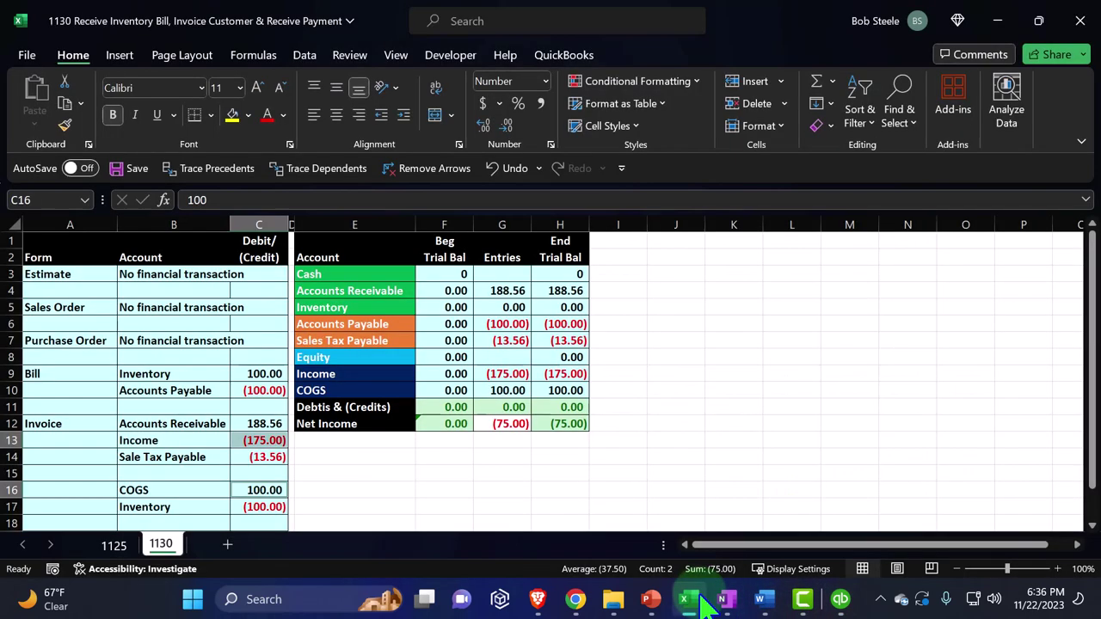
left_click(254, 409)
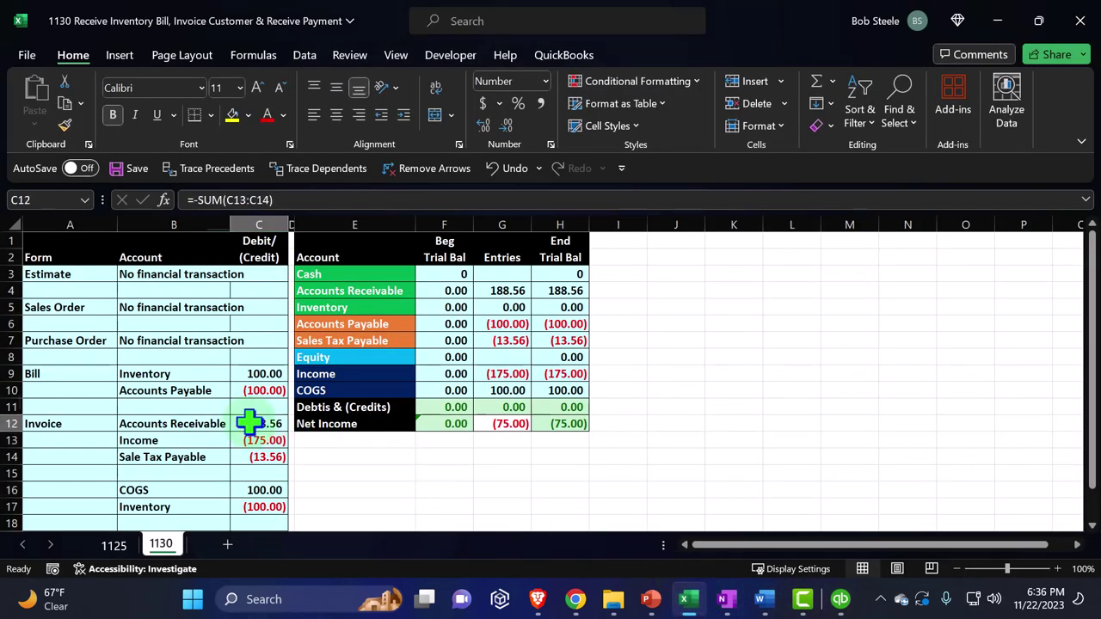
left_click(997, 21)
left_click(1089, 34)
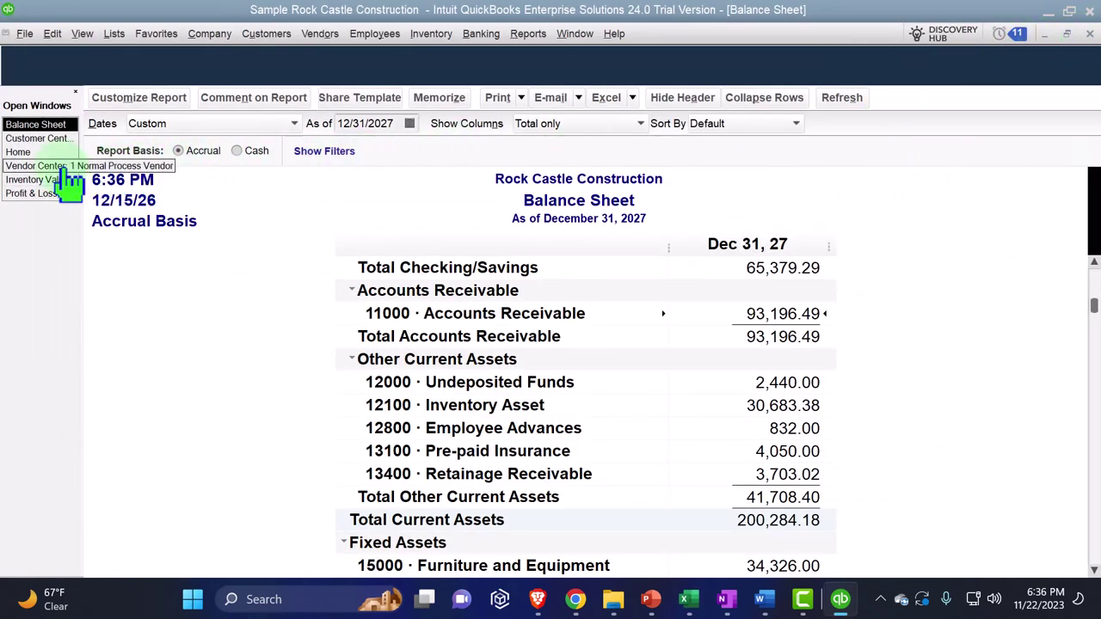
Open the Profit & Loss report and compare its income with the invoice's Income entry C13 in Excel
left_click(38, 193)
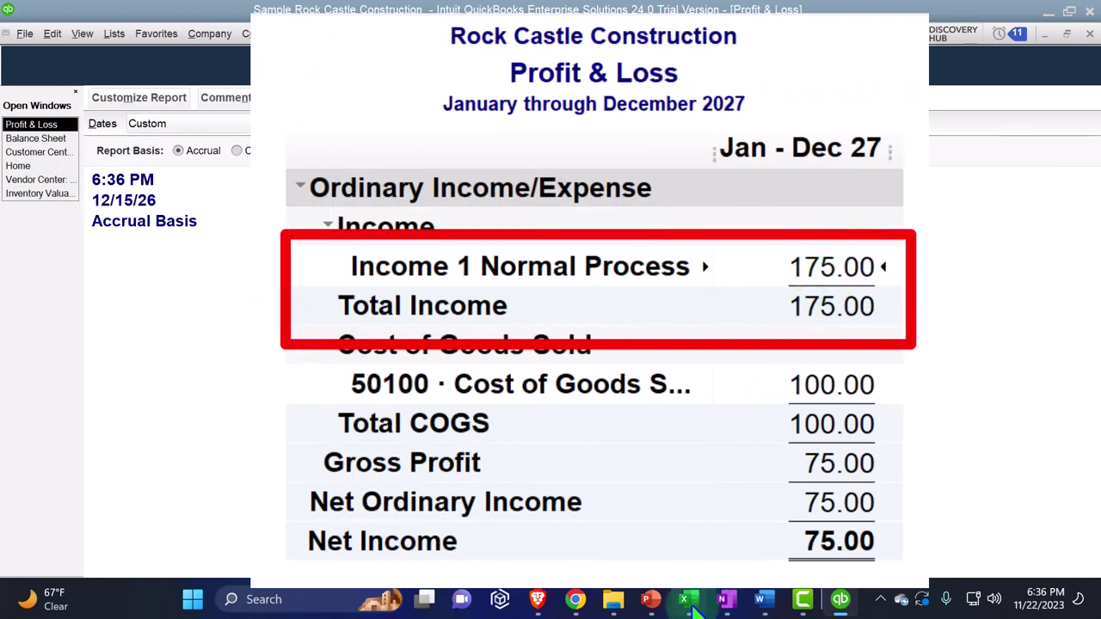
left_click(689, 600)
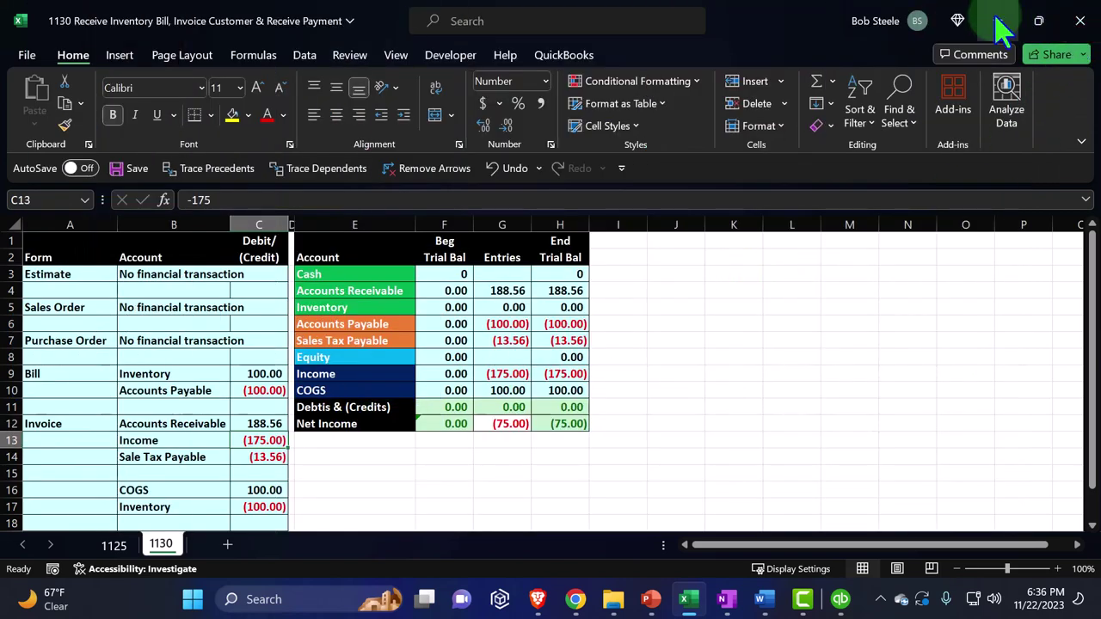
left_click(1002, 14)
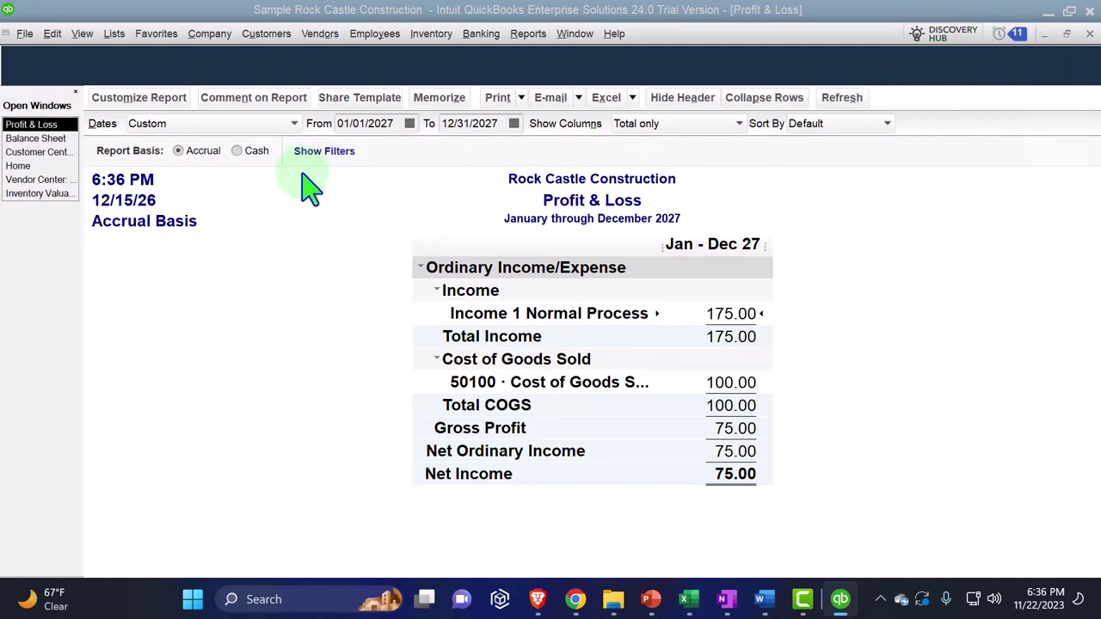
Open the Balance Sheet's Sales Tax Payable transaction detail and set its start date to 01/01/2027
left_click(36, 137)
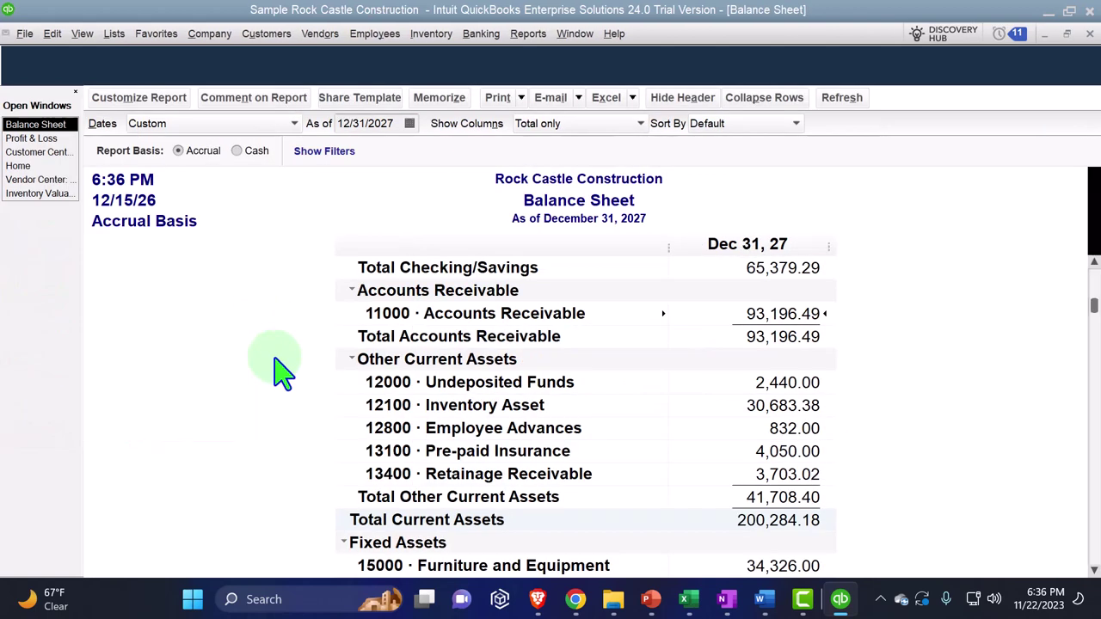
scroll(282, 371, "down", 6)
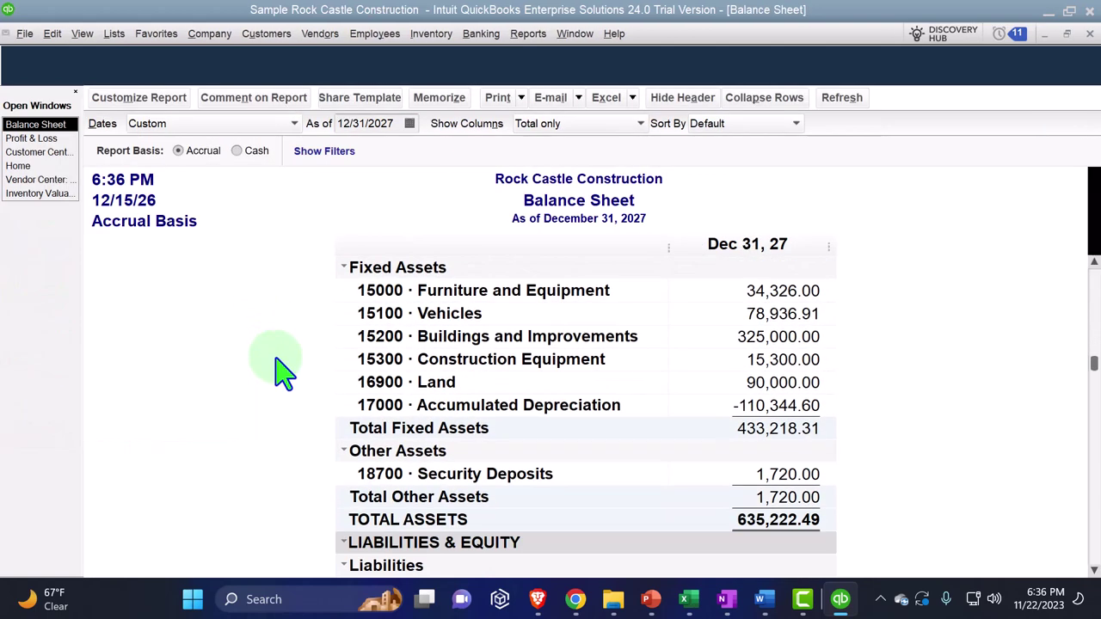
scroll(282, 372, "down", 1)
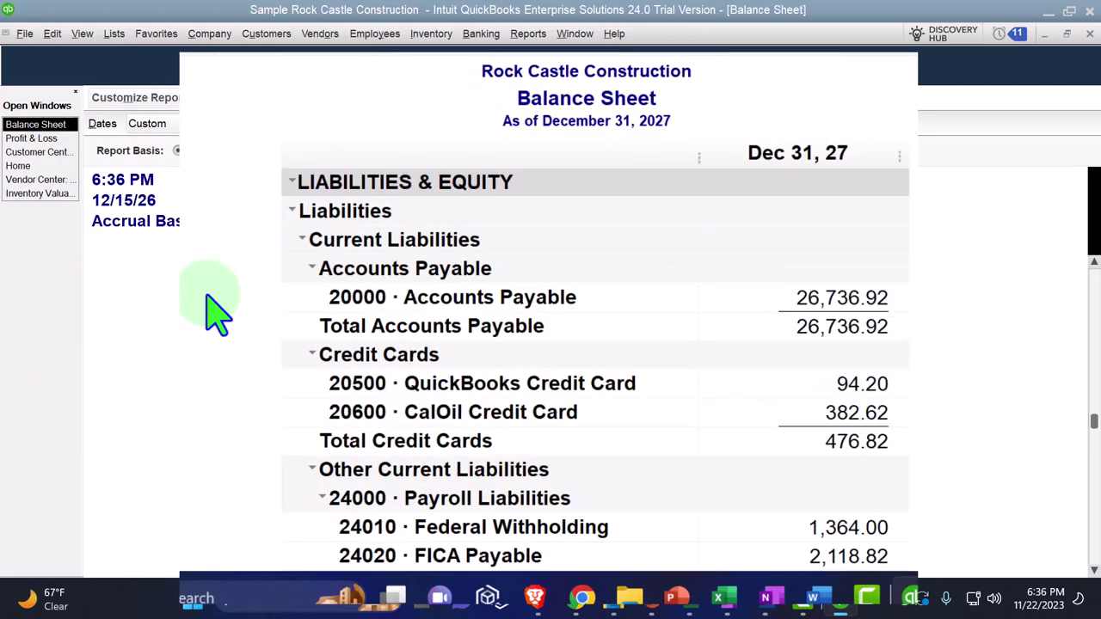
scroll(215, 314, "down", 1)
scroll(215, 314, "down", 2)
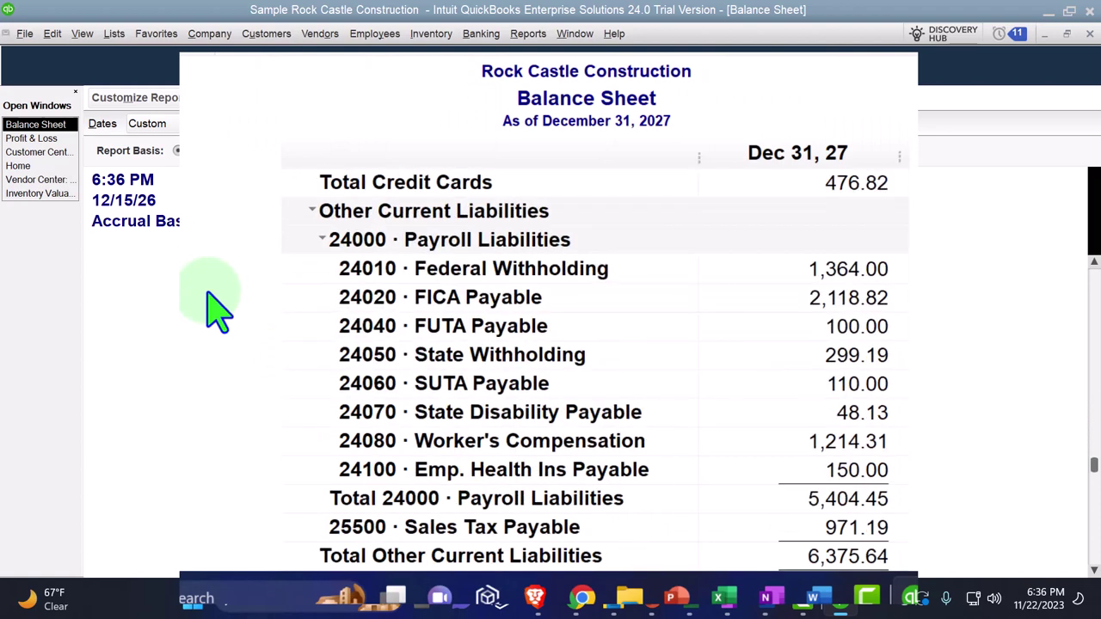
scroll(215, 313, "down", 1)
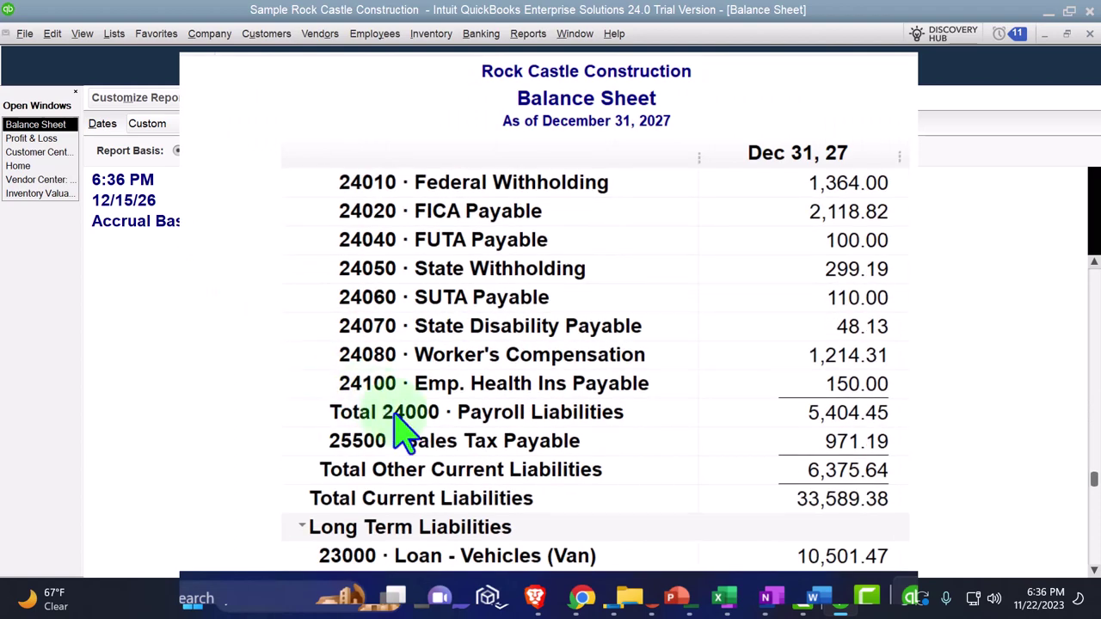
double_click(852, 440)
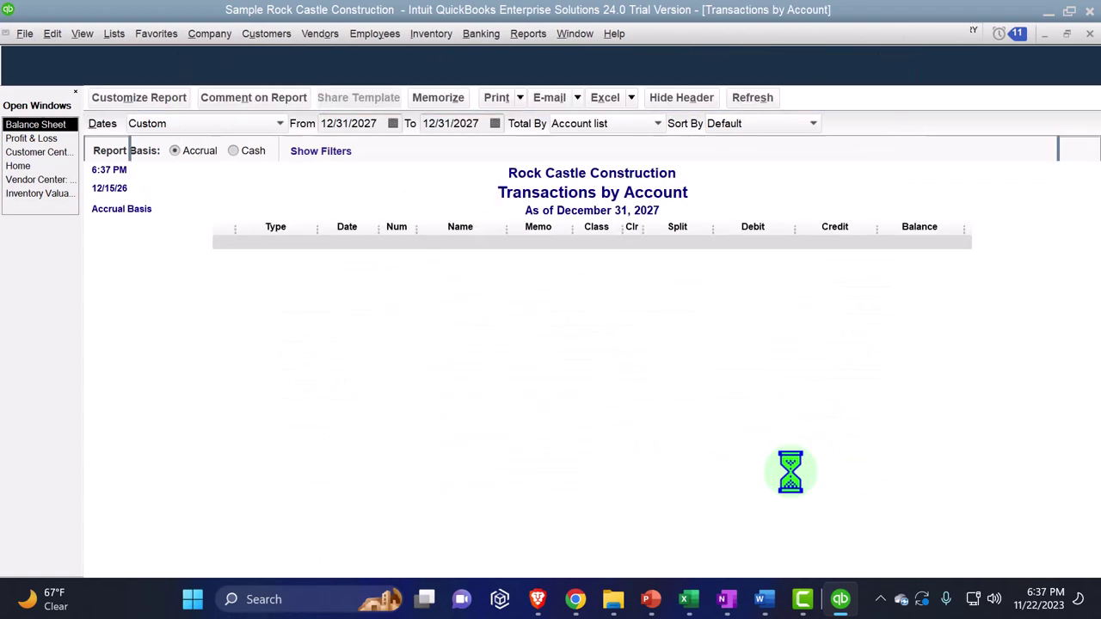
key("Tab")
type("01")
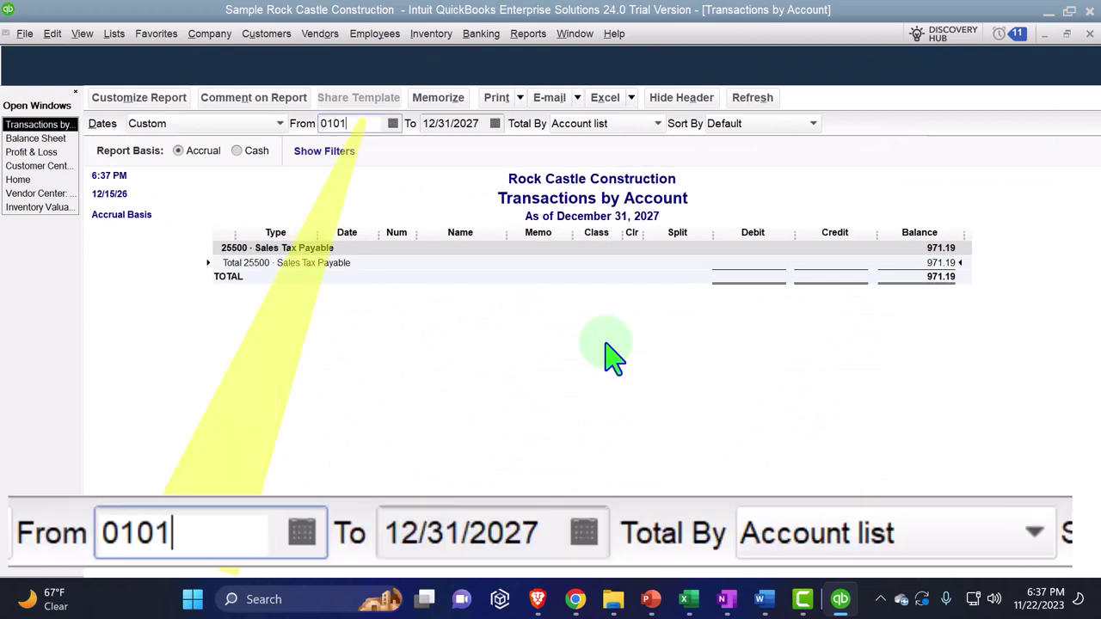
type("/01/2027")
key("Tab")
key("Tab")
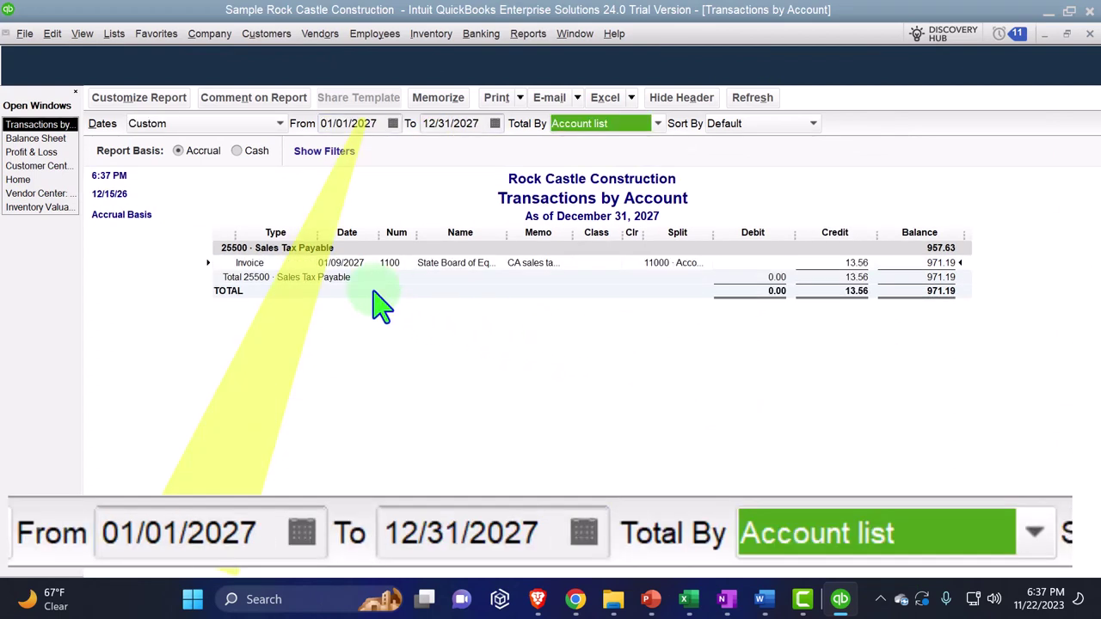
Compare the Sales Tax Payable detail with invoice entry C14 in Excel, and close the detail report back in QuickBooks
left_click(691, 602)
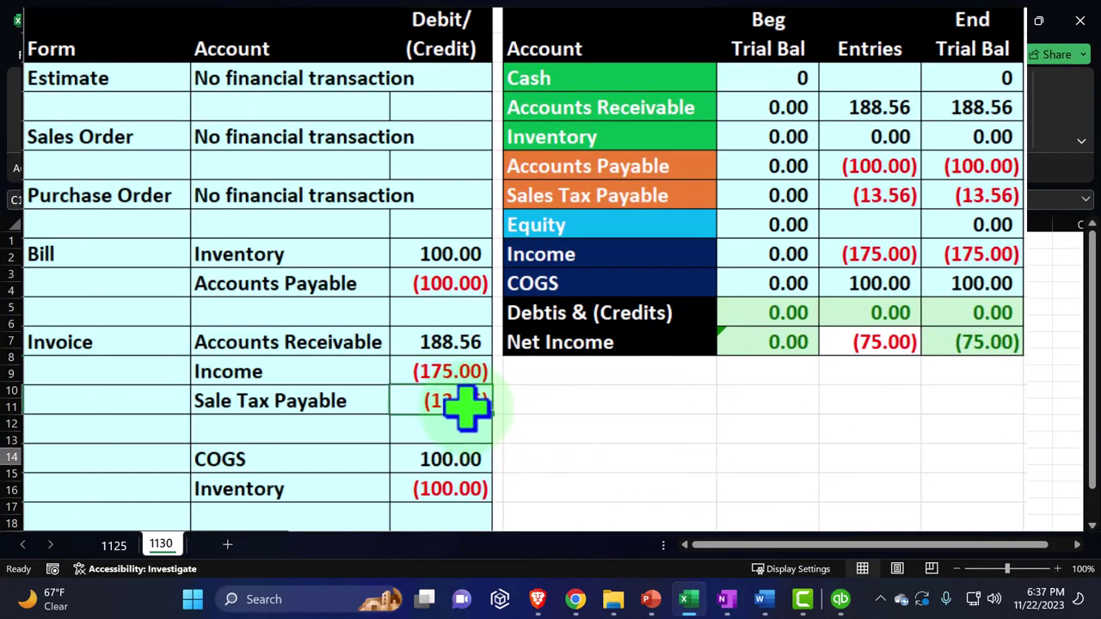
left_click(1000, 19)
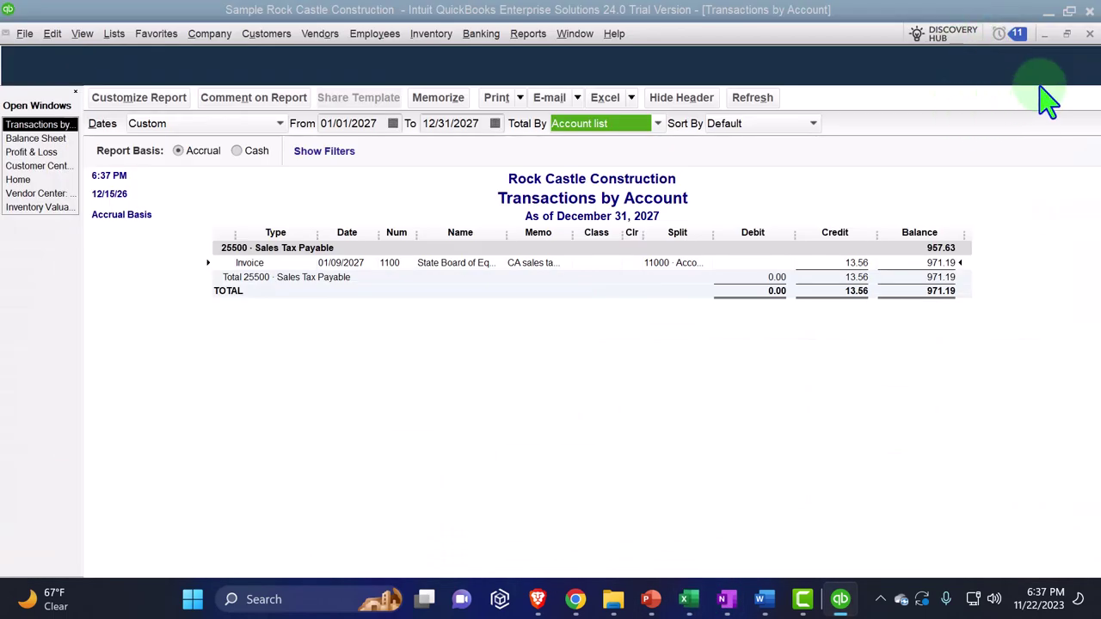
left_click(1089, 34)
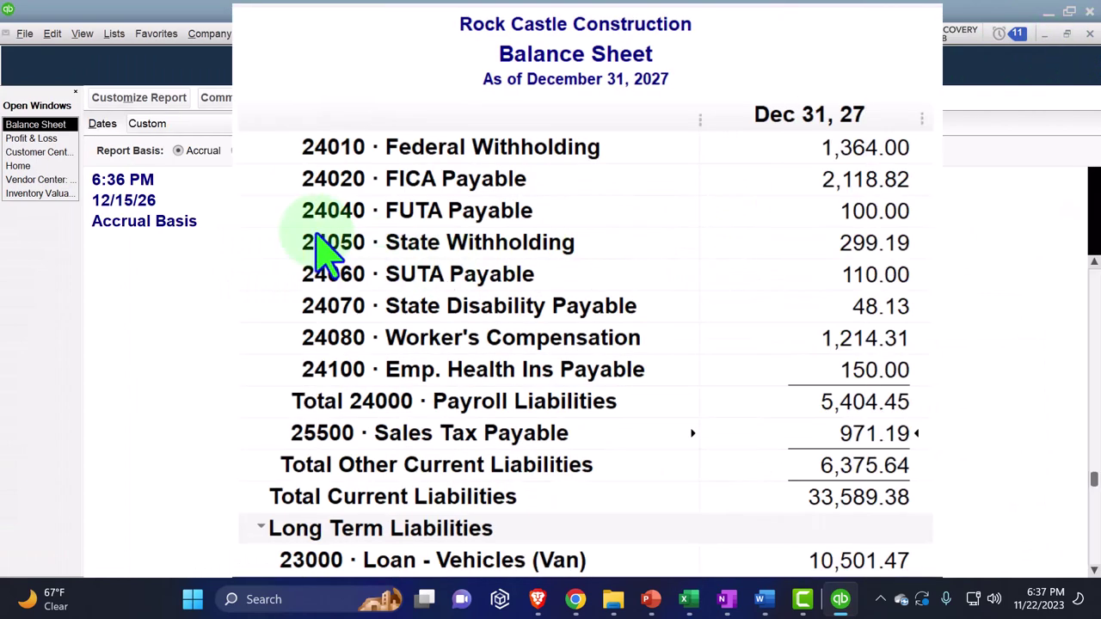
Open the Balance Sheet's Inventory Asset transaction detail and set its start date to 01/01/2027
scroll(323, 248, "up", 15)
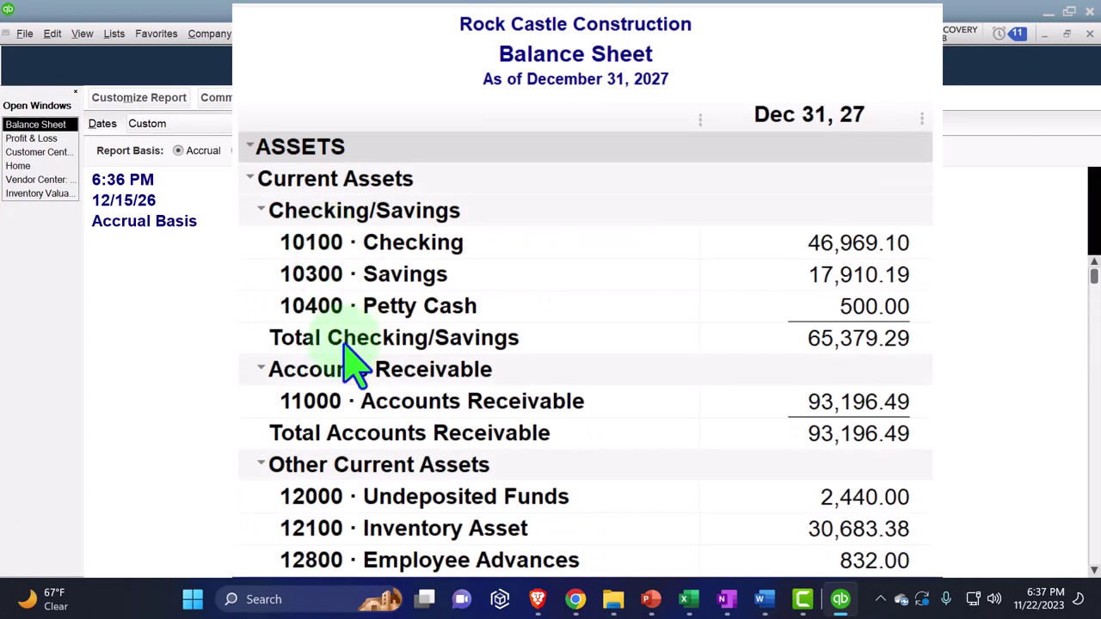
scroll(336, 418, "down", 1)
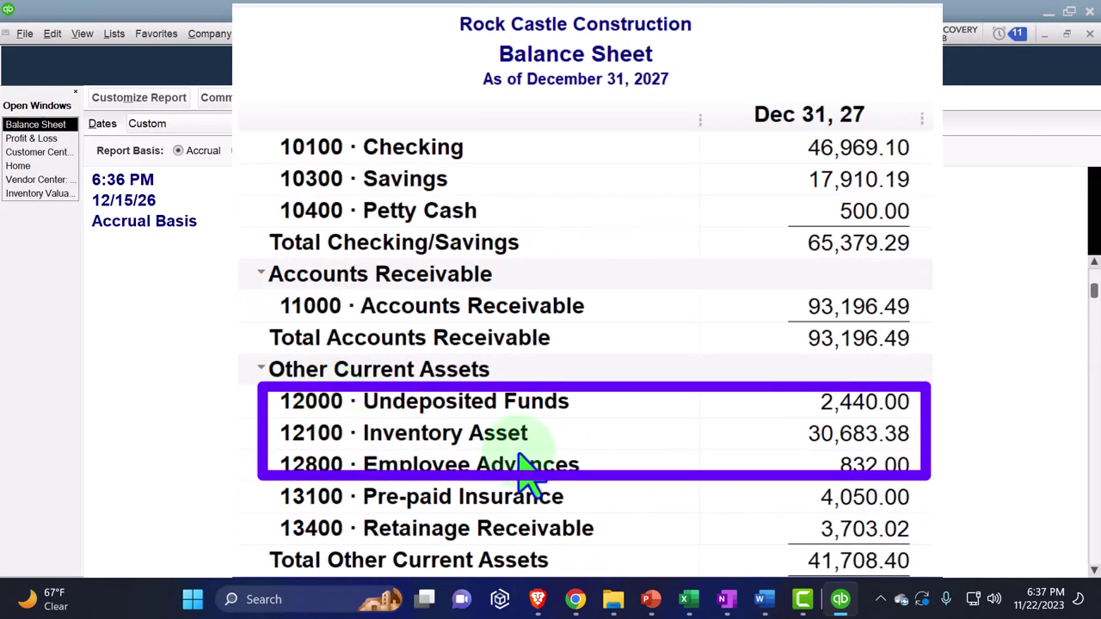
double_click(871, 437)
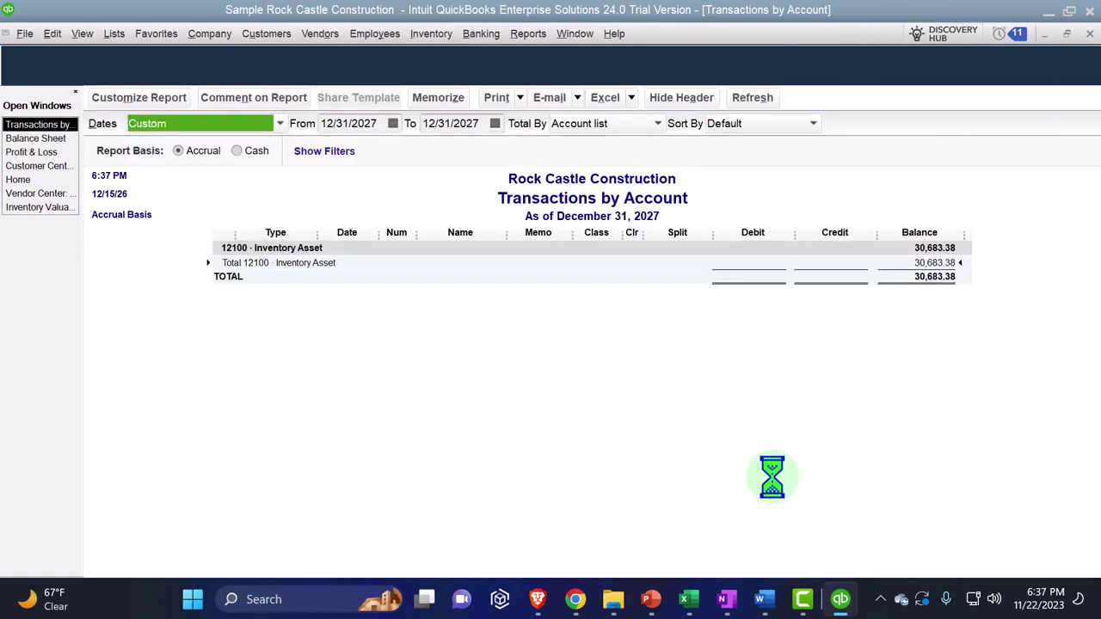
key("Tab")
type("01")
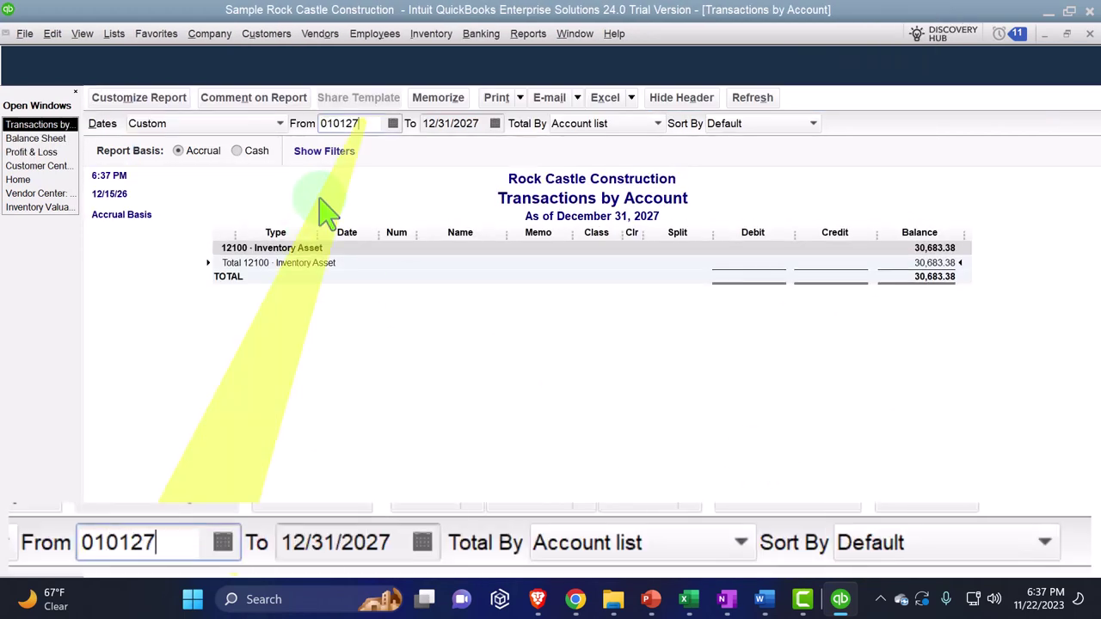
key("Tab")
key("Tab")
key("Tab")
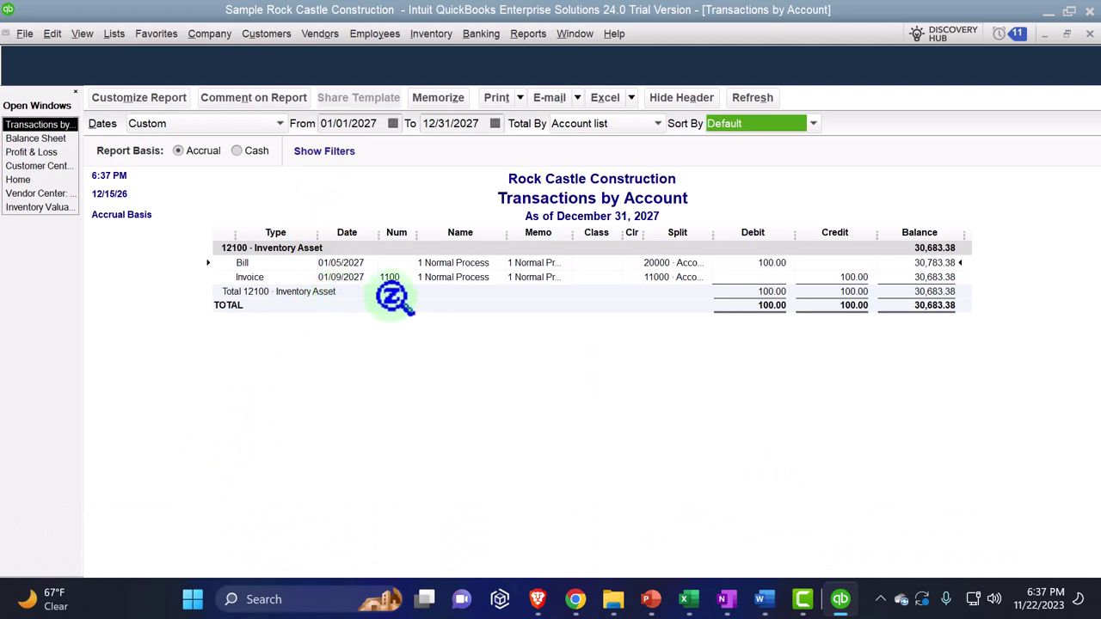
Compare the bill and invoice inventory transactions with the Excel Inventory balance, and close the detail report back in QuickBooks
left_click(688, 600)
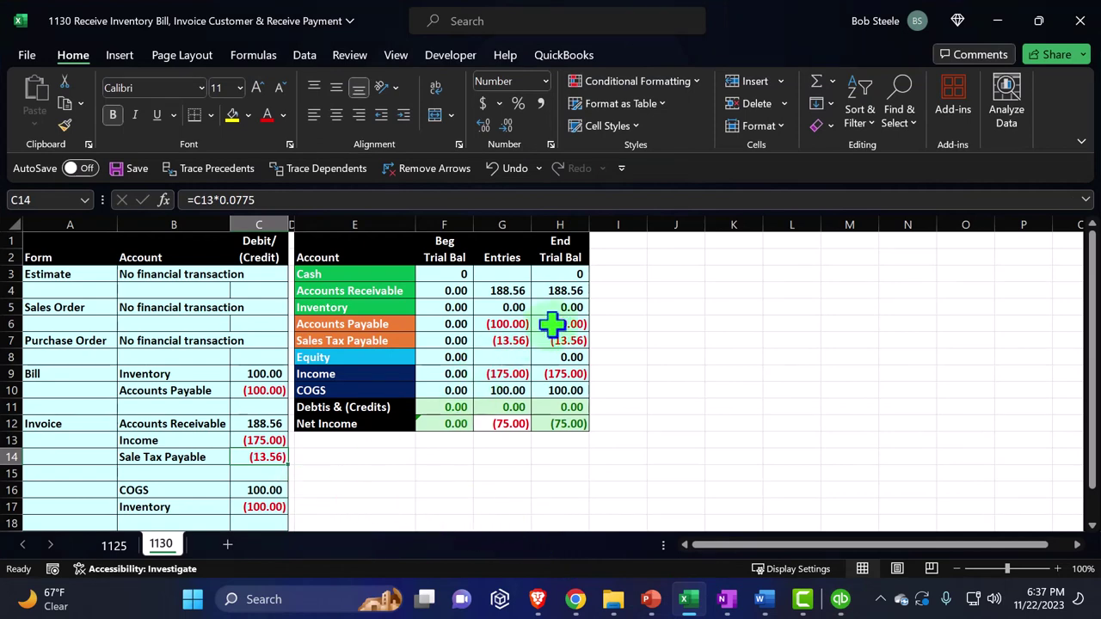
left_click(1000, 17)
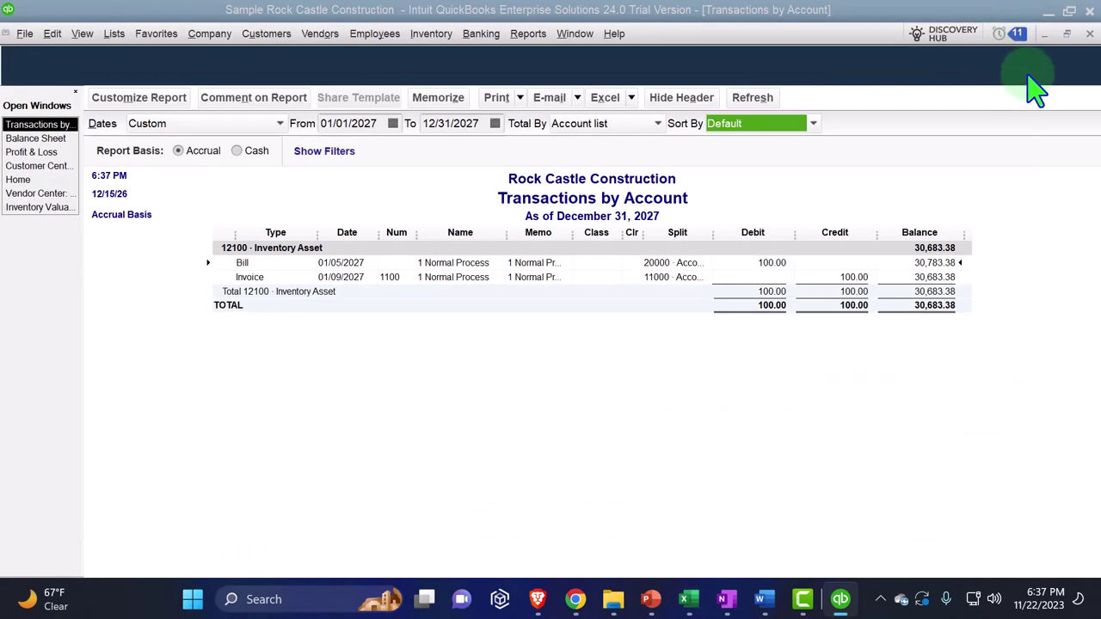
left_click(1087, 34)
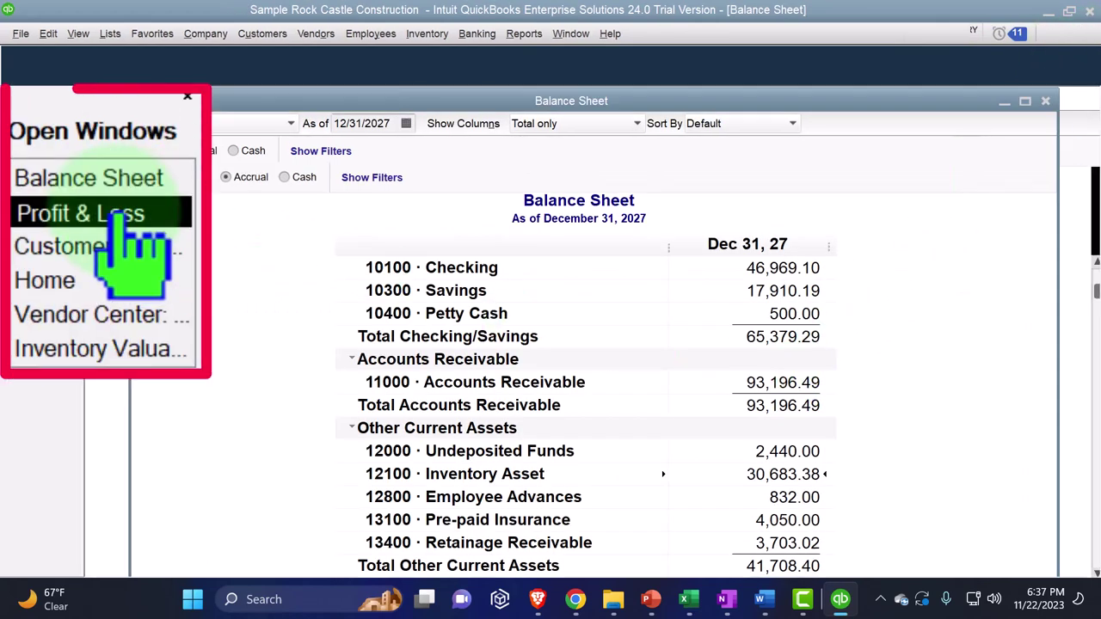
Reopen the Profit & Loss report and compare its cost of goods sold and net income with Excel's COGS entry and Net Income cell H12
left_click(34, 138)
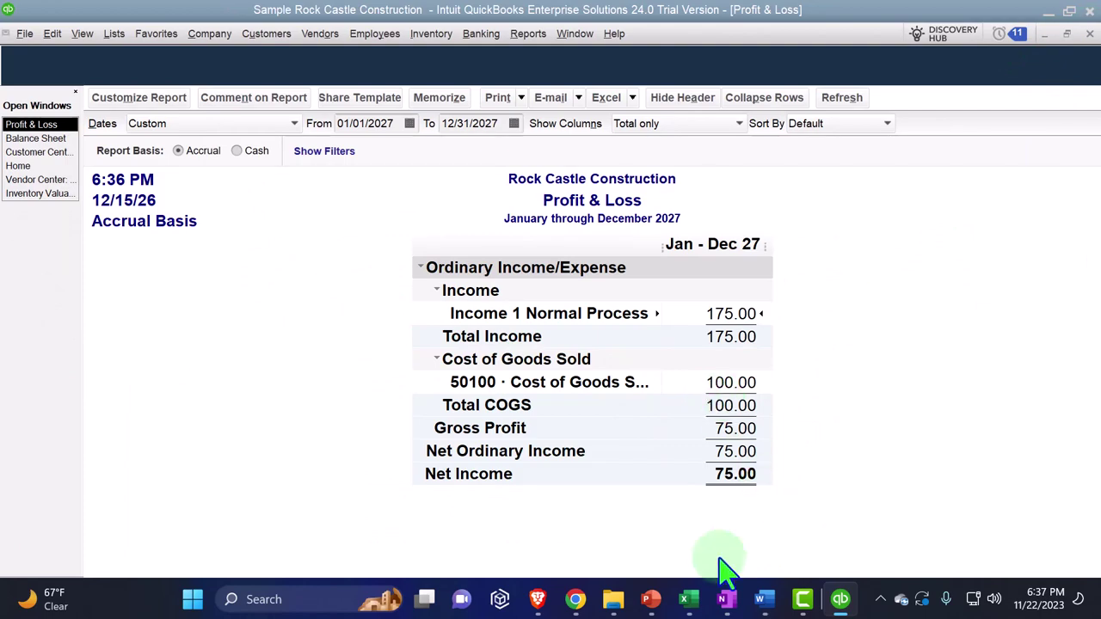
left_click(688, 599)
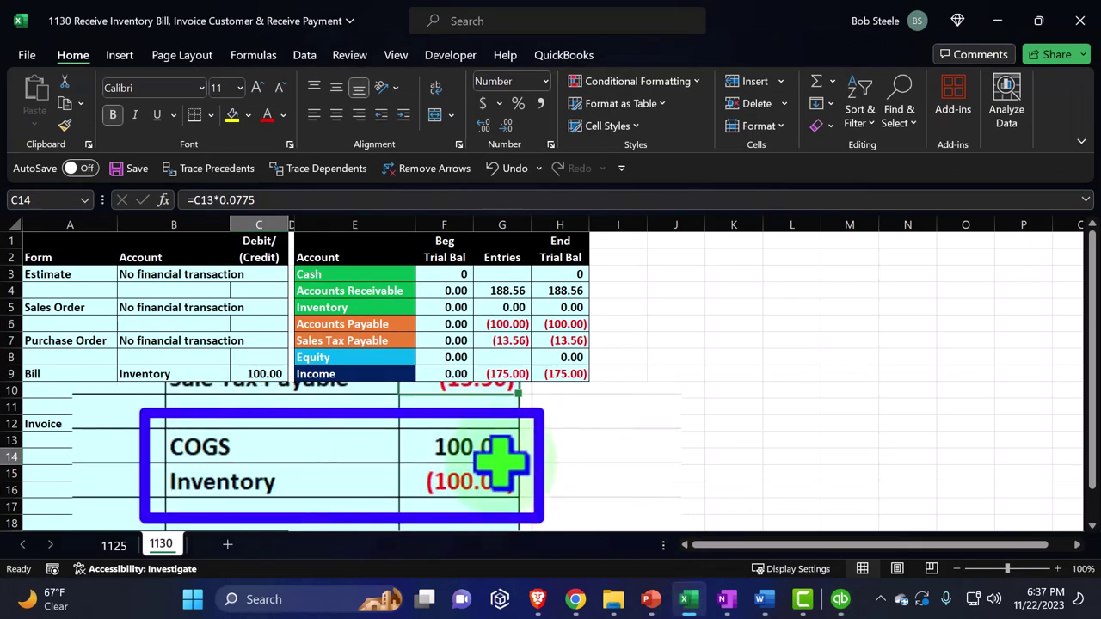
left_click(560, 423)
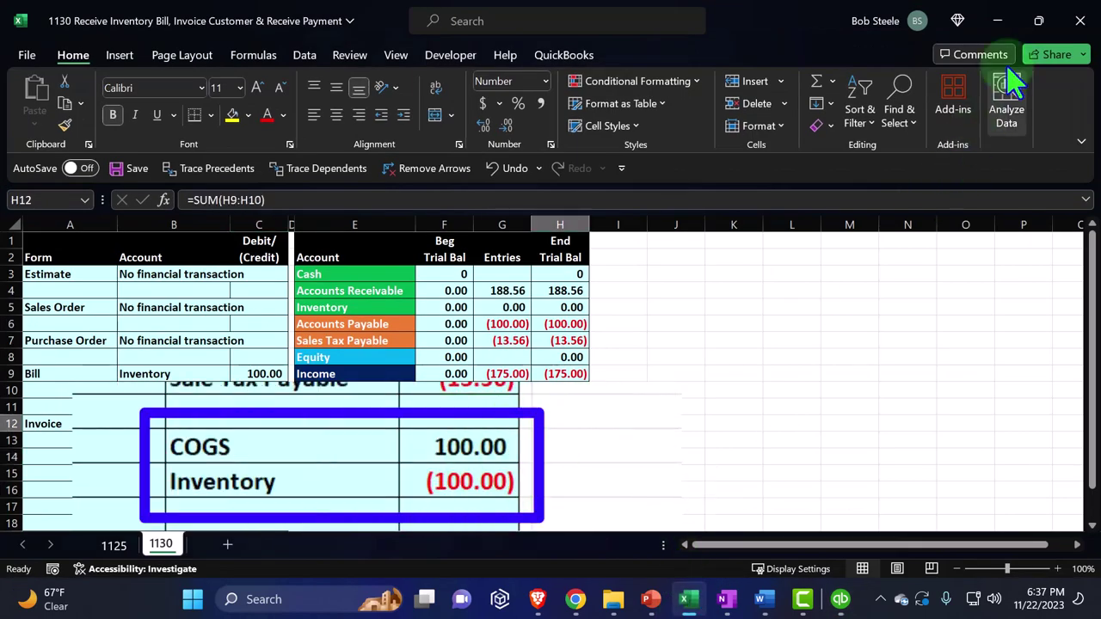
left_click(997, 20)
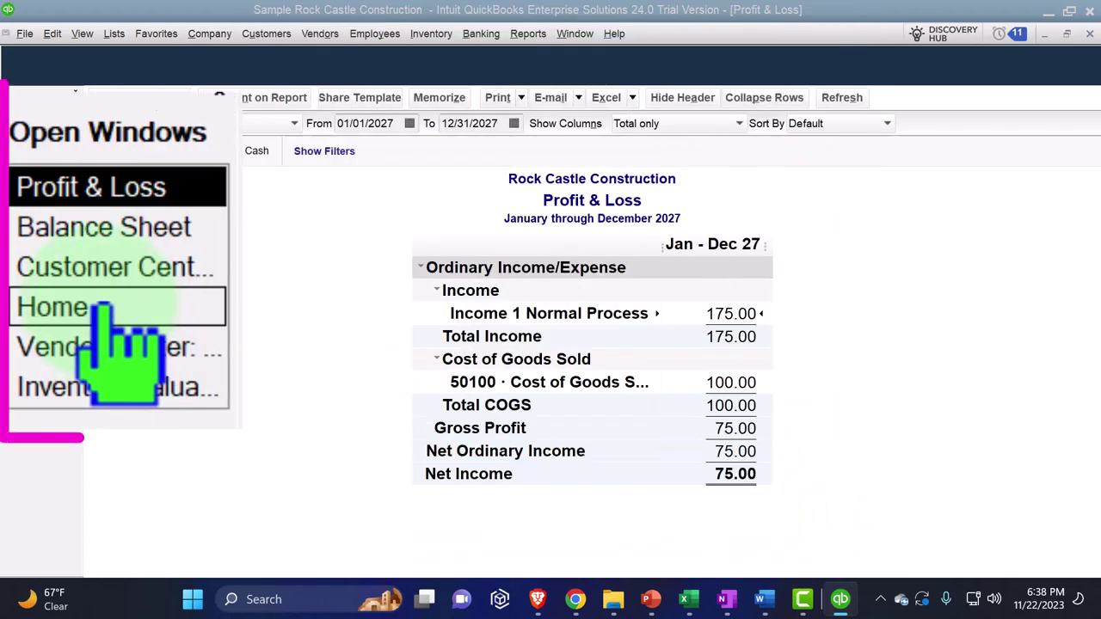
Open invoice 1100 for customer 1 Normal Process from the Customer Center and start receiving payment on it
left_click(21, 166)
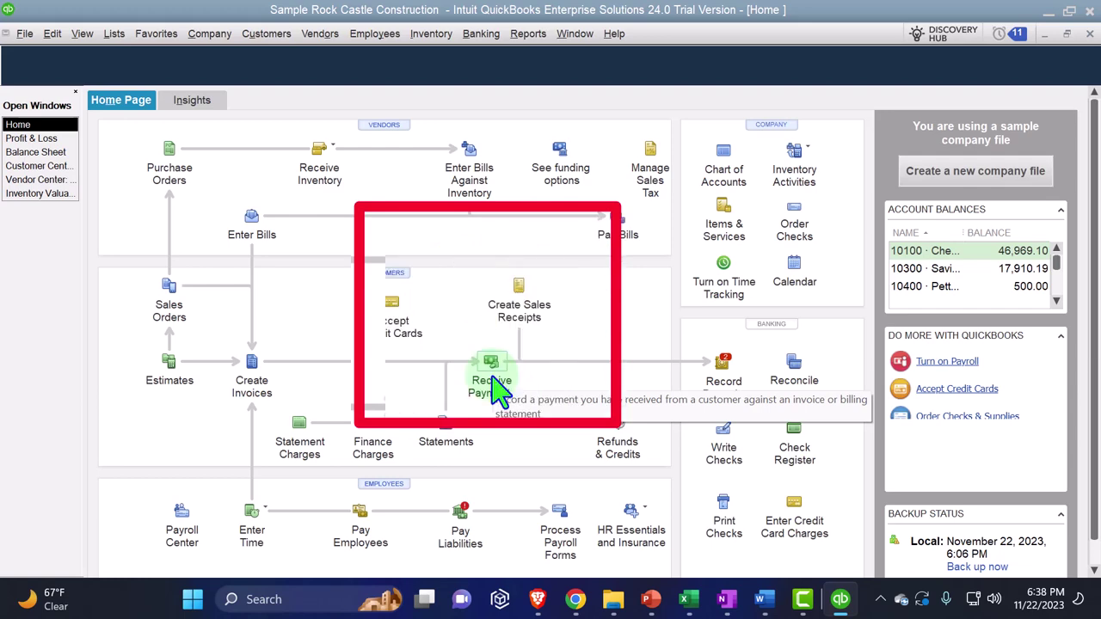
left_click(60, 167)
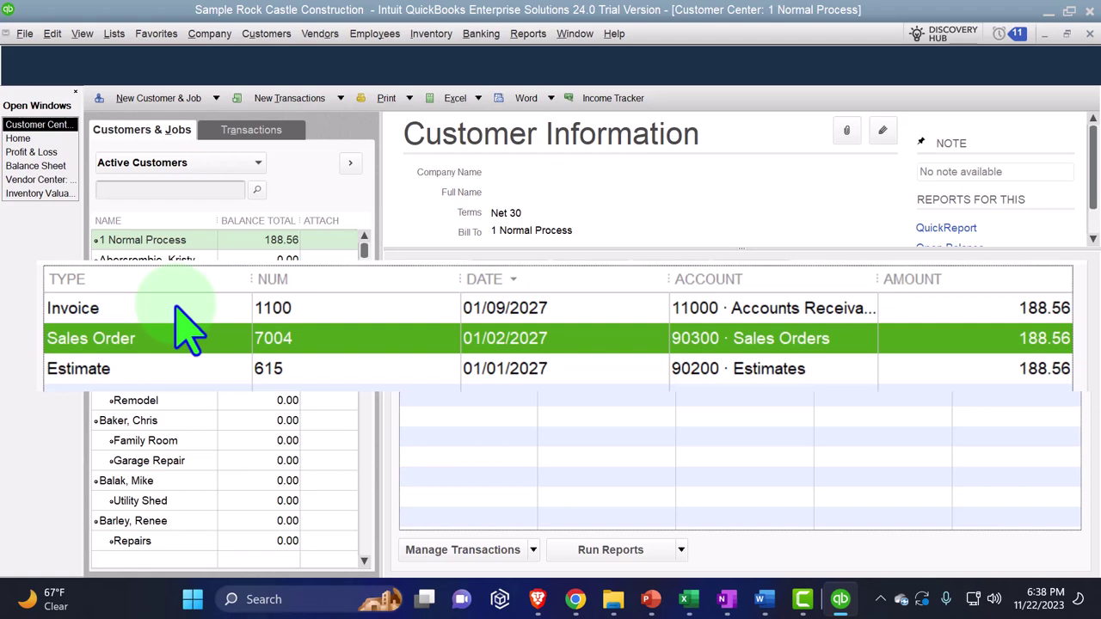
double_click(108, 307)
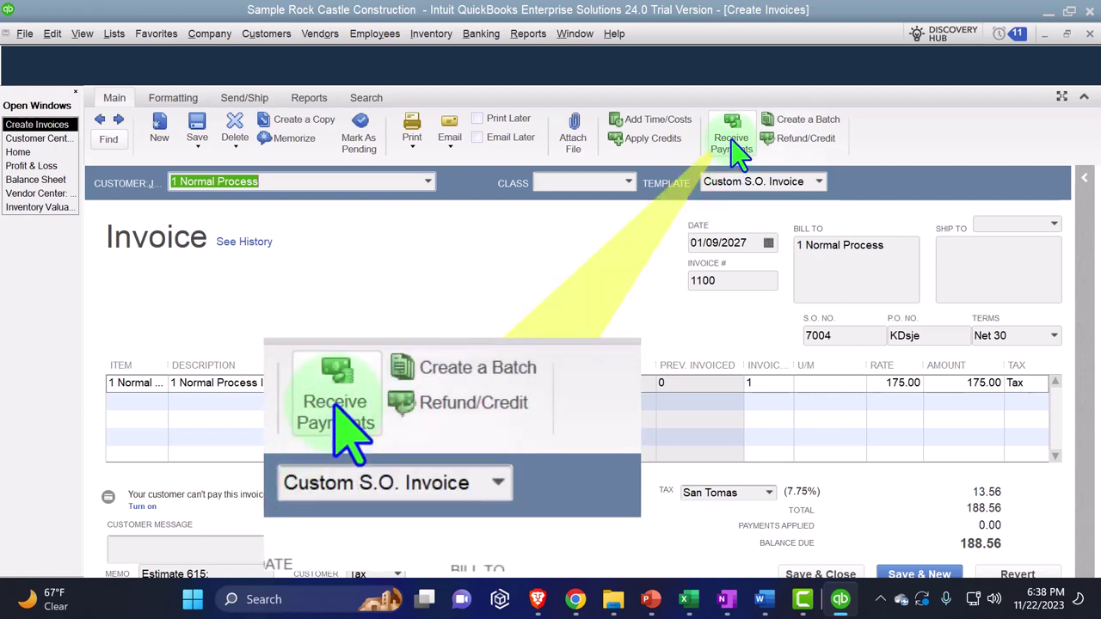
left_click(731, 147)
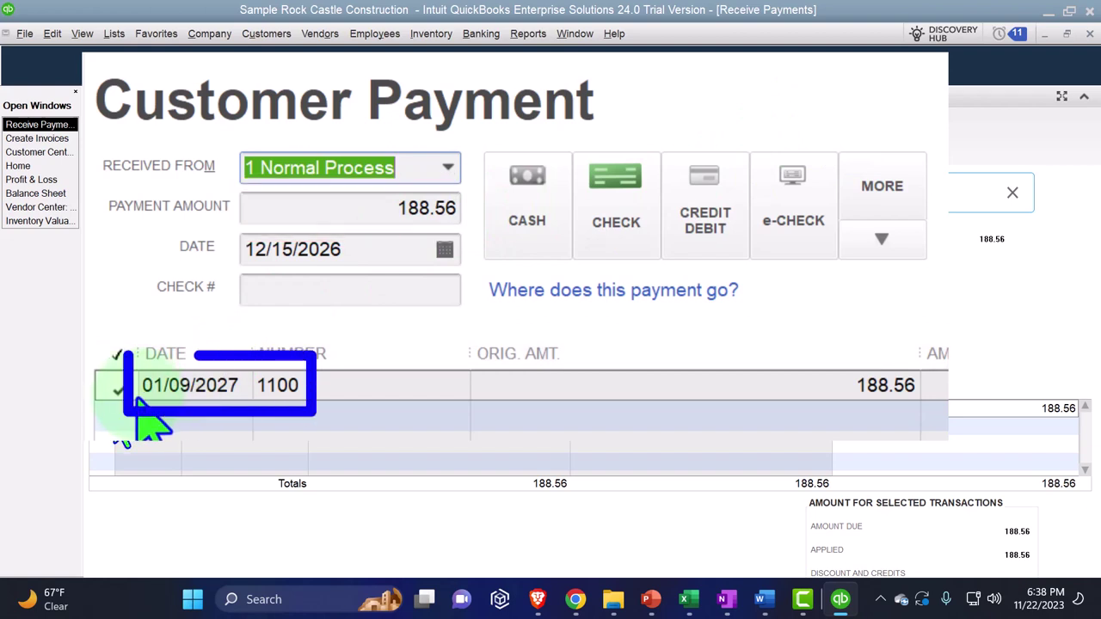
Set the customer payment's method to cash and its date to 01/10/2027
key("Tab")
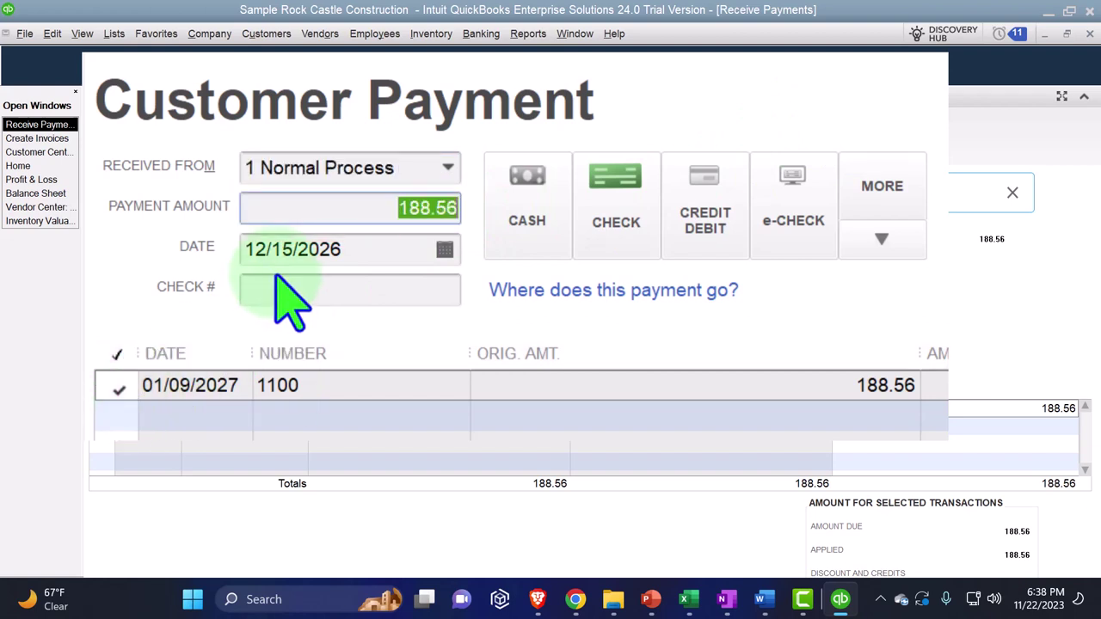
left_click(537, 211)
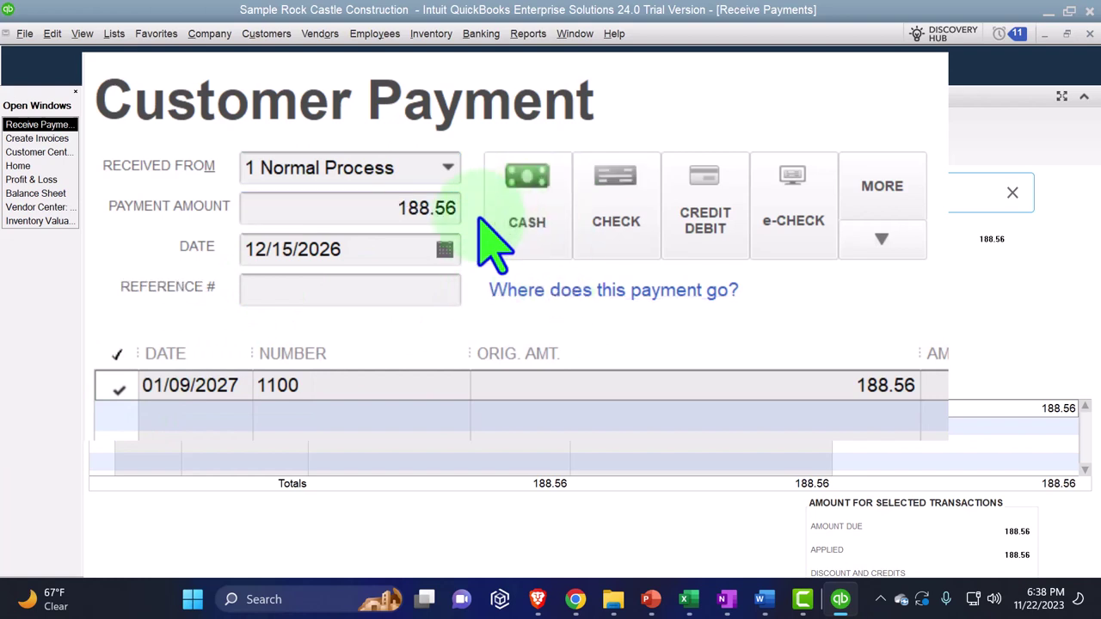
key("Tab")
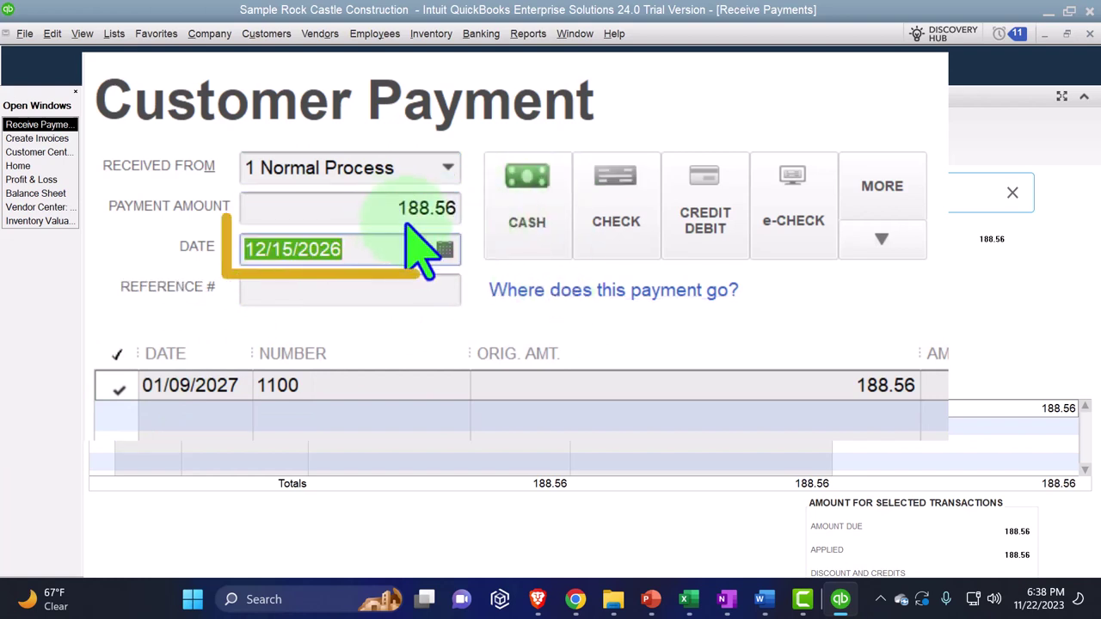
type("011027")
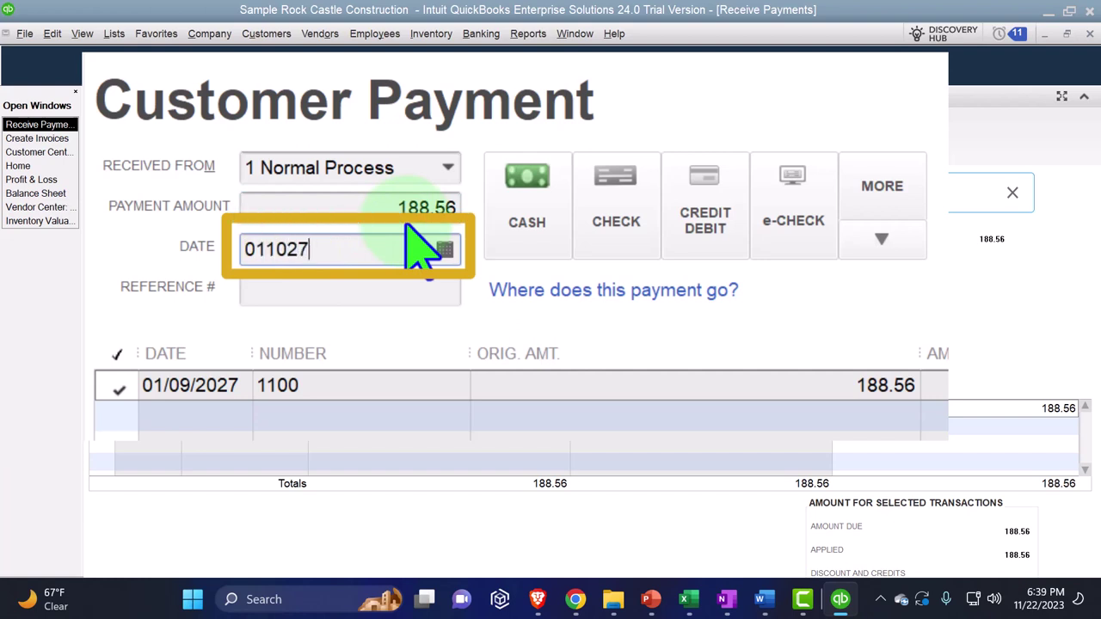
key("Tab")
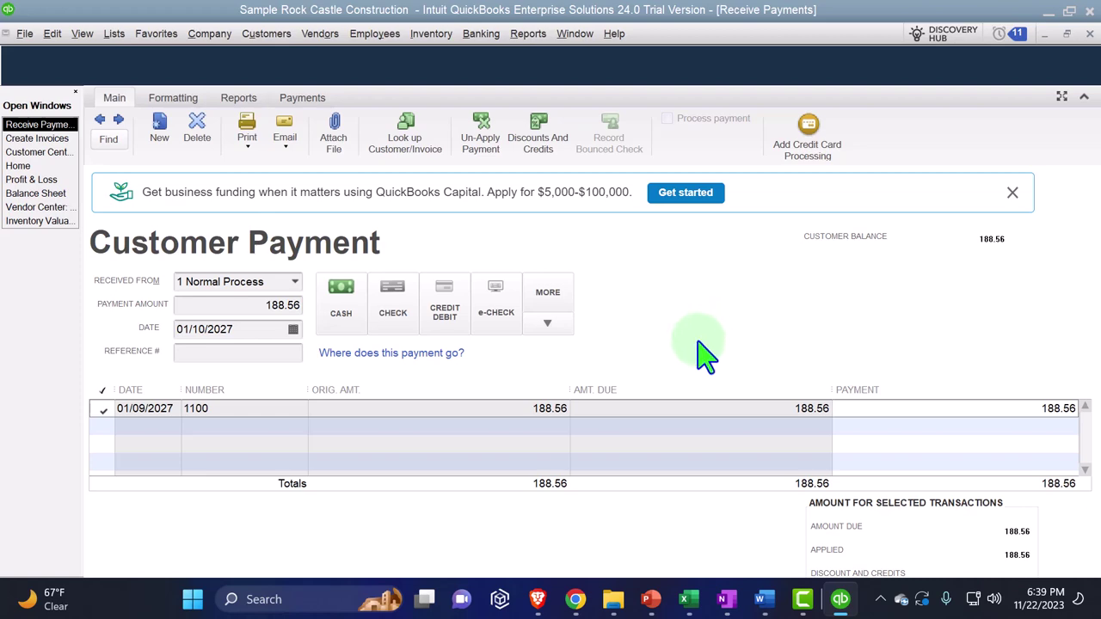
In the Excel worksheet, enter the form label Receive Payment in cell A19
left_click(688, 599)
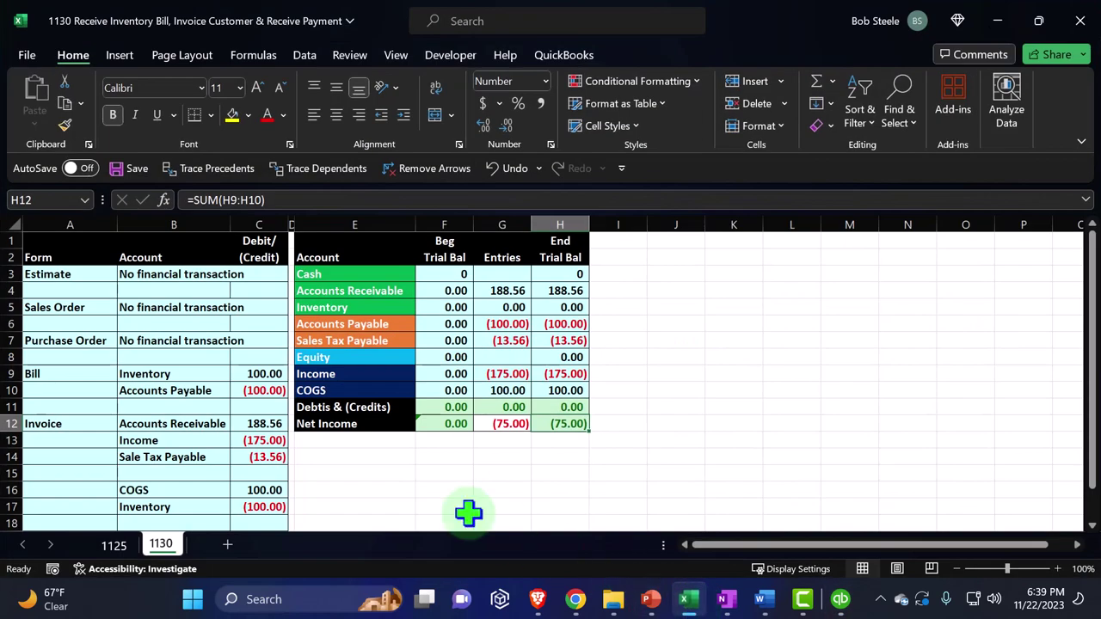
scroll(393, 451, "down", 1)
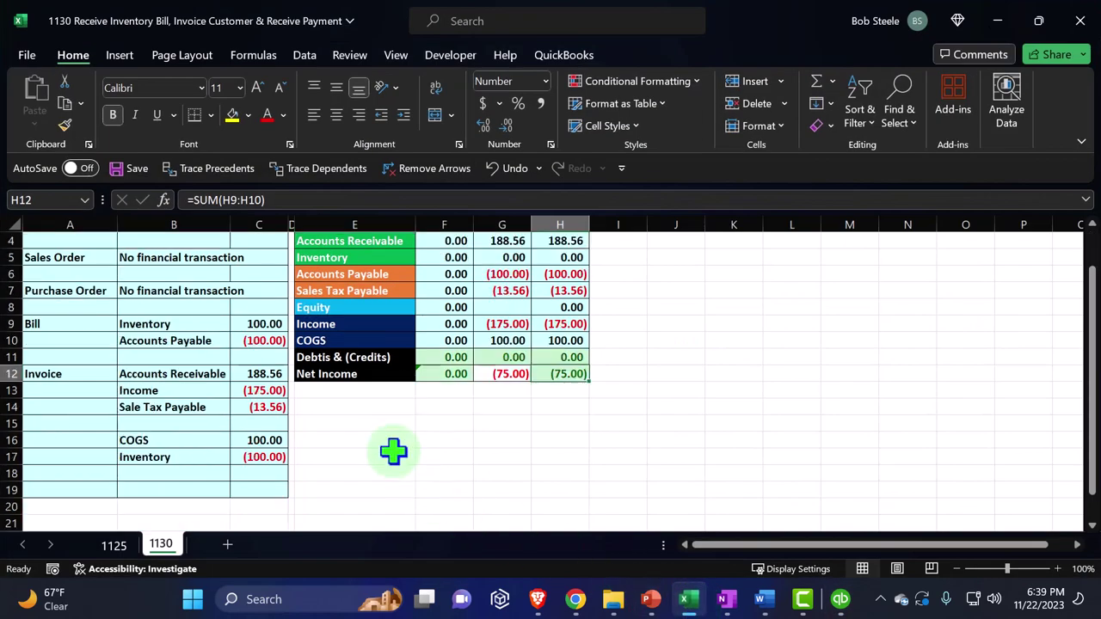
left_click(71, 486)
type("Recei")
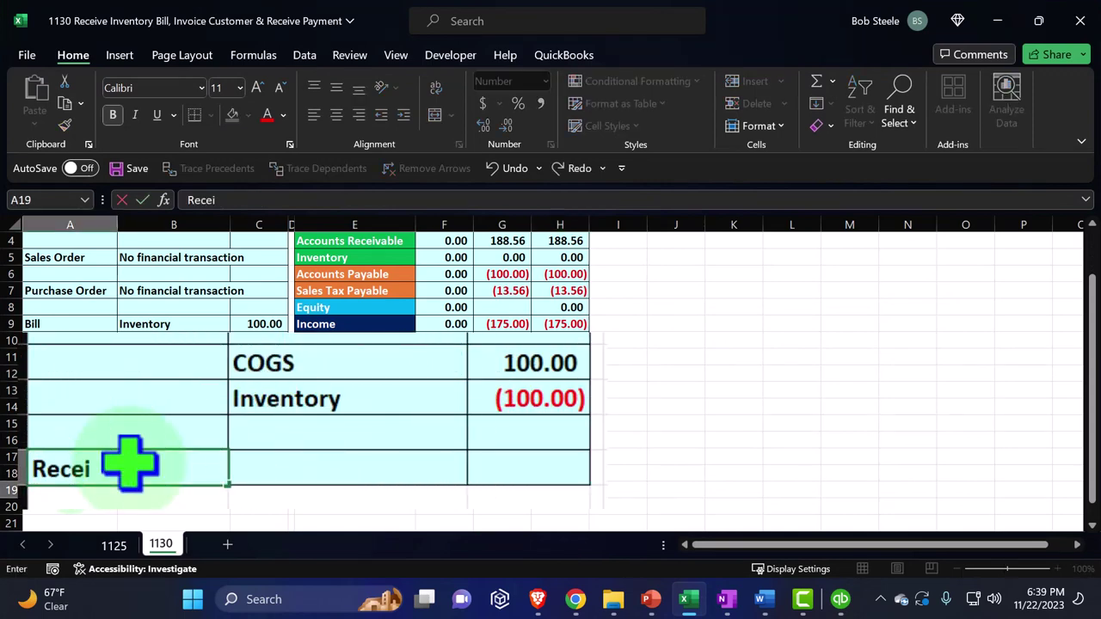
type("ve Payment")
key("Tab")
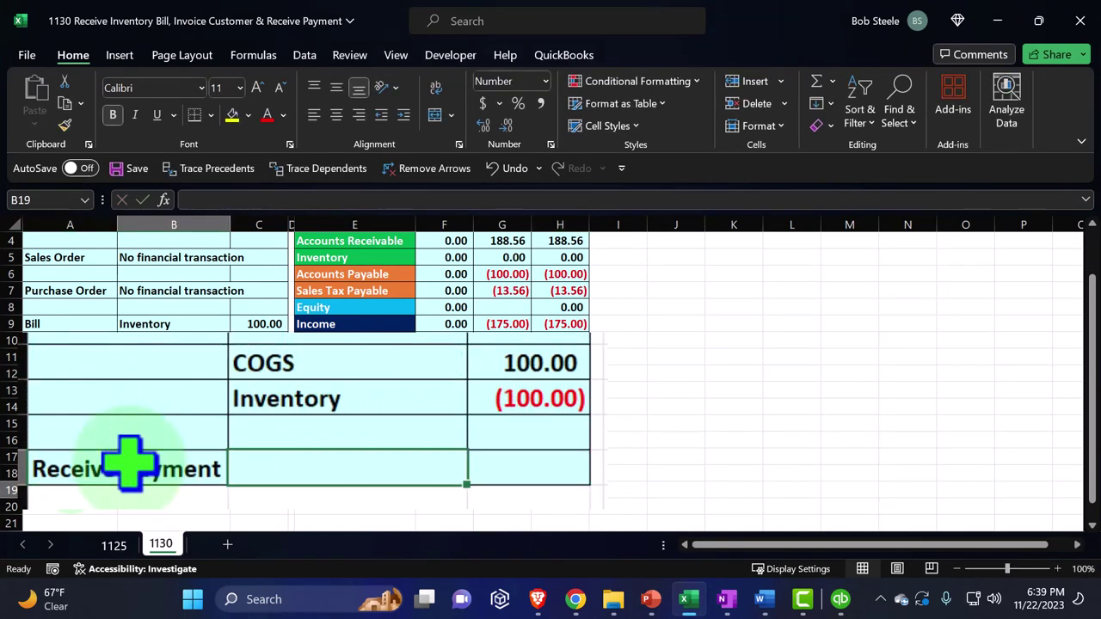
Link the account name in B19 to the Cash account in E3
type("=")
key("Up")
key("Up")
key("Up")
key("Up")
key("Up")
key("Up")
key("Up")
key("Up")
key("Up")
key("Up")
key("Up")
key("Up")
key("Up")
key("Up")
key("Up")
key("Up")
key("Up")
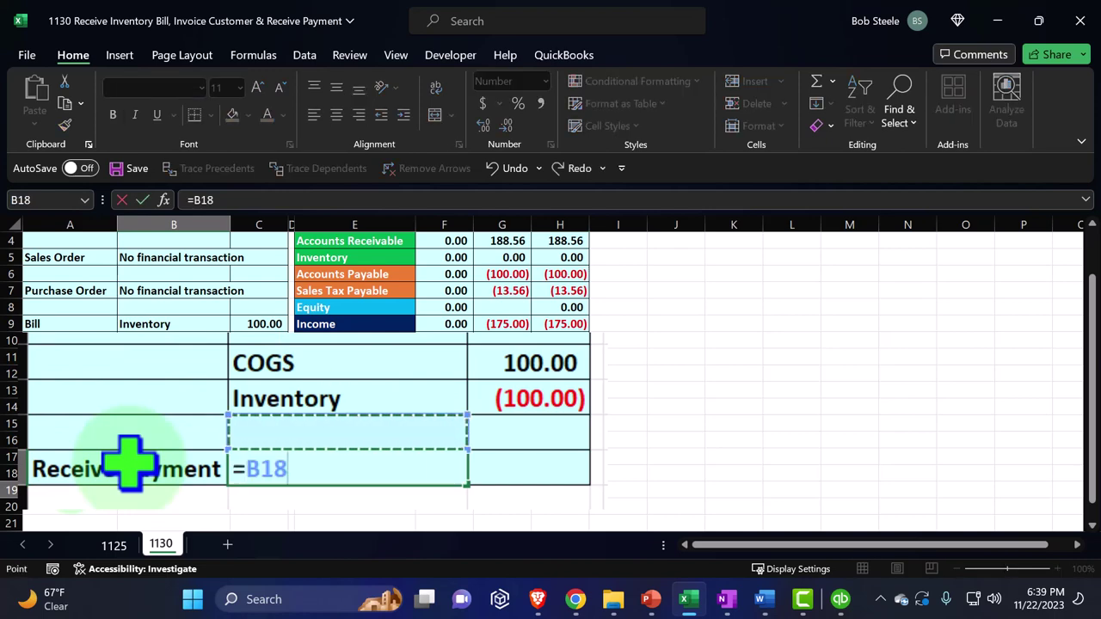
key("Right")
key("Right")
key("Right")
key("Down")
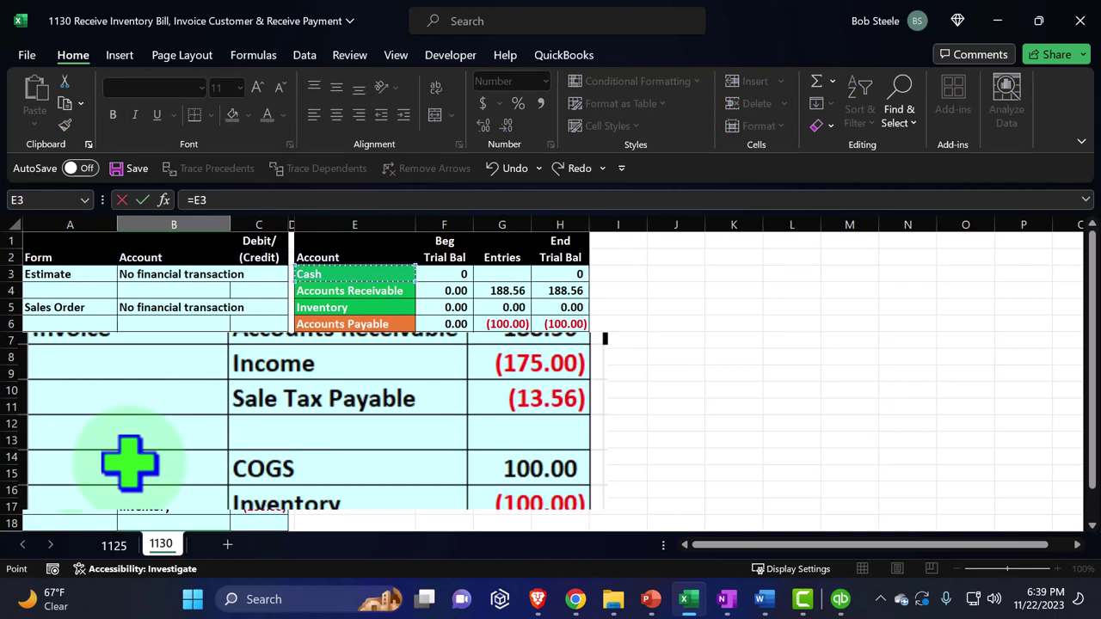
key("Return")
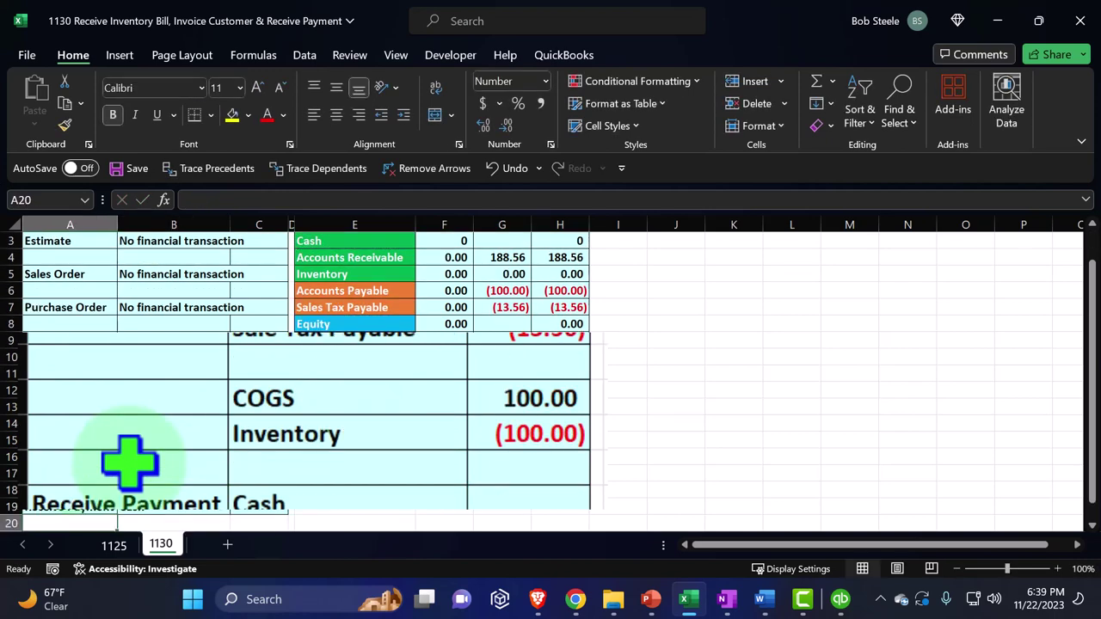
Copy the formatting of A19:C19 to the row below, A20:C20
scroll(129, 462, "down", 1)
left_click_drag(69, 457, 559, 456)
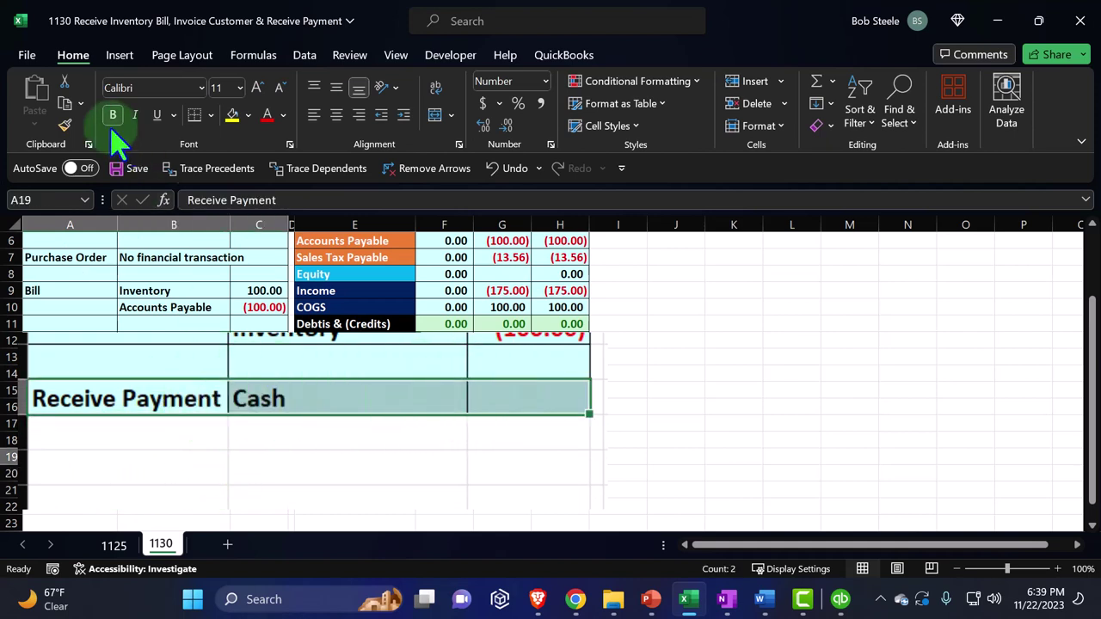
left_click(65, 125)
key("Down")
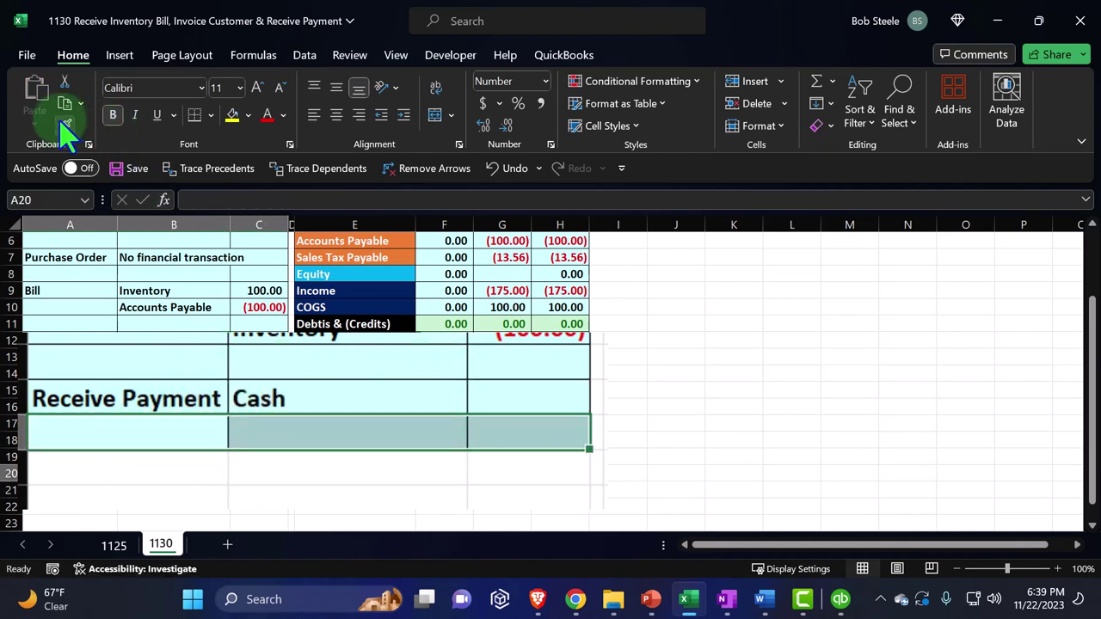
Link the account name in B20 to the Accounts Receivable account in E4
key("Right")
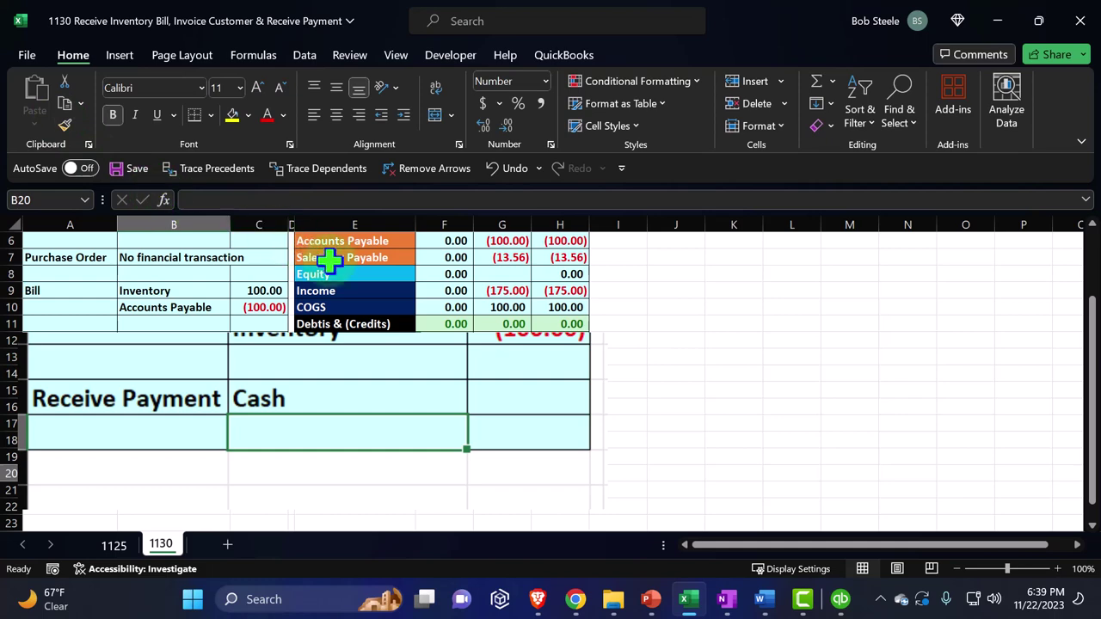
type("=")
scroll(343, 288, "up", 2)
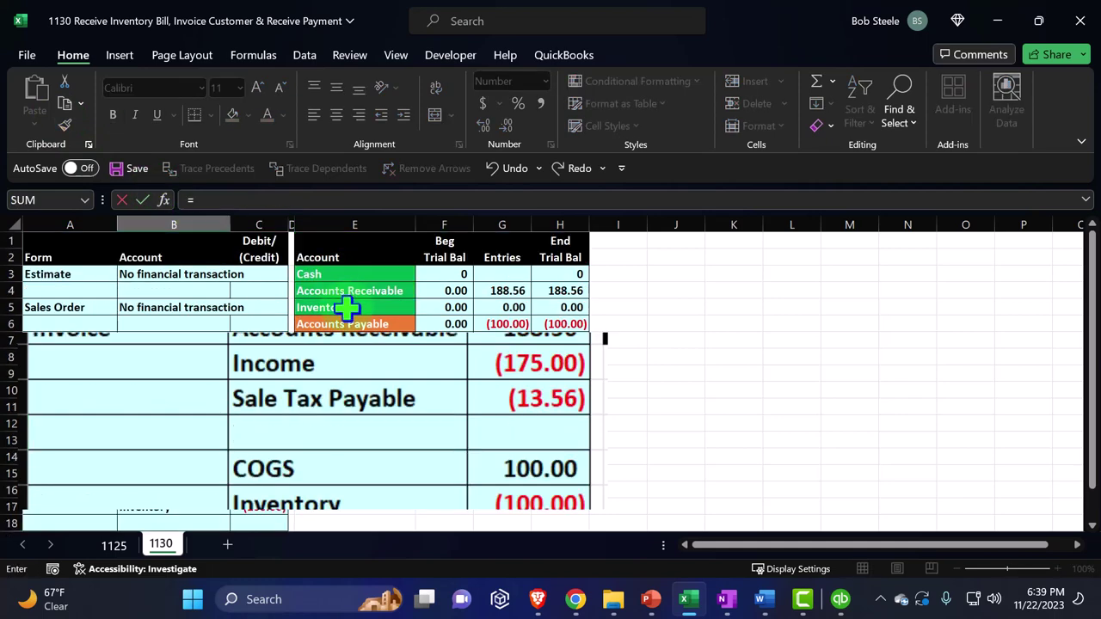
left_click(347, 295)
key("Return")
Link the Cash amount in C19 to the invoice's Accounts Receivable amount in C12, and enter its negative in C20
key("Right")
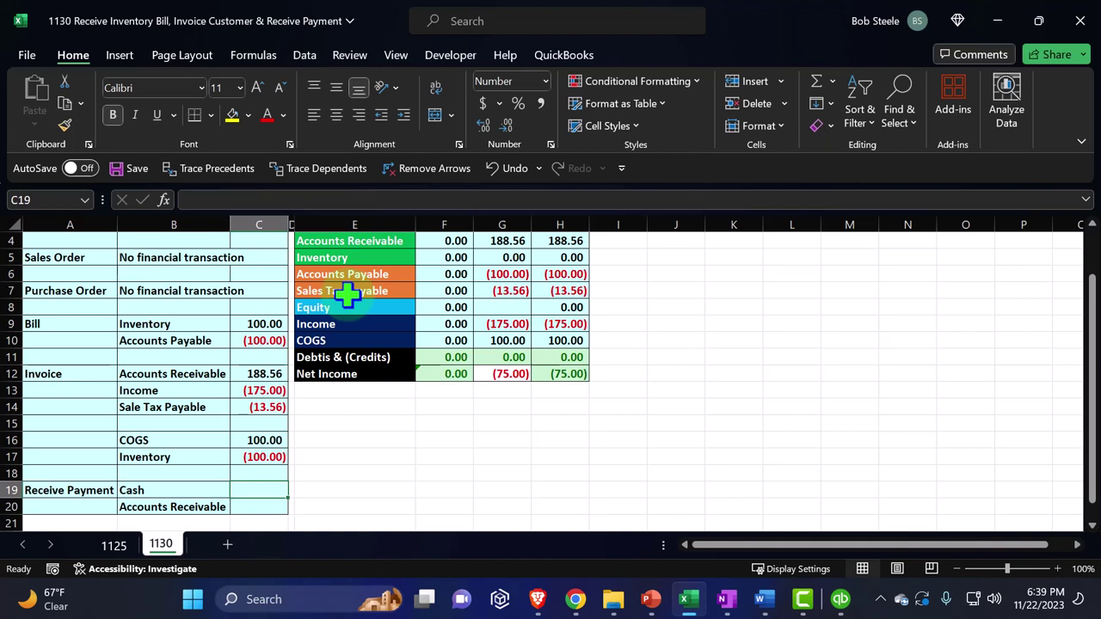
type("=")
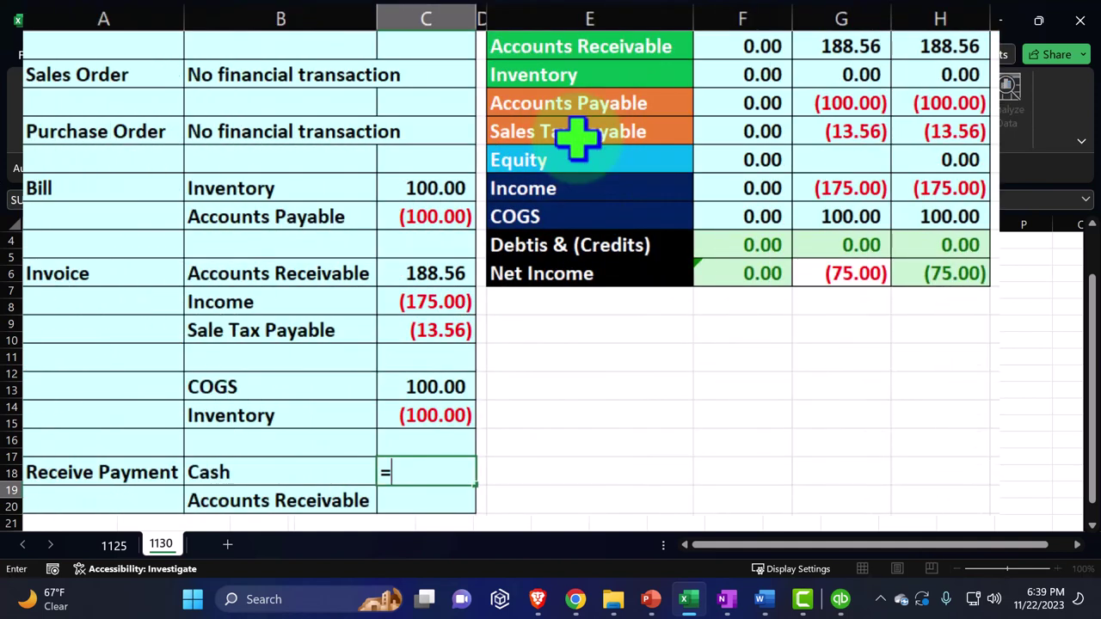
key("Up")
key("Up")
key("Up")
key("Up")
key("Up")
key("Up")
key("Return")
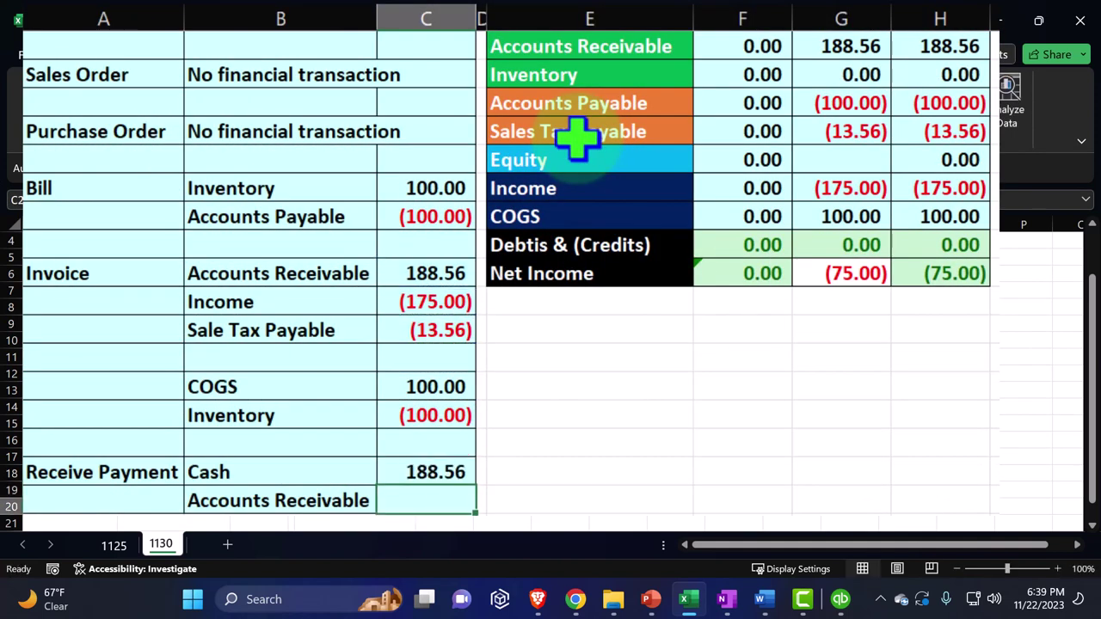
type("-")
key("Up")
key("Return")
Post the payment's Cash amount from C19 to the Cash entry in G3 of the trial balance
key("Up")
key("Up")
key("Up")
key("Up")
key("Up")
key("Up")
key("Up")
key("Up")
key("Up")
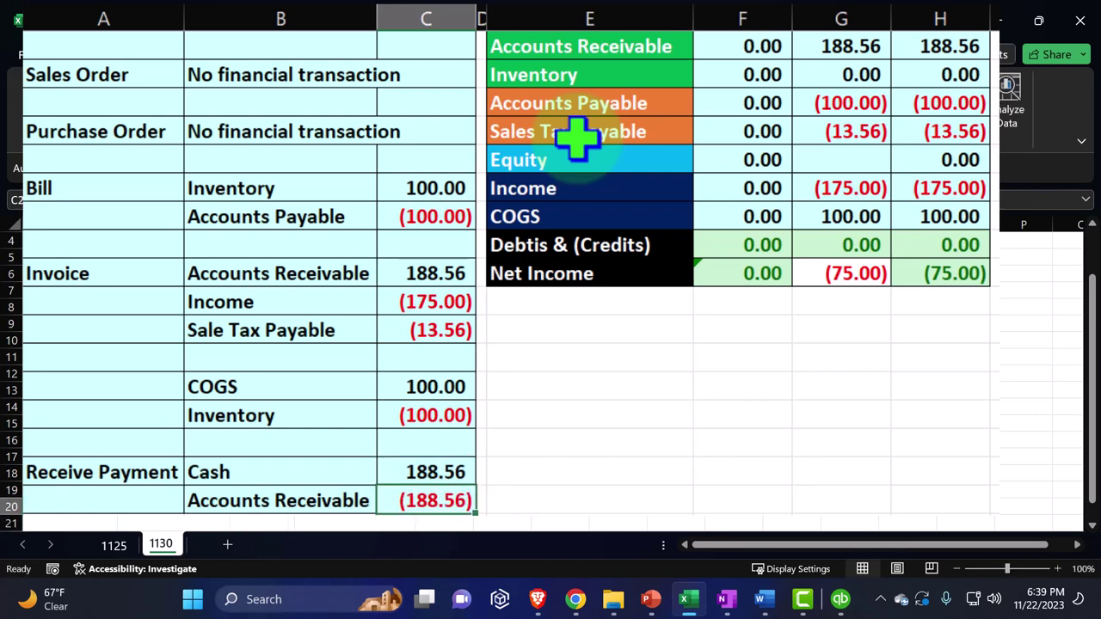
key("Up")
key("Up")
key("Up")
key("Up")
key("Up")
key("Up")
key("Up")
key("Up")
key("Up")
key("Up")
key("Up")
key("Right")
key("Right")
key("Right")
key("Right")
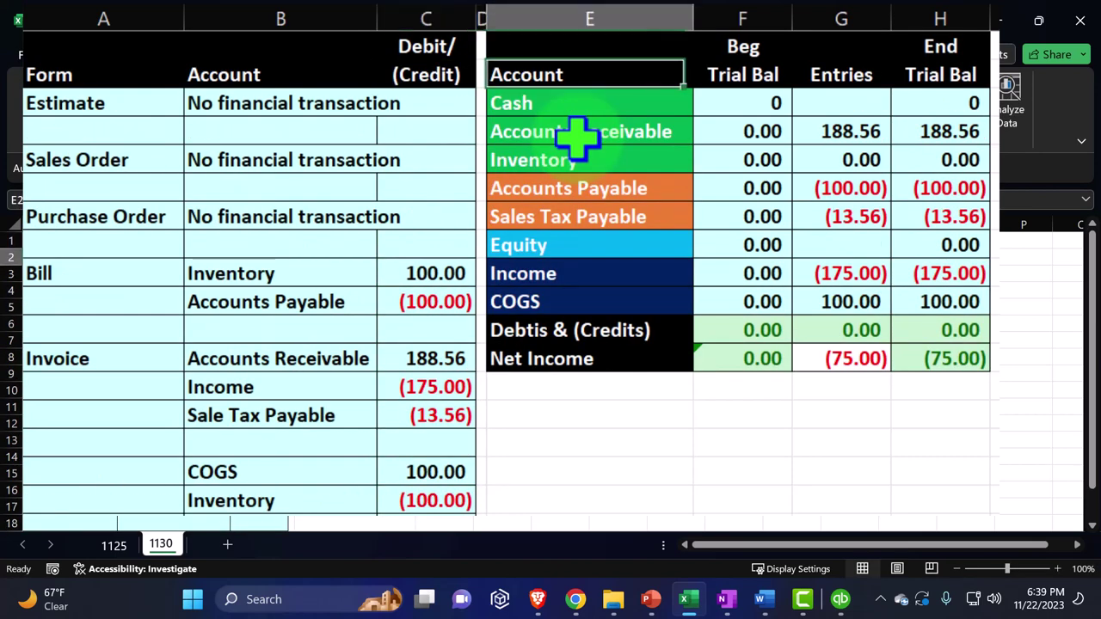
key("Down")
type("=")
key("Down")
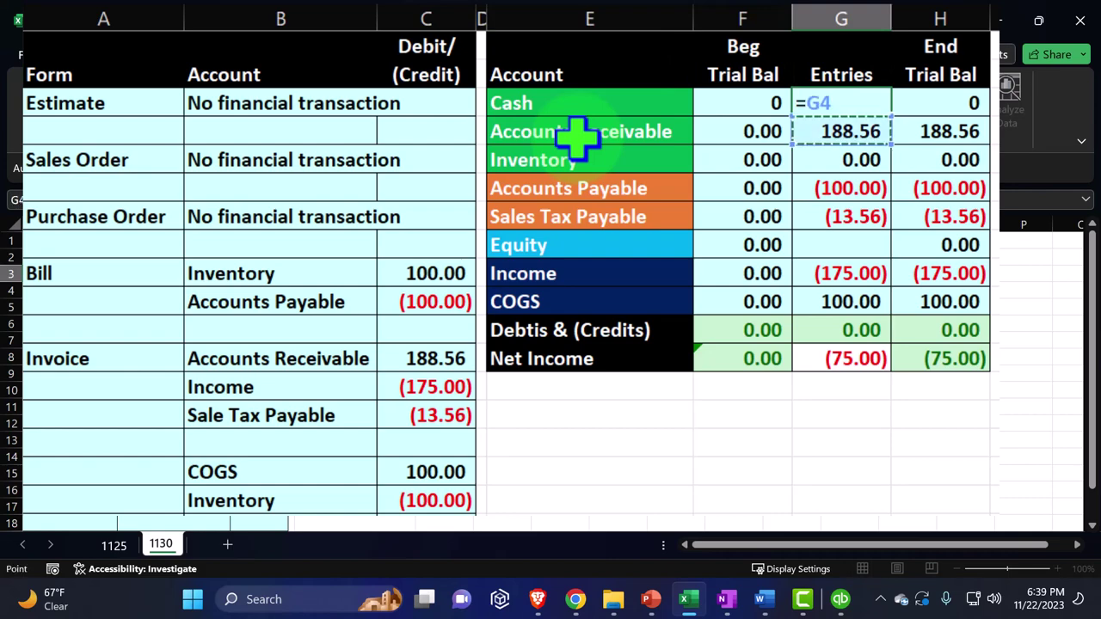
key("Down")
key("Down")
key("Down")
key("Down")
key("Down")
key("Down")
key("Down")
key("Down")
key("Down")
key("Down")
key("Down")
key("Down")
key("Down")
key("Down")
key("Down")
key("Down")
key("Down")
key("Left")
key("Left")
key("Left")
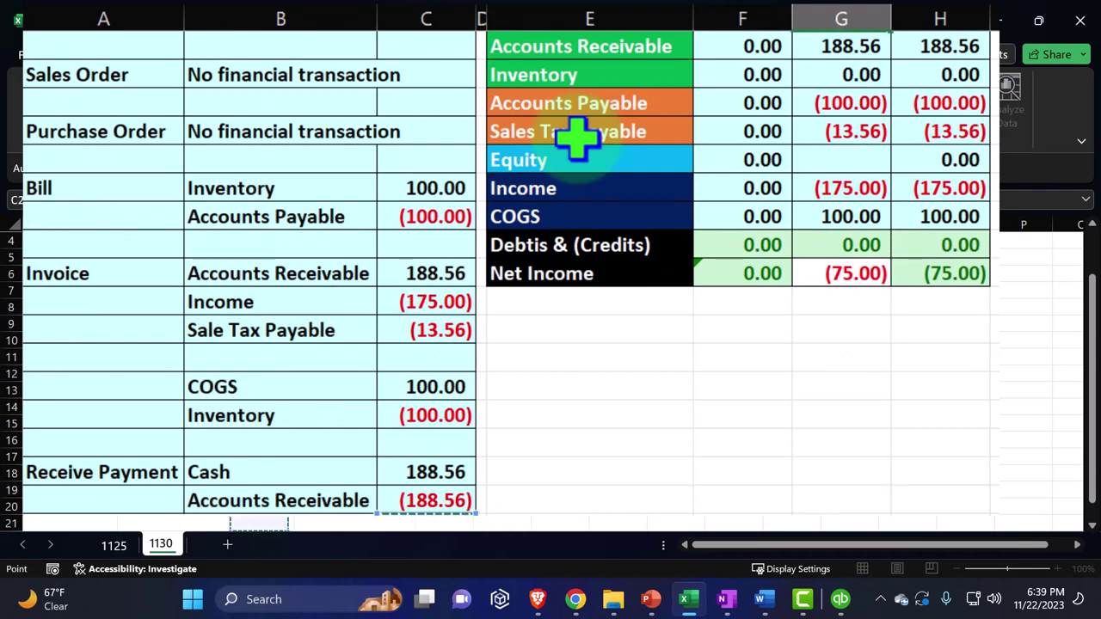
key("Up")
key("Up")
key("Return")
key("Up")
key("Up")
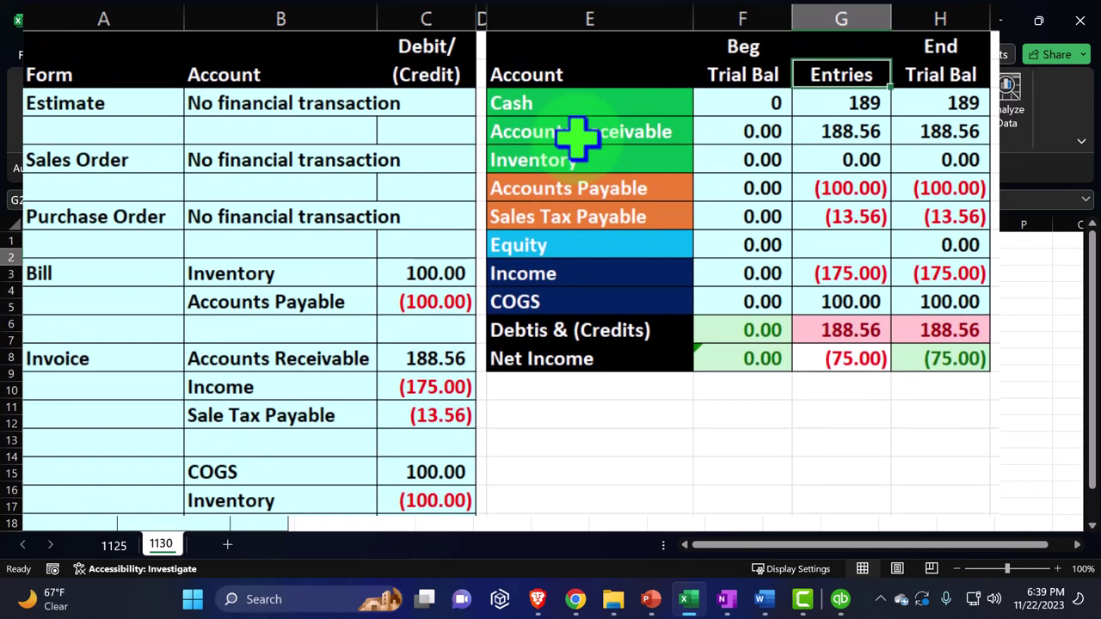
Set the Accounts Receivable entry in G4 to =C12+C20, and check the ending balance in H4
key("Down")
key("Down")
type("=")
key("Left")
key("Left")
key("Left")
key("Left")
key("Down")
key("Down")
key("Down")
key("Down")
key("Down")
key("Down")
key("Down")
key("Down")
type("+")
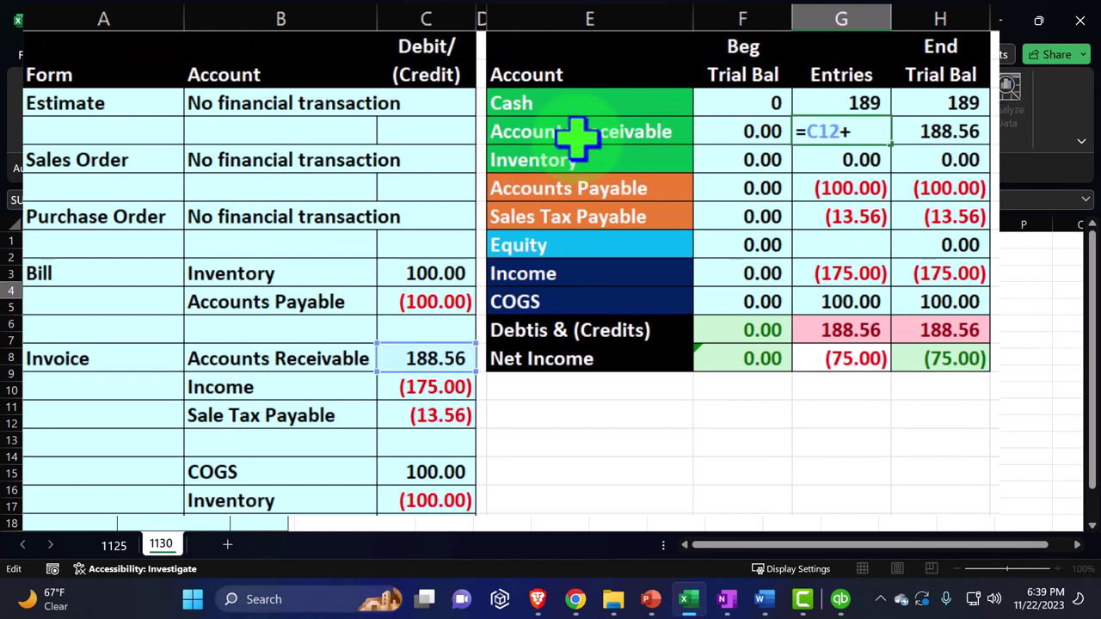
key("Down")
key("Down")
key("Down")
key("Down")
key("Down")
key("Down")
key("Down")
key("Down")
key("Down")
key("Down")
key("Down")
key("Down")
key("Down")
key("Down")
key("Down")
key("Down")
key("Left")
key("Left")
key("Left")
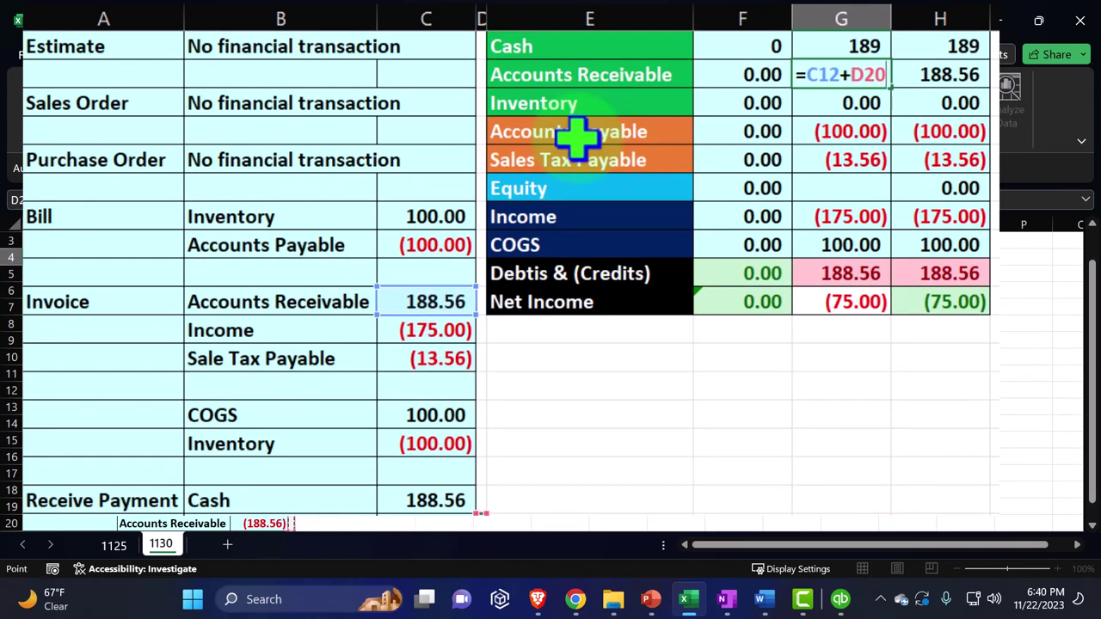
key("Return")
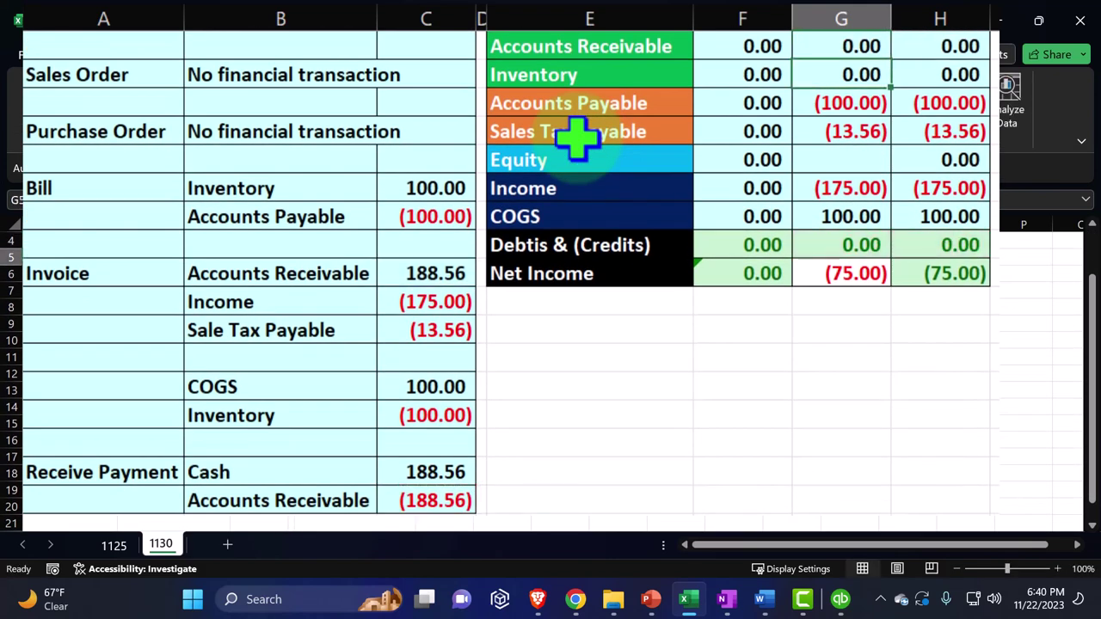
scroll(578, 143, "up", 1)
left_click(987, 126)
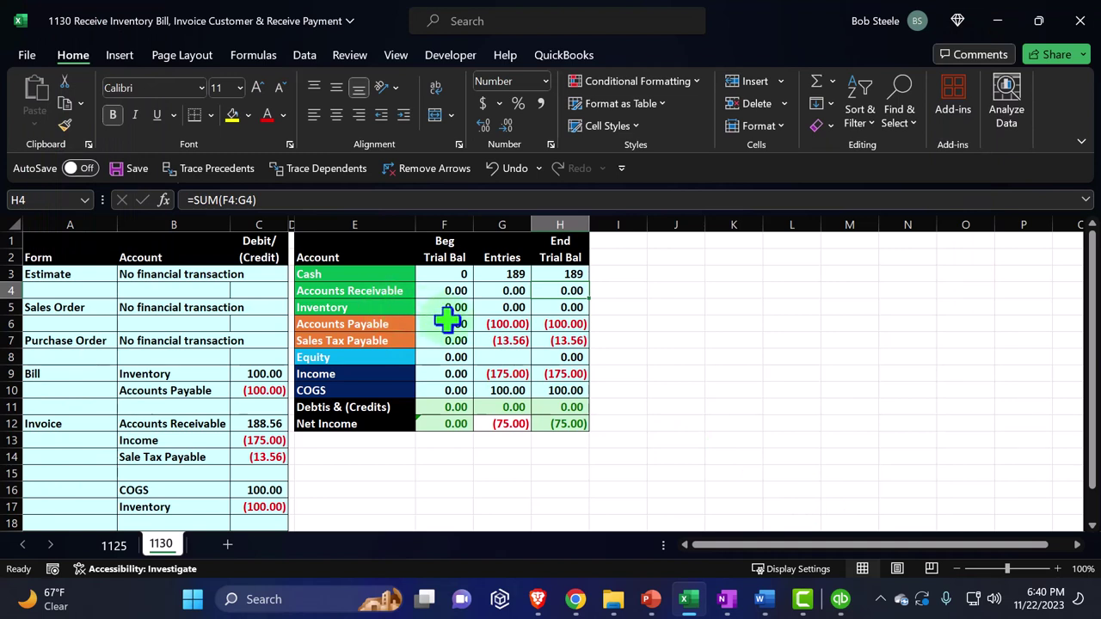
Switch back to QuickBooks, and save and close the customer payment for invoice 1100
left_click(840, 601)
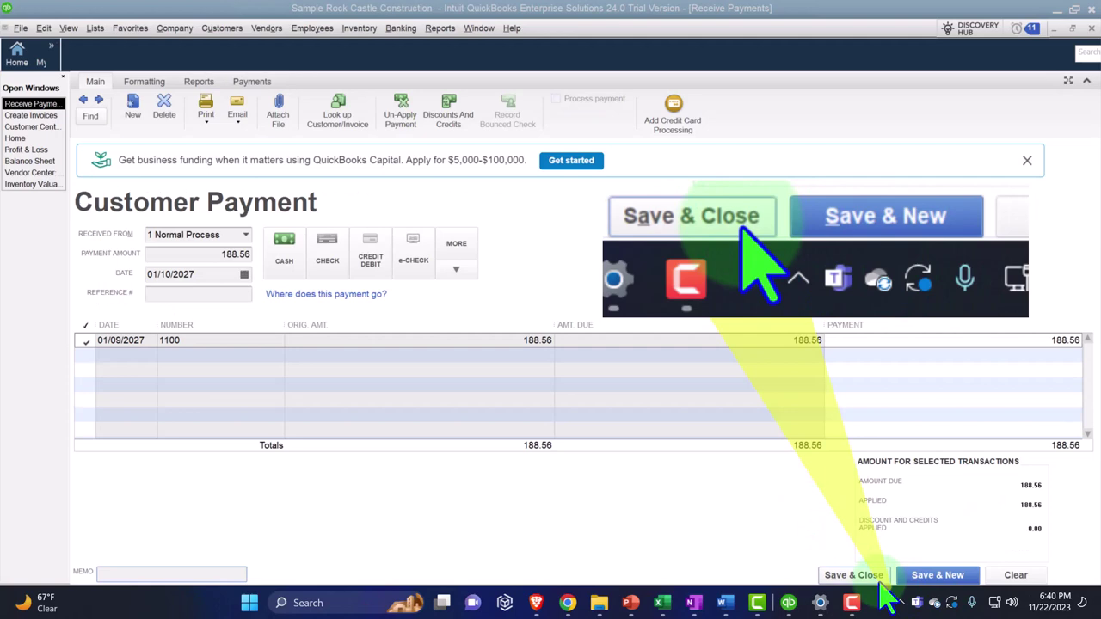
left_click(870, 575)
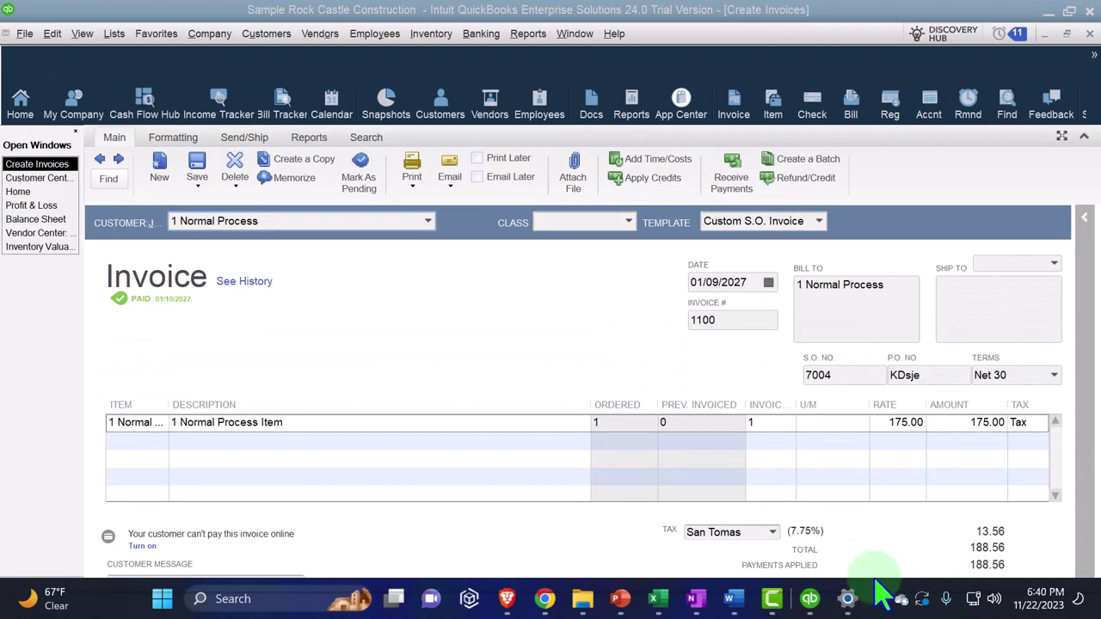
mouse_move(806, 602)
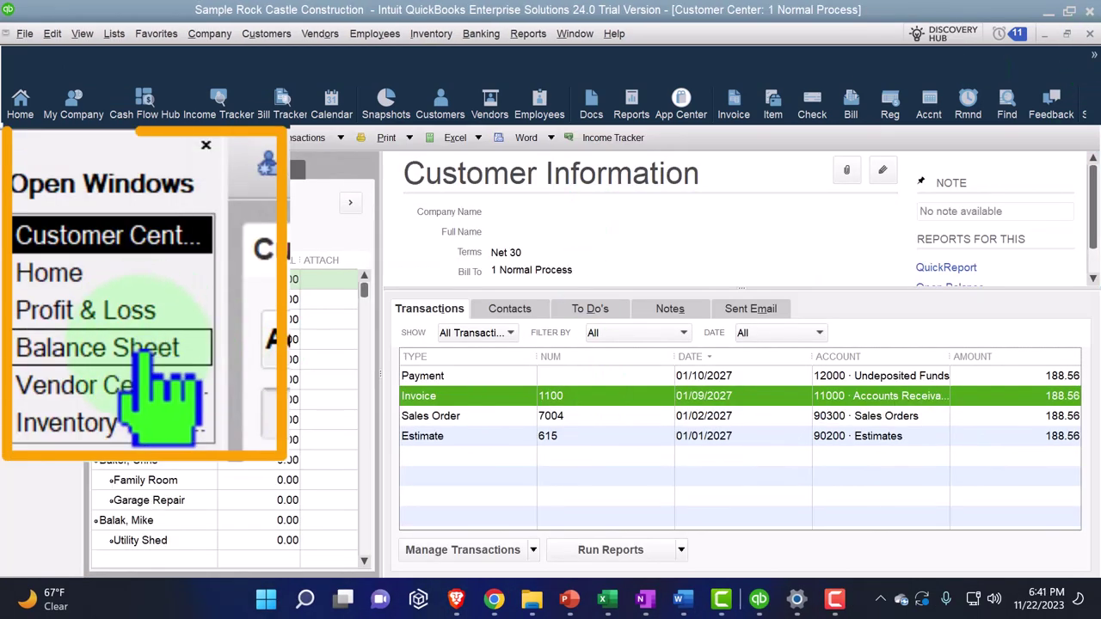
From the Balance Sheet, open the Undeposited Funds transaction detail and set its start date to 01/01/2027
left_click(159, 348)
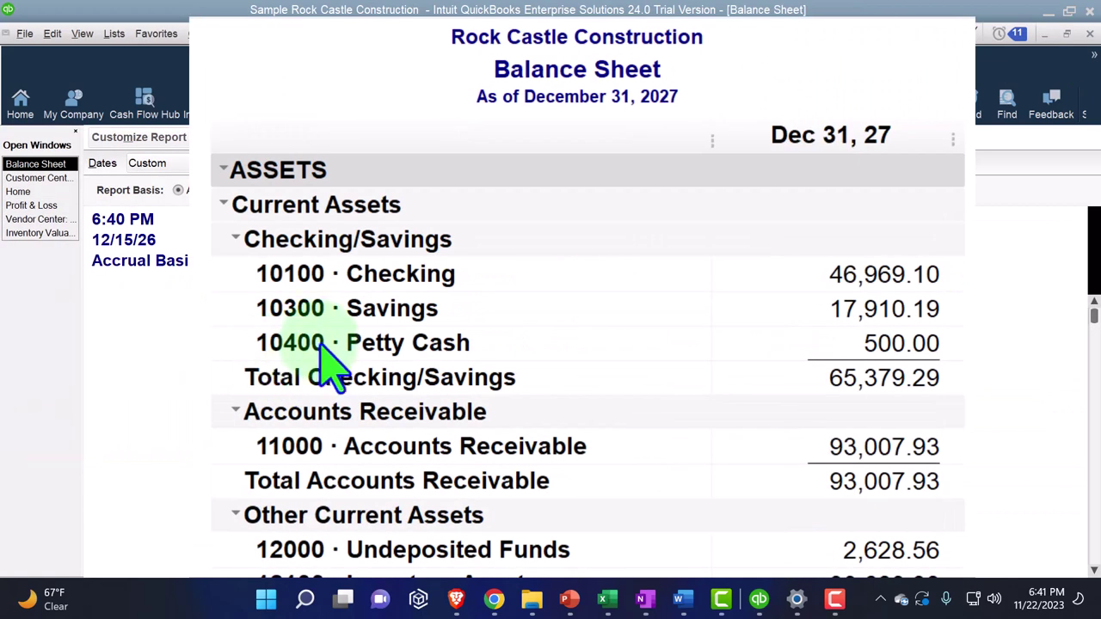
scroll(334, 379, "down", 1)
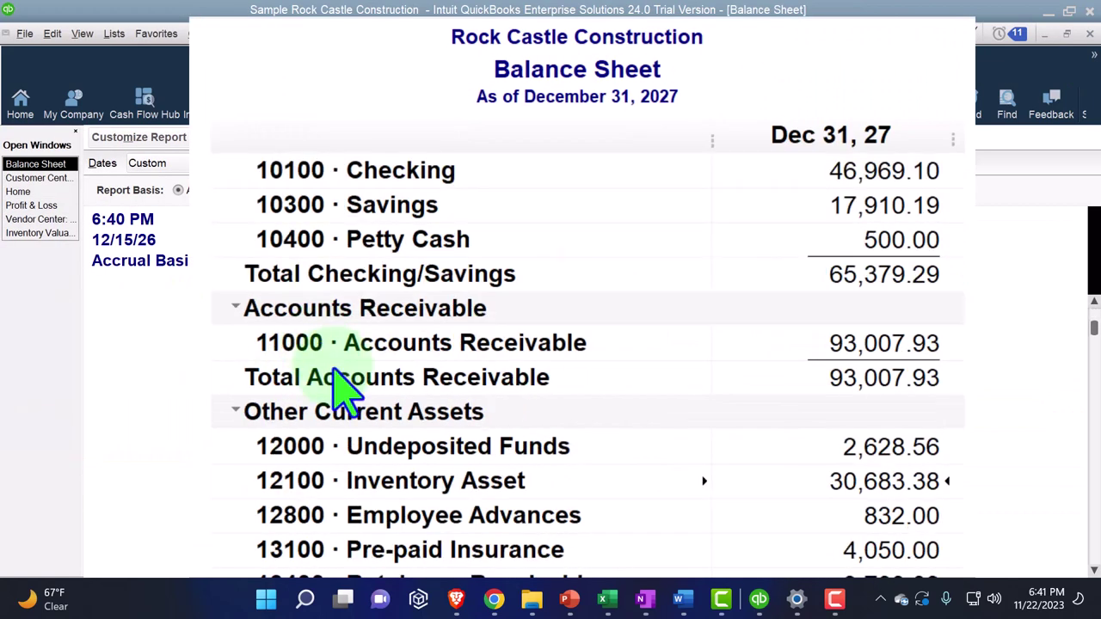
double_click(916, 450)
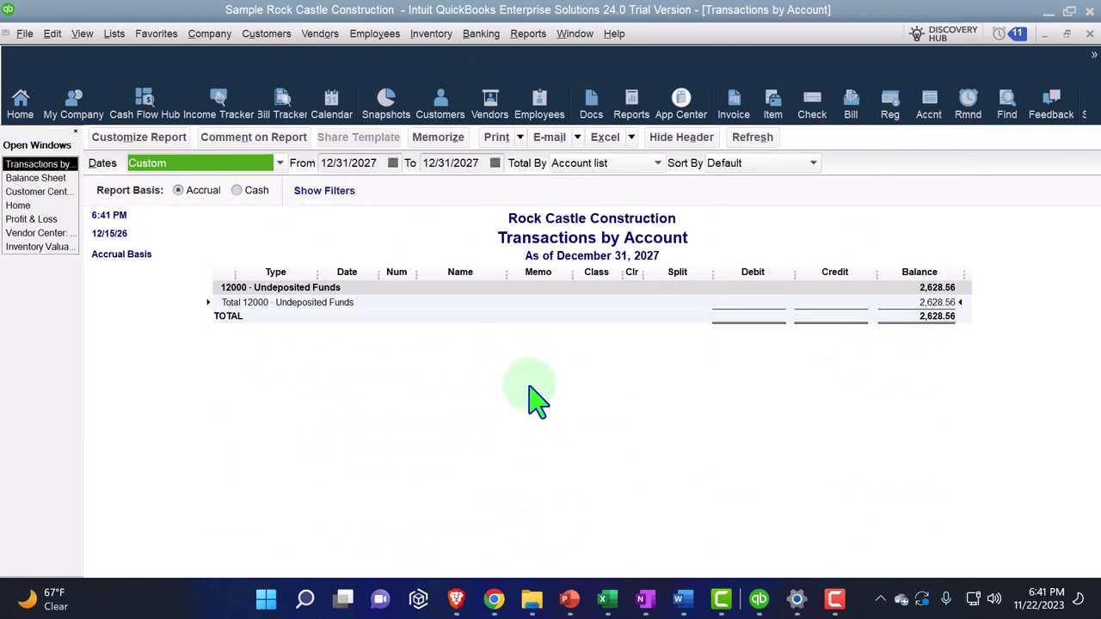
key("Tab")
type("01")
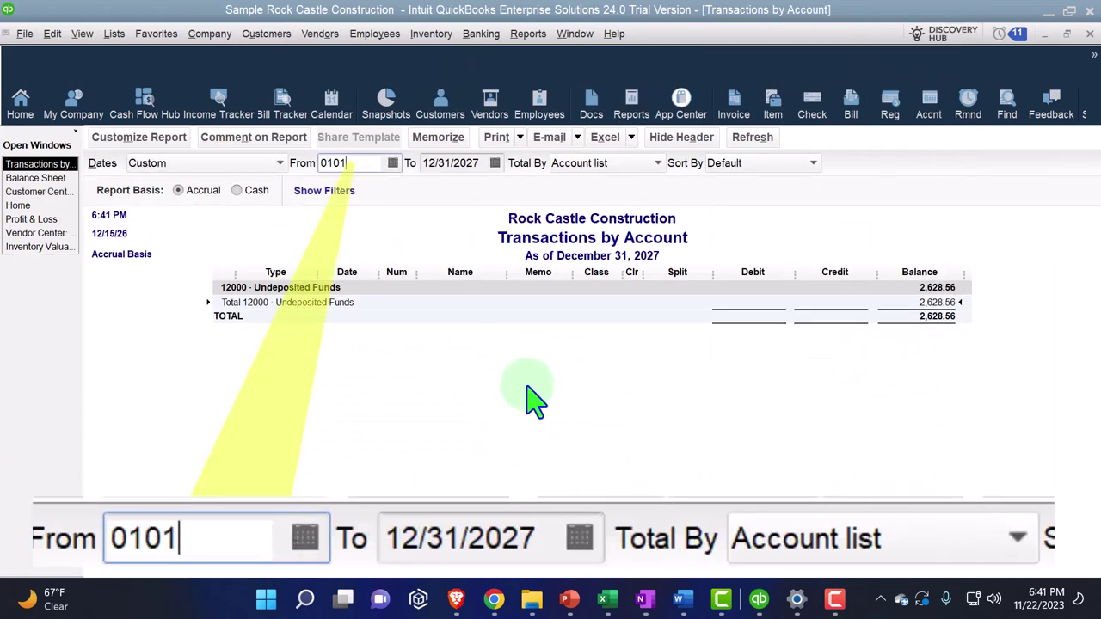
key("Tab")
key("Tab")
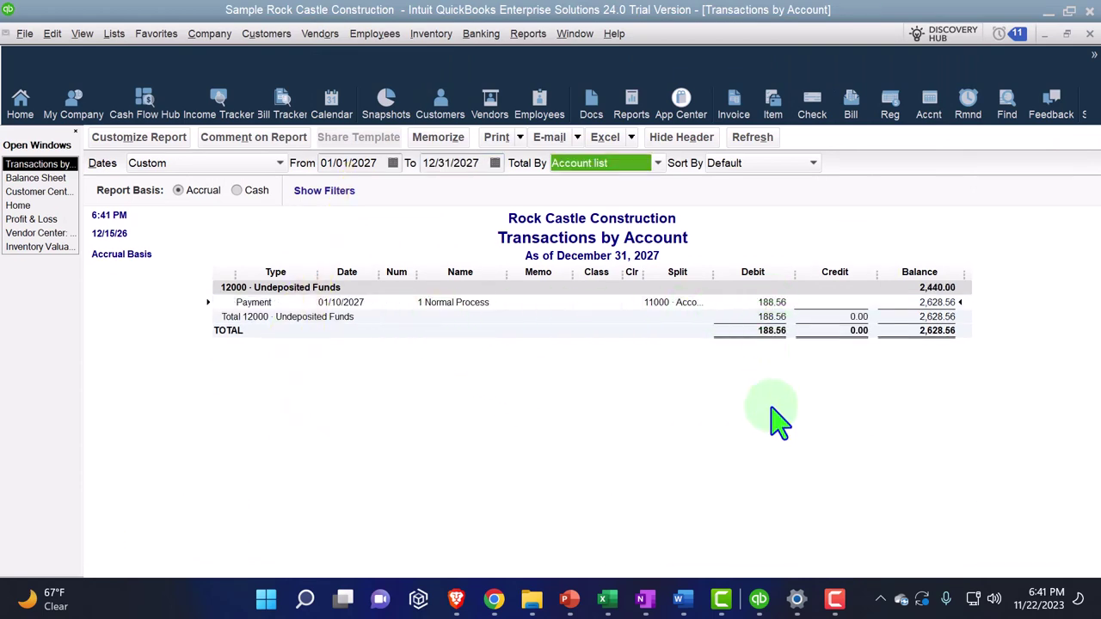
Compare the payment with the Excel trial balance, and return to QuickBooks, closing the Undeposited Funds detail
left_click(608, 600)
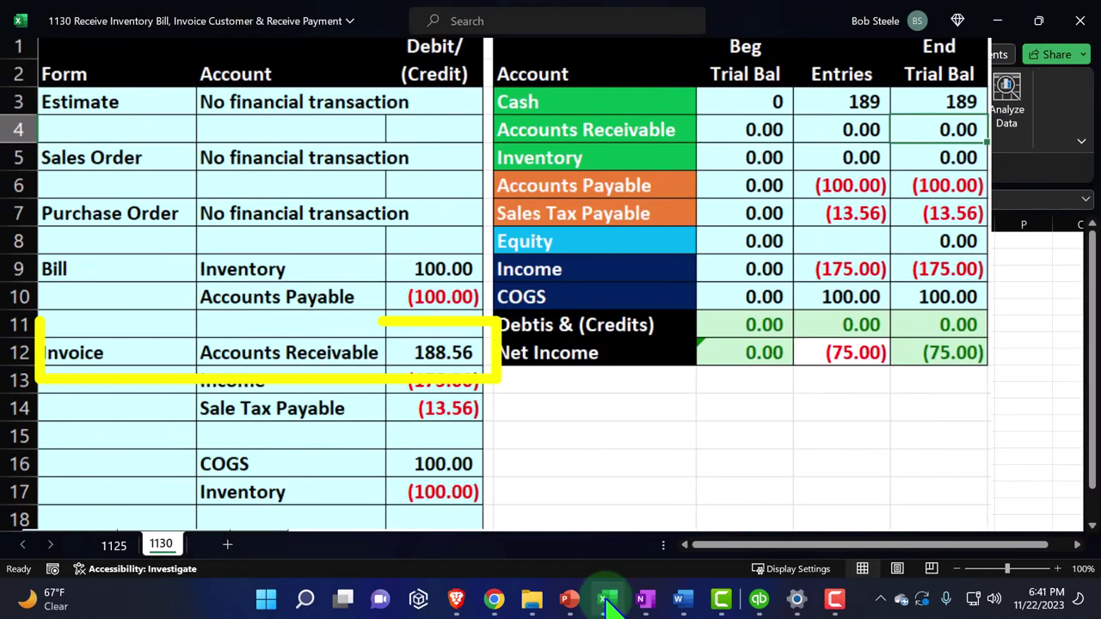
scroll(548, 458, "down", 1)
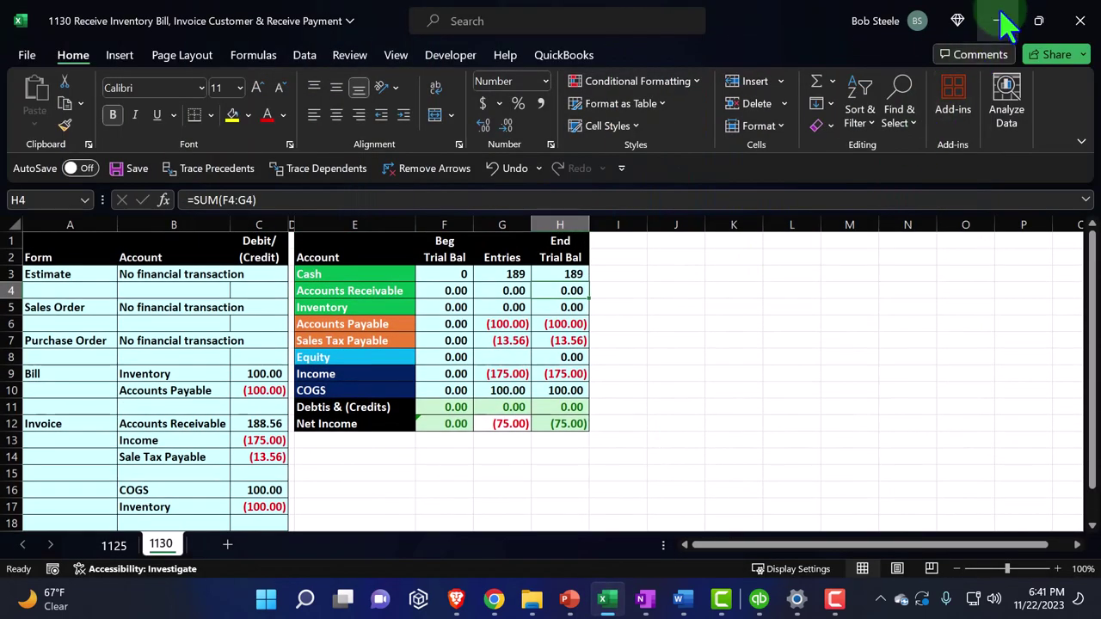
left_click(998, 21)
left_click(1090, 33)
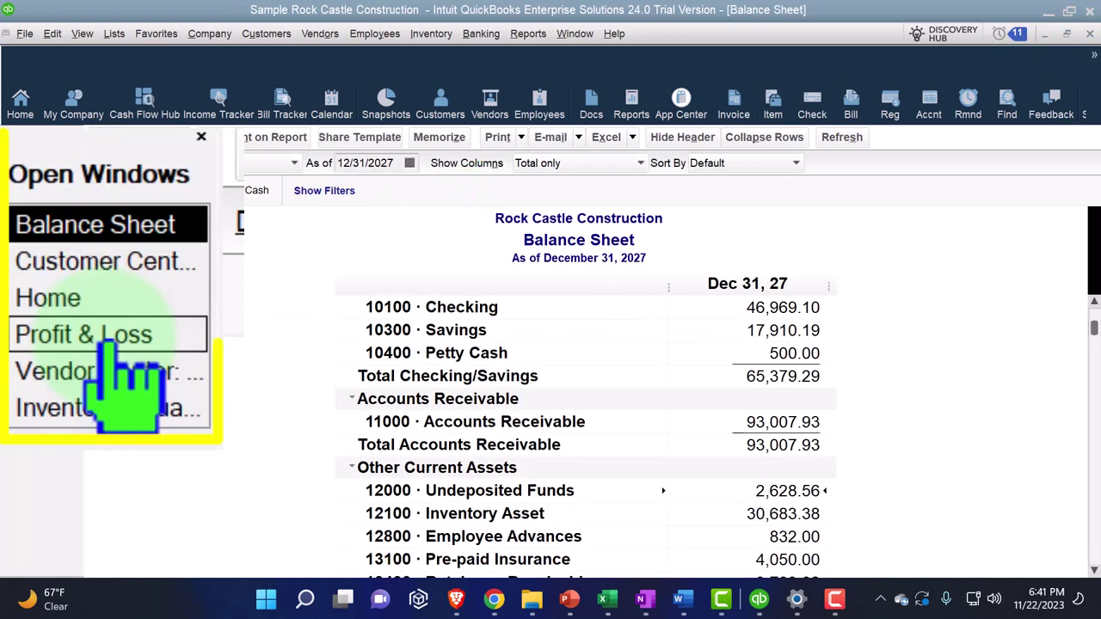
Open the Accounts Receivable transaction detail from the Balance Sheet and set its start date to 01/01/2027
scroll(291, 385, "up", 1)
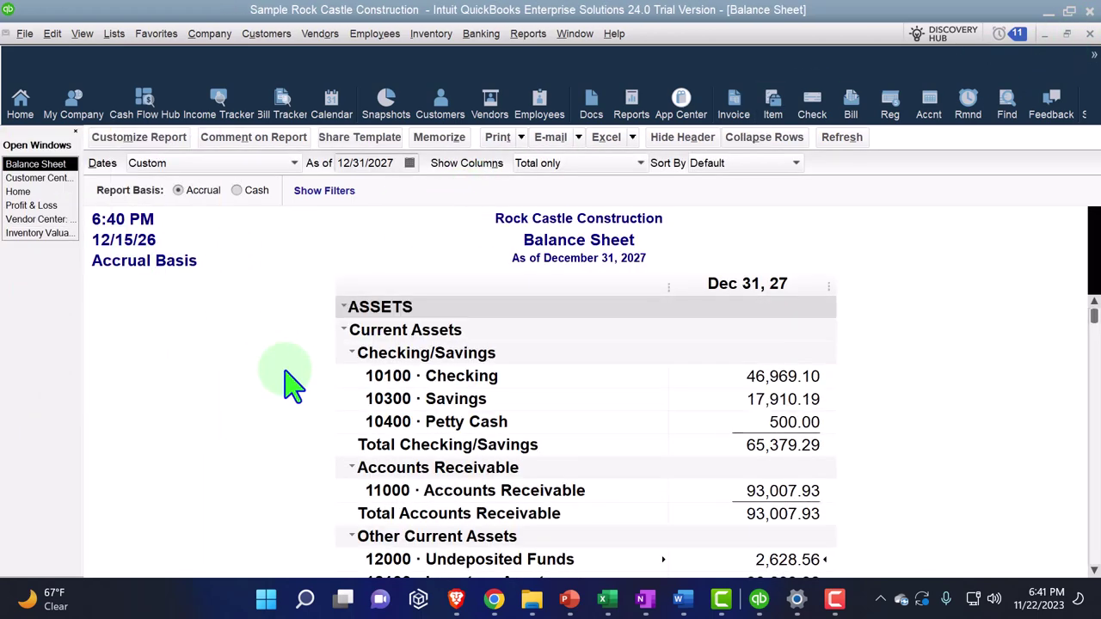
double_click(776, 490)
key("Tab")
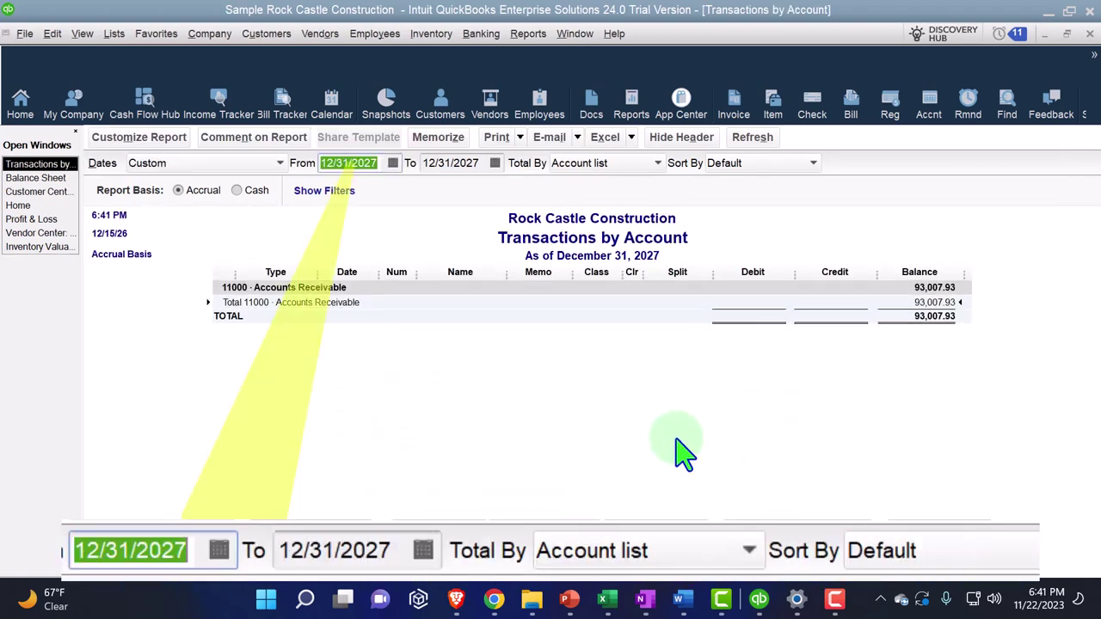
type("01/01/2")
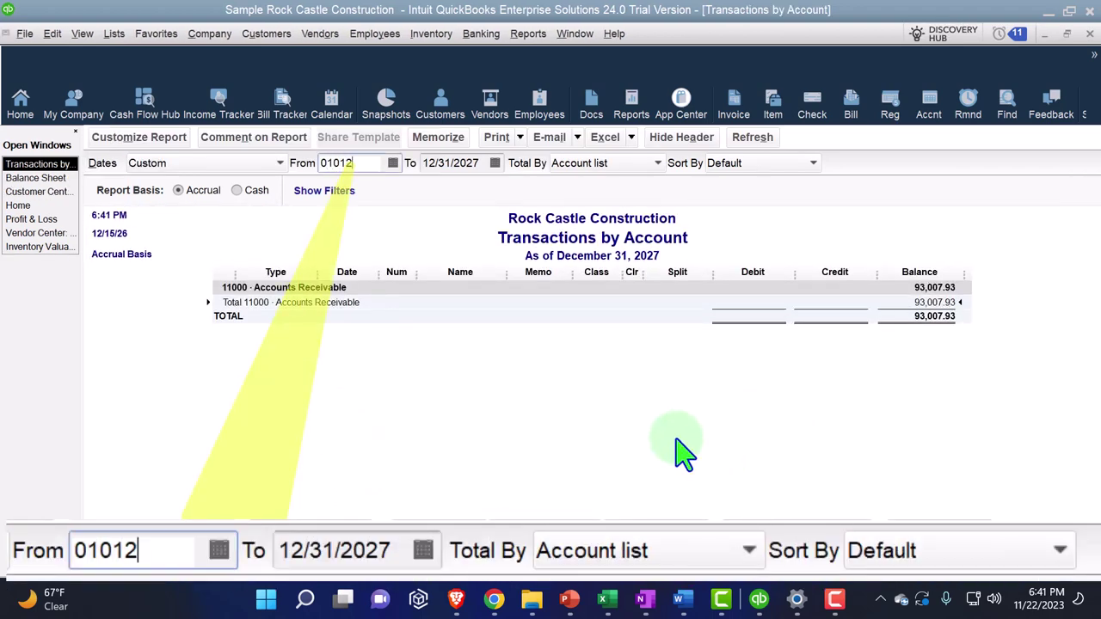
type("027")
key("Tab")
key("Tab")
key("Tab")
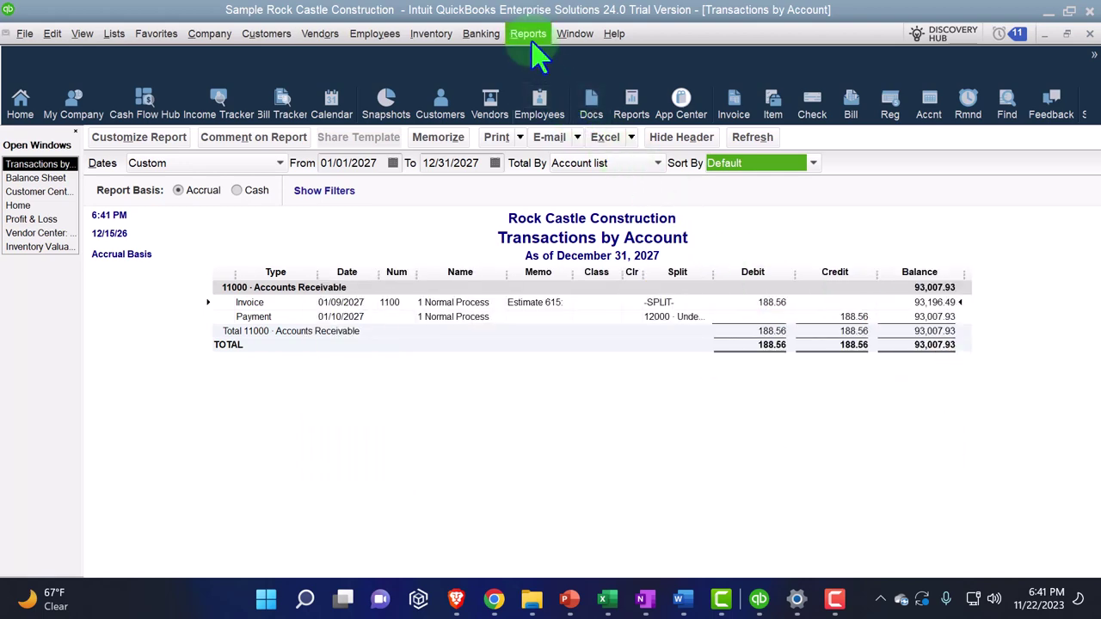
Run the Customer Balance Detail report to check the 1 Normal Process customer's invoice and payment
left_click(529, 39)
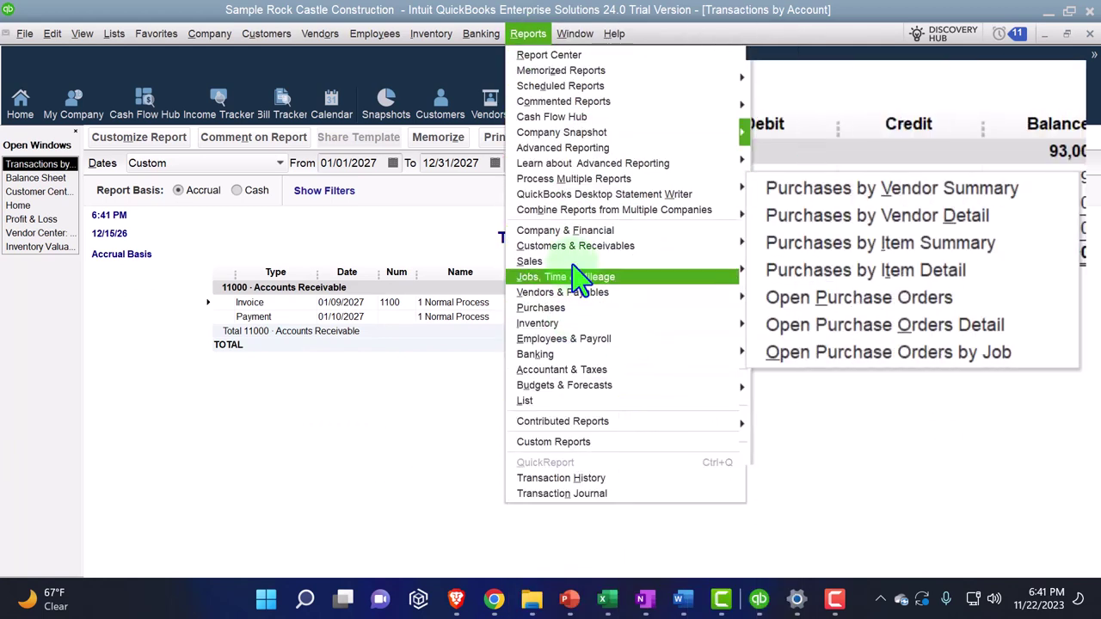
mouse_move(593, 246)
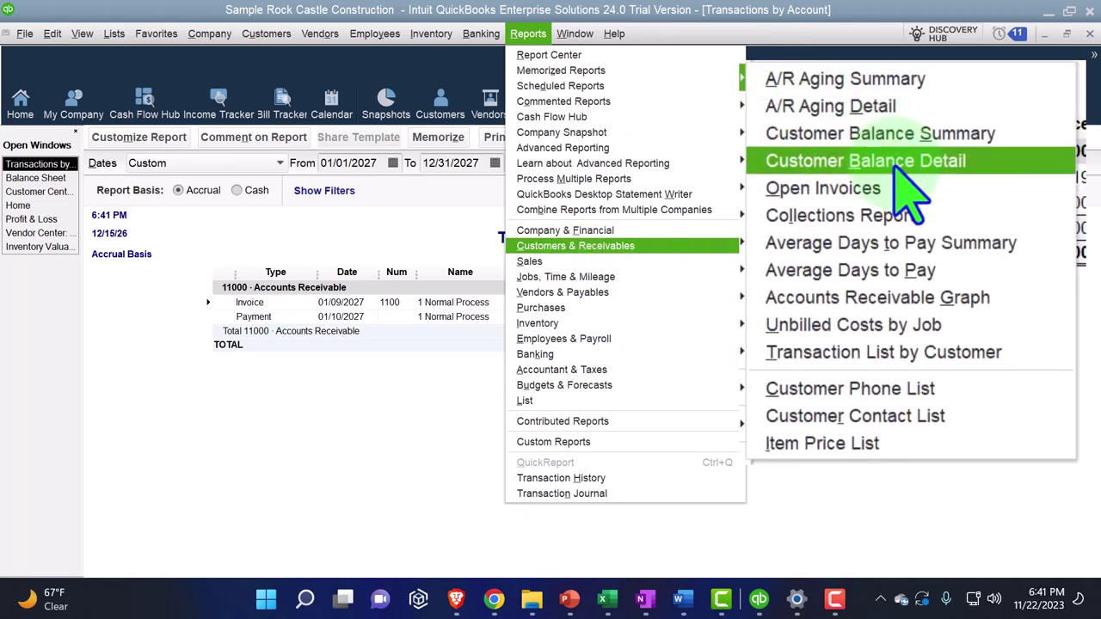
left_click(834, 307)
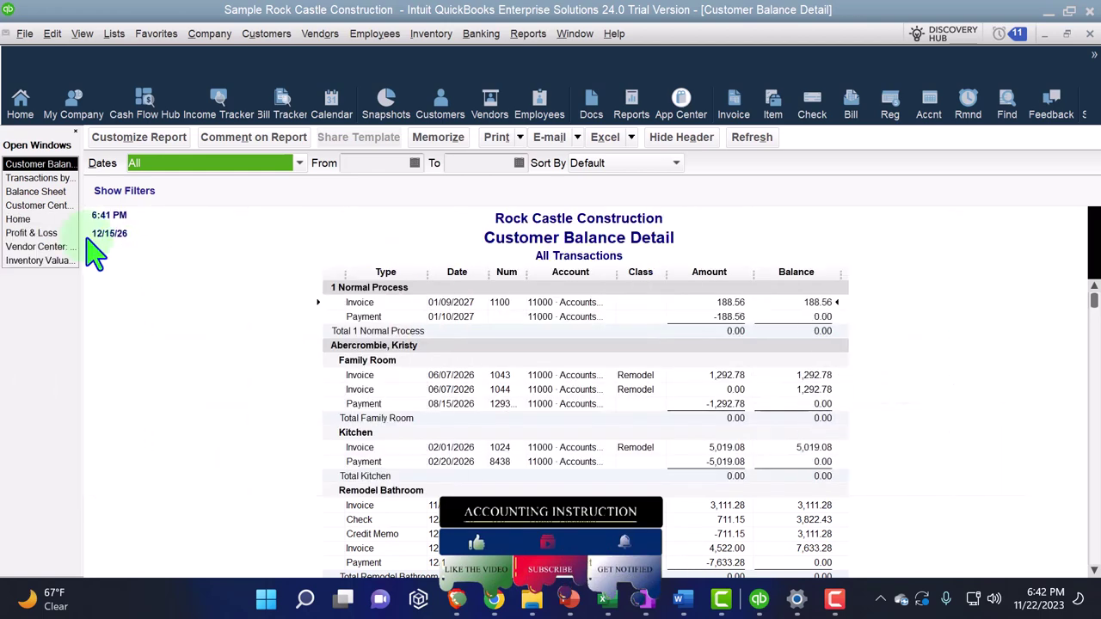
In the Customer Center, show only Invoices for 1 Normal Process, with the date range set to All
left_click(52, 207)
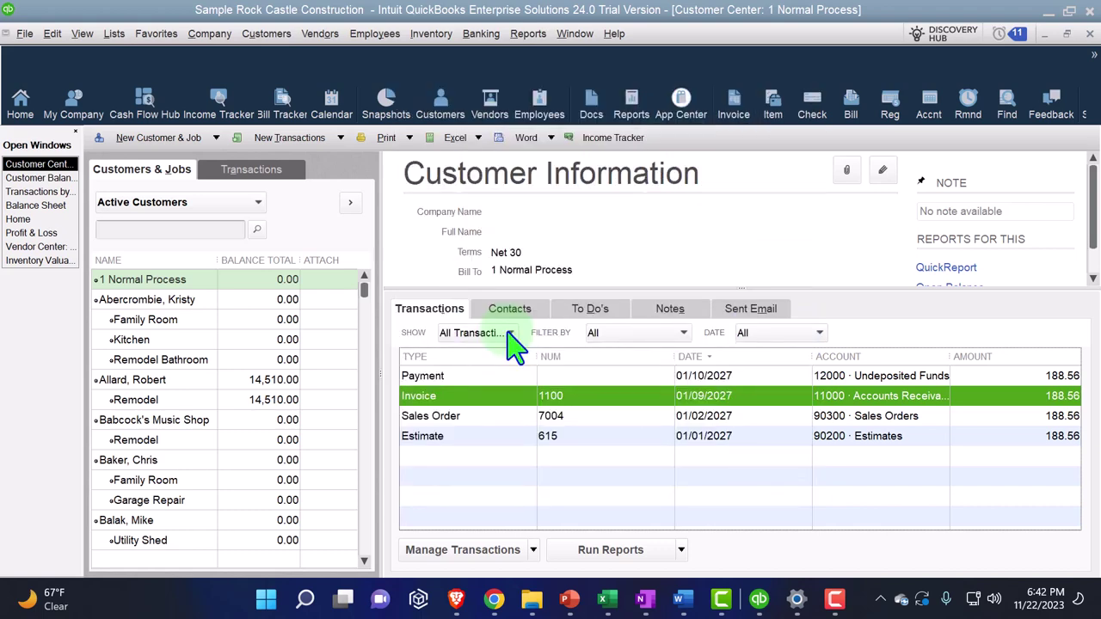
left_click(508, 334)
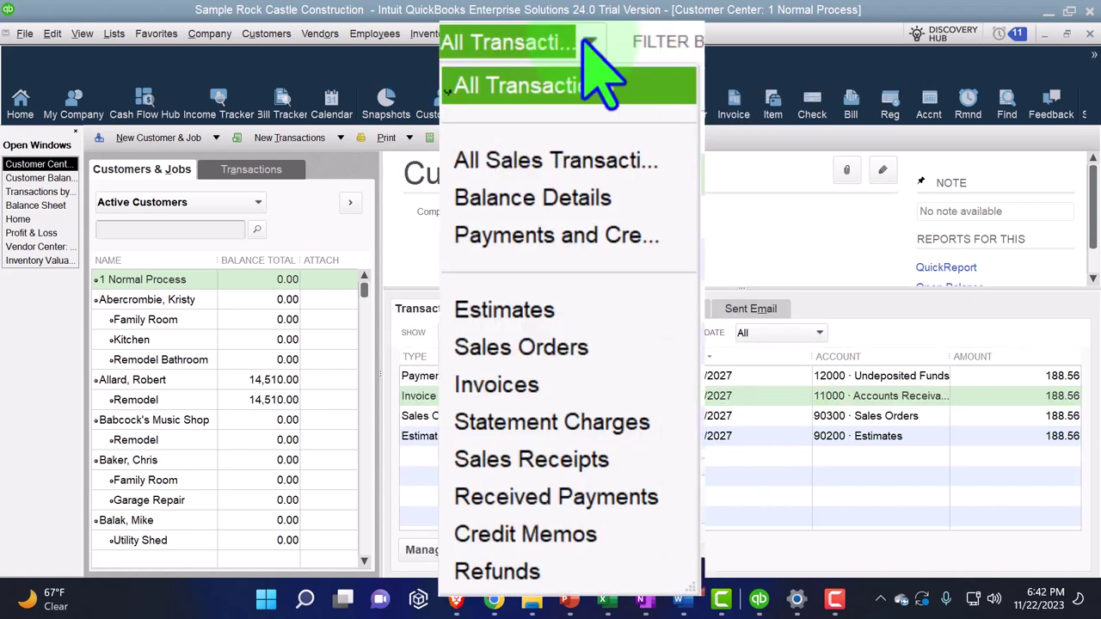
left_click(529, 394)
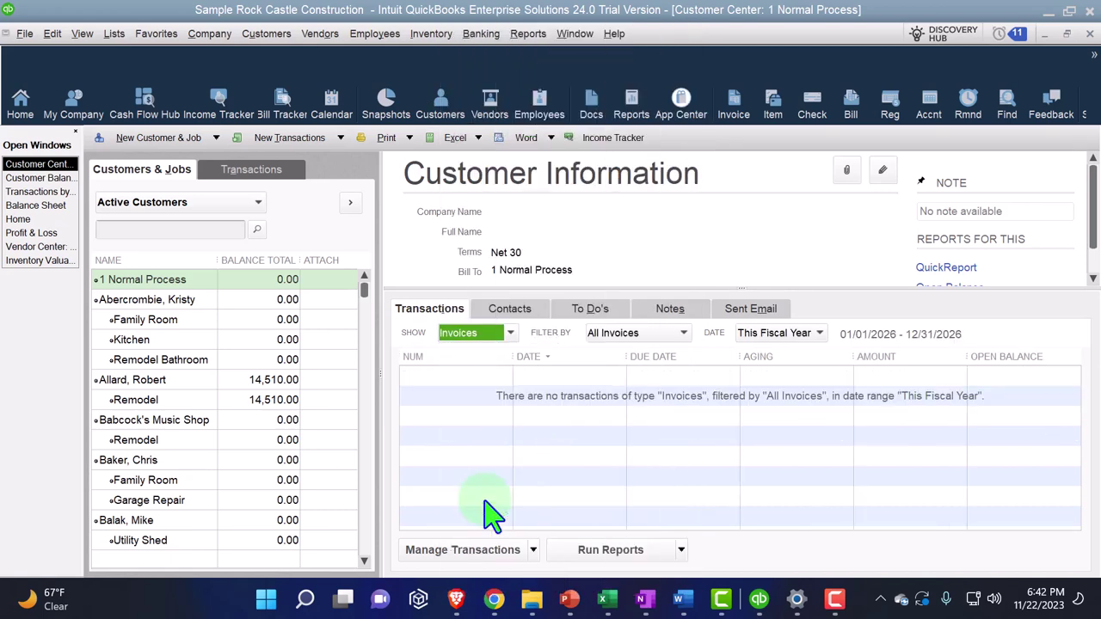
left_click(811, 333)
left_click_drag(973, 305, 975, 39)
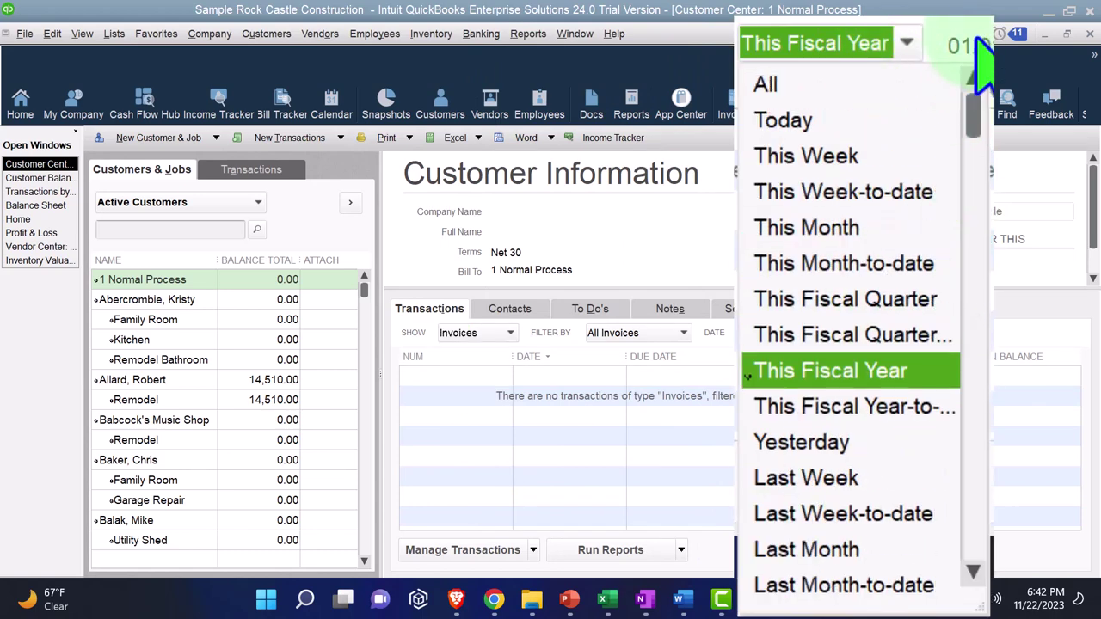
left_click(767, 86)
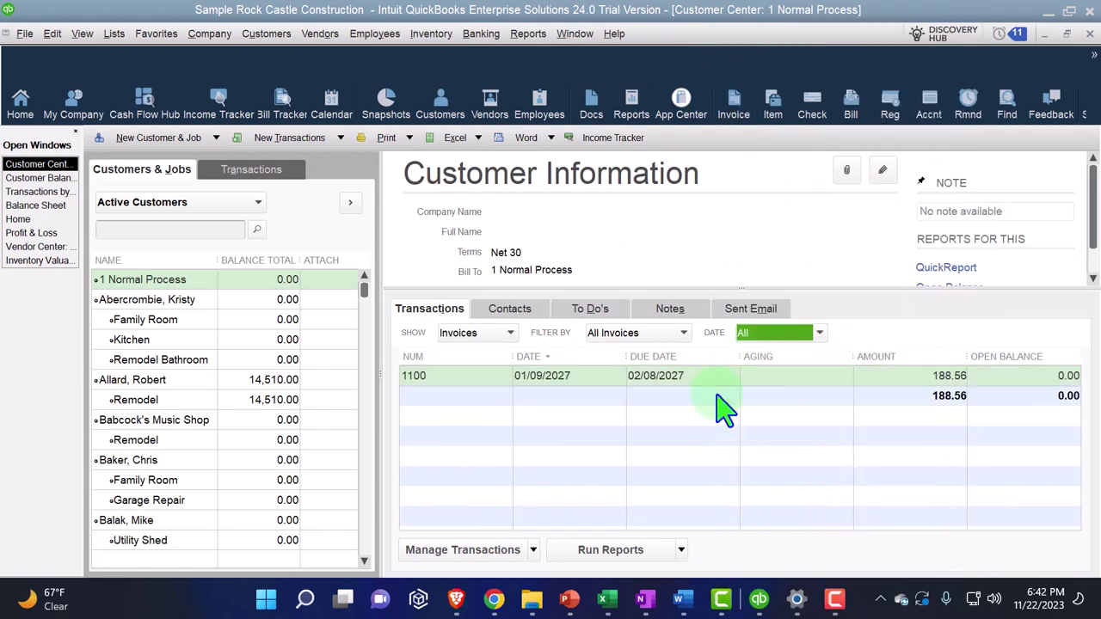
Filter the customer's invoices to Open Invoices, and restore the list to All Transactions
left_click(683, 334)
left_click(664, 372)
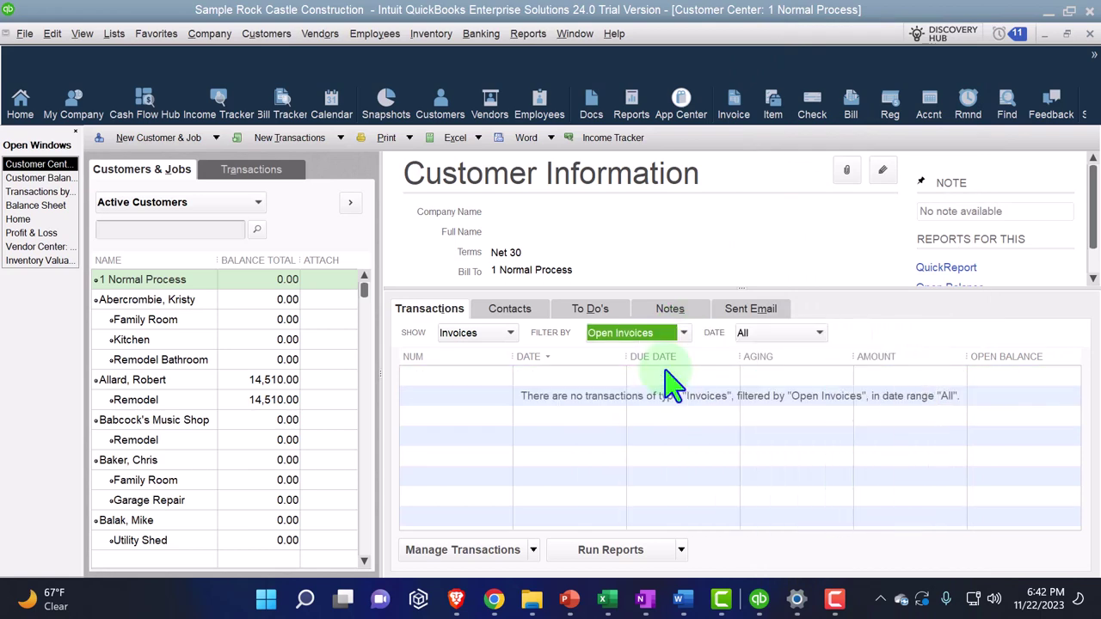
left_click(683, 332)
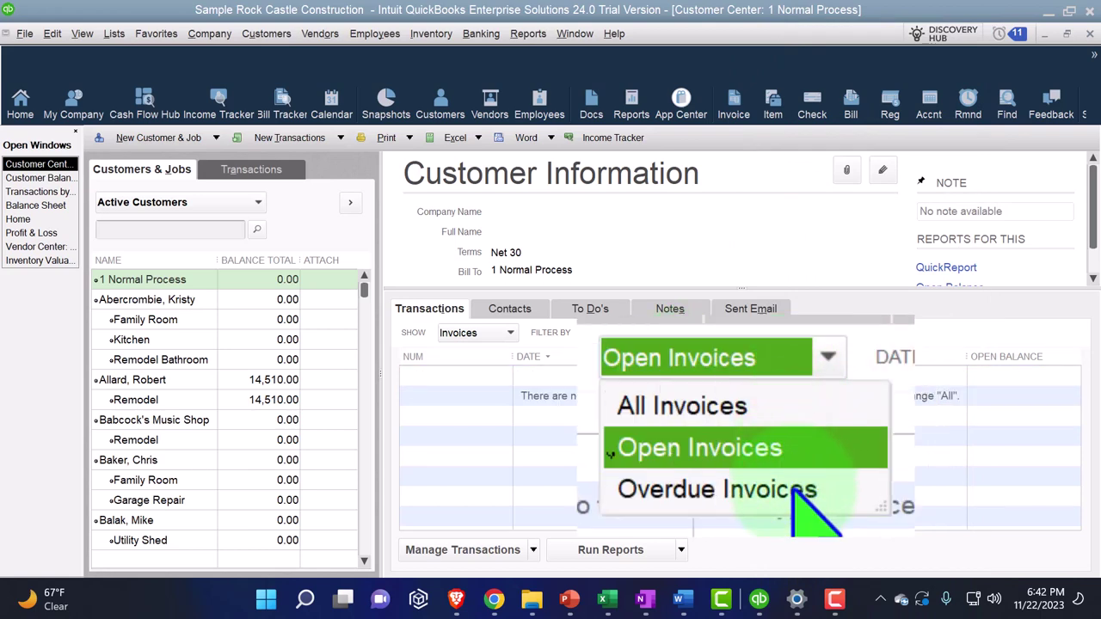
left_click(624, 348)
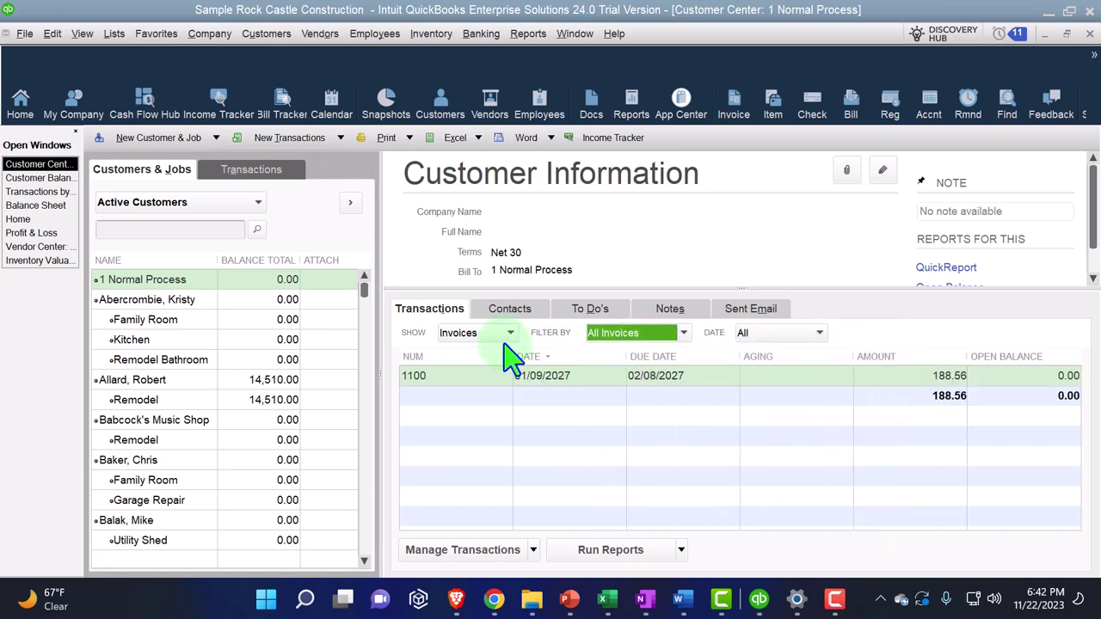
left_click(510, 333)
left_click(482, 348)
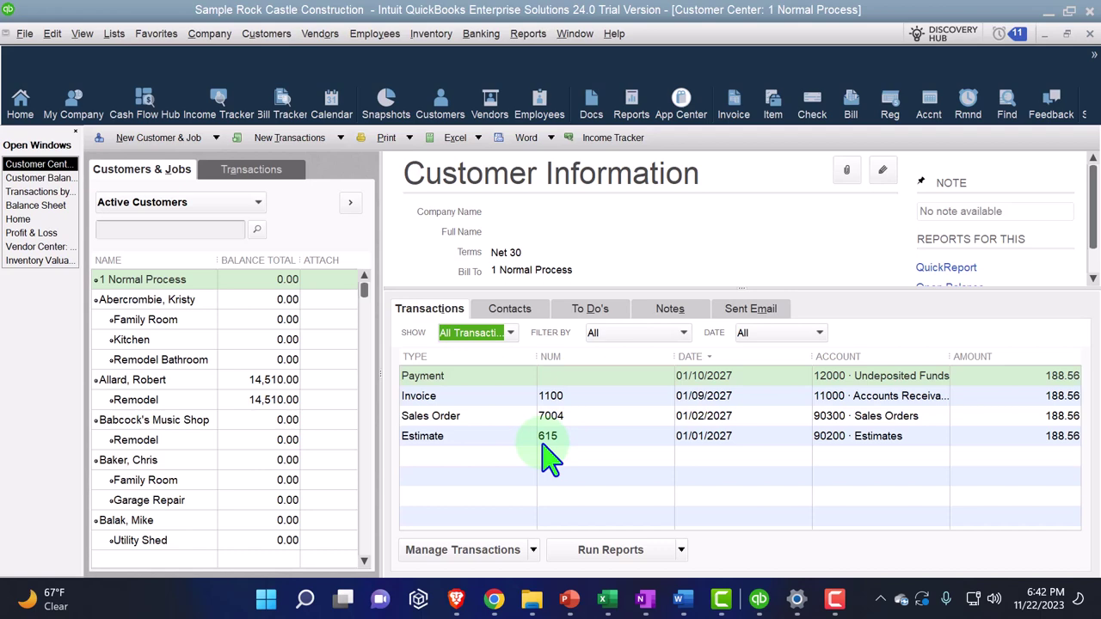
Return to the Home page, and select the Accounts Receivable row E4:H4 in the Excel trial balance for review
left_click(30, 220)
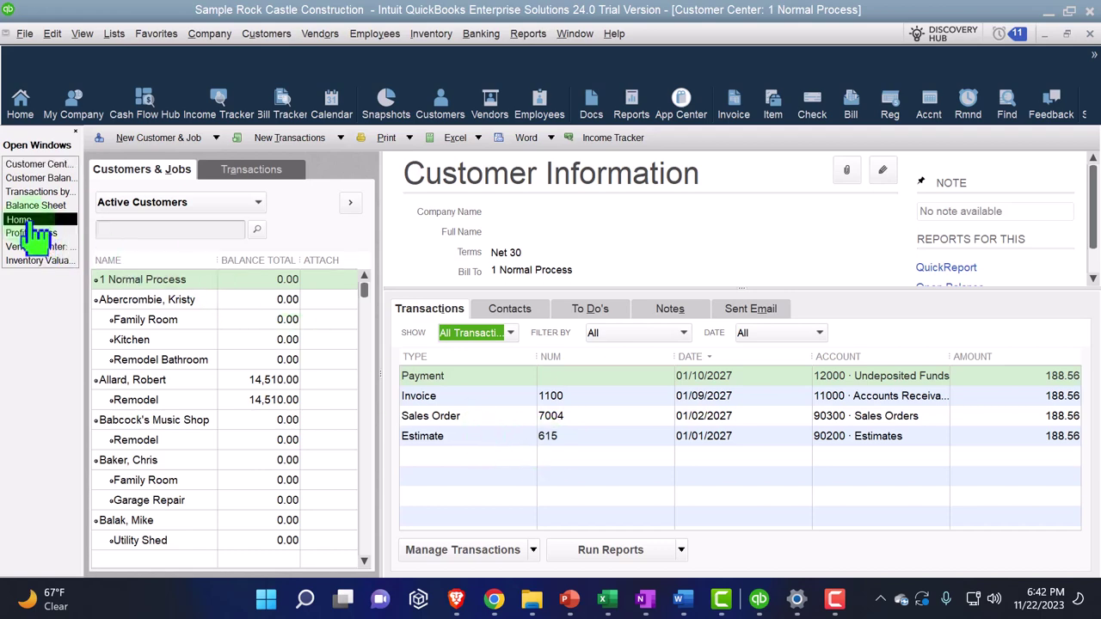
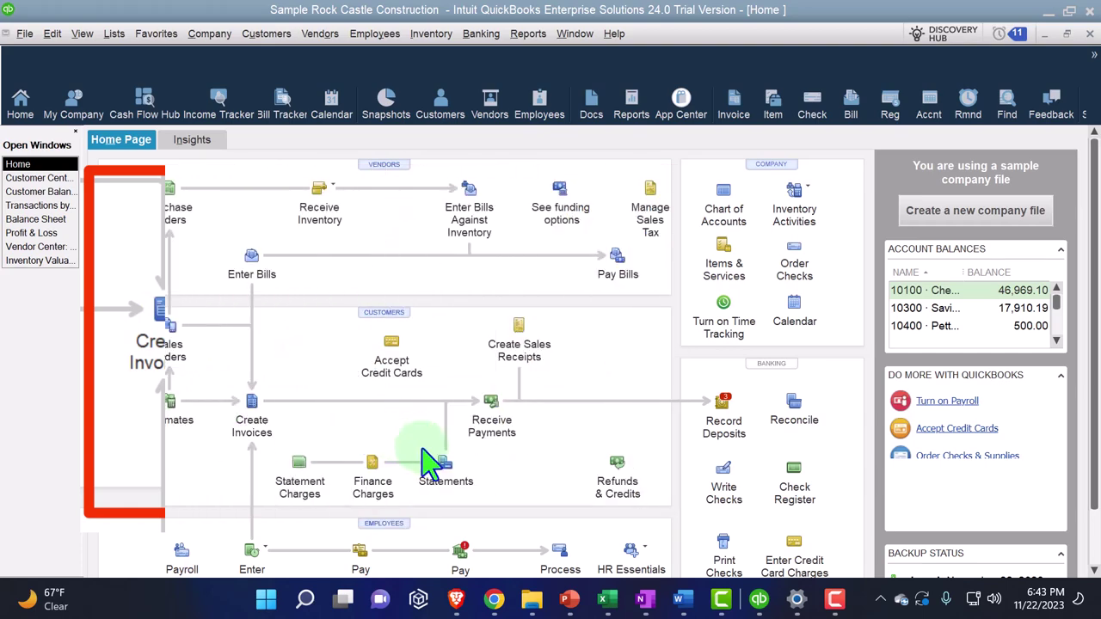
left_click(606, 600)
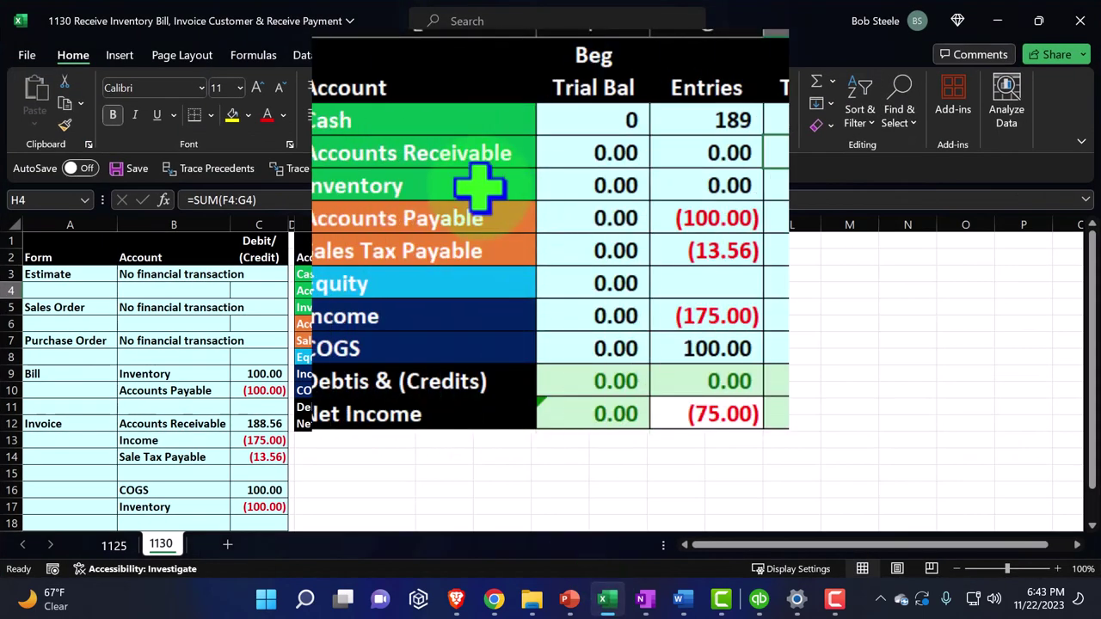
left_click_drag(451, 152, 811, 161)
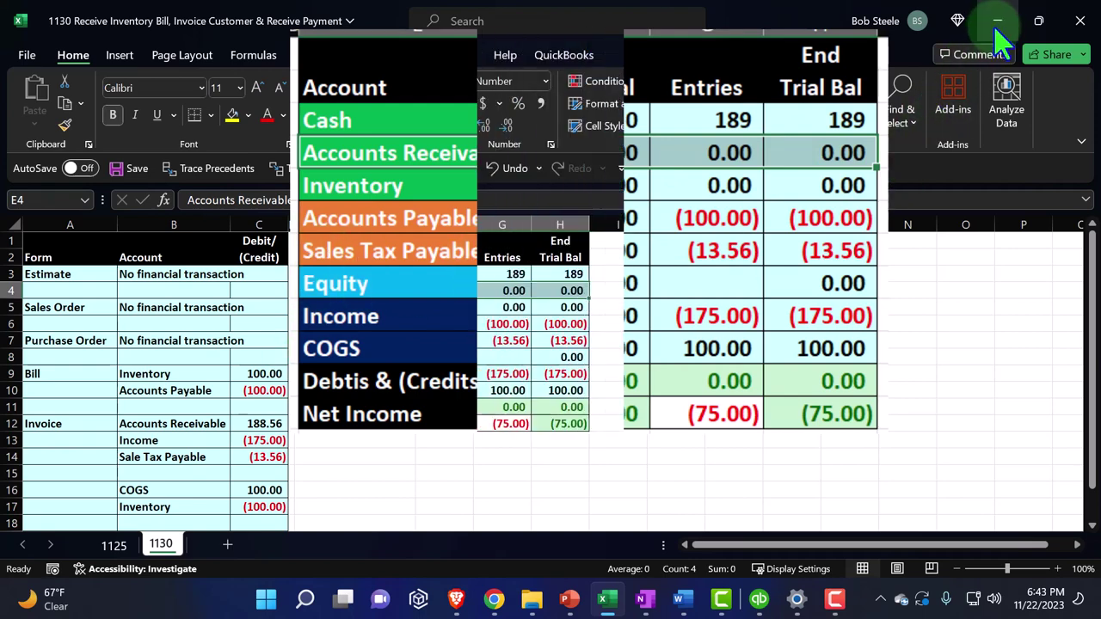
Switch back to QuickBooks and reopen the Customer Balance Detail report
left_click(997, 23)
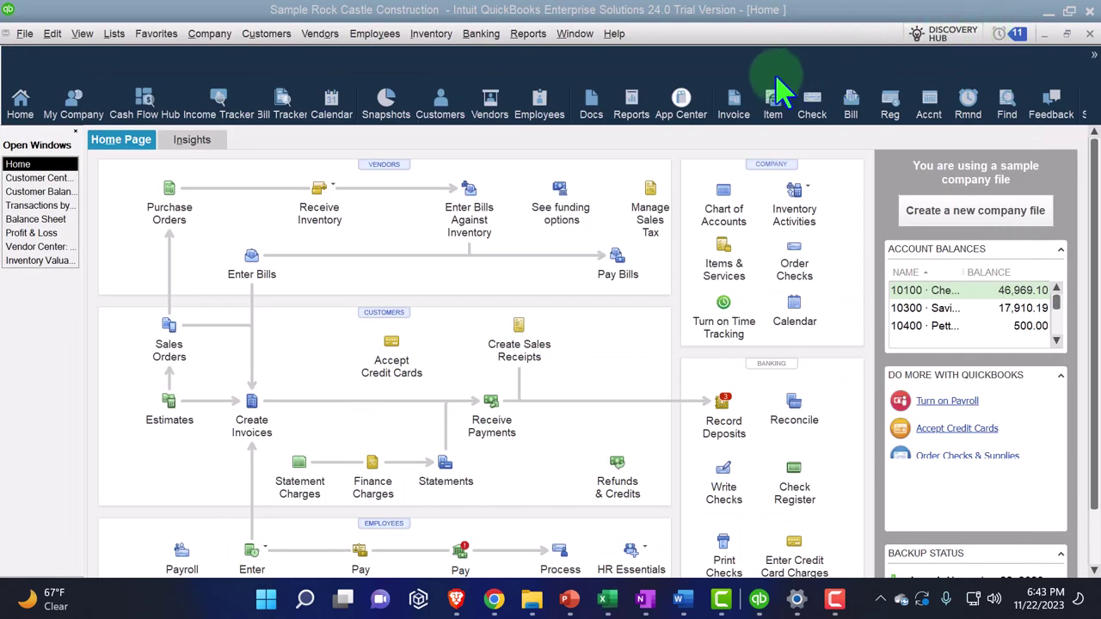
left_click(57, 192)
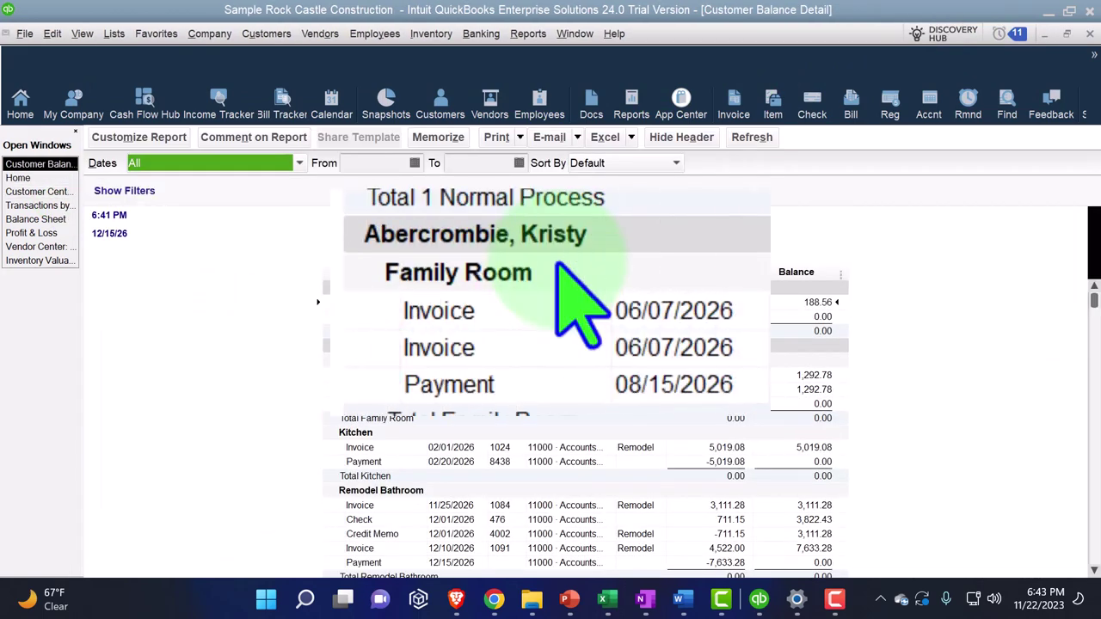